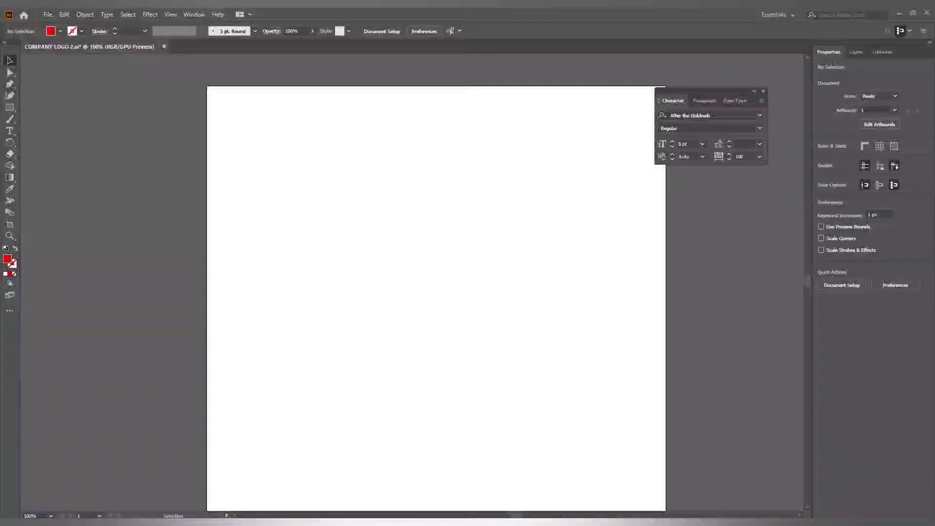
# Draw a black six-sided polygon and rotate it 90° so a point faces up.
pyautogui.click(10, 107)
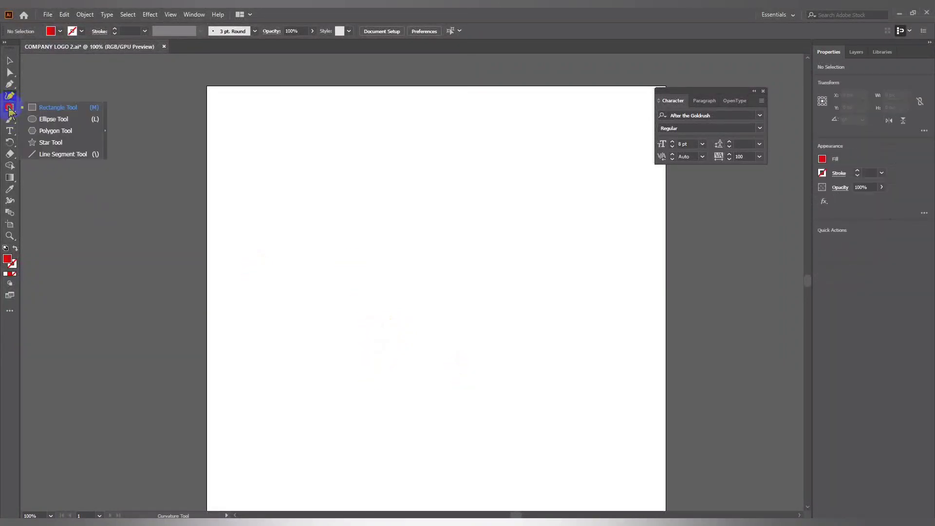
pyautogui.click(52, 31)
pyautogui.click(428, 14)
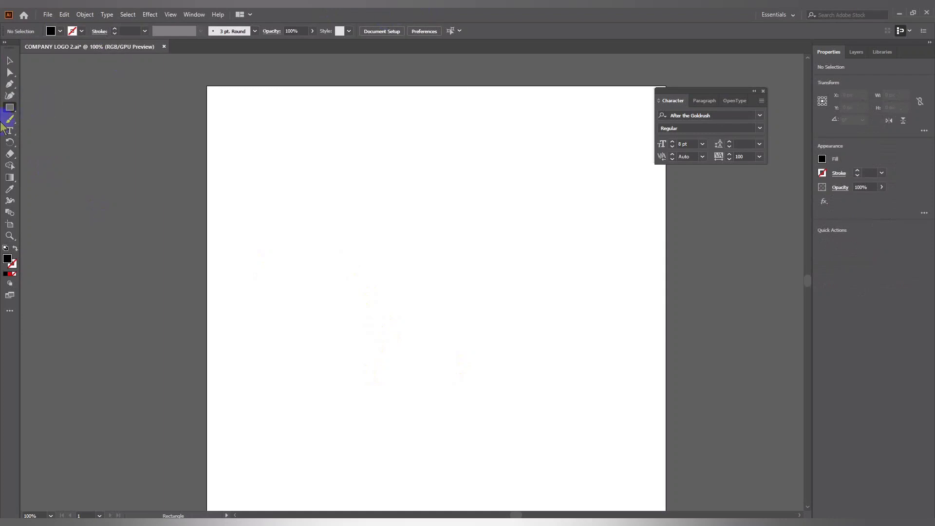
pyautogui.click(10, 107)
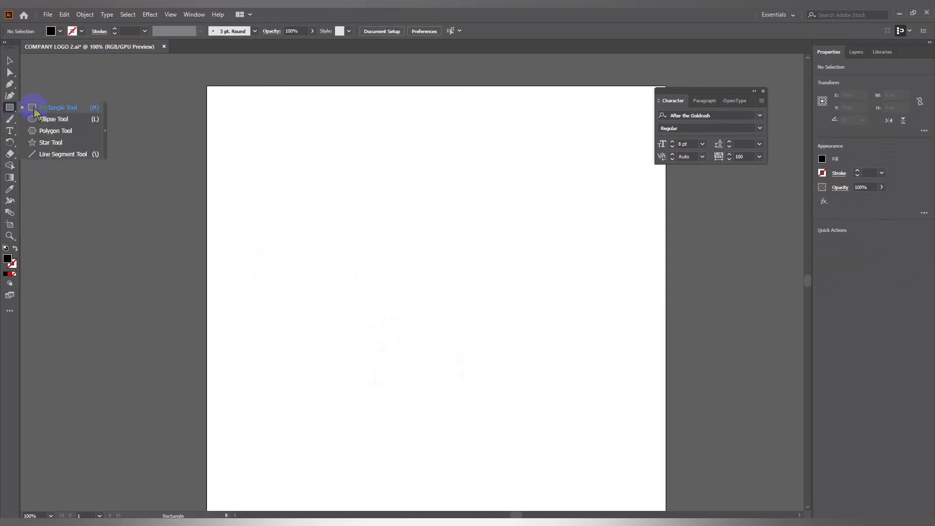
pyautogui.click(54, 142)
pyautogui.click(434, 223)
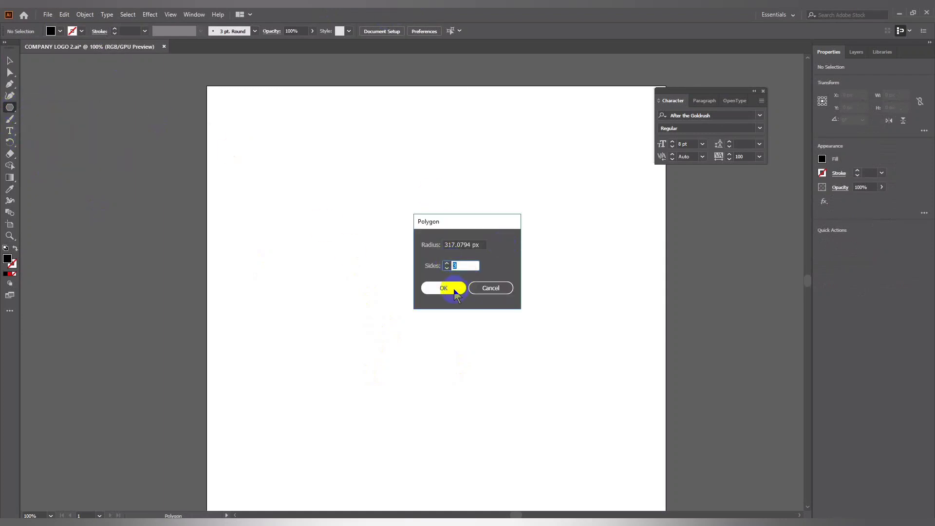
pyautogui.write('6')
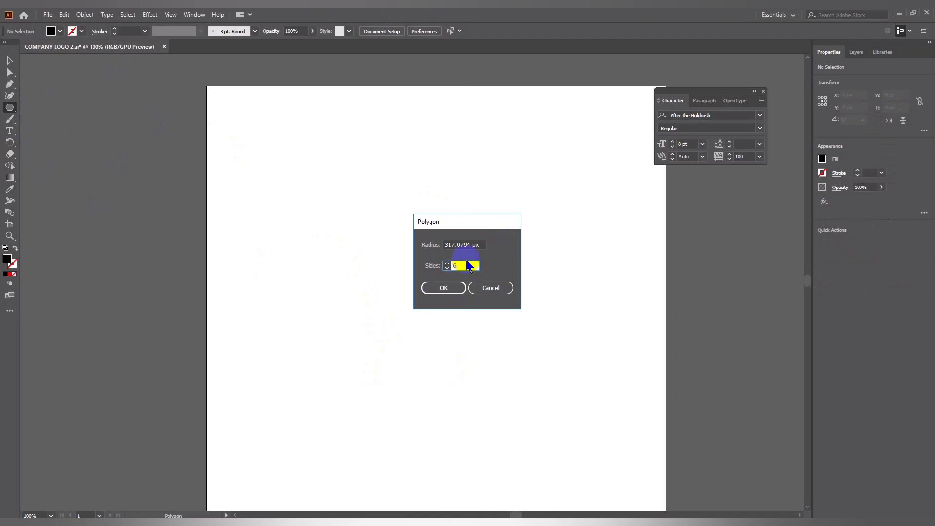
pyautogui.press('Return')
pyautogui.hotkey('ctrl', '-')
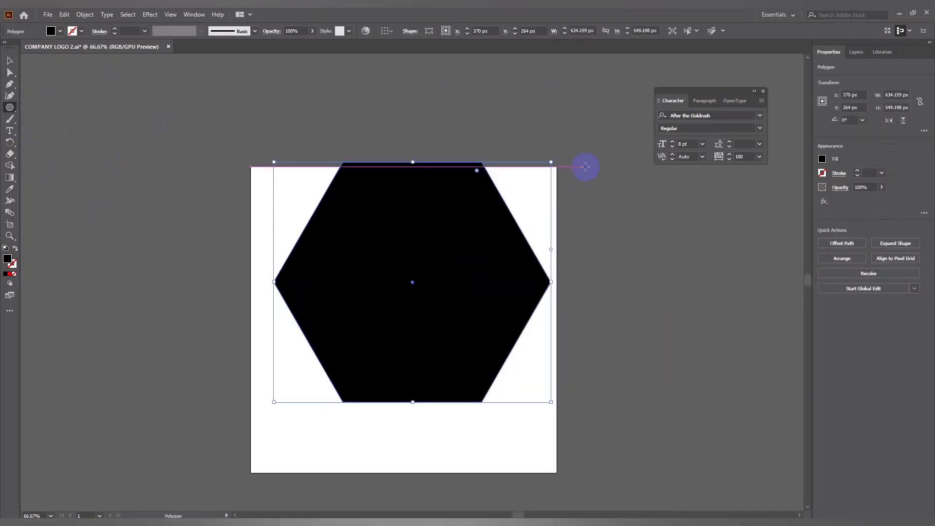
pyautogui.moveTo(553, 160); pyautogui.dragTo(319, 132)
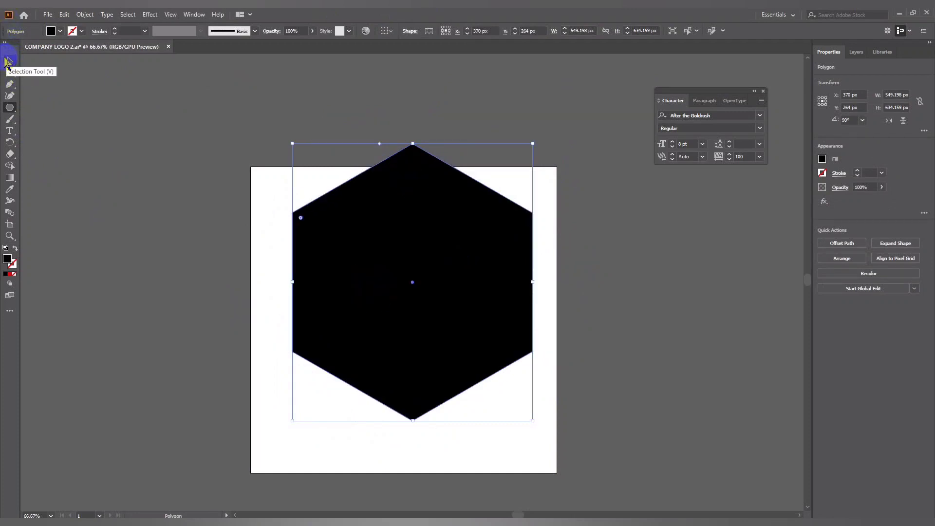
# Move the hexagon lower on the artboard and shrink it.
pyautogui.click(7, 60)
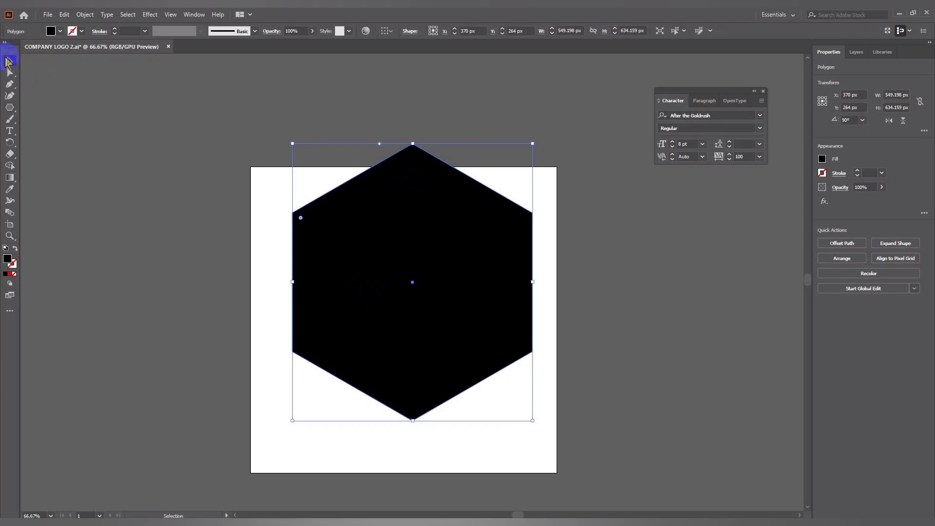
pyautogui.click(381, 222)
pyautogui.moveTo(377, 235); pyautogui.dragTo(371, 259)
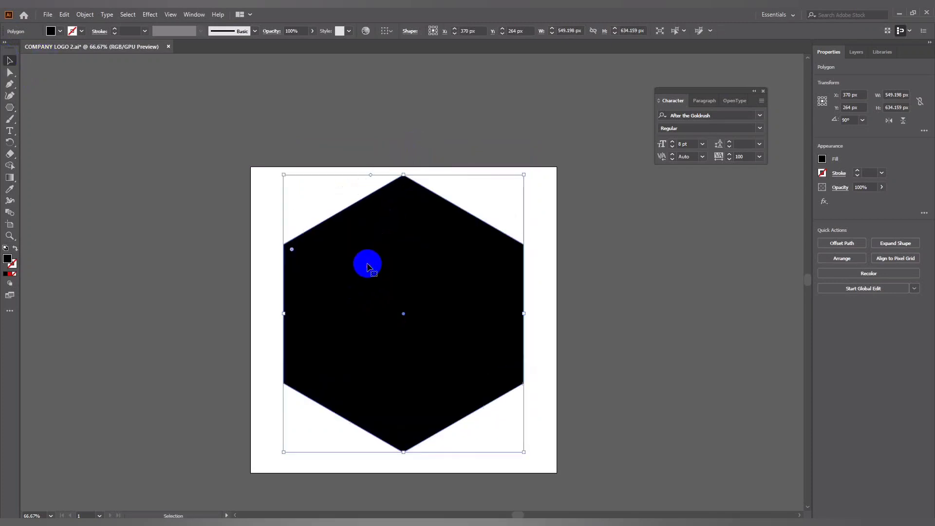
pyautogui.hotkey('ctrl', '1')
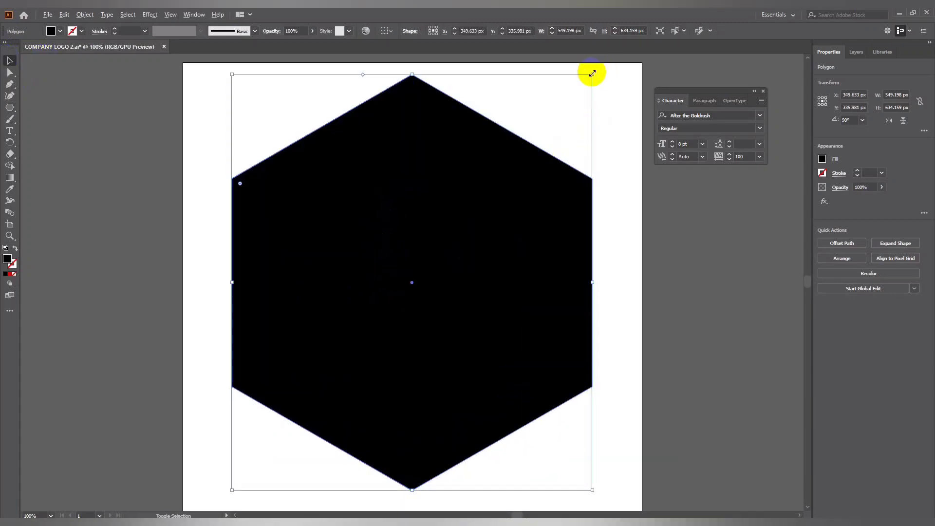
pyautogui.moveTo(592, 73); pyautogui.dragTo(530, 146)
pyautogui.click(534, 184)
pyautogui.moveTo(434, 205); pyautogui.dragTo(399, 134)
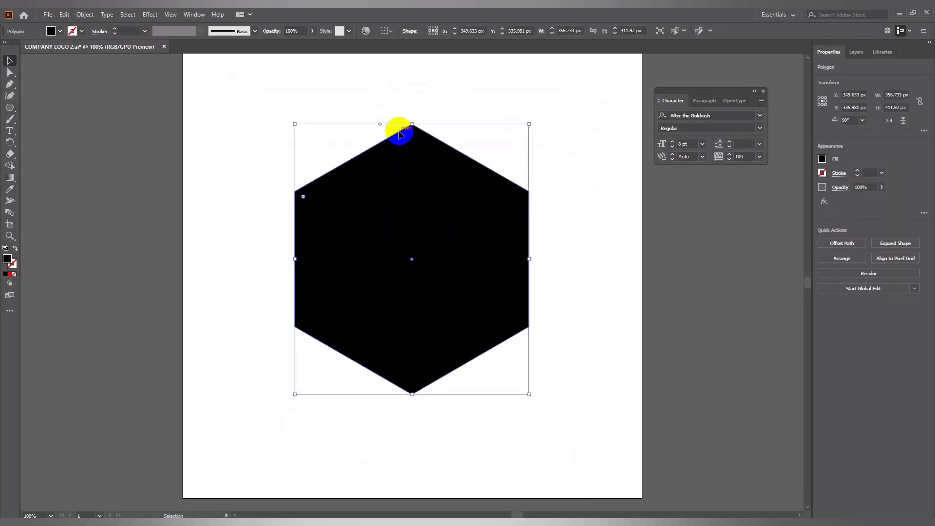
# Shrink the hexagon further around its centre.
pyautogui.click(595, 210)
pyautogui.click(415, 188)
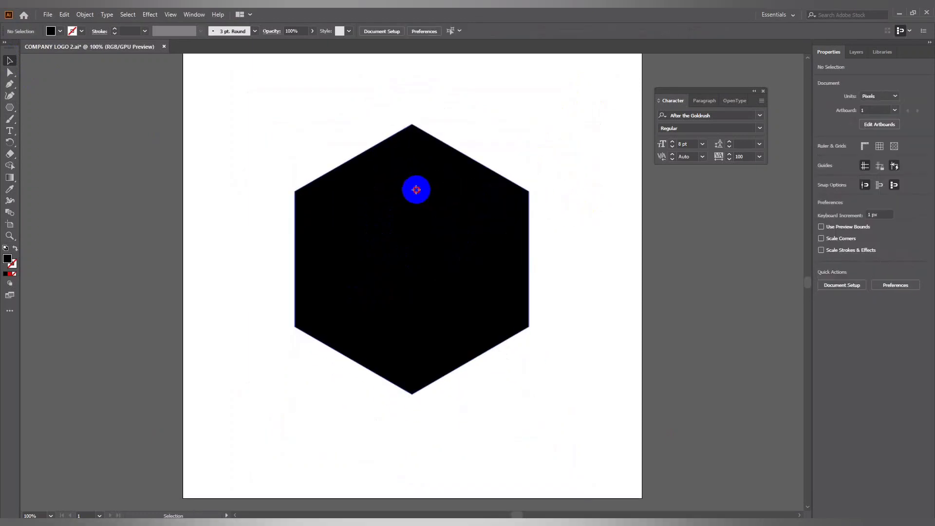
pyautogui.click(207, 131)
pyautogui.moveTo(185, 316); pyautogui.dragTo(294, 310)
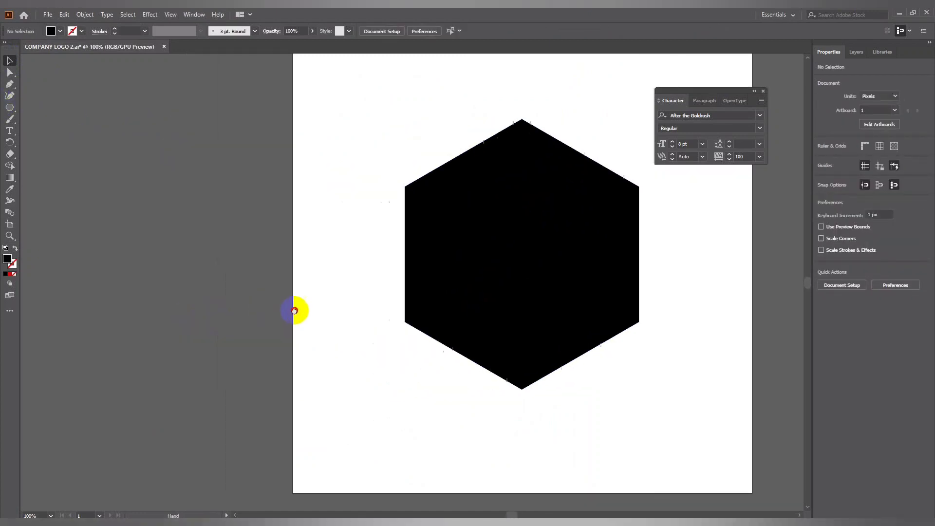
pyautogui.click(537, 254)
pyautogui.moveTo(537, 273); pyautogui.dragTo(341, 297)
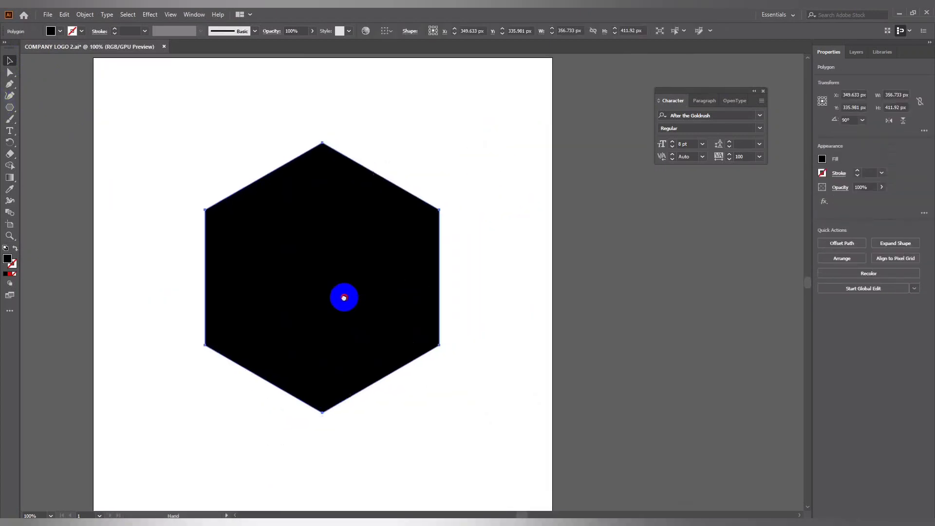
pyautogui.moveTo(439, 141); pyautogui.dragTo(410, 177)
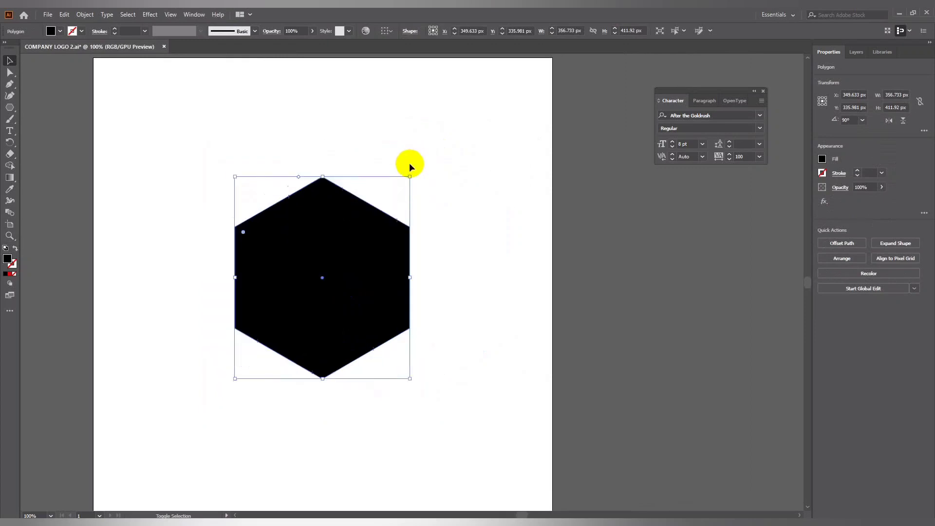
pyautogui.click(459, 174)
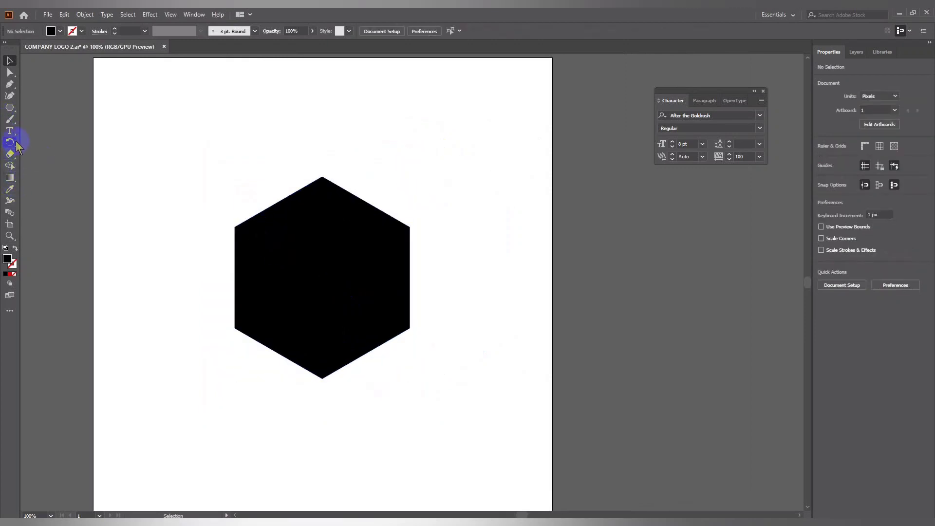
# Add a letter B right of the hexagon set in Lato Bold.
pyautogui.click(10, 131)
pyautogui.click(423, 160)
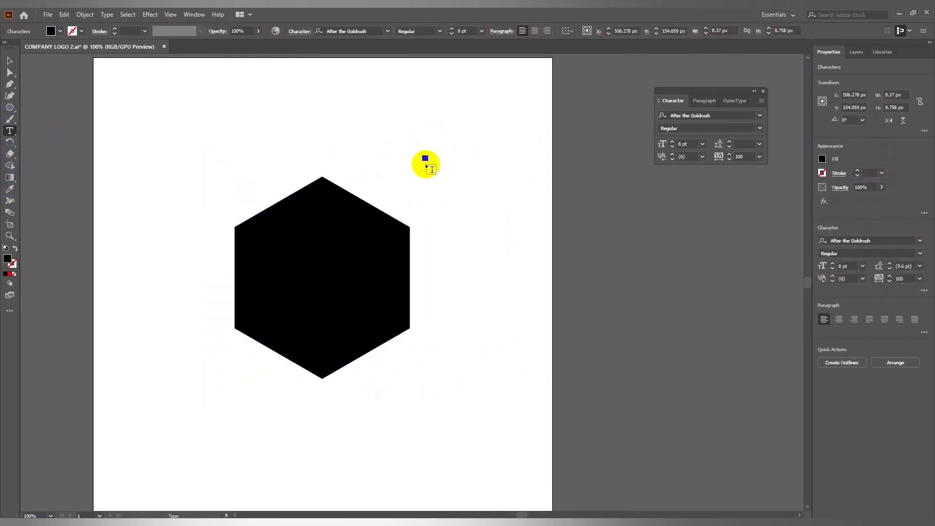
pyautogui.click(363, 31)
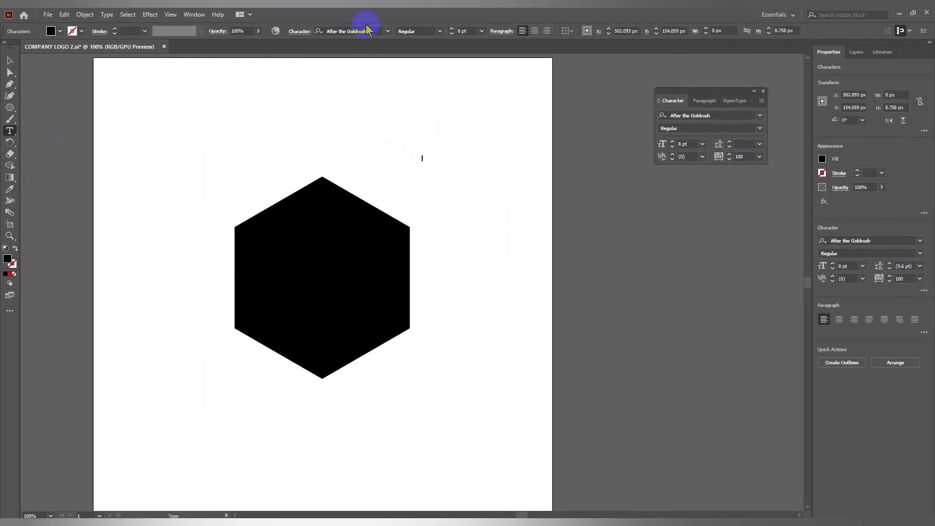
pyautogui.click(370, 31)
pyautogui.write('LATO')
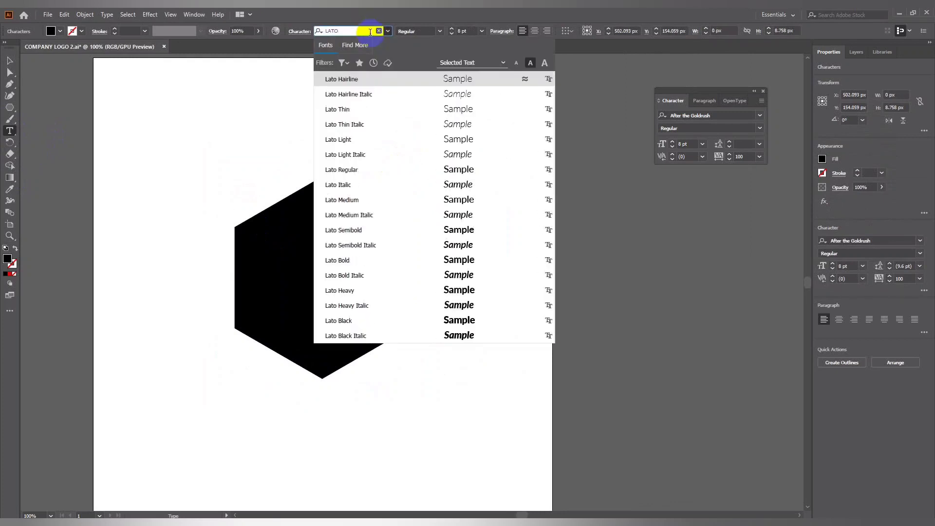
pyautogui.click(341, 260)
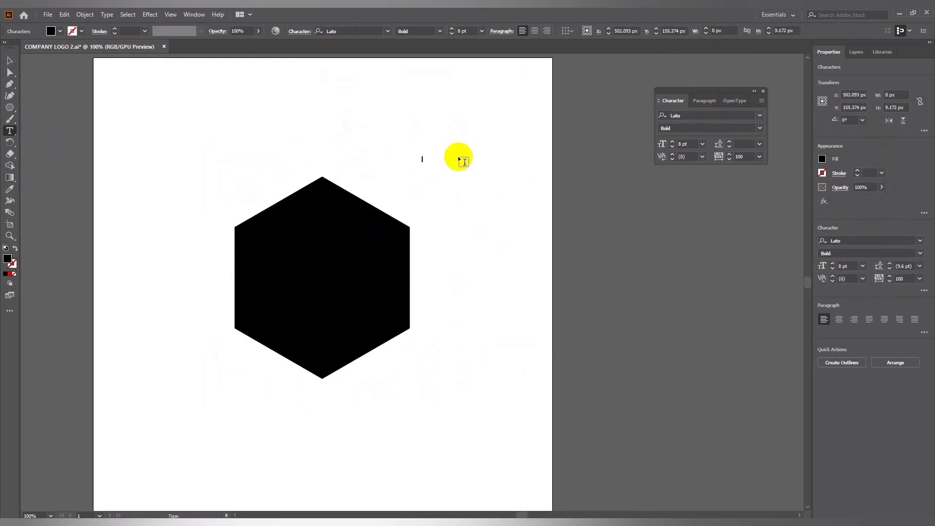
pyautogui.press('Escape')
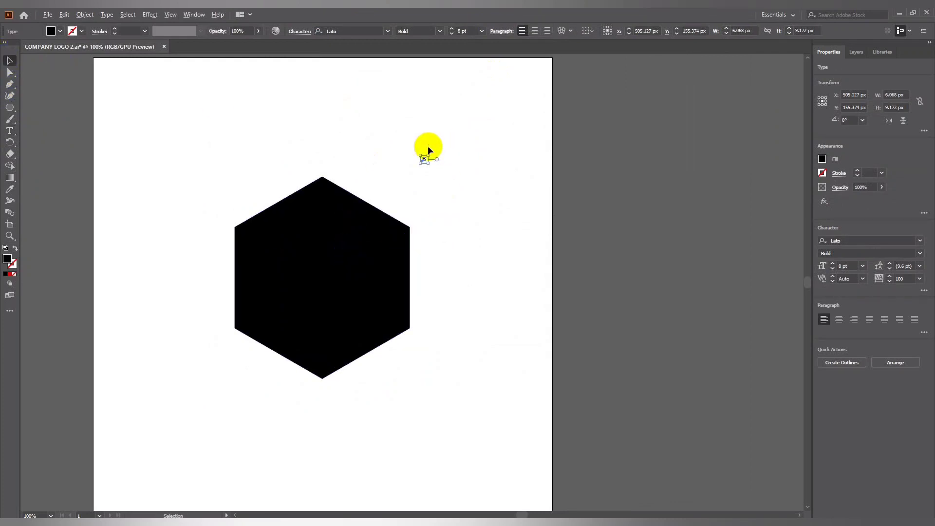
# Enlarge the B and move it down and to the right.
pyautogui.moveTo(427, 155); pyautogui.dragTo(518, 84)
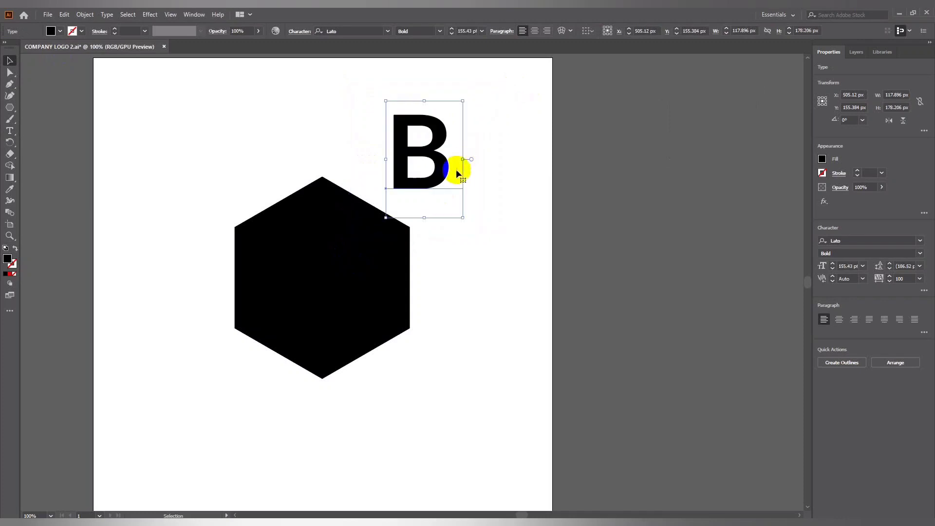
pyautogui.moveTo(458, 168); pyautogui.dragTo(475, 204)
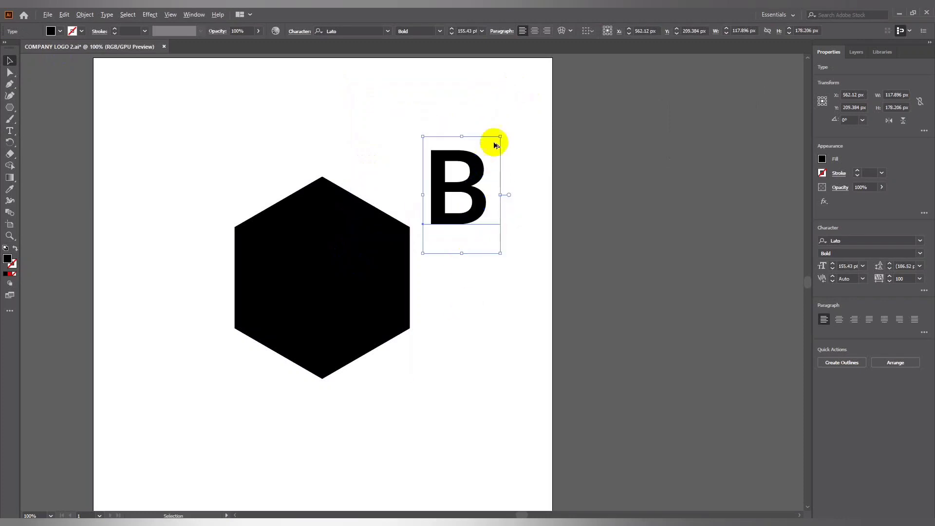
pyautogui.moveTo(500, 133); pyautogui.dragTo(513, 118)
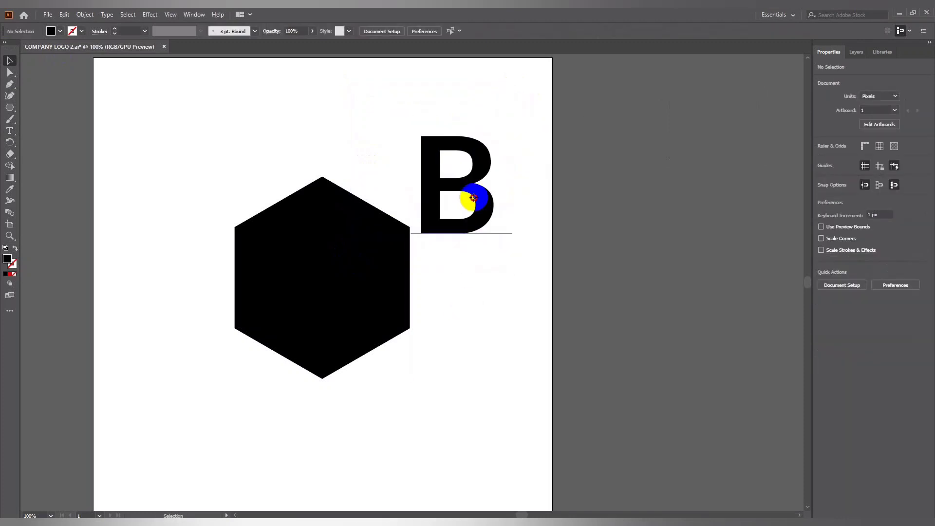
# Preview fonts on the B in the Character panel, through Lovelo Line Light to Lucida Handwriting Italic.
pyautogui.hotkey('ctrl', 't')
pyautogui.click(734, 115)
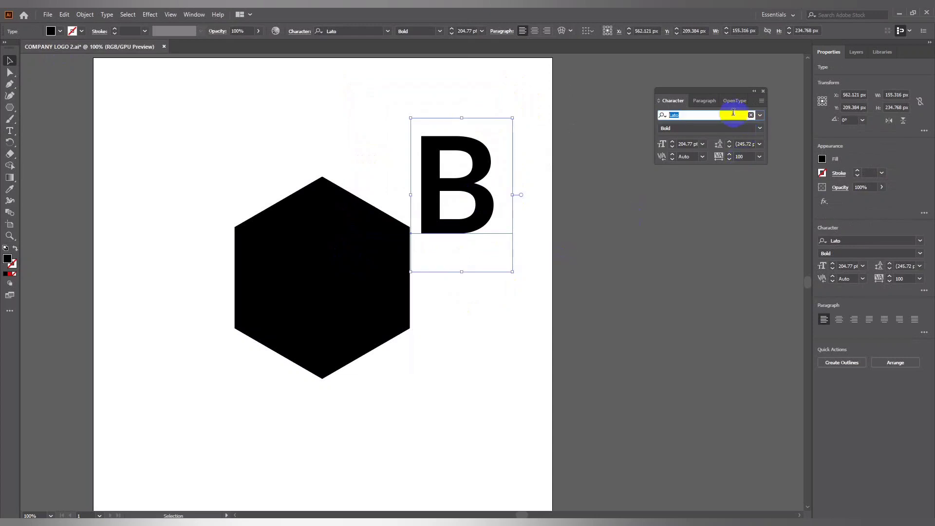
pyautogui.press('Down')
pyautogui.press('Down')
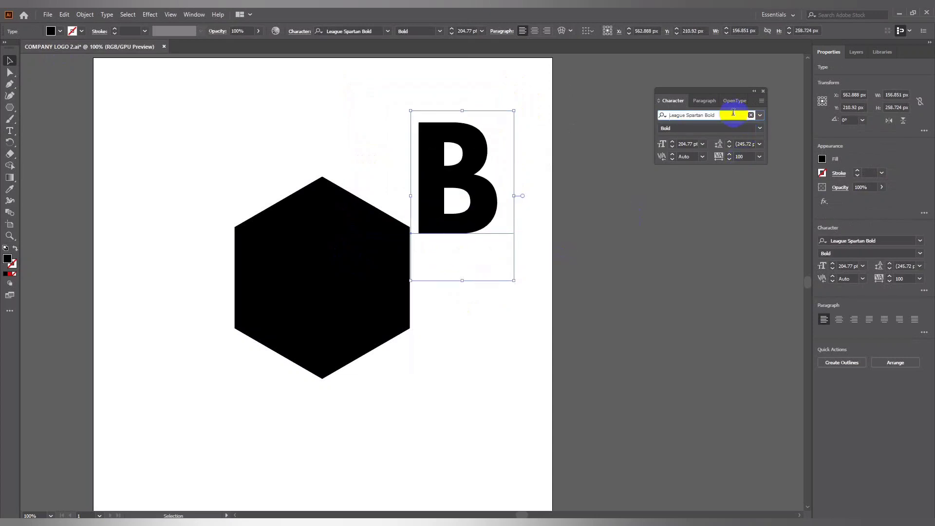
pyautogui.press('Down')
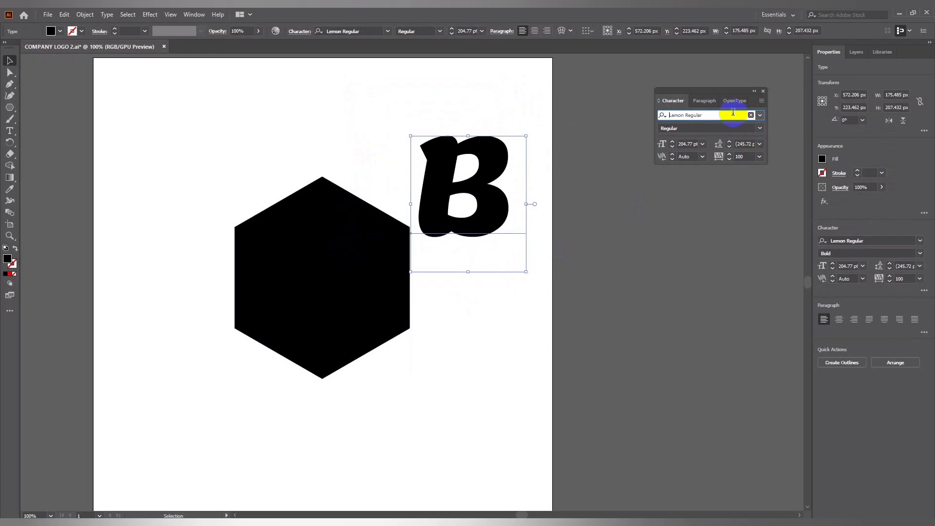
pyautogui.press('Down')
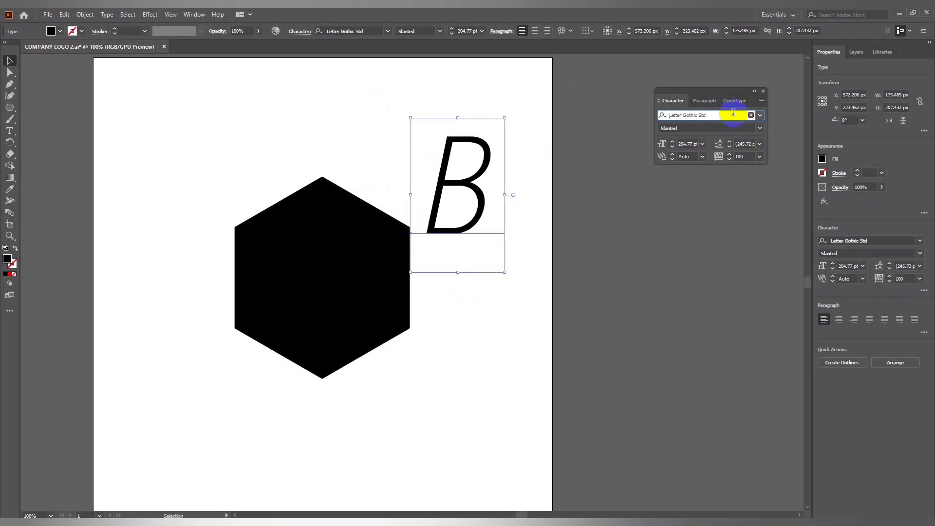
pyautogui.press('Down')
pyautogui.press('Down')
pyautogui.press('Down')
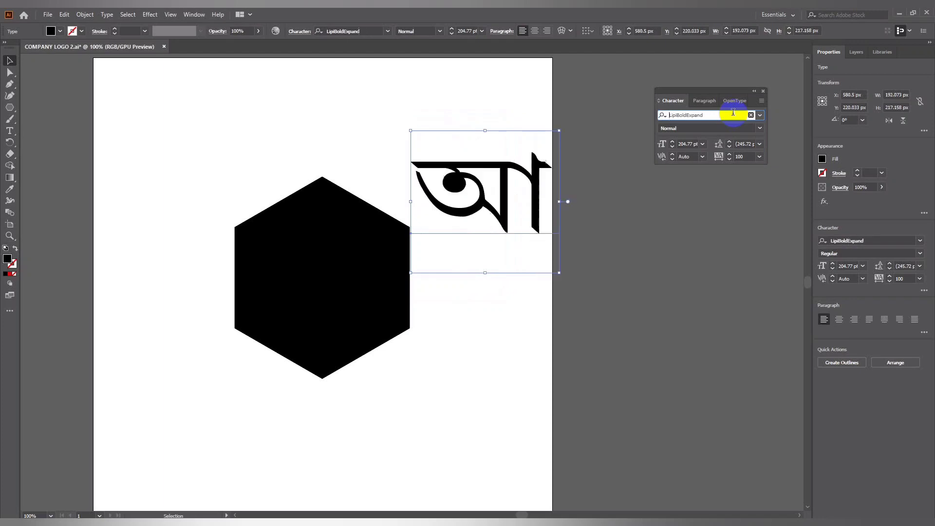
pyautogui.press('Down')
pyautogui.press('Down')
pyautogui.press('Down')
pyautogui.press('Down')
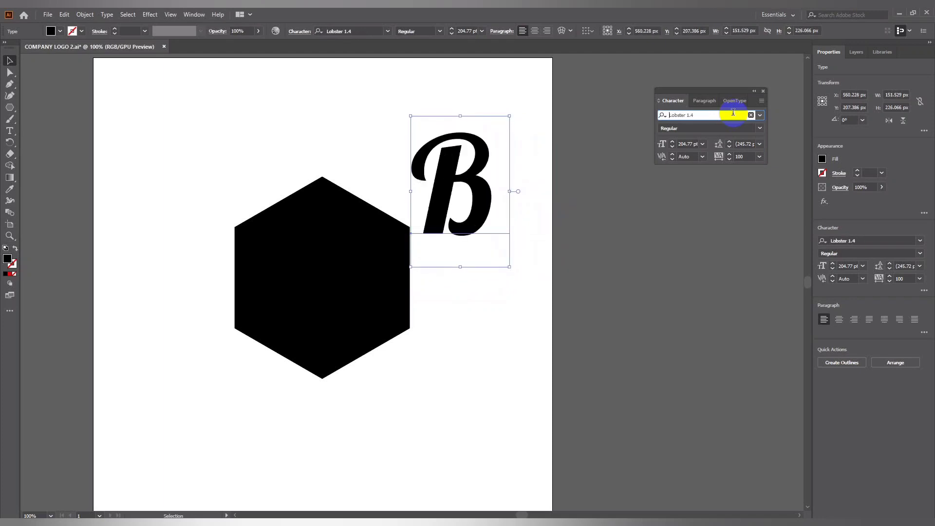
pyautogui.press('Down')
pyautogui.press('Down')
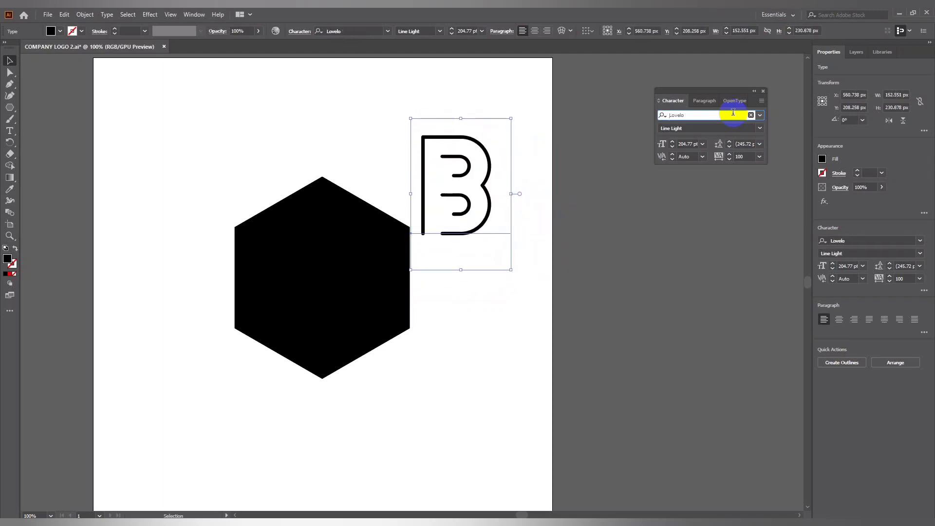
pyautogui.press('Down')
pyautogui.press('Down')
pyautogui.press('Down')
pyautogui.press('Down')
pyautogui.press('Down')
pyautogui.press('Down')
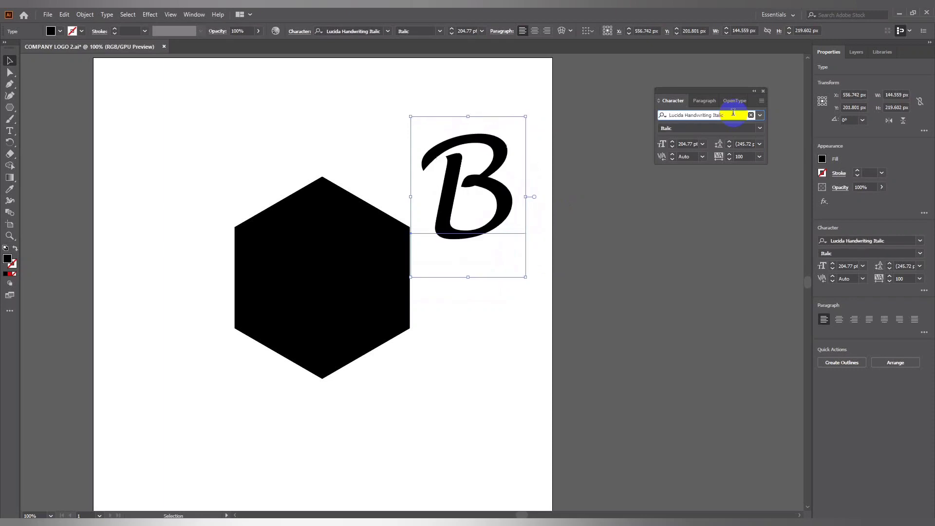
pyautogui.press('Down')
pyautogui.press('Down')
pyautogui.press('Down')
pyautogui.press('Down')
pyautogui.press('Down')
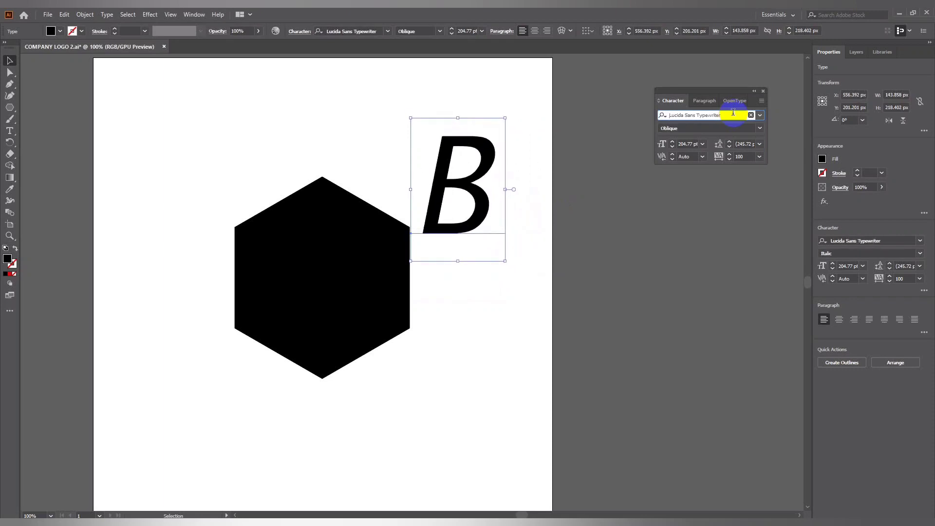
pyautogui.press('Up')
pyautogui.press('Up')
pyautogui.press('Up')
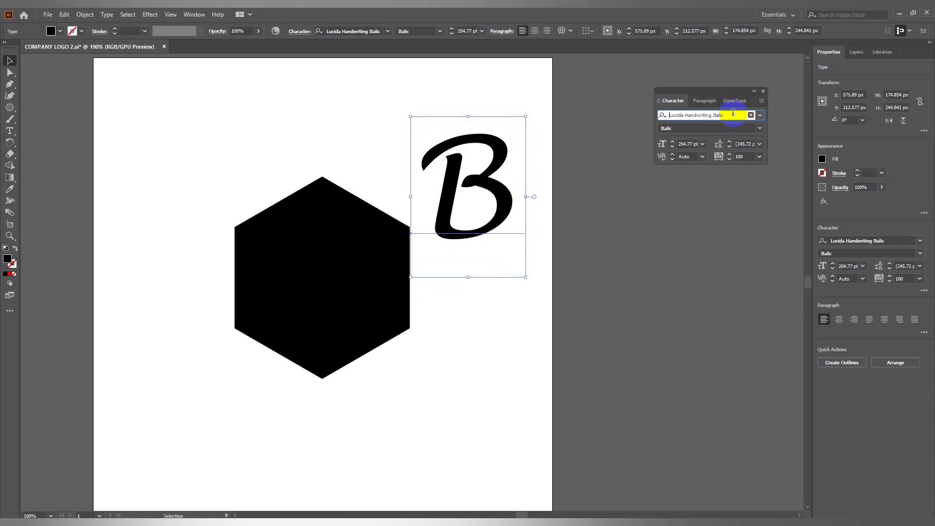
# Preview more typefaces on the B: Magneto Bold, Malsberger, Malibu, MamaRound, Langdon, Kumari Nepal Lipi.
pyautogui.press('Down')
pyautogui.press('Down')
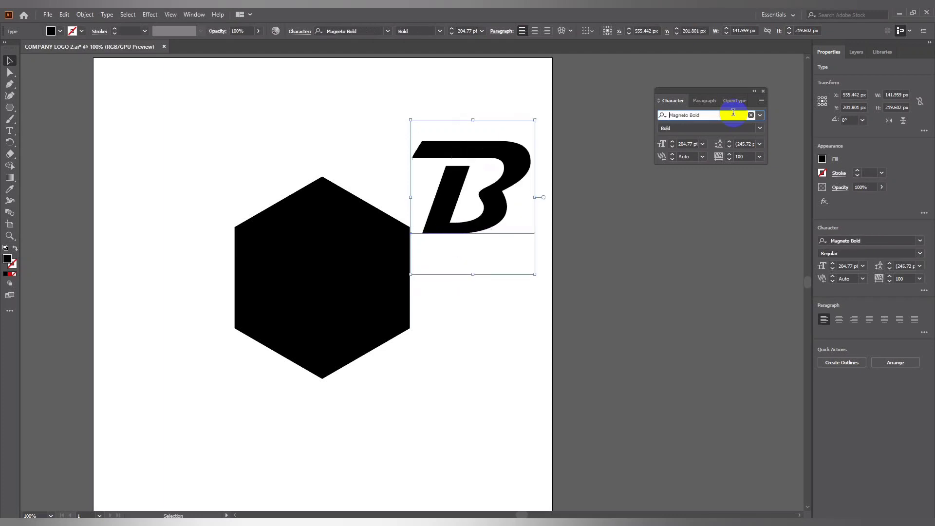
pyautogui.press('Down')
pyautogui.press('Up')
pyautogui.press('Down')
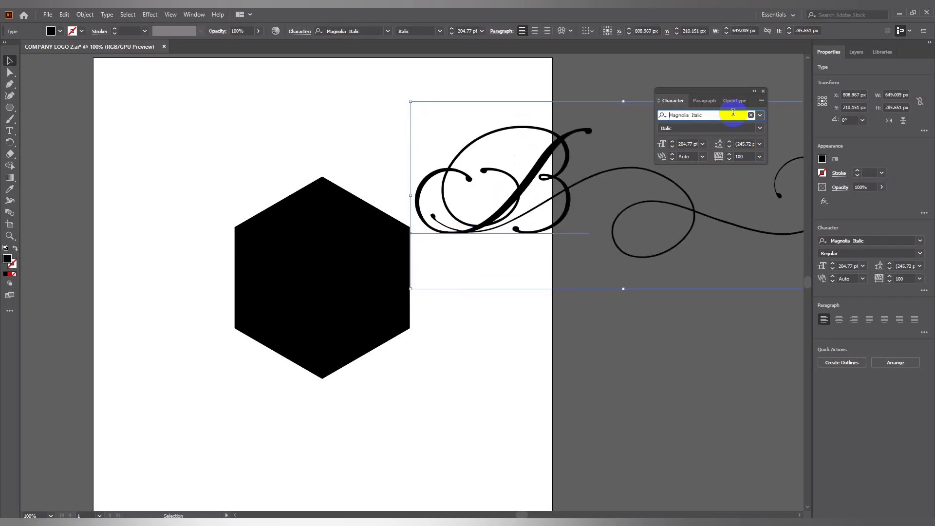
pyautogui.press('Up')
pyautogui.press('Up')
pyautogui.press('Down')
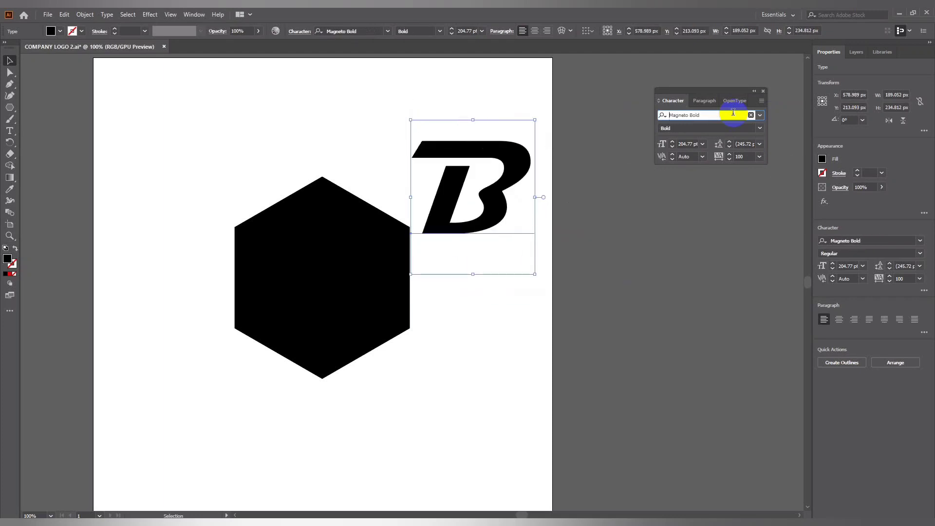
pyautogui.press('Down')
pyautogui.press('Down')
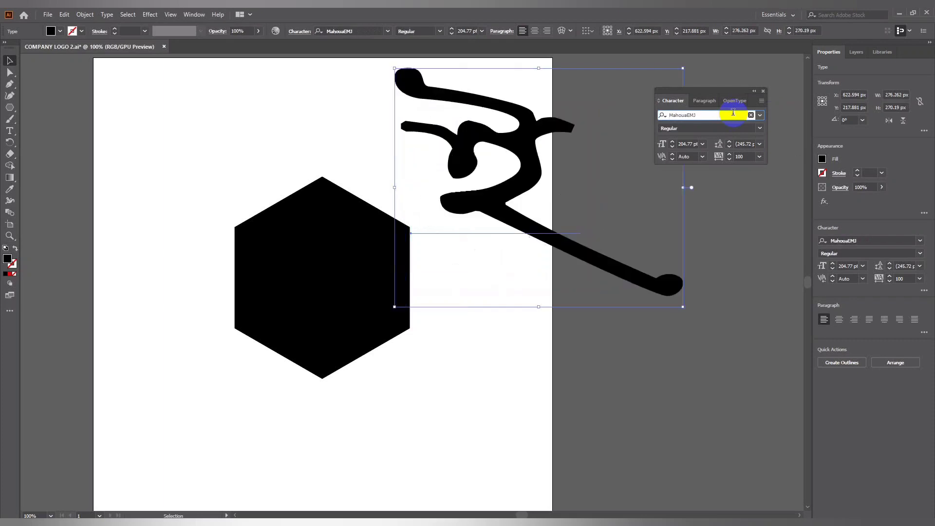
pyautogui.press('Down')
pyautogui.press('Down')
pyautogui.press('Down')
pyautogui.press('Up')
pyautogui.press('Down')
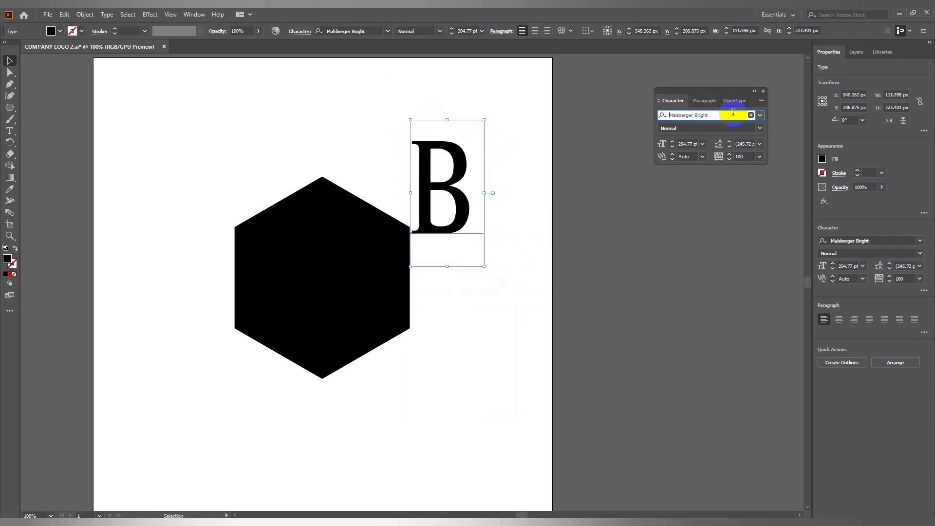
pyautogui.press('Down')
pyautogui.press('Up')
pyautogui.press('Down')
pyautogui.press('Down')
pyautogui.press('Up')
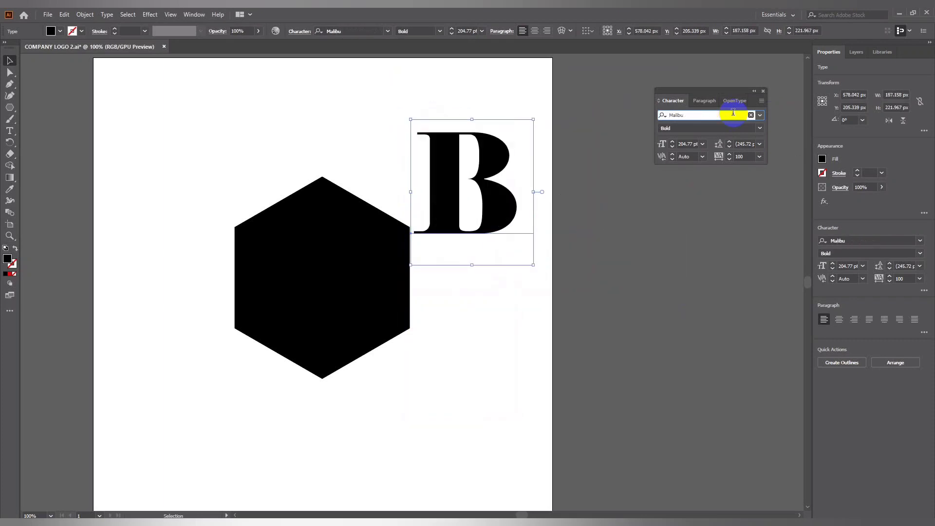
pyautogui.press('Down')
pyautogui.press('Down')
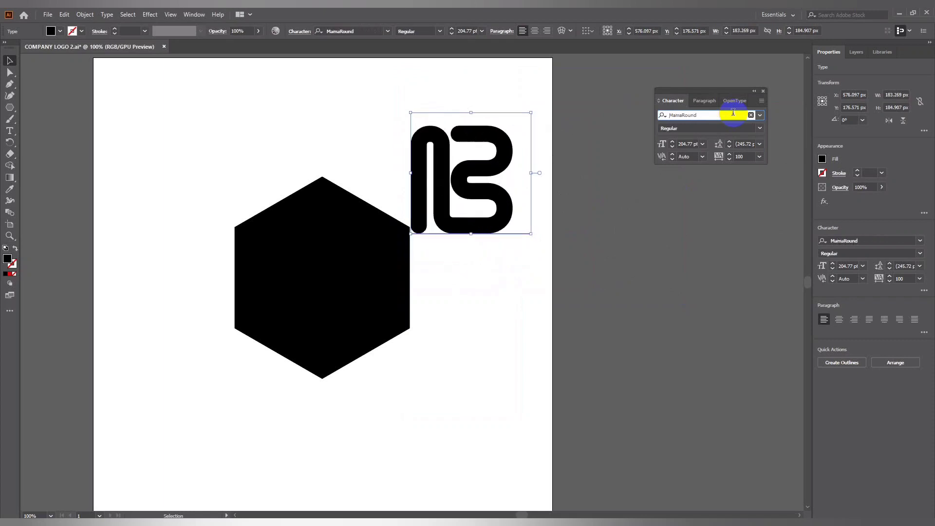
pyautogui.press('Down')
pyautogui.press('Down')
pyautogui.press('Down')
pyautogui.press('Down')
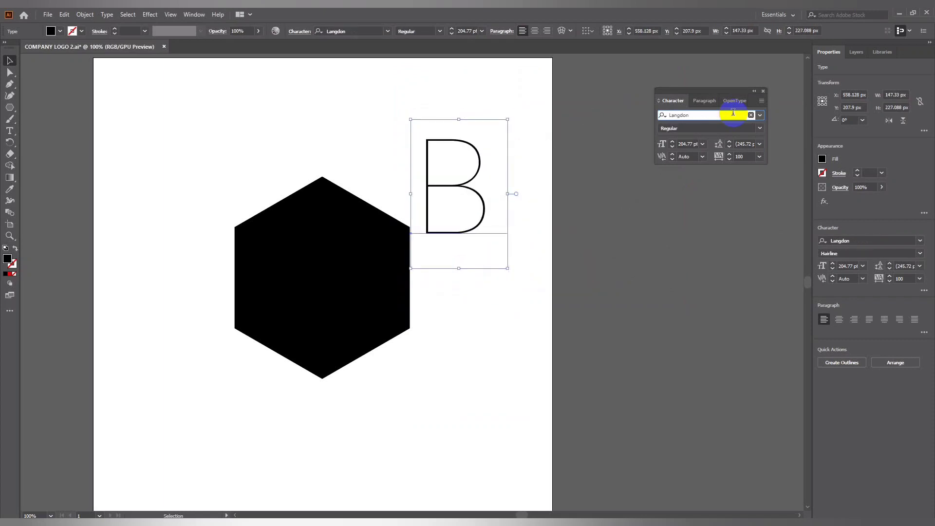
pyautogui.press('Down')
pyautogui.press('Down')
pyautogui.press('Down')
pyautogui.press('Down')
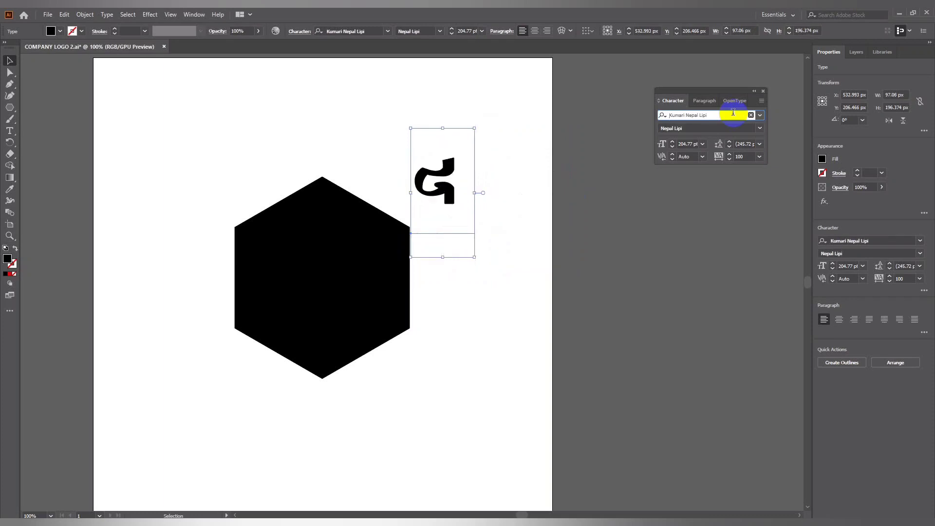
pyautogui.press('Down')
pyautogui.press('Down')
pyautogui.press('Down')
pyautogui.press('Down')
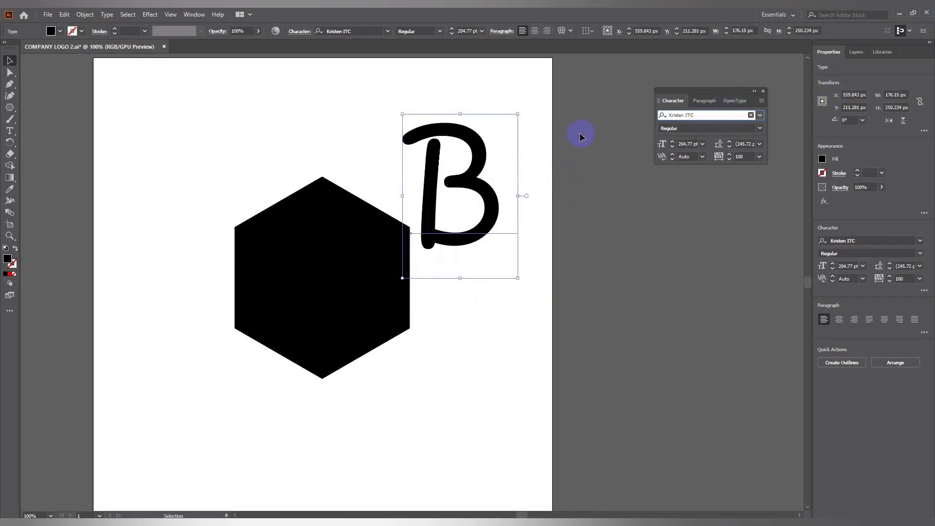
# Set the B to Lato Hairline, then browse further typefaces from Lato.
pyautogui.write('L')
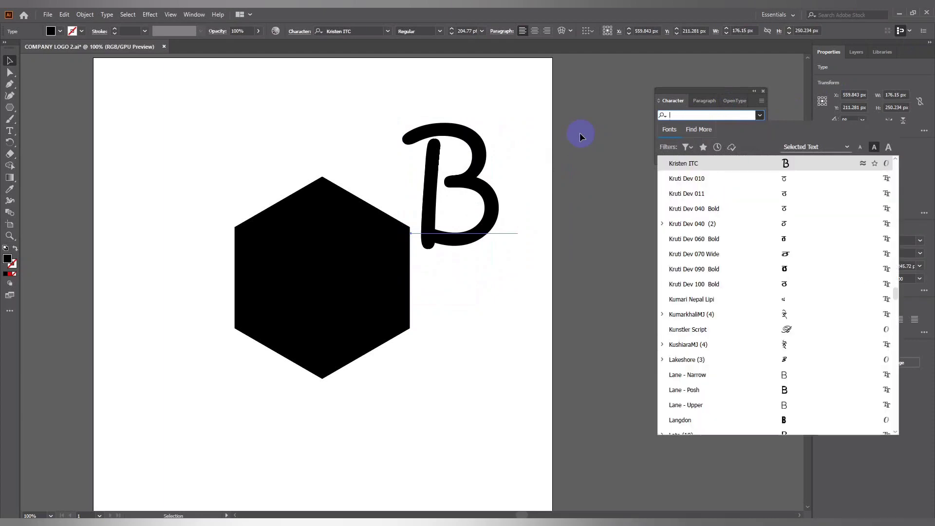
pyautogui.write('ATO')
pyautogui.press('Return')
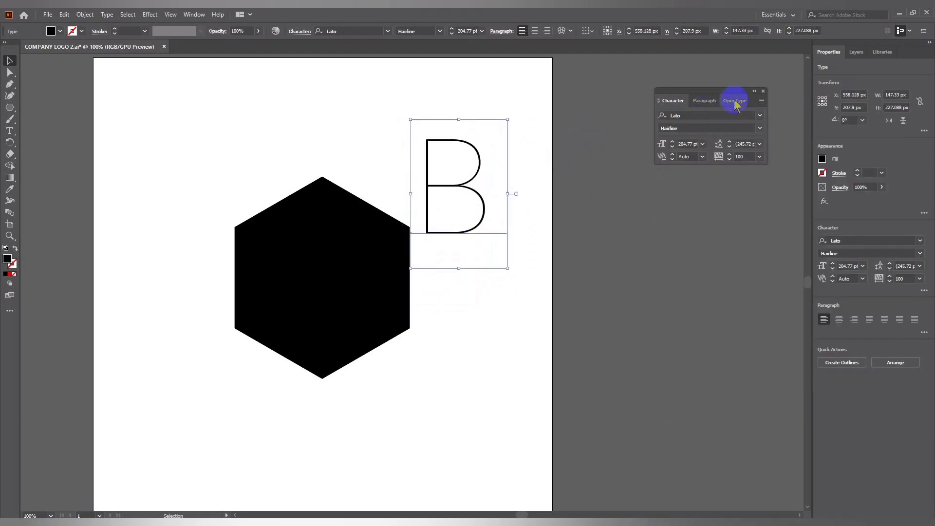
pyautogui.click(711, 115)
pyautogui.press('Down')
pyautogui.press('Down')
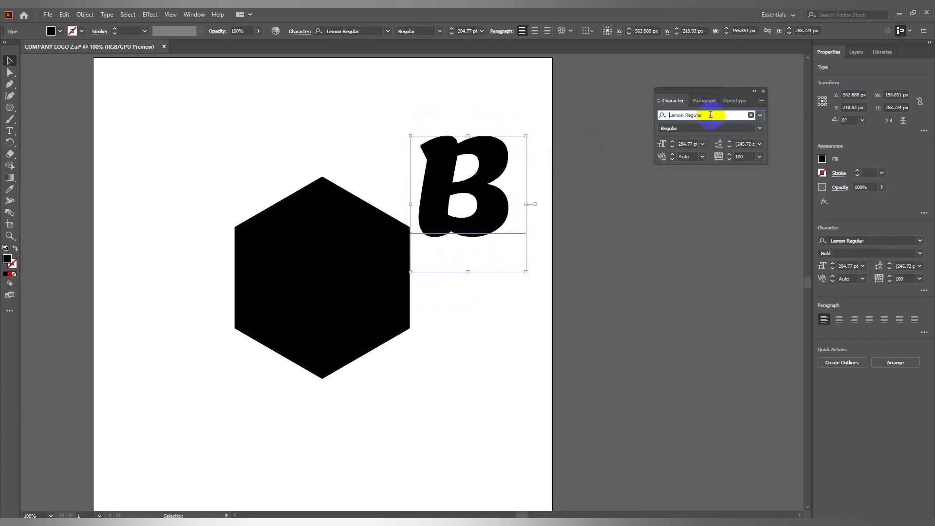
pyautogui.press('Down')
pyautogui.press('Down')
pyautogui.press('Down')
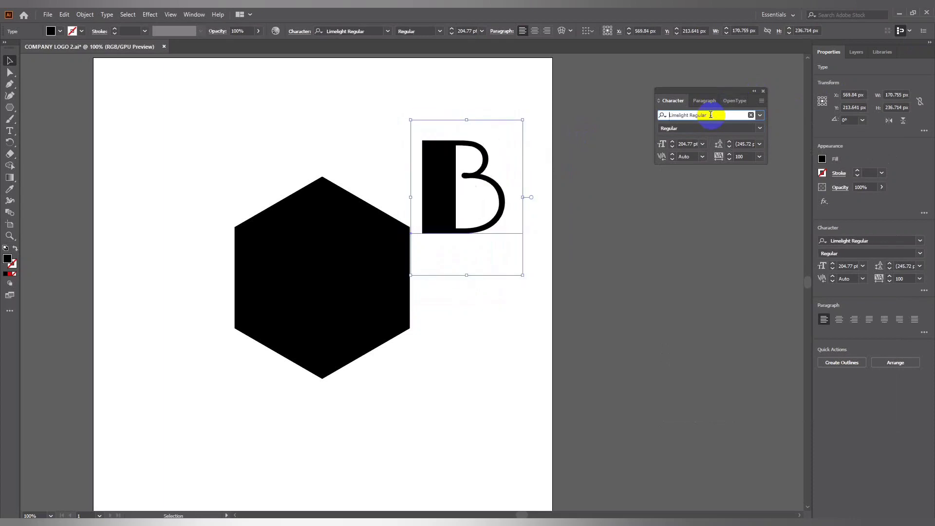
pyautogui.press('Down')
pyautogui.press('Down')
pyautogui.press('Down')
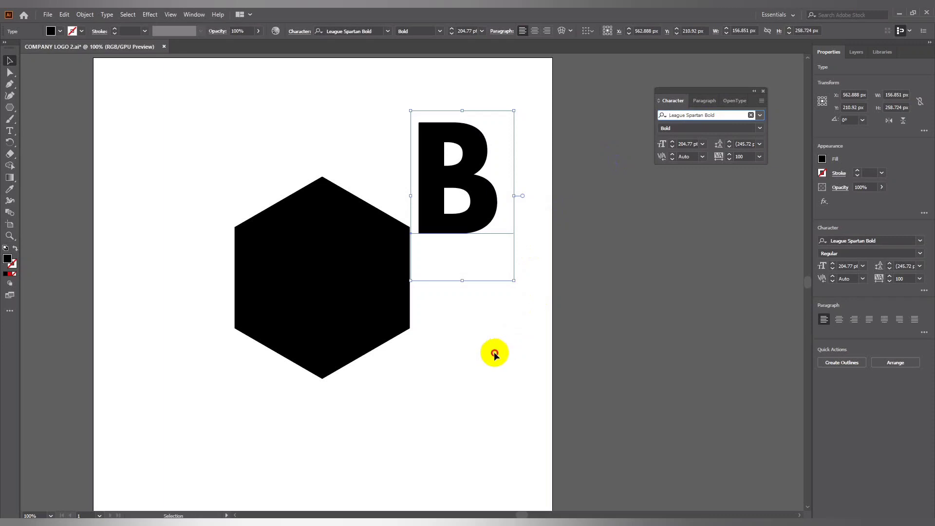
# Set the B to League Spartan Bold with a white fill.
pyautogui.click(482, 193)
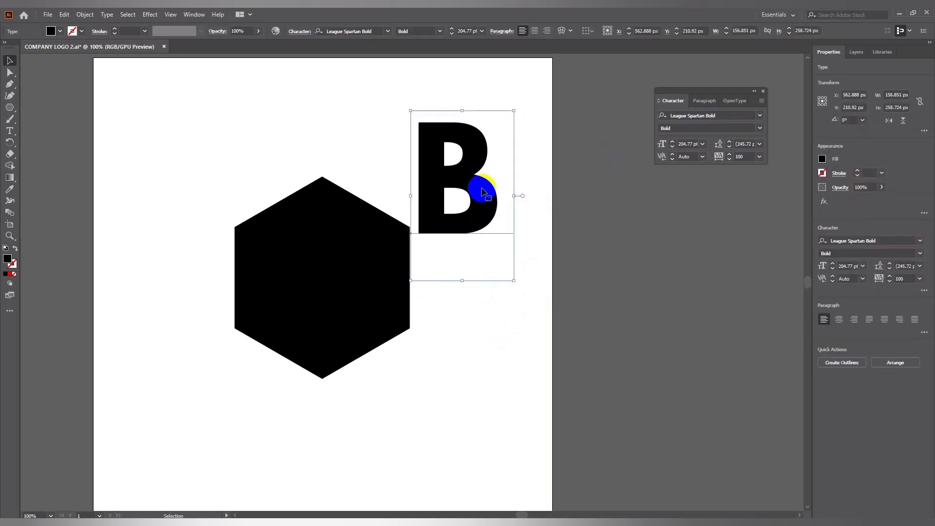
pyautogui.click(72, 32)
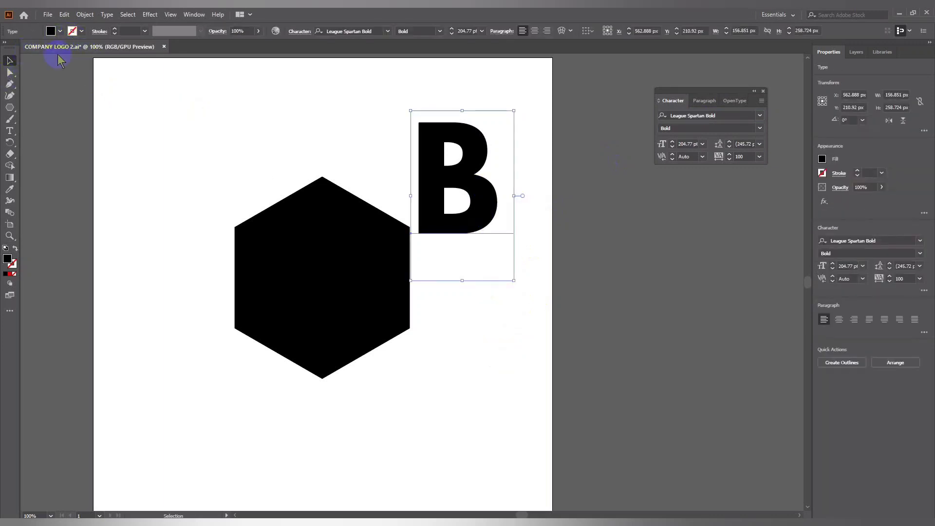
pyautogui.click(59, 32)
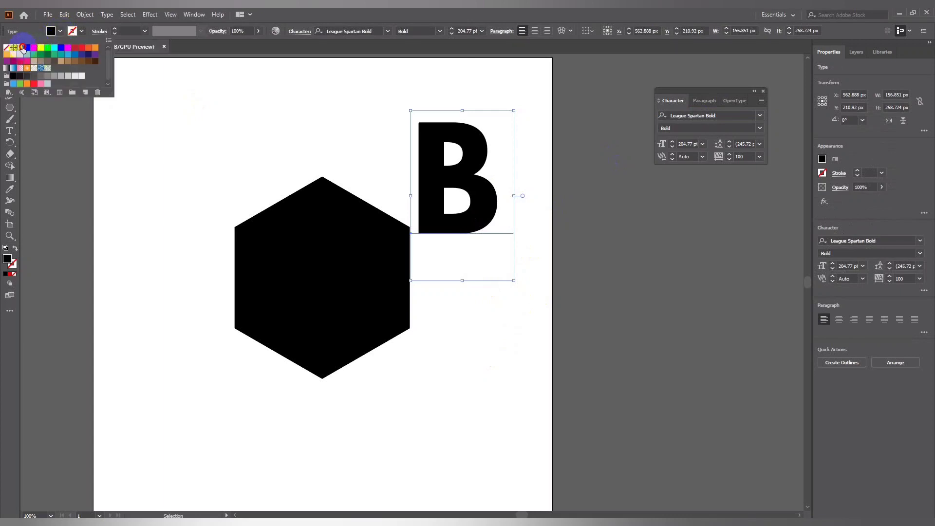
pyautogui.click(22, 47)
pyautogui.click(356, 243)
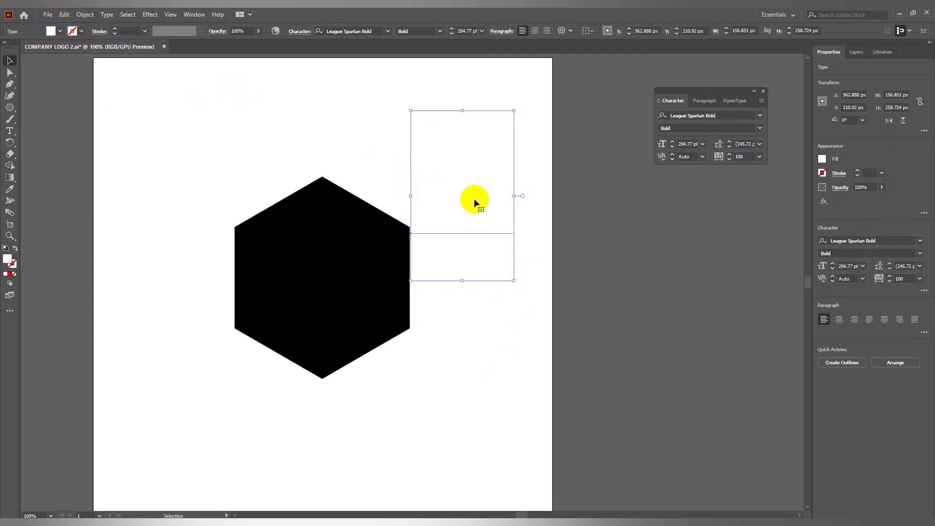
# Centre the white B inside the hexagon and make it slightly smaller.
pyautogui.moveTo(460, 208); pyautogui.dragTo(337, 311)
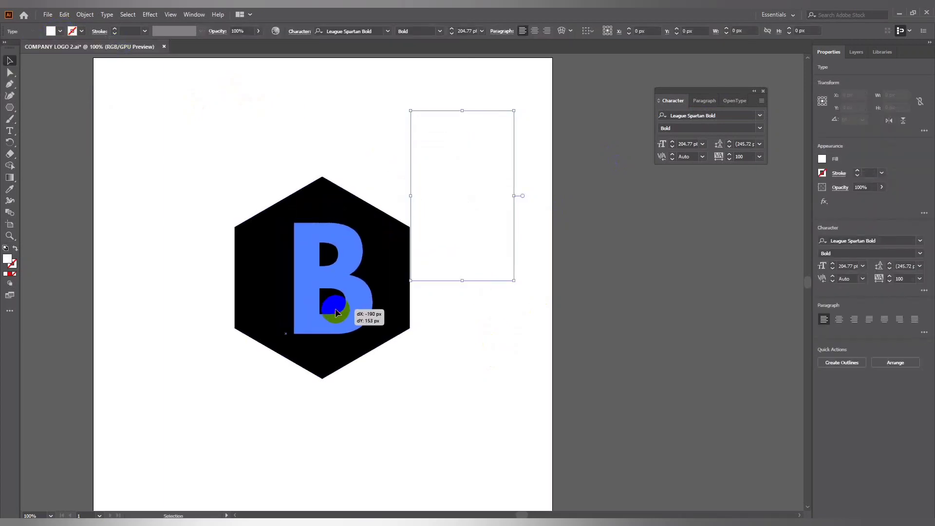
pyautogui.click(477, 330)
pyautogui.hotkey('ctrl', '=')
pyautogui.moveTo(451, 384); pyautogui.dragTo(533, 390)
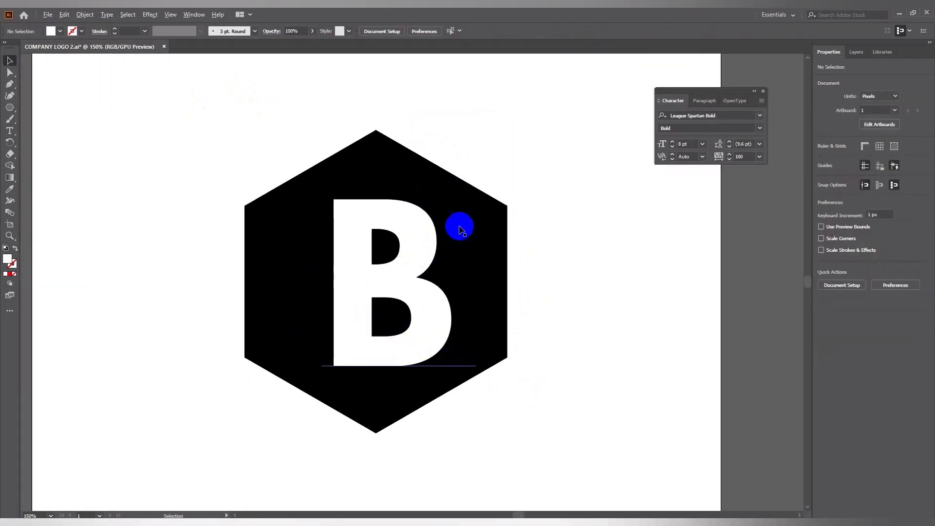
pyautogui.click(411, 277)
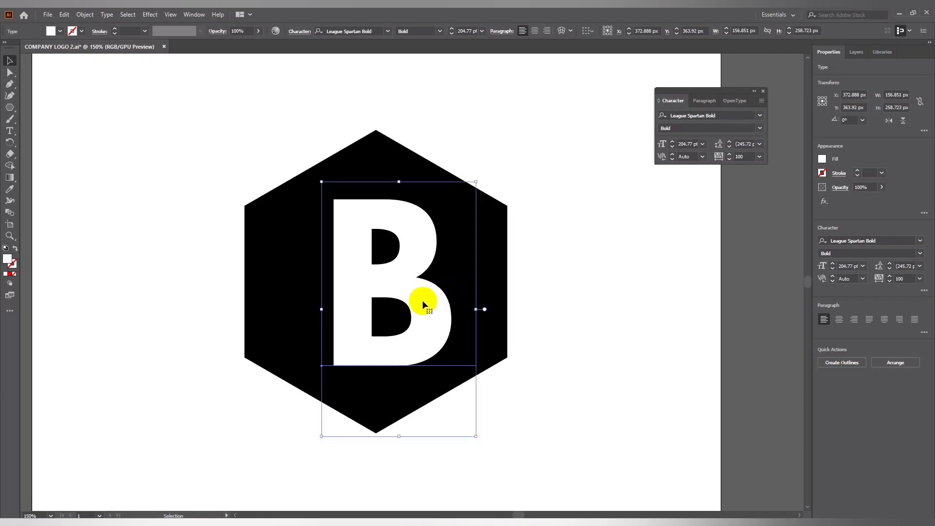
pyautogui.moveTo(423, 305); pyautogui.dragTo(399, 304)
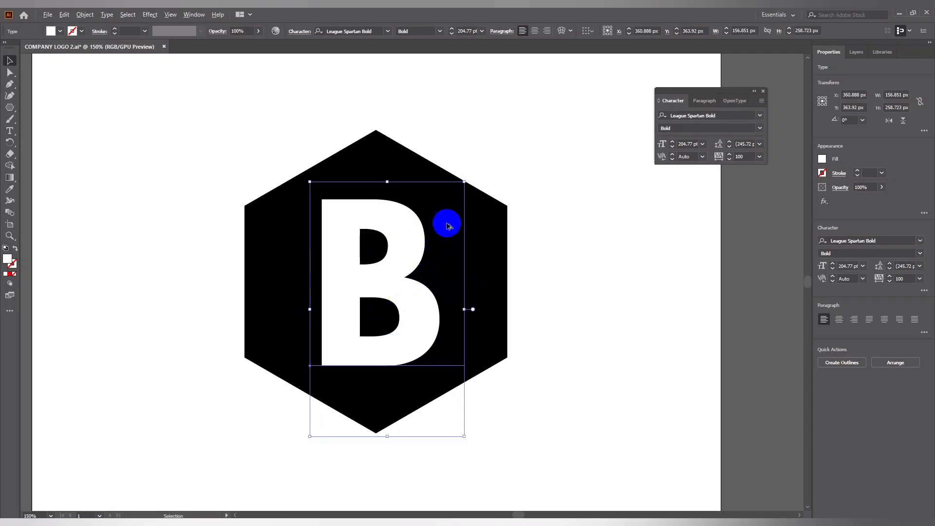
pyautogui.moveTo(464, 179); pyautogui.dragTo(456, 185)
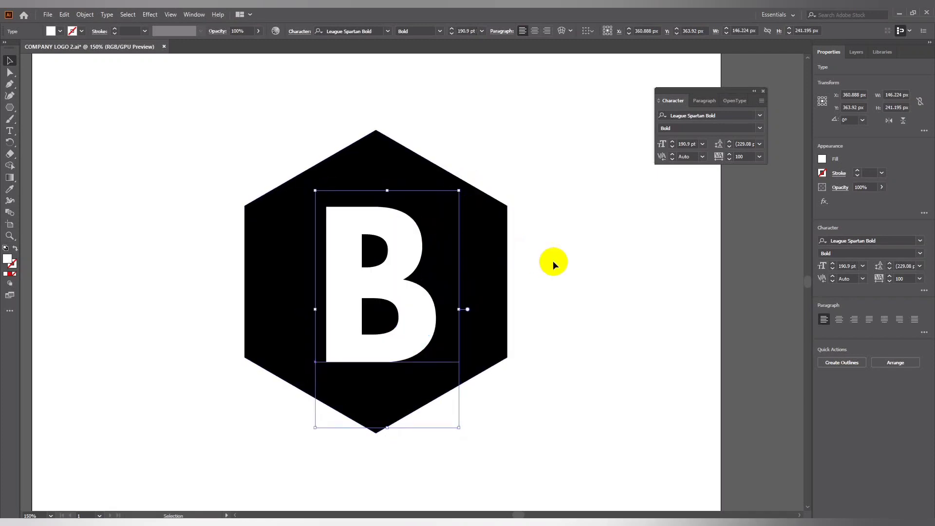
pyautogui.click(554, 261)
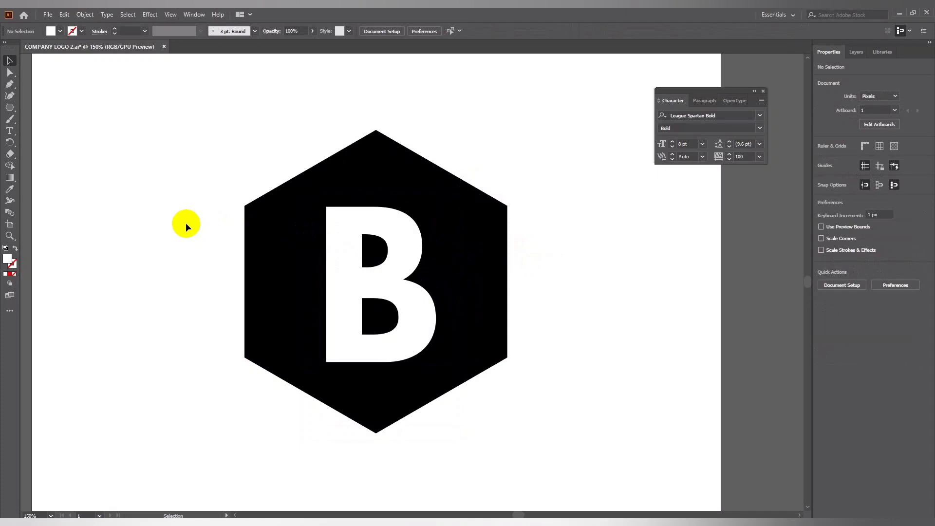
# Lock the hexagon in the Layers panel and reselect the B.
pyautogui.moveTo(278, 229); pyautogui.dragTo(440, 231)
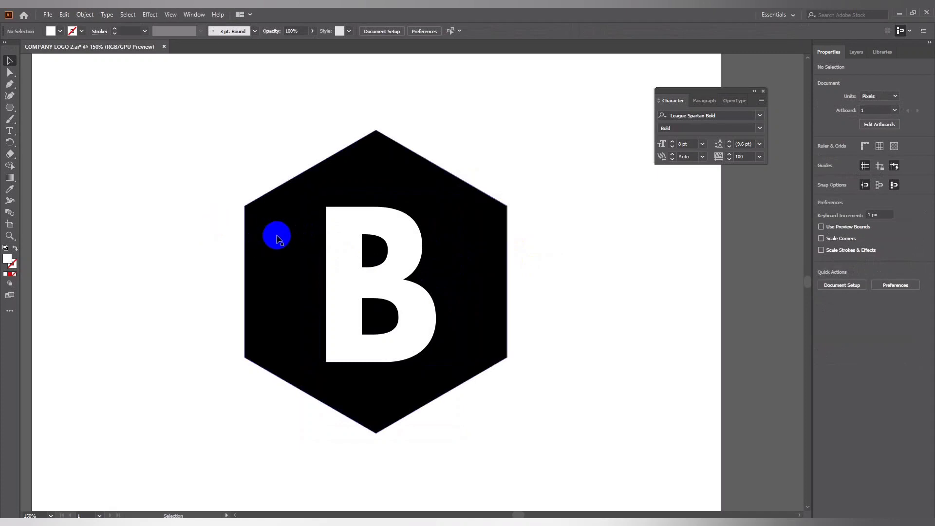
pyautogui.click(856, 52)
pyautogui.click(831, 88)
pyautogui.click(570, 197)
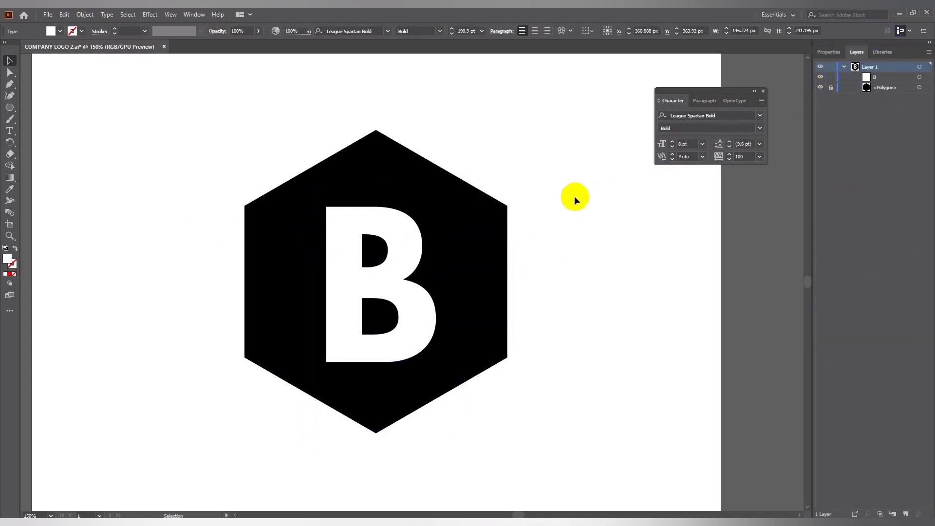
pyautogui.click(339, 284)
pyautogui.click(828, 51)
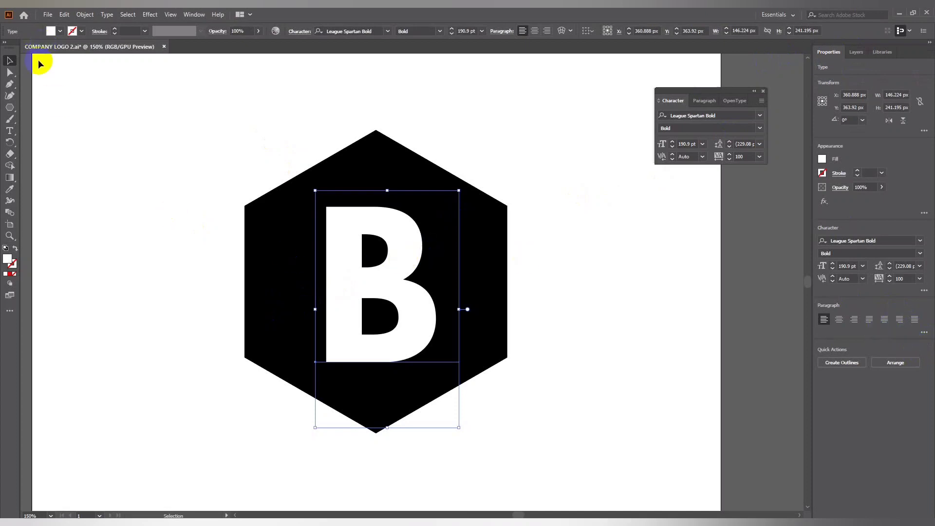
# Draw horizontal and vertical lines across the B's upper counter, then select everything.
pyautogui.moveTo(10, 107); pyautogui.dragTo(42, 114)
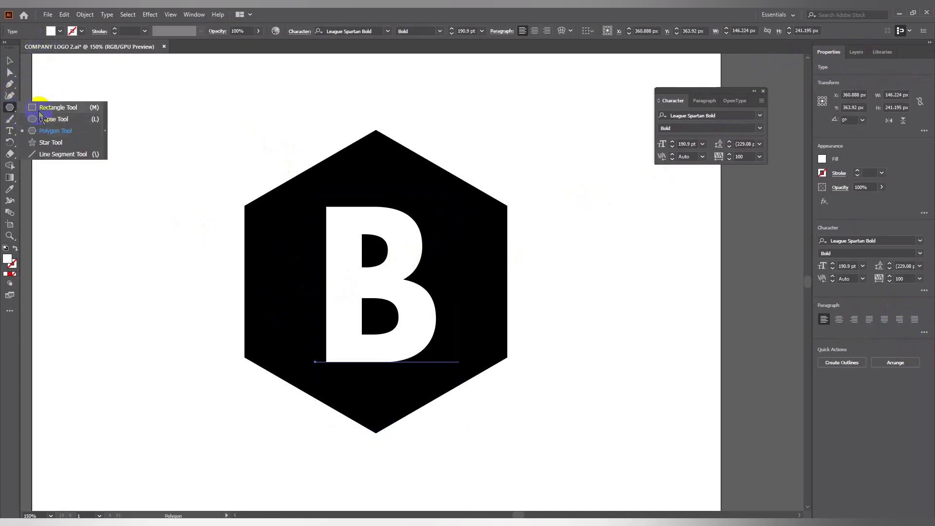
pyautogui.click(40, 107)
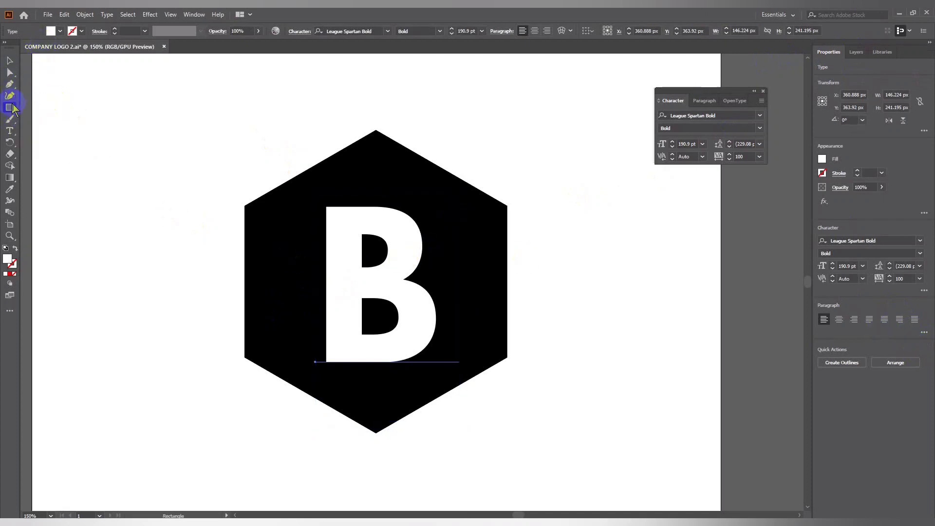
pyautogui.moveTo(10, 107); pyautogui.dragTo(63, 154)
pyautogui.moveTo(196, 237); pyautogui.dragTo(378, 237)
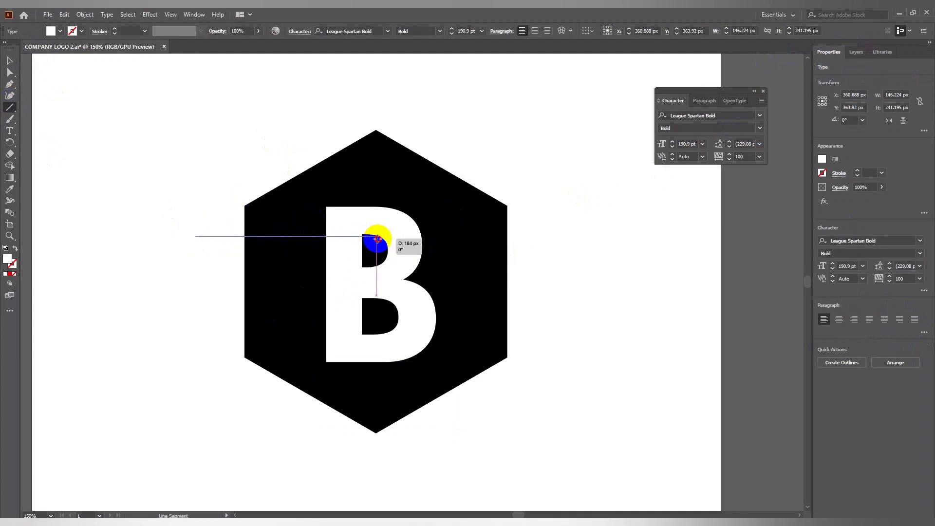
pyautogui.moveTo(378, 237); pyautogui.dragTo(376, 236)
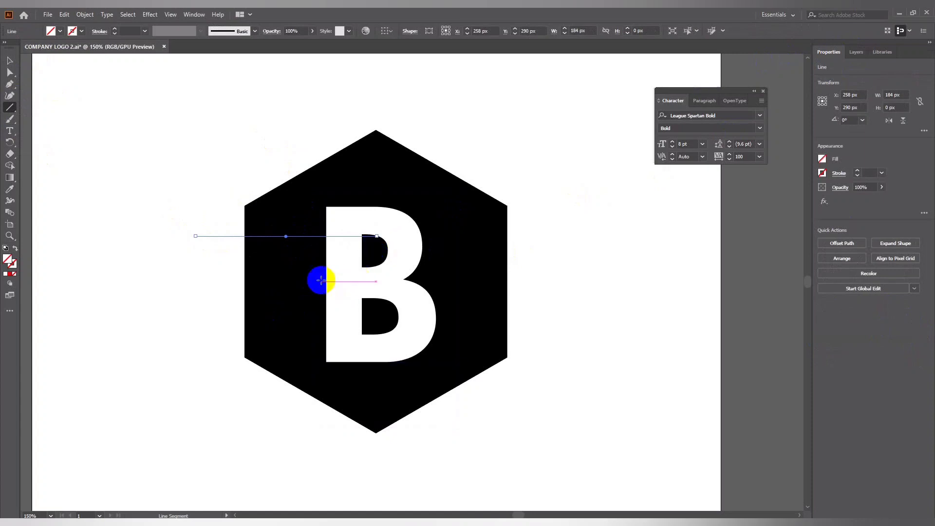
pyautogui.moveTo(362, 177); pyautogui.dragTo(361, 247)
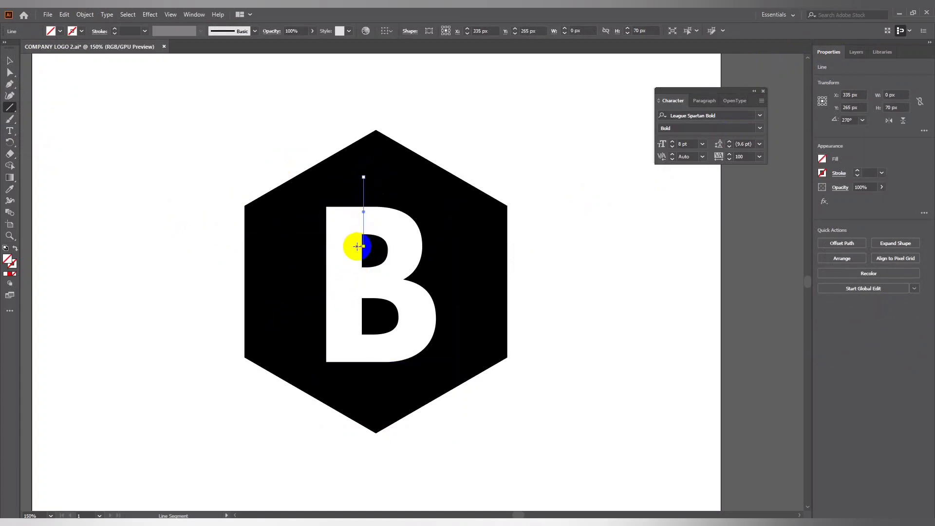
pyautogui.click(10, 61)
pyautogui.moveTo(244, 122)
pyautogui.mouseDown()
pyautogui.moveTo(403, 299)
pyautogui.moveTo(418, 296)
pyautogui.mouseUp()
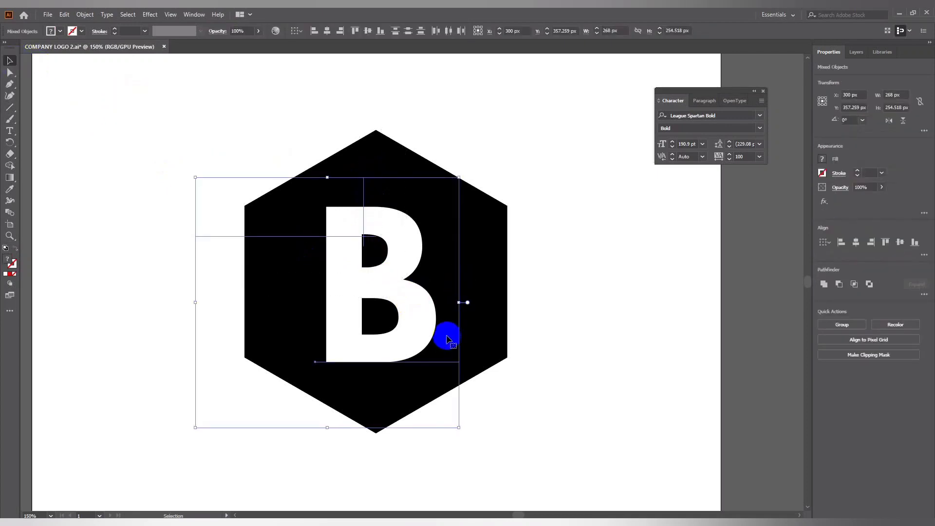
# Try Pathfinder Divide on the selection and dismiss the warning.
pyautogui.click(924, 295)
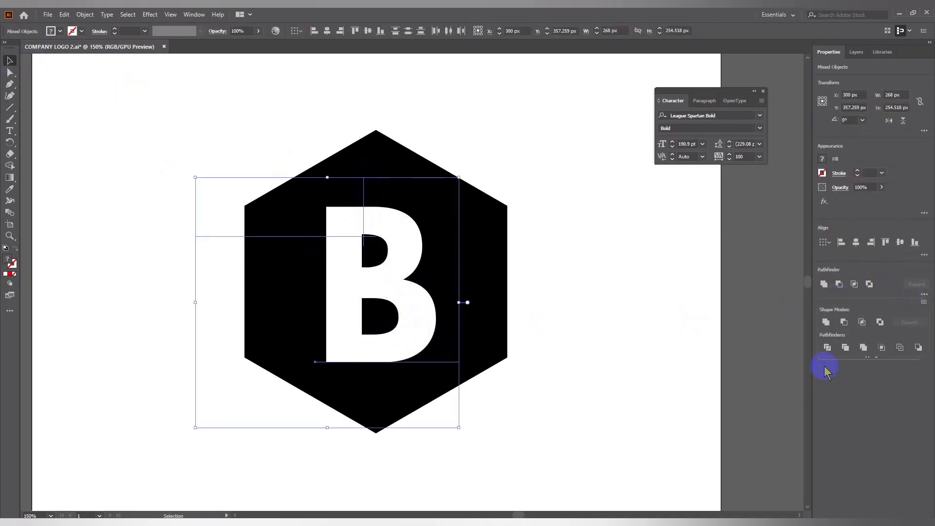
pyautogui.click(827, 348)
pyautogui.press('Return')
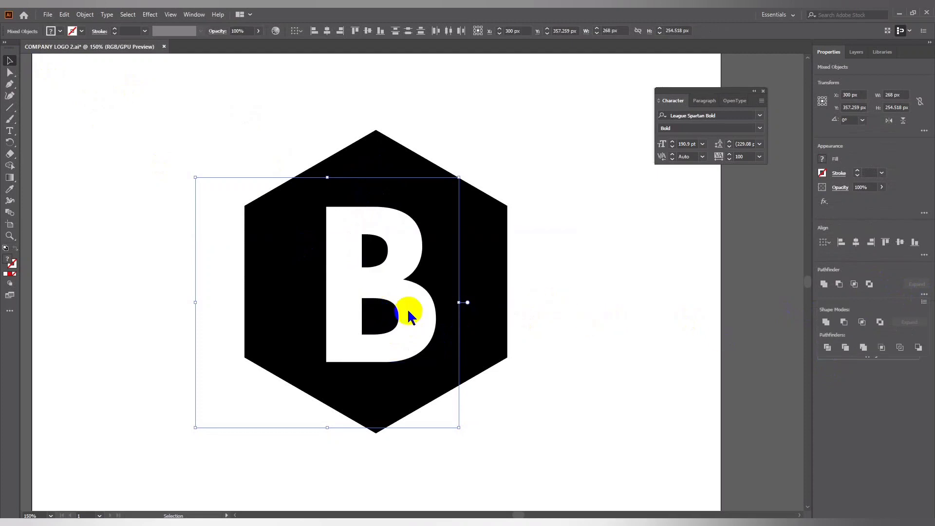
# Select the B text alone and find Create Outlines in the Type menu.
pyautogui.click(501, 319)
pyautogui.click(317, 215)
pyautogui.click(258, 174)
pyautogui.click(441, 277)
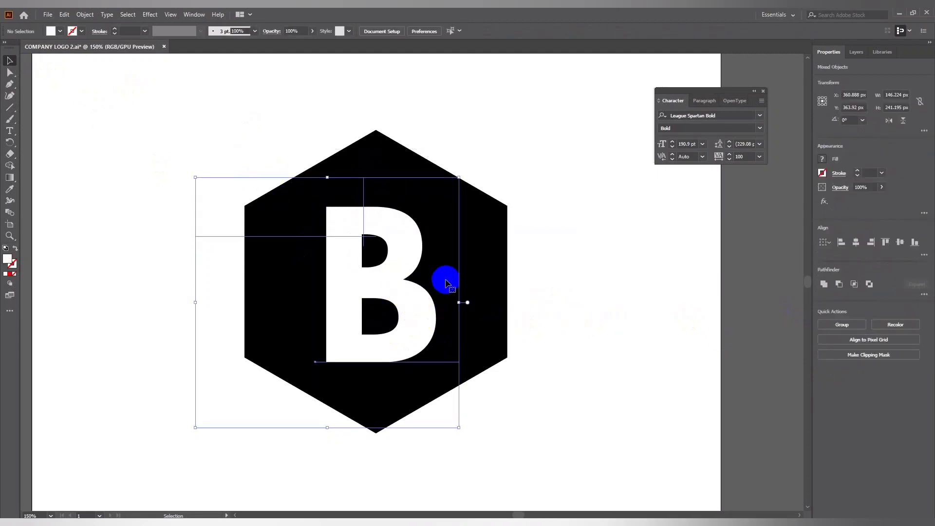
pyautogui.click(531, 305)
pyautogui.click(416, 314)
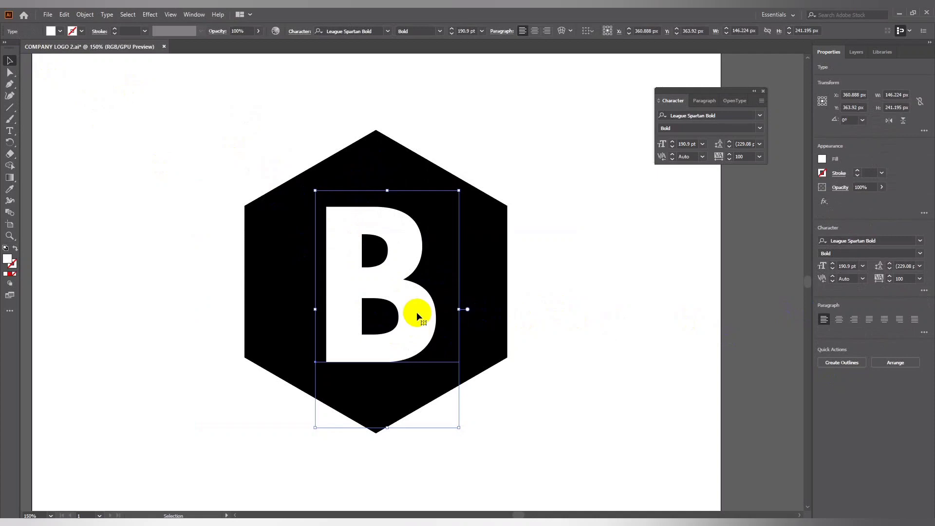
pyautogui.click(193, 118)
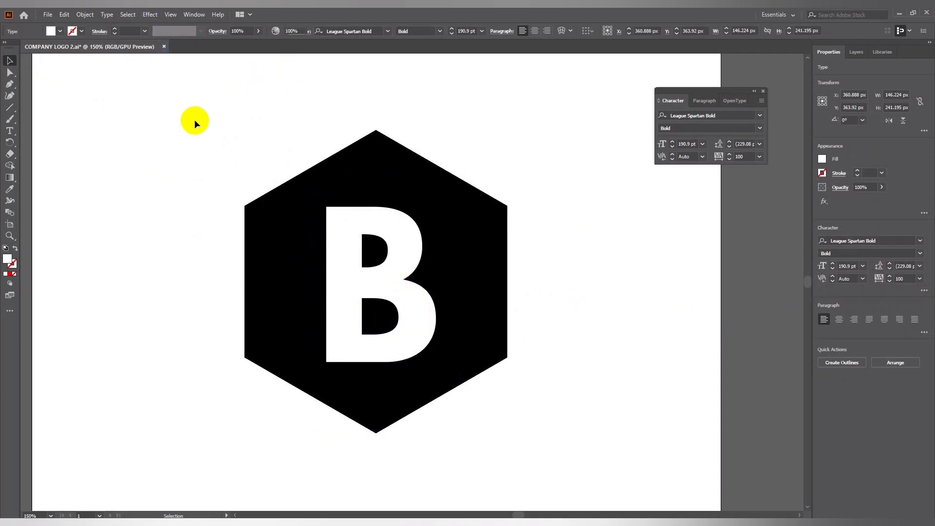
pyautogui.click(391, 290)
pyautogui.click(170, 14)
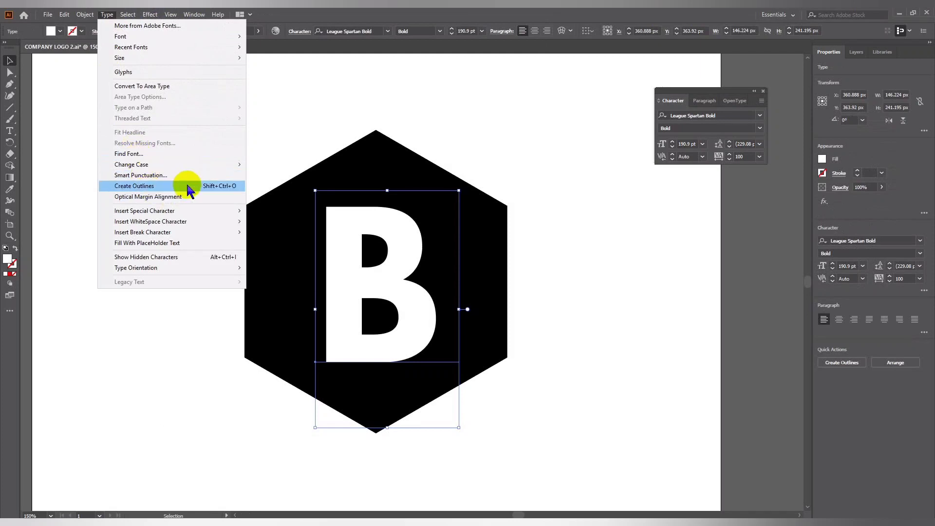
# Outline the B, divide it with the drawn lines, and ungroup the pieces.
pyautogui.click(214, 186)
pyautogui.click(434, 259)
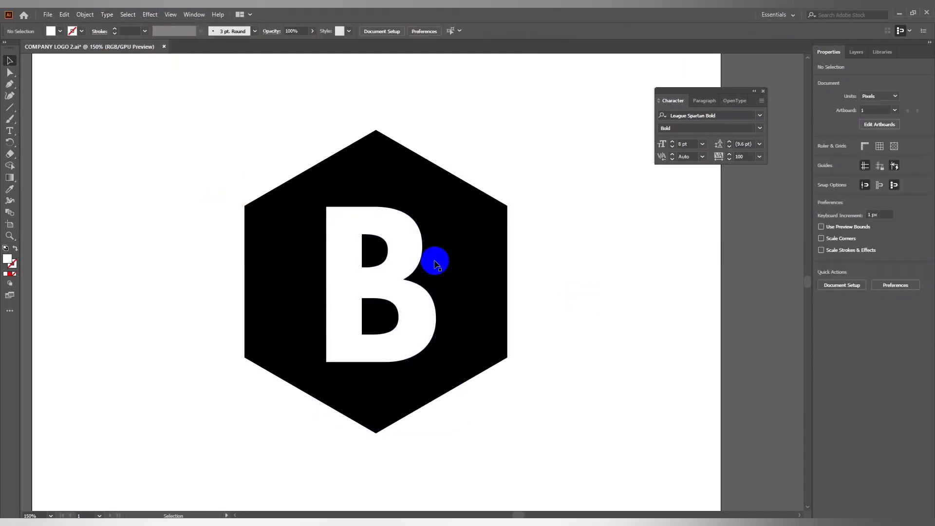
pyautogui.moveTo(200, 160); pyautogui.dragTo(347, 247)
pyautogui.click(924, 295)
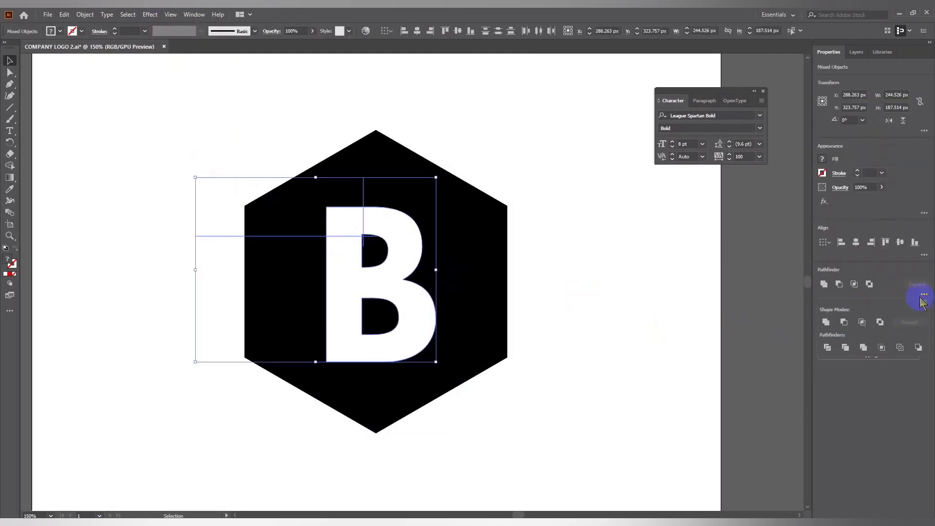
pyautogui.click(829, 347)
pyautogui.click(355, 255)
pyautogui.rightClick(334, 228)
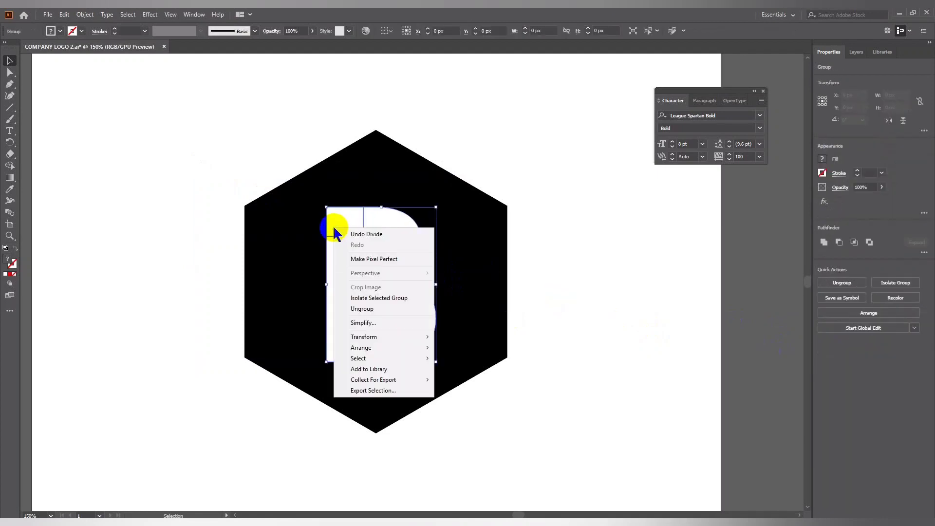
pyautogui.click(362, 309)
# Stretch the B's top-left piece left to the hexagon's edge.
pyautogui.click(568, 276)
pyautogui.click(345, 229)
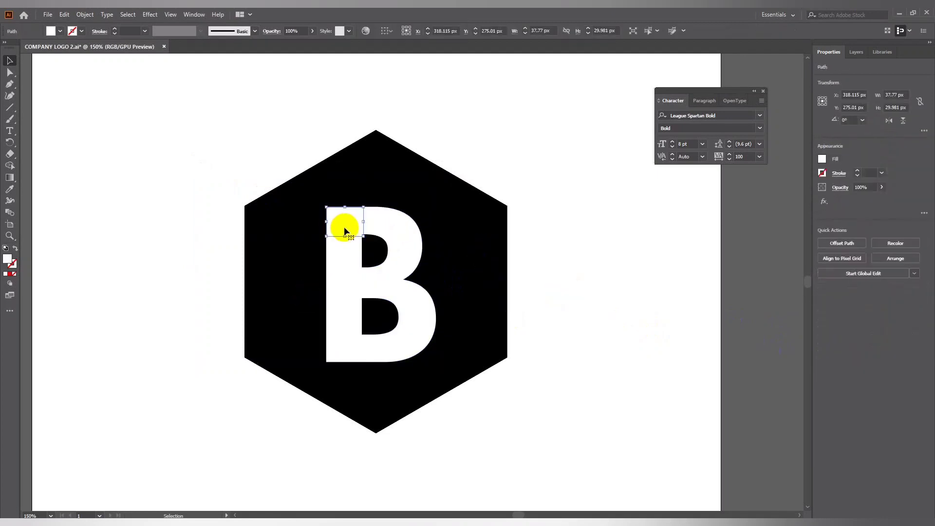
pyautogui.moveTo(328, 222); pyautogui.dragTo(196, 223)
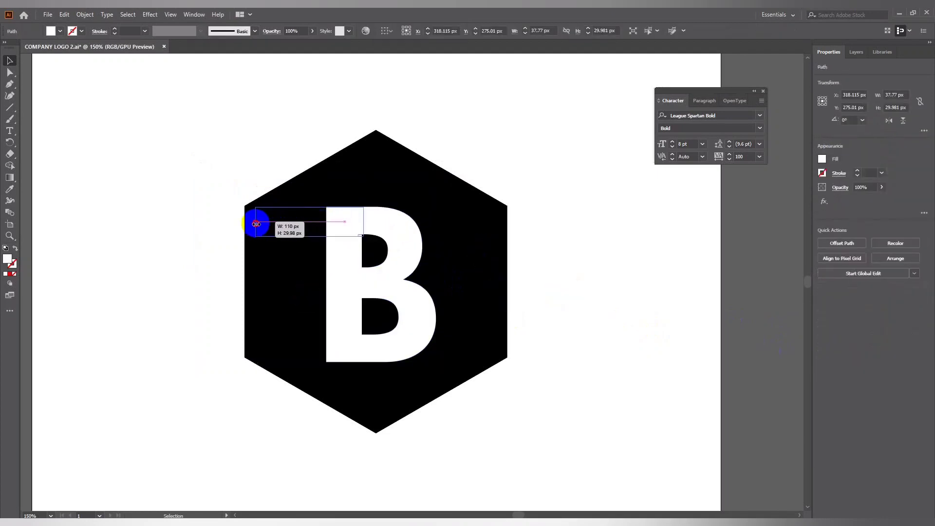
pyautogui.click(546, 227)
pyautogui.click(346, 243)
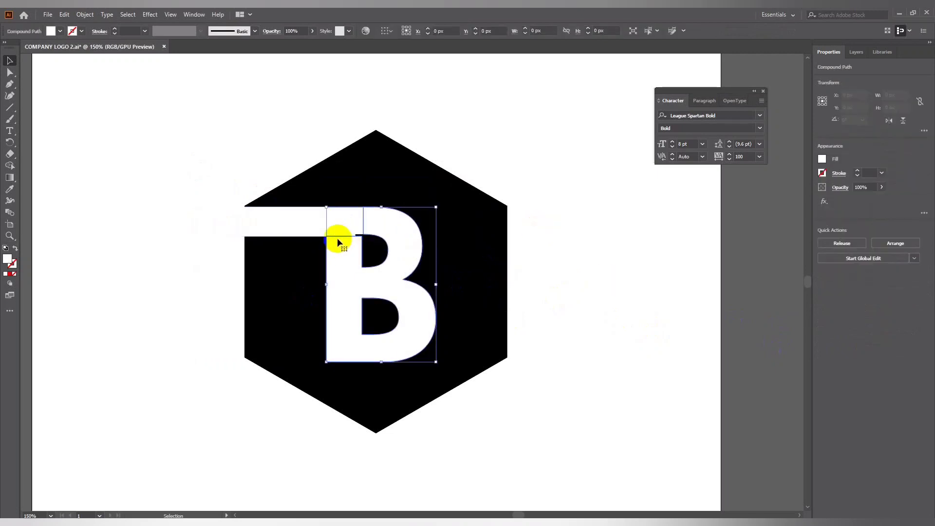
# Adjust both ends of the white horizontal bar against the hexagon's left edge and the counter.
pyautogui.hotkey('ctrl', '=')
pyautogui.hotkey('ctrl', '=')
pyautogui.hotkey('ctrl', '=')
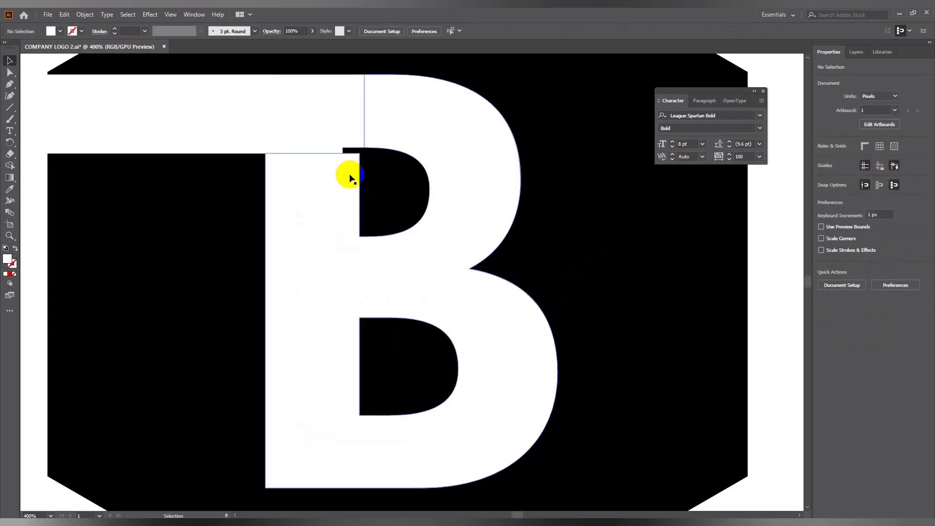
pyautogui.click(314, 150)
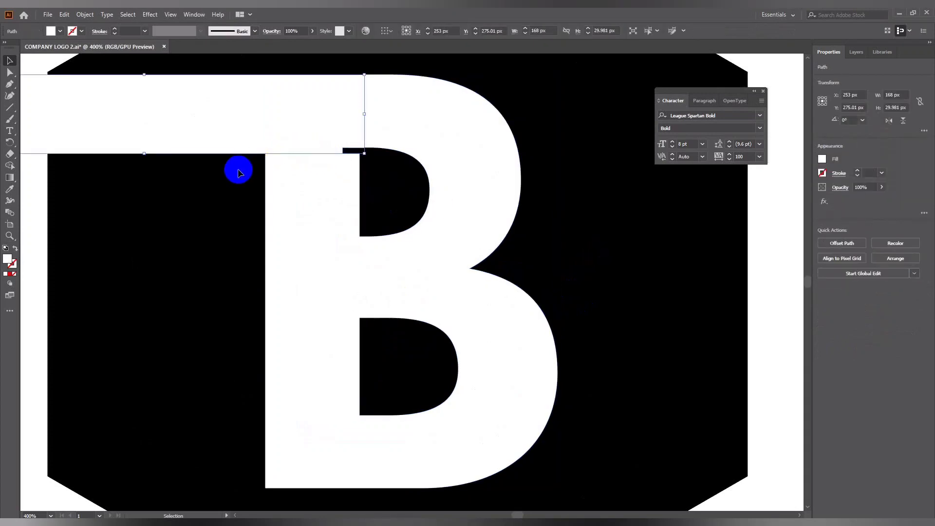
pyautogui.click(314, 173)
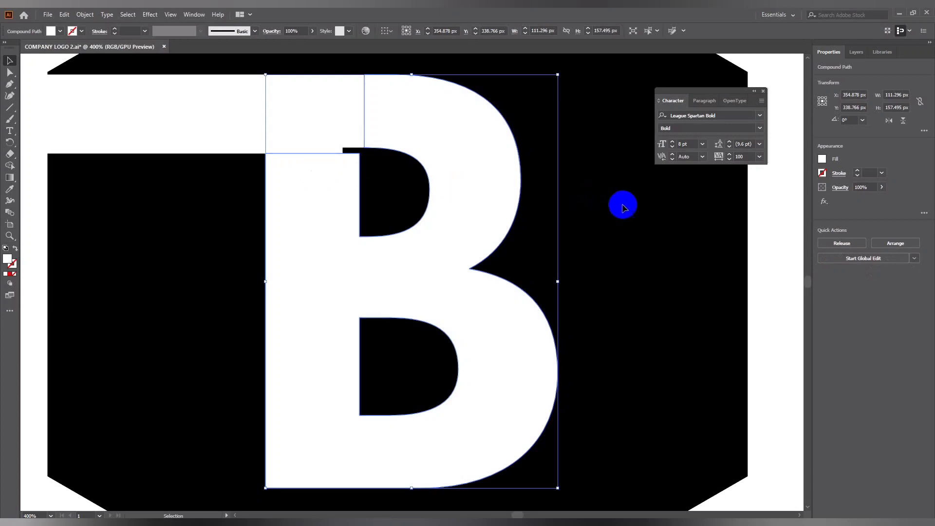
pyautogui.click(317, 132)
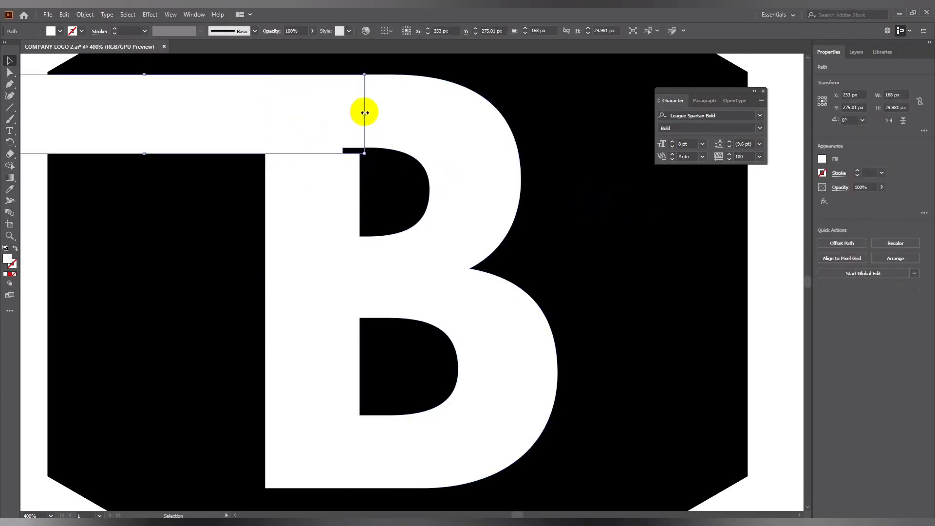
pyautogui.moveTo(364, 113); pyautogui.dragTo(383, 116)
pyautogui.click(454, 140)
pyautogui.click(640, 189)
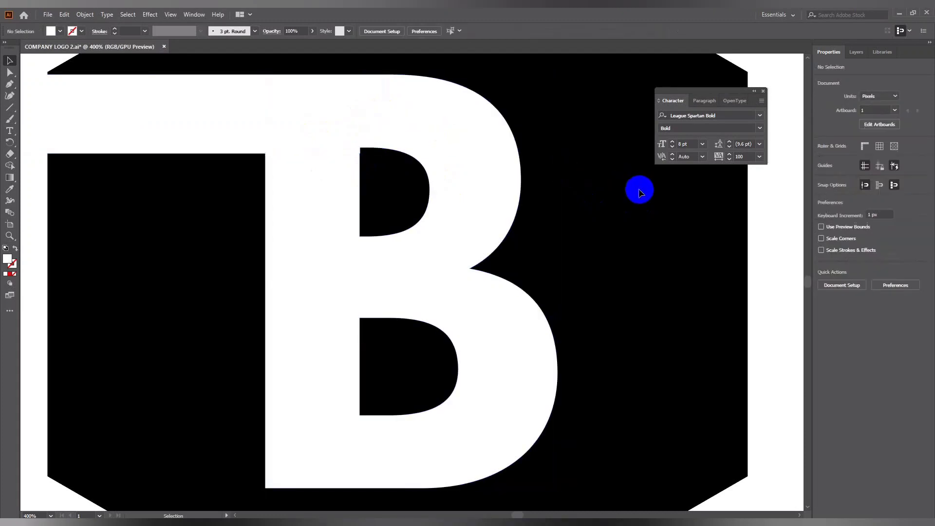
pyautogui.click(332, 115)
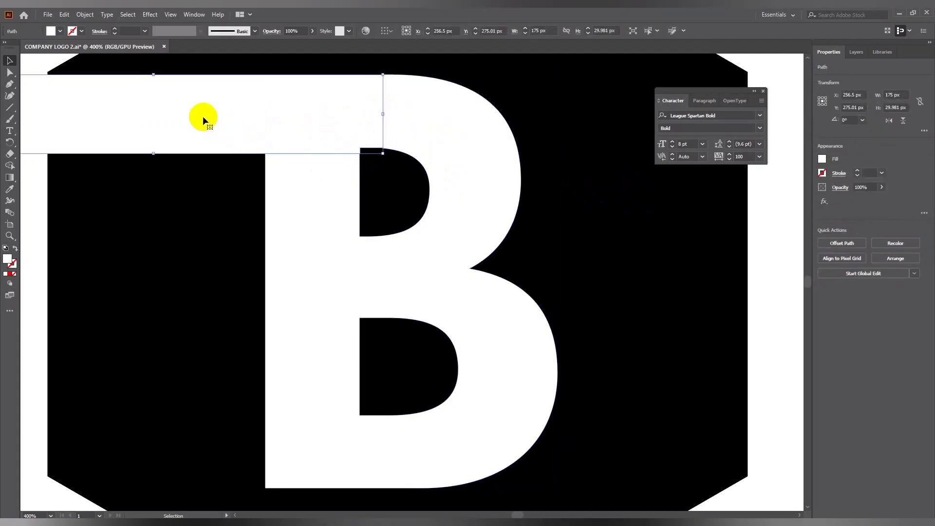
pyautogui.moveTo(203, 116); pyautogui.dragTo(189, 125)
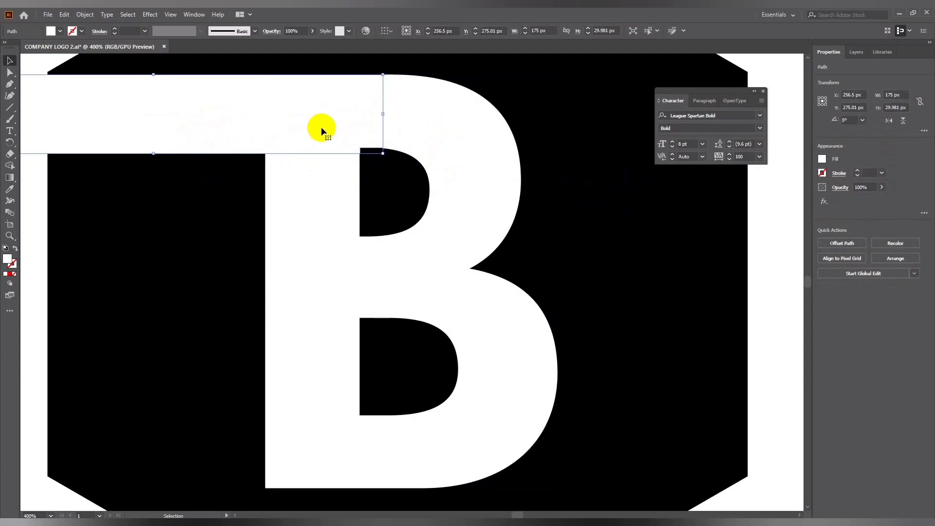
pyautogui.moveTo(384, 115); pyautogui.dragTo(383, 115)
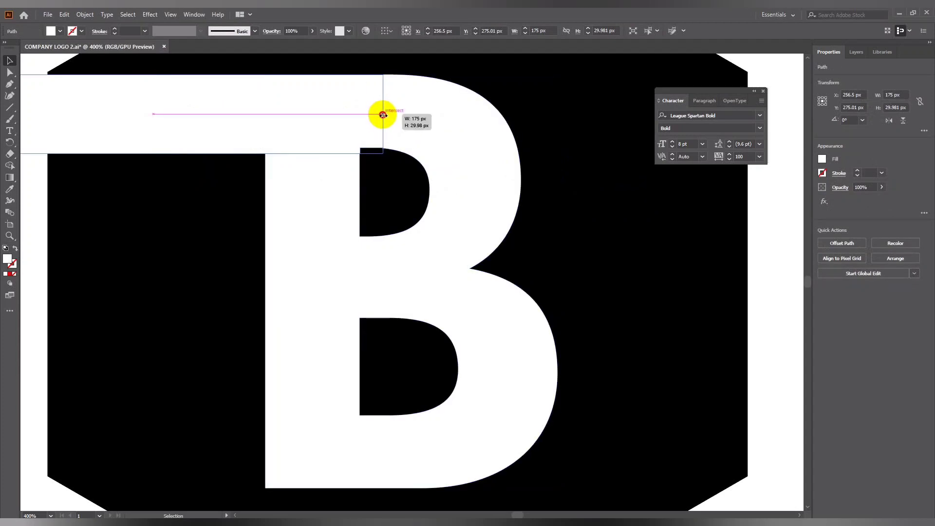
pyautogui.hotkey('ctrl', 'shift', 'a')
pyautogui.hotkey('ctrl', '-')
pyautogui.hotkey('ctrl', '-')
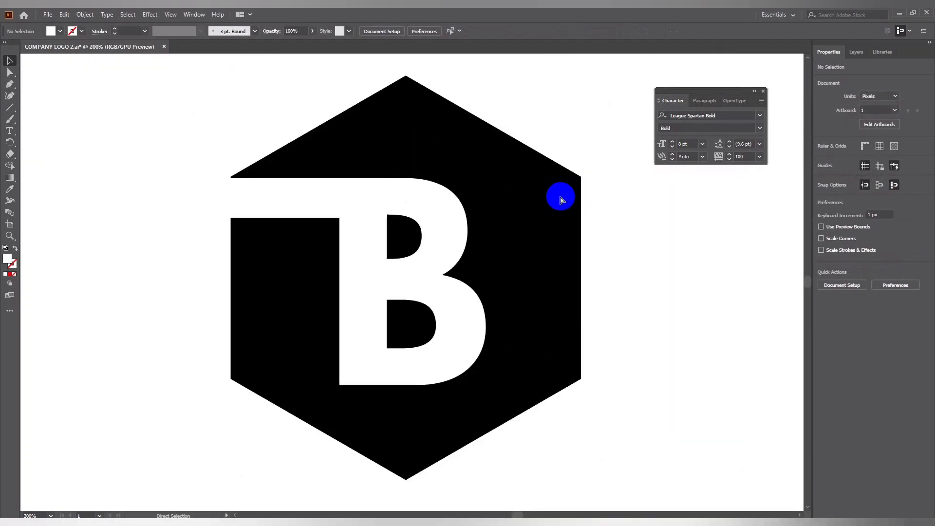
# Select the white bar and the B together and merge them with Pathfinder Unite.
pyautogui.click(292, 199)
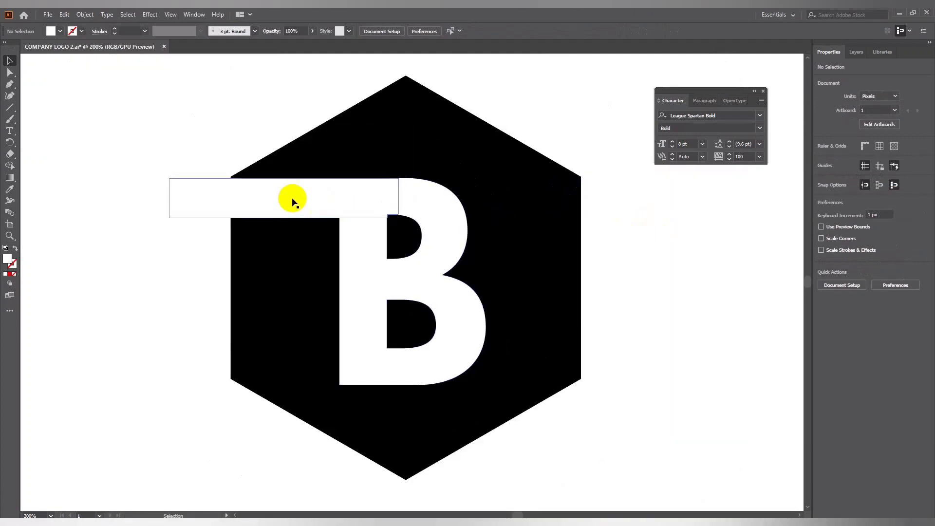
pyautogui.click(555, 230)
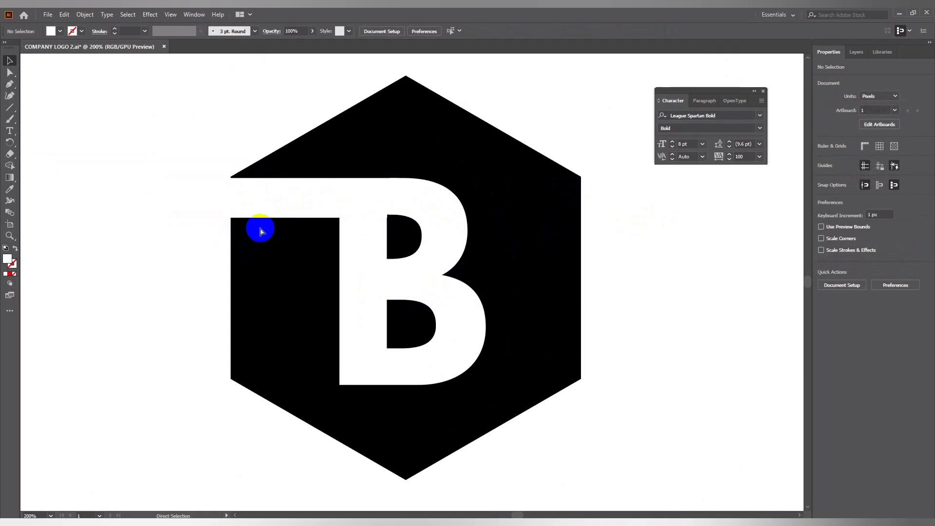
pyautogui.hotkey('ctrl', '-')
pyautogui.click(363, 256)
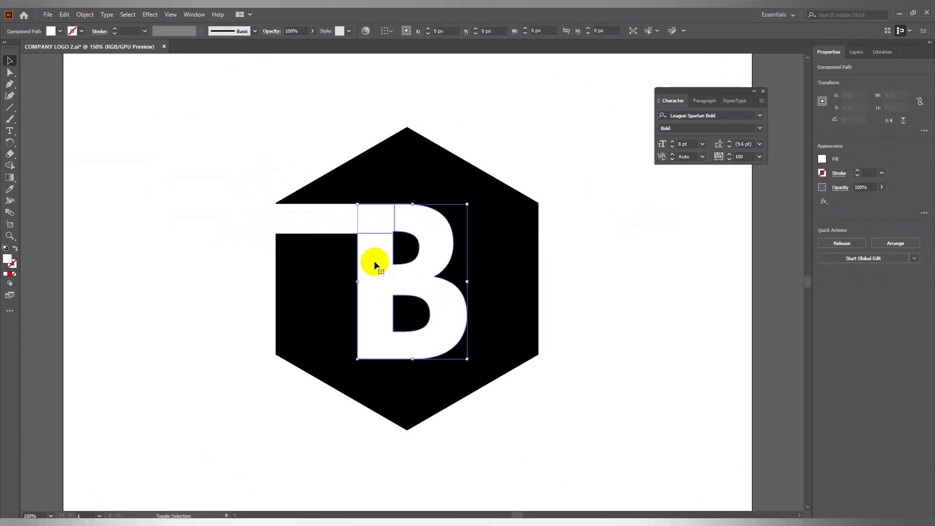
pyautogui.click(401, 233)
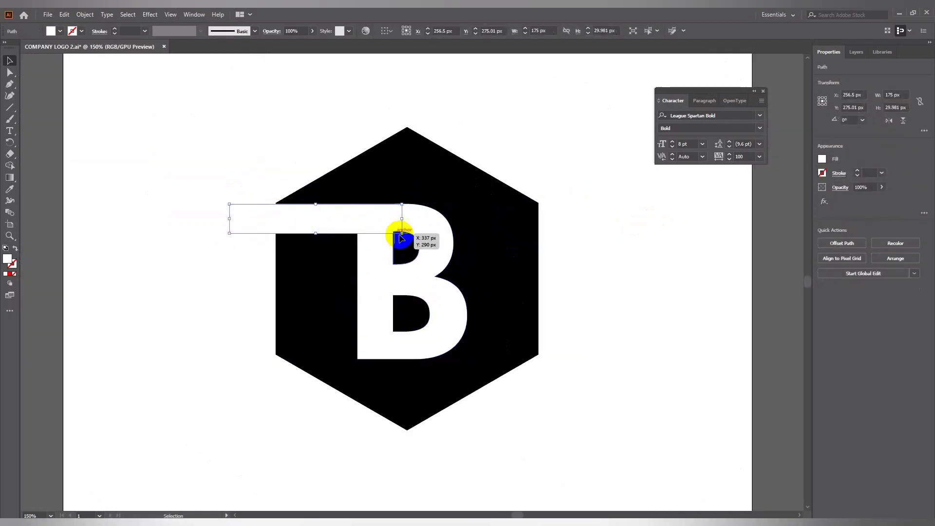
pyautogui.keyDown('shift'); pyautogui.click(384, 258); pyautogui.keyUp('shift')
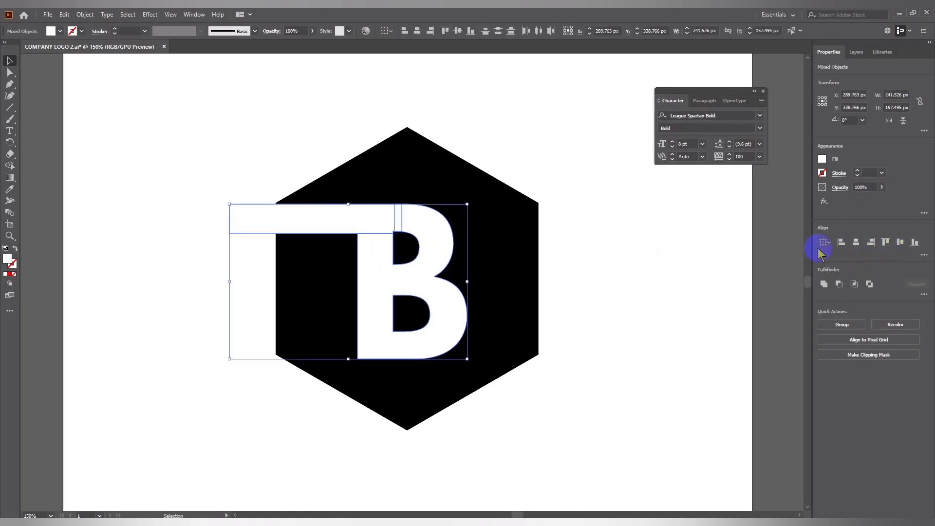
pyautogui.click(825, 282)
# Zoom in to check the bar-and-B join, then reselect the merged shape.
pyautogui.click(614, 258)
pyautogui.hotkey('ctrl', '+')
pyautogui.hotkey('ctrl', '+')
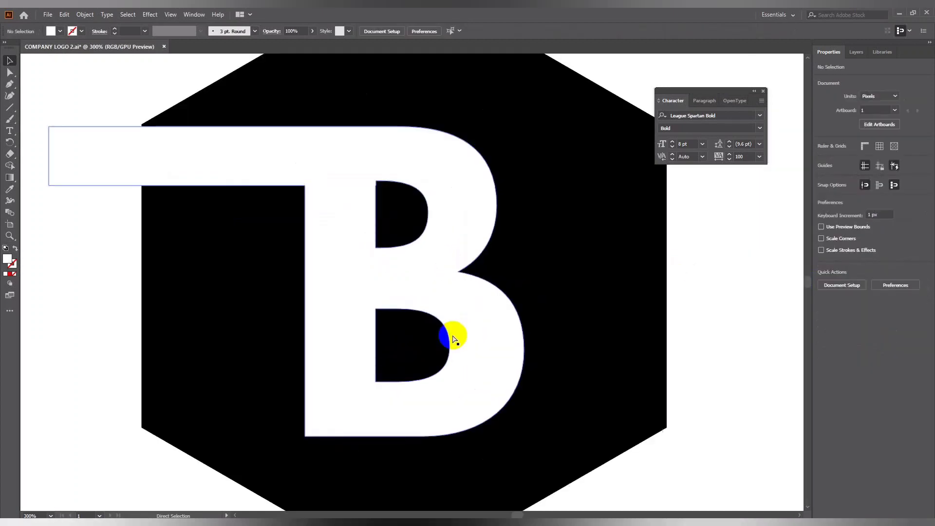
pyautogui.hotkey('ctrl', '-')
pyautogui.press('v')
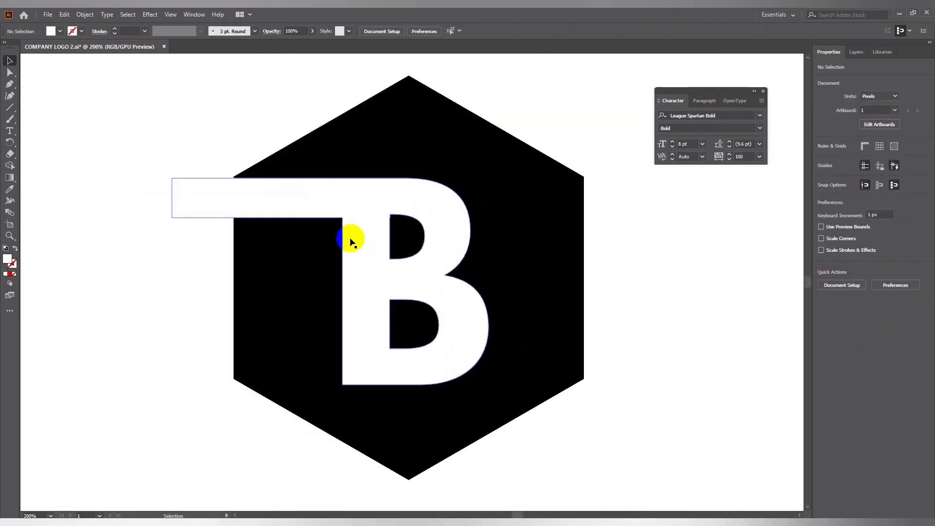
pyautogui.click(244, 200)
# Round the merged shape's outer top-left corner with its live-corner widget.
pyautogui.click(10, 72)
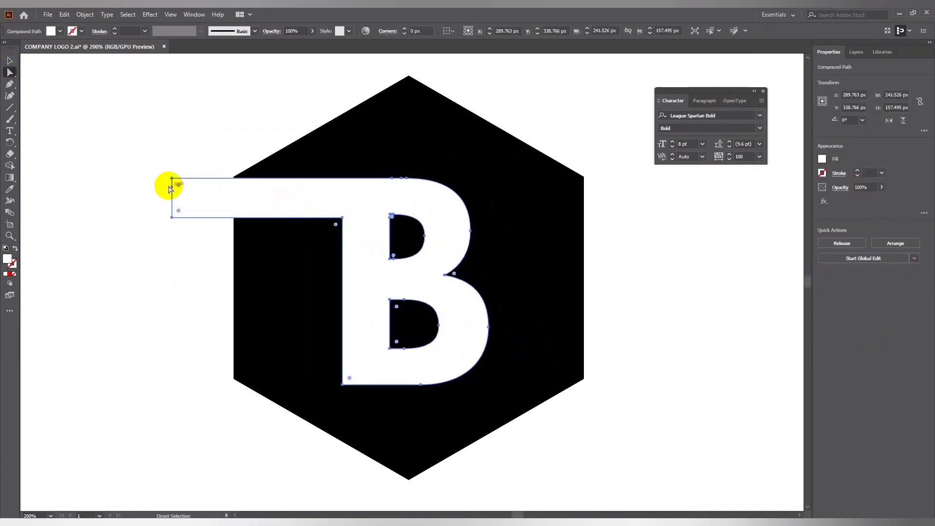
pyautogui.moveTo(180, 186); pyautogui.dragTo(224, 227)
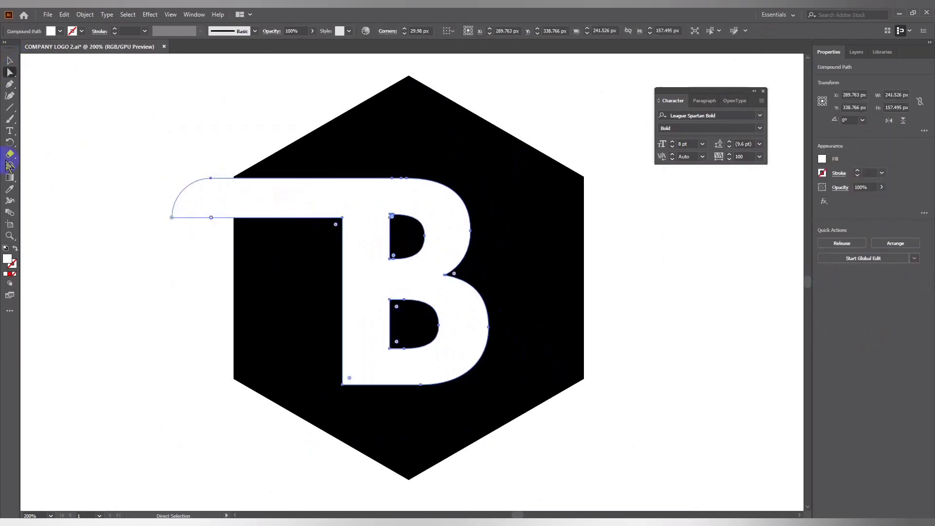
pyautogui.click(9, 63)
# Reselect the merged bar-and-B shape, nudge it down and back up, and show Layers.
pyautogui.click(130, 139)
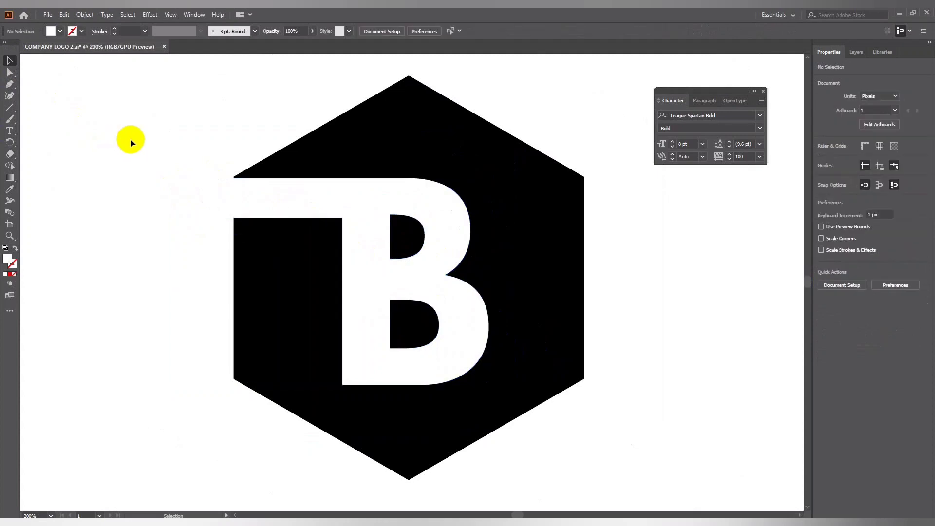
pyautogui.click(289, 197)
pyautogui.click(331, 290)
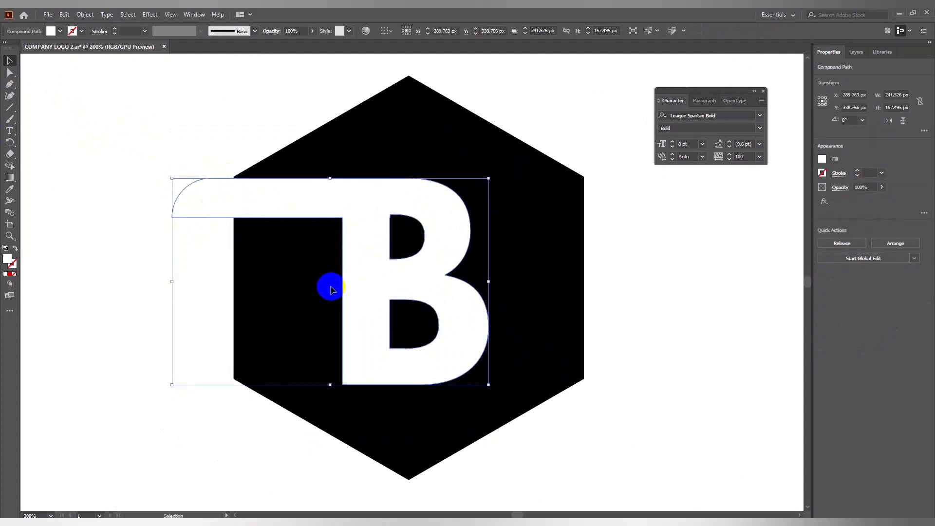
pyautogui.press('Down')
pyautogui.press('Down')
pyautogui.press('Down')
pyautogui.press('Down')
pyautogui.press('Down')
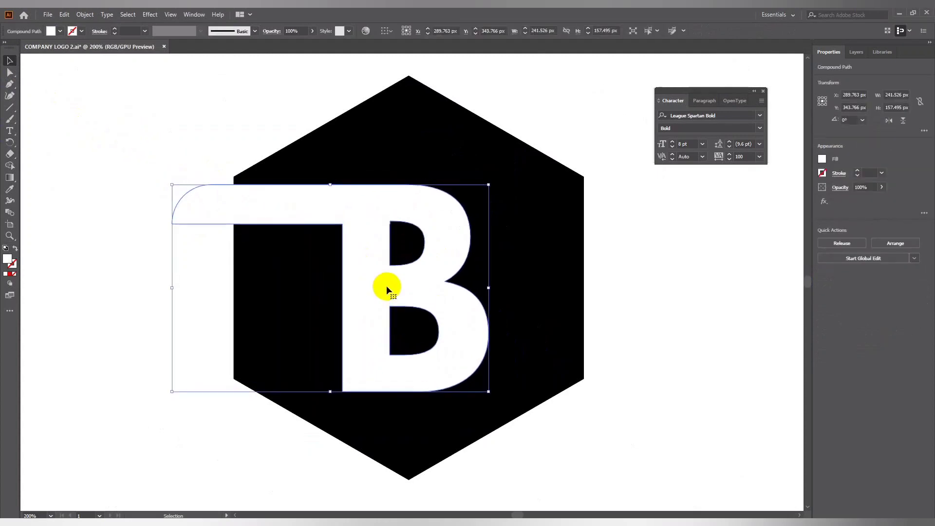
pyautogui.press('Up')
pyautogui.press('Up')
pyautogui.press('Up')
pyautogui.press('Up')
pyautogui.press('Up')
pyautogui.press('Up')
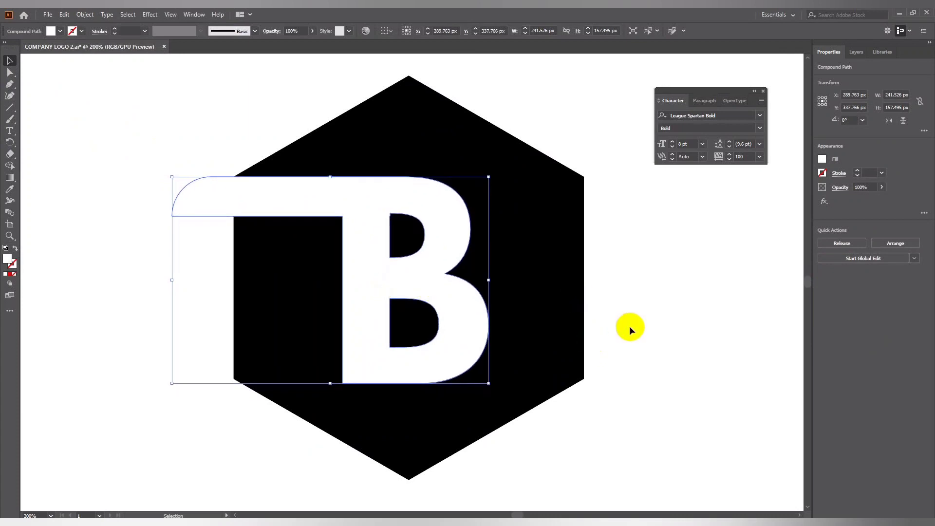
pyautogui.click(501, 327)
pyautogui.click(379, 285)
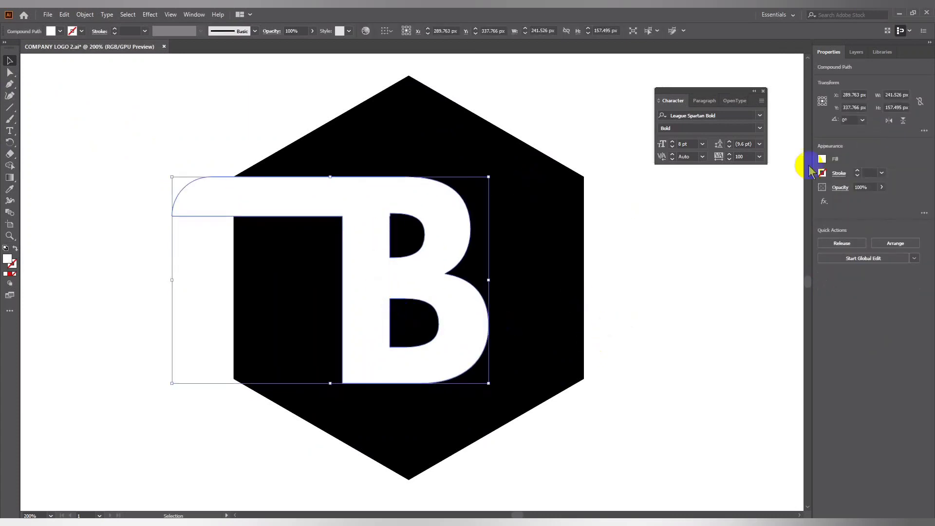
pyautogui.click(857, 52)
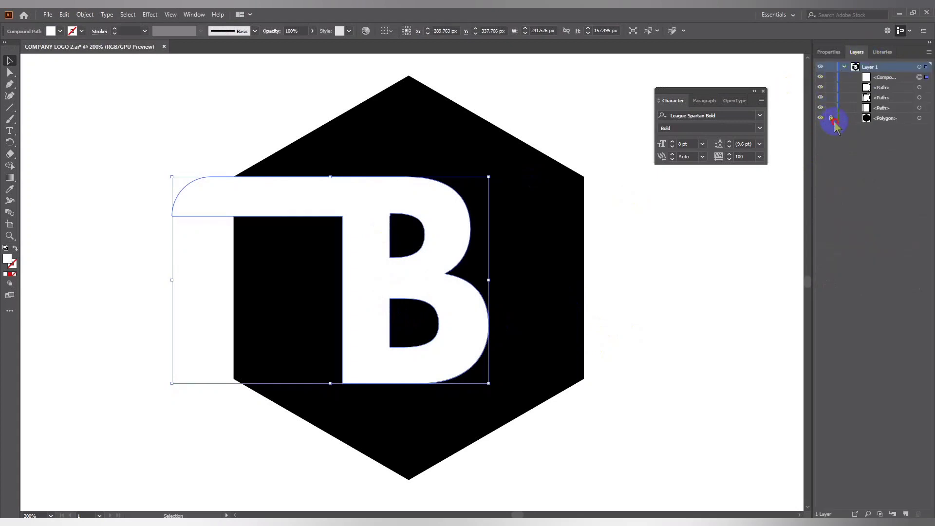
# Delete the leftover small path inside the B.
pyautogui.click(610, 232)
pyautogui.click(568, 240)
pyautogui.click(652, 220)
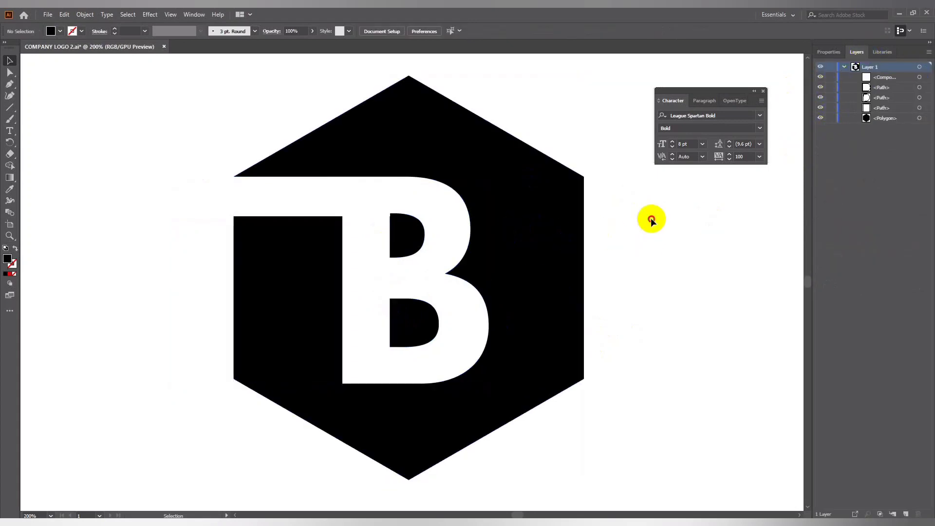
pyautogui.moveTo(656, 219); pyautogui.dragTo(345, 340)
pyautogui.click(622, 285)
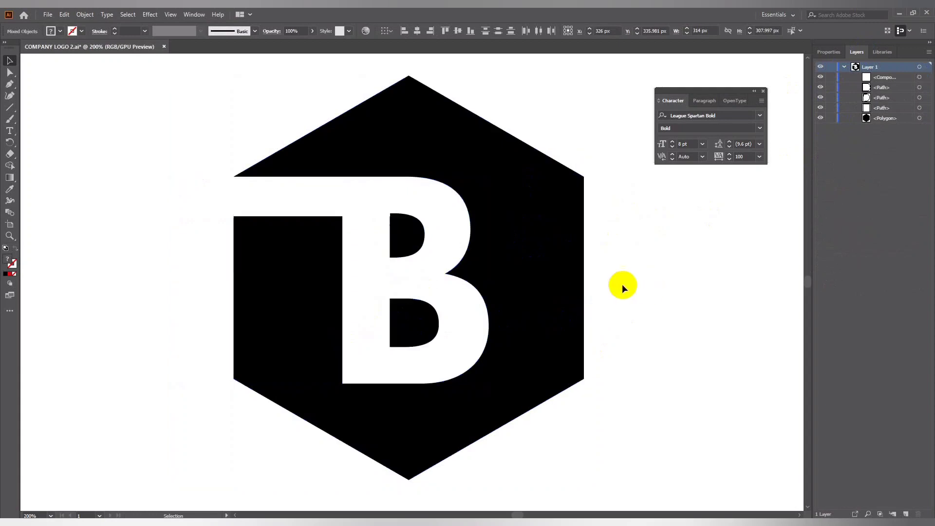
pyautogui.click(411, 227)
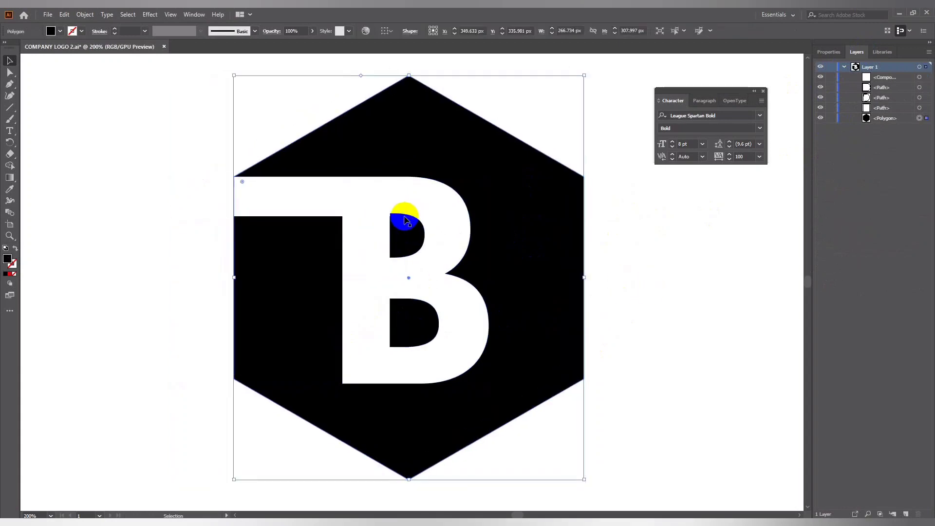
pyautogui.click(402, 220)
pyautogui.press('Delete')
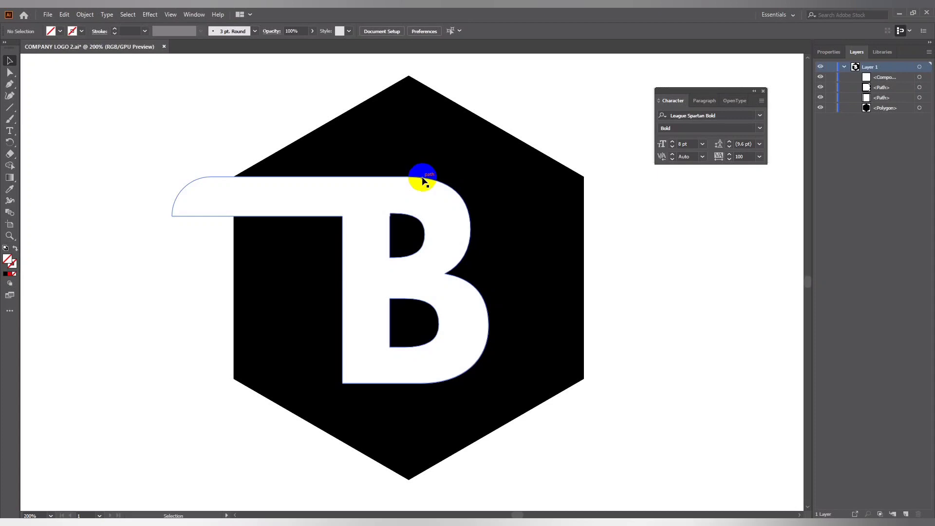
# Lock the white B compound path in the Layers panel.
pyautogui.click(830, 52)
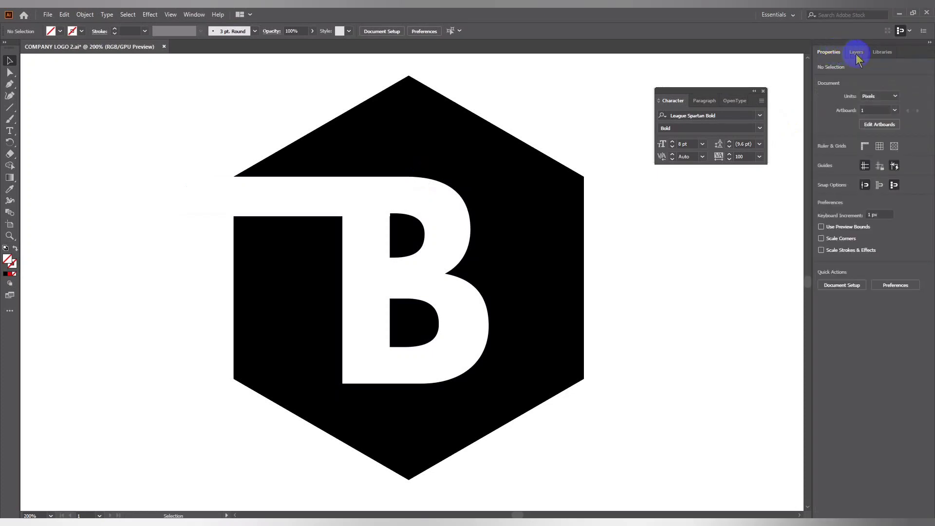
pyautogui.click(857, 51)
pyautogui.click(448, 229)
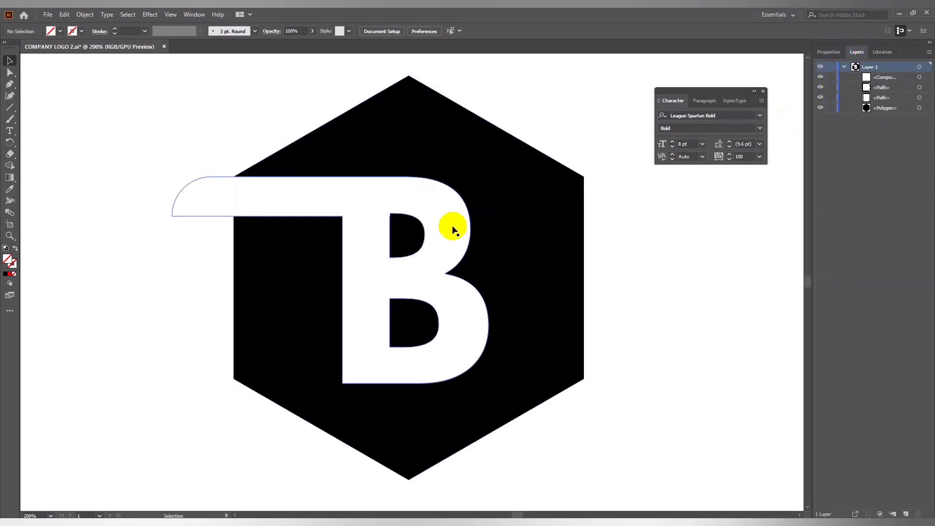
pyautogui.click(831, 77)
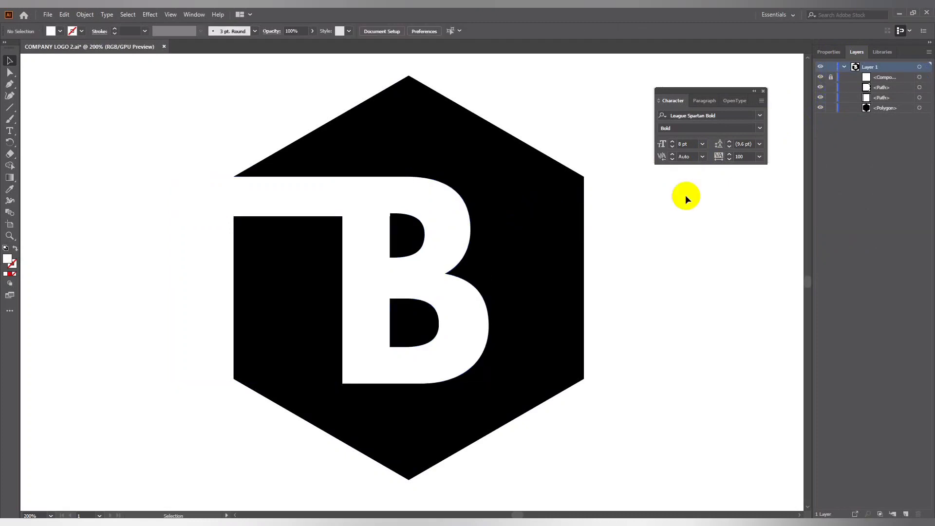
# With the Pen tool, place points around the hexagon's right side down to the B's bottom-left corner.
pyautogui.click(10, 84)
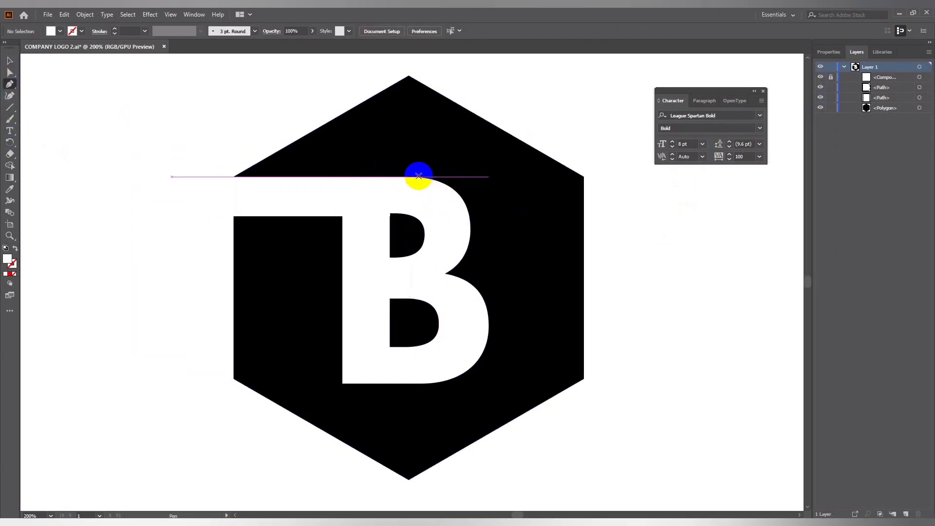
pyautogui.click(418, 177)
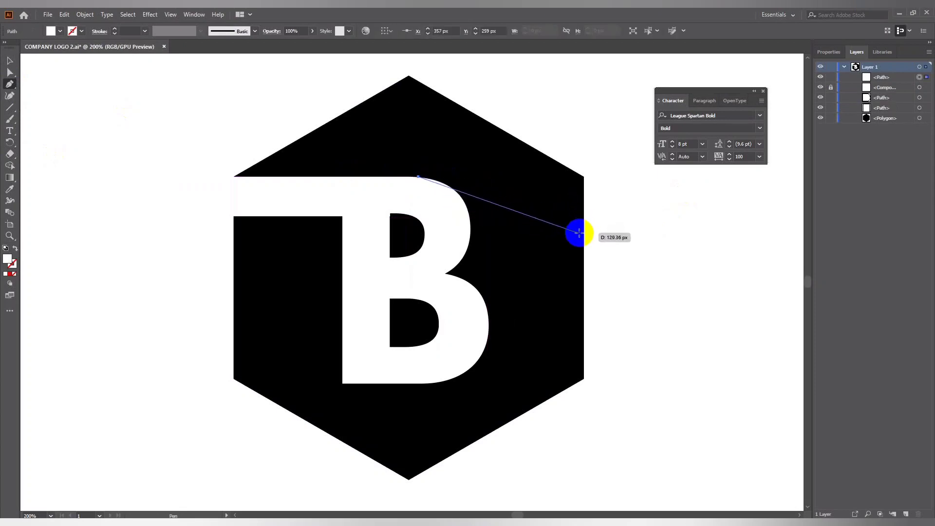
pyautogui.click(619, 256)
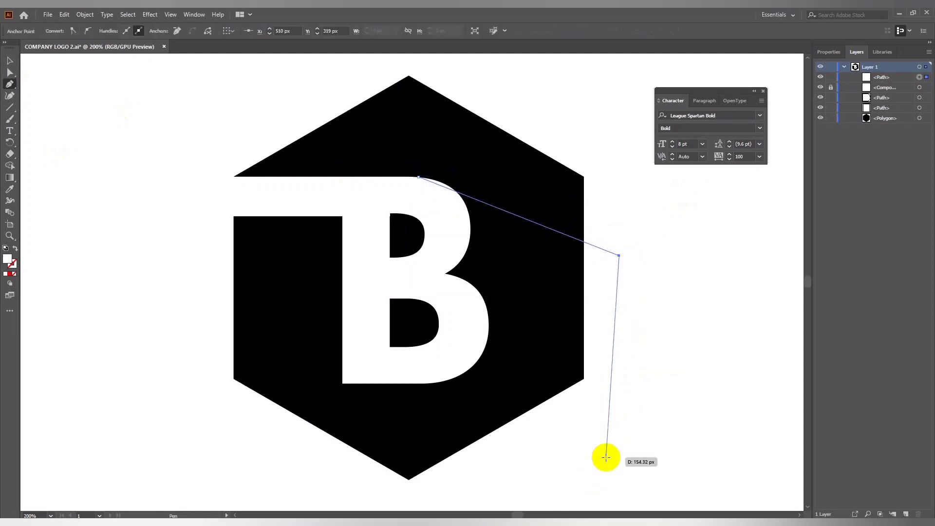
pyautogui.click(605, 457)
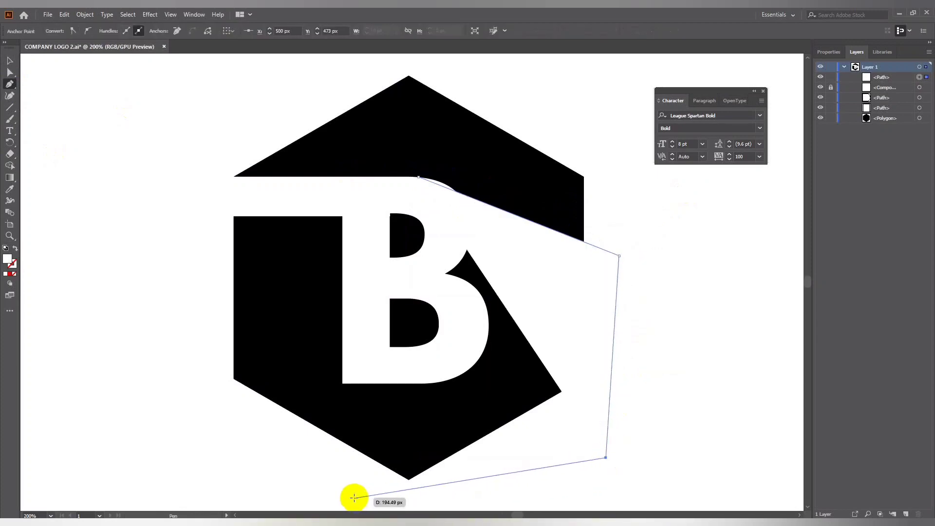
pyautogui.click(425, 488)
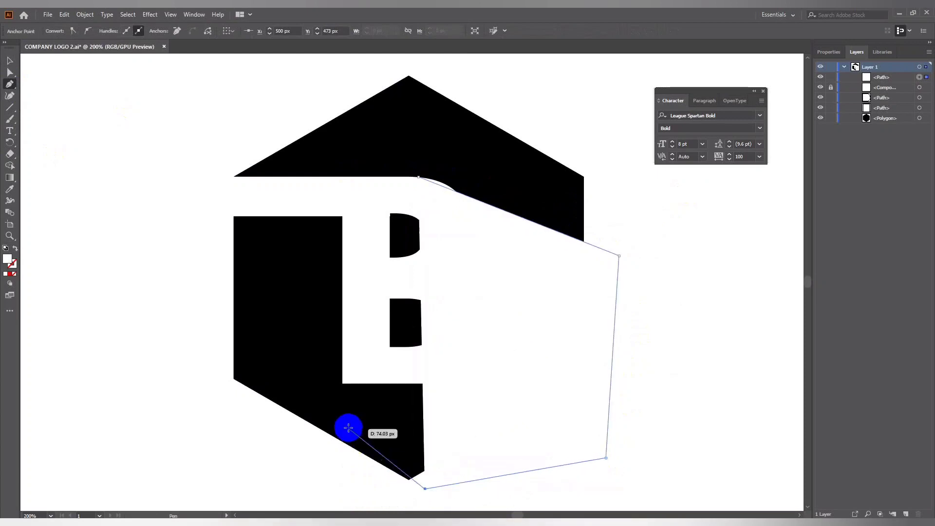
pyautogui.click(344, 383)
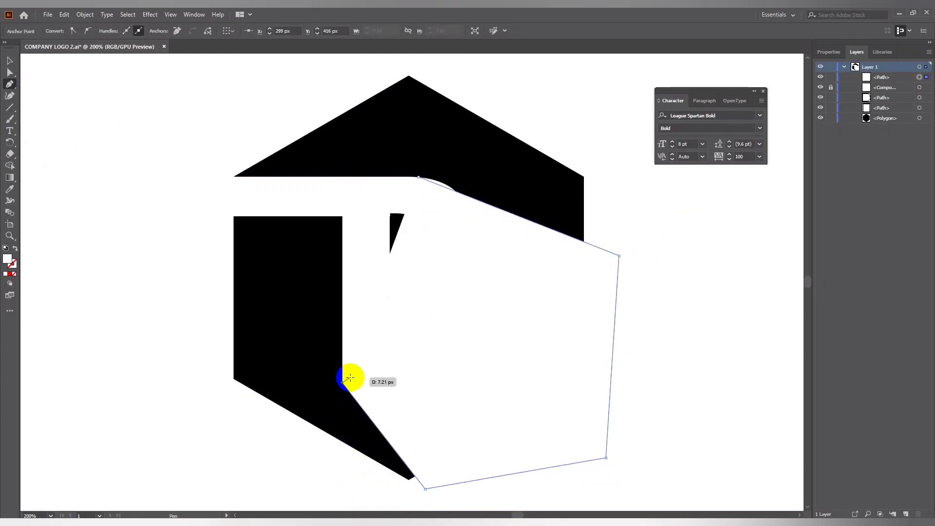
# Trace the B's bottom and right edges upward and close the path at its start point.
pyautogui.click(364, 381)
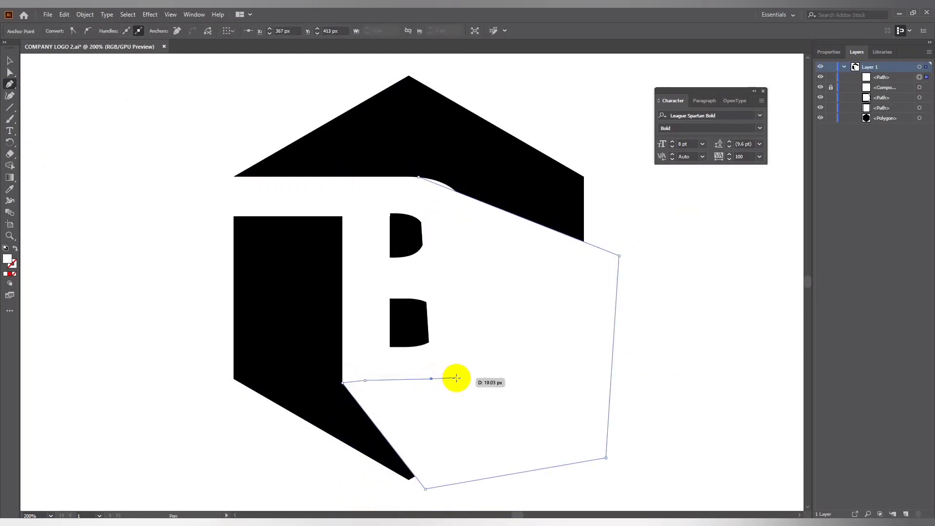
pyautogui.click(431, 378)
pyautogui.click(439, 372)
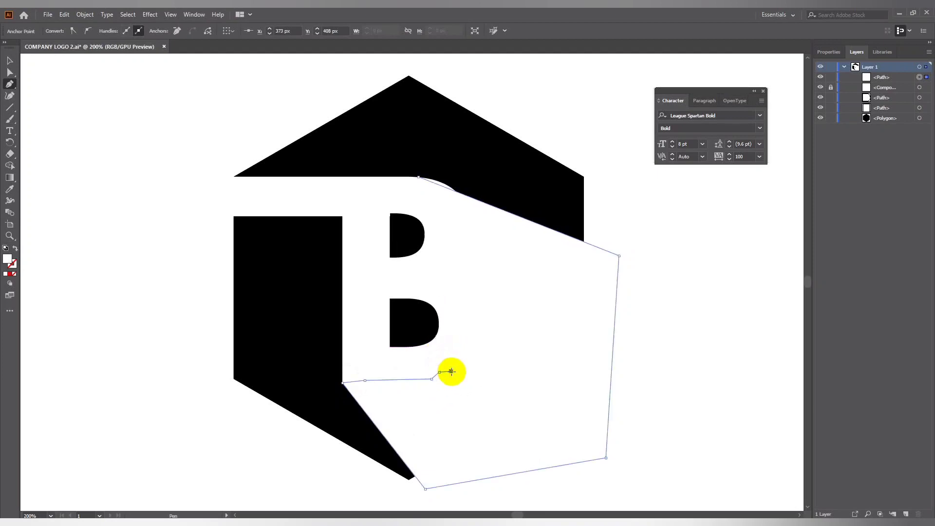
pyautogui.click(446, 347)
pyautogui.click(435, 273)
pyautogui.click(429, 223)
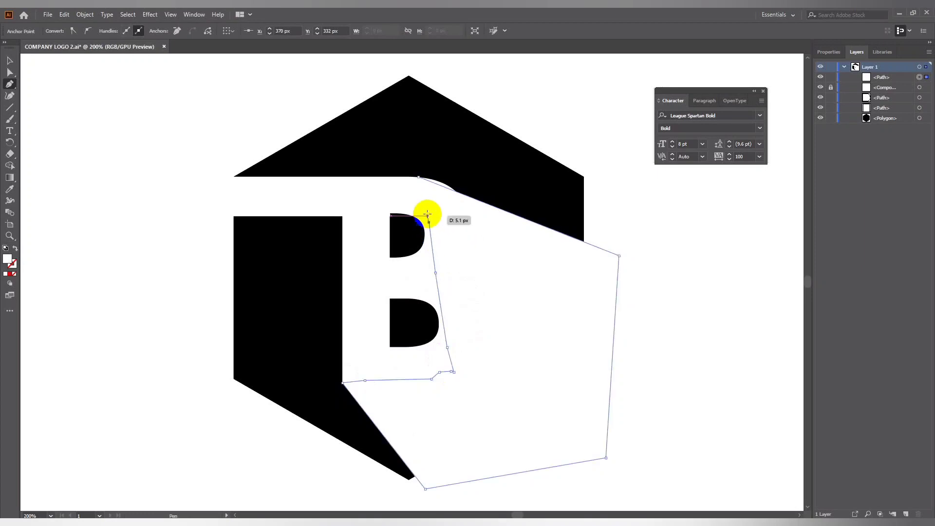
pyautogui.click(418, 177)
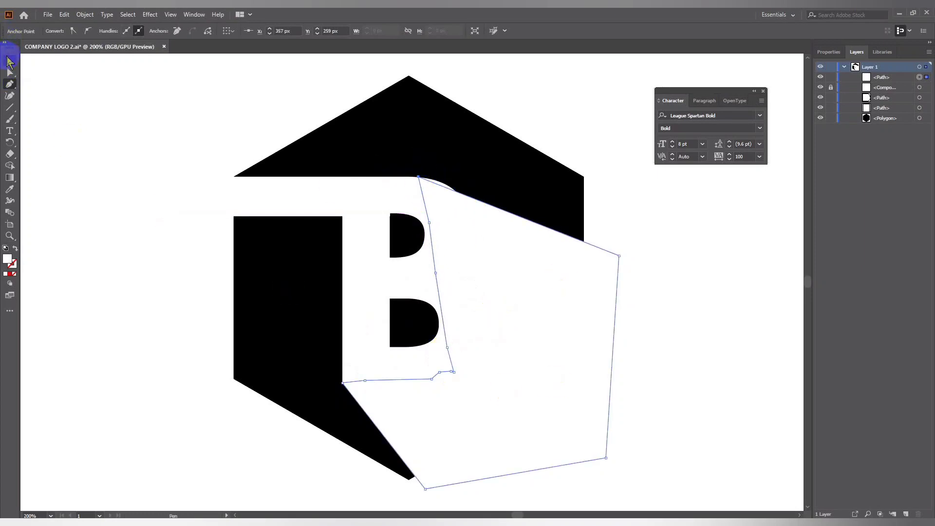
# Fill the new facet shape with the hexagon's solid black using the Eyedropper, then deselect it.
pyautogui.click(10, 62)
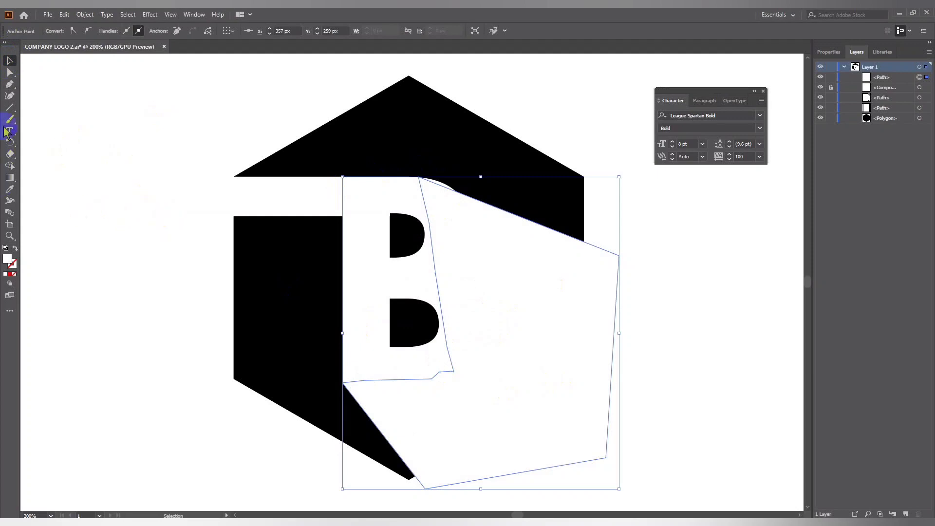
pyautogui.click(10, 190)
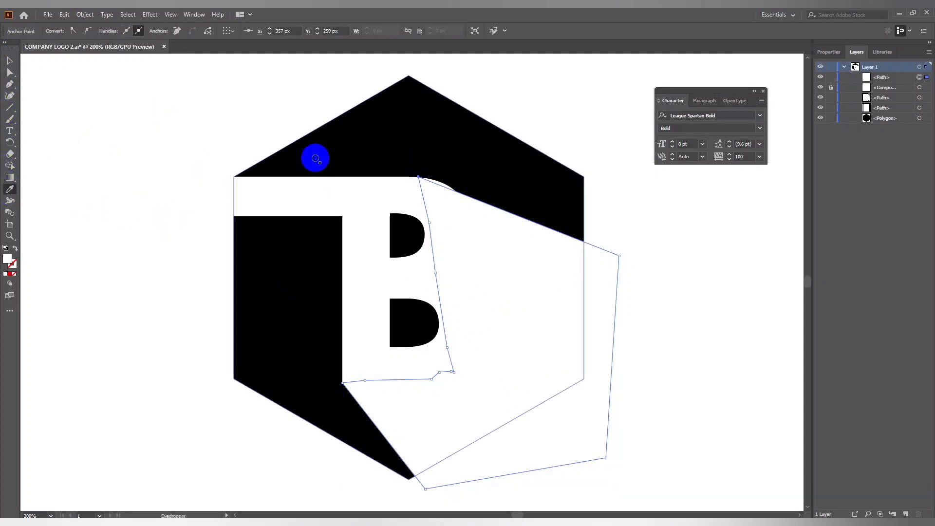
pyautogui.click(360, 156)
pyautogui.click(556, 296)
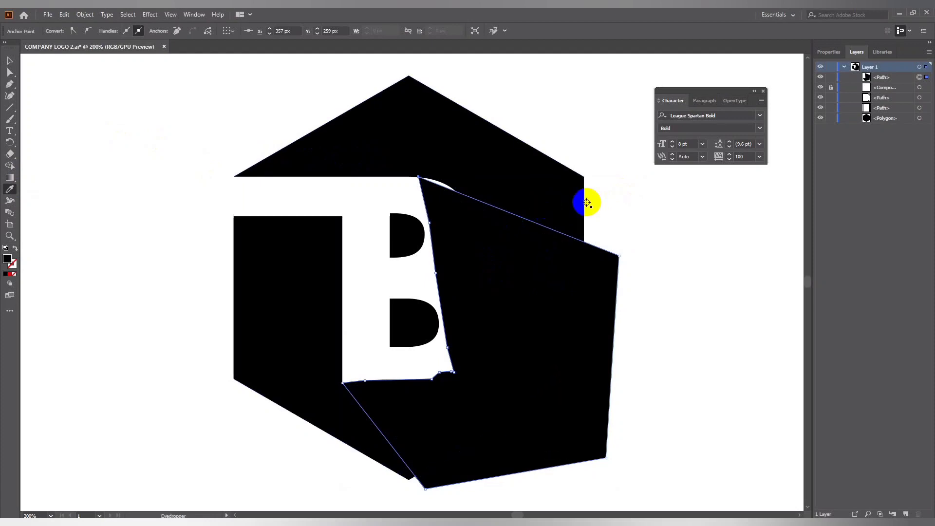
pyautogui.click(588, 200)
pyautogui.click(586, 231)
pyautogui.click(9, 60)
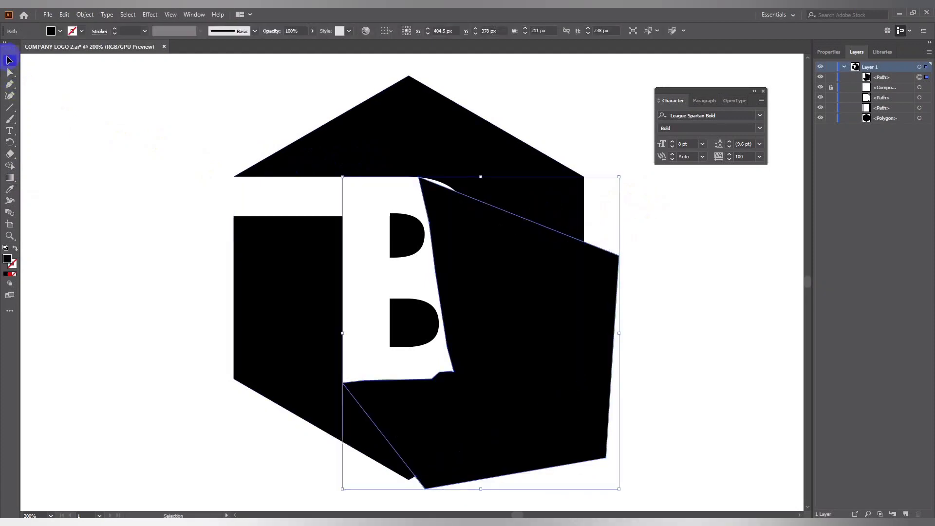
pyautogui.click(671, 222)
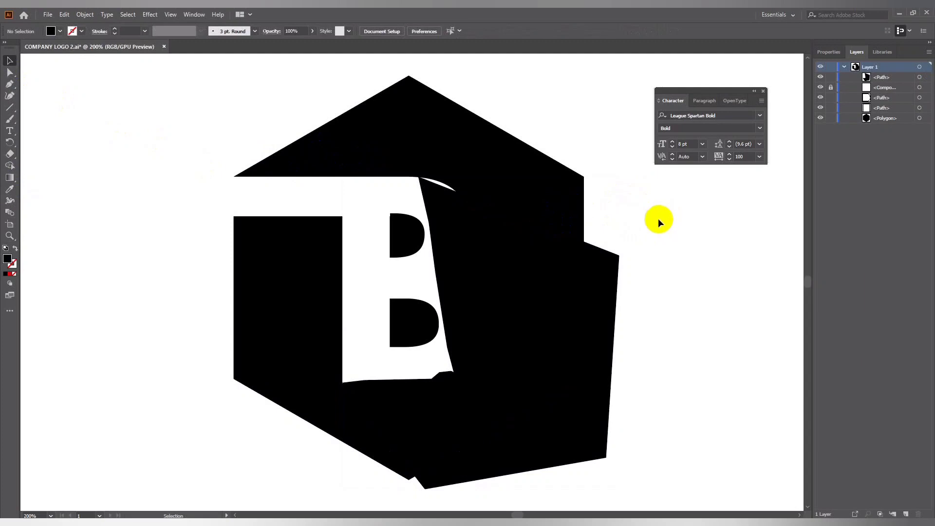
# Divide the hexagon, B and facet with Pathfinder, ungroup, and delete the overhanging piece.
pyautogui.moveTo(658, 222); pyautogui.dragTo(442, 356)
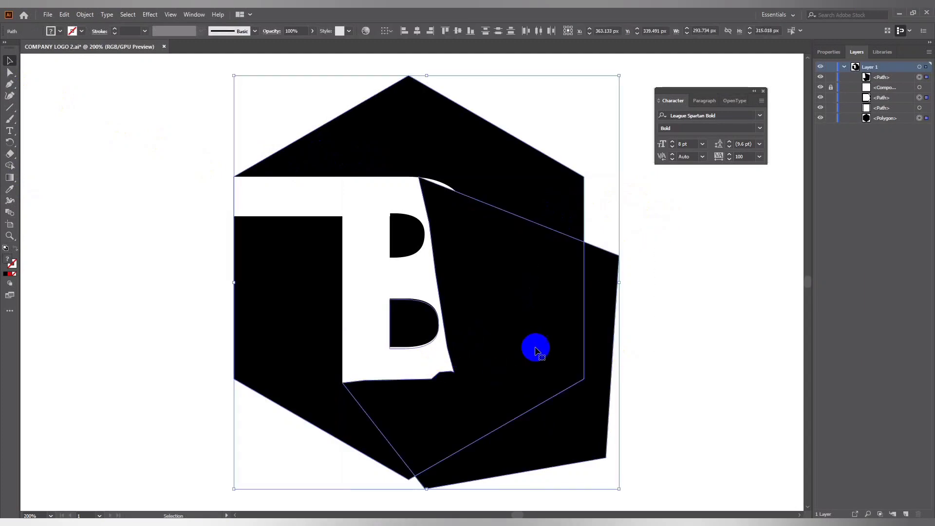
pyautogui.click(828, 52)
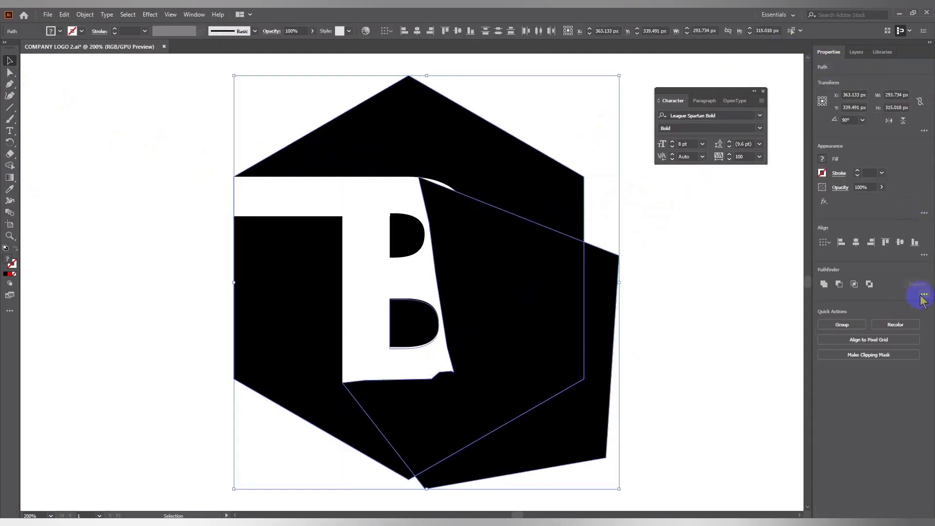
pyautogui.click(828, 348)
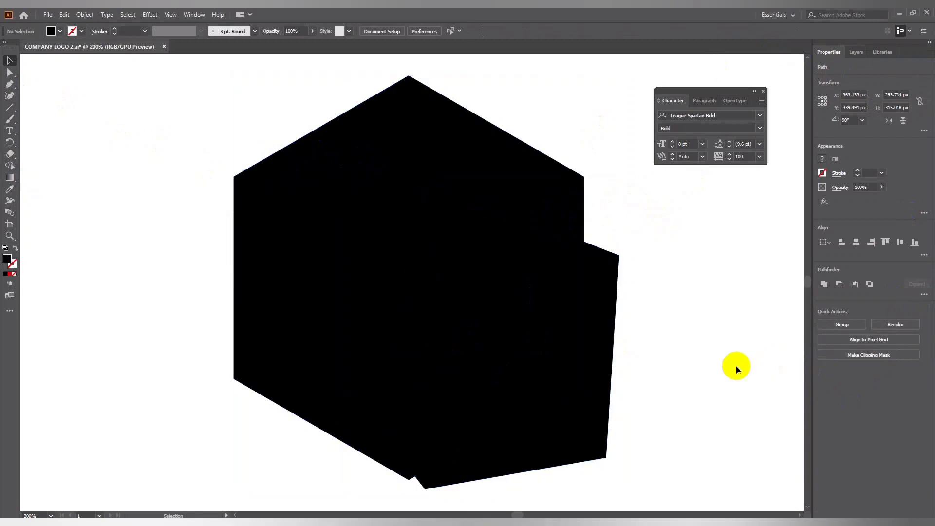
pyautogui.click(565, 343)
pyautogui.rightClick(565, 343)
pyautogui.click(613, 405)
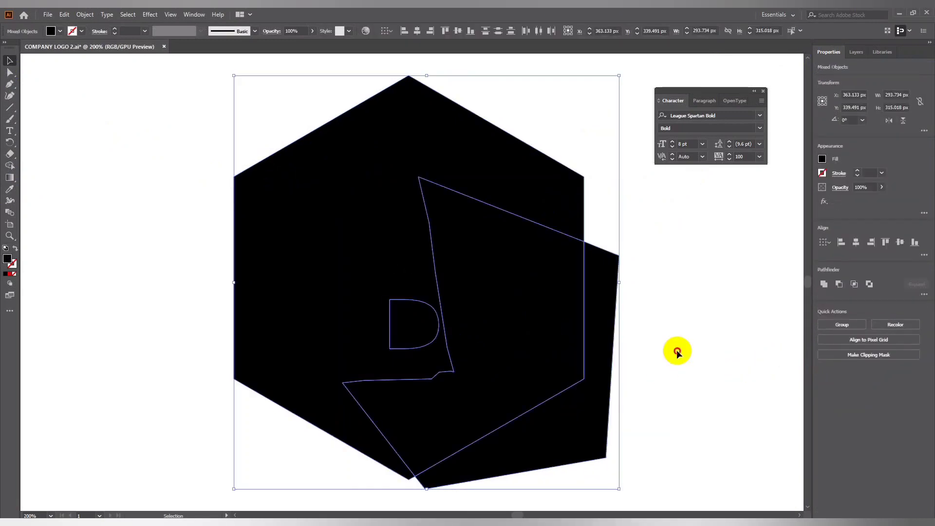
pyautogui.click(668, 349)
pyautogui.click(598, 306)
pyautogui.press('Delete')
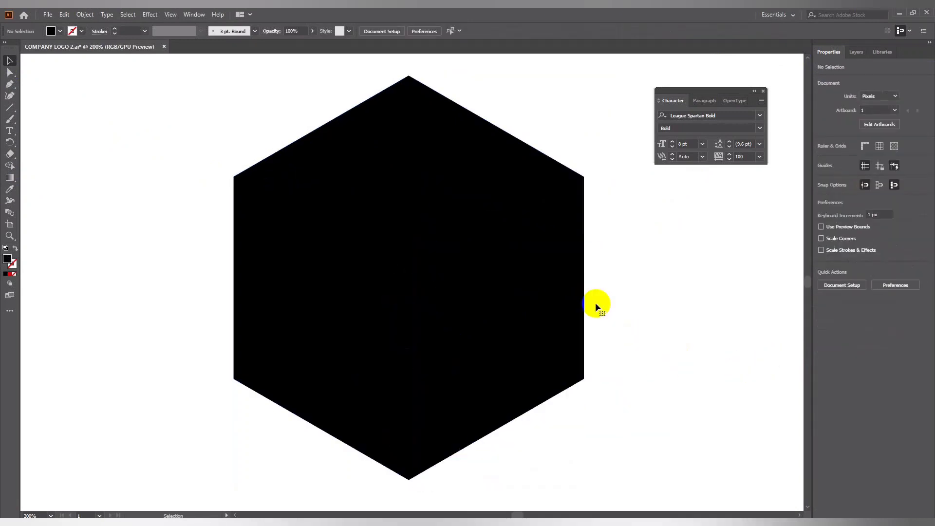
# Send the hexagon backward so the white B shows, then select the right facet piece.
pyautogui.click(856, 52)
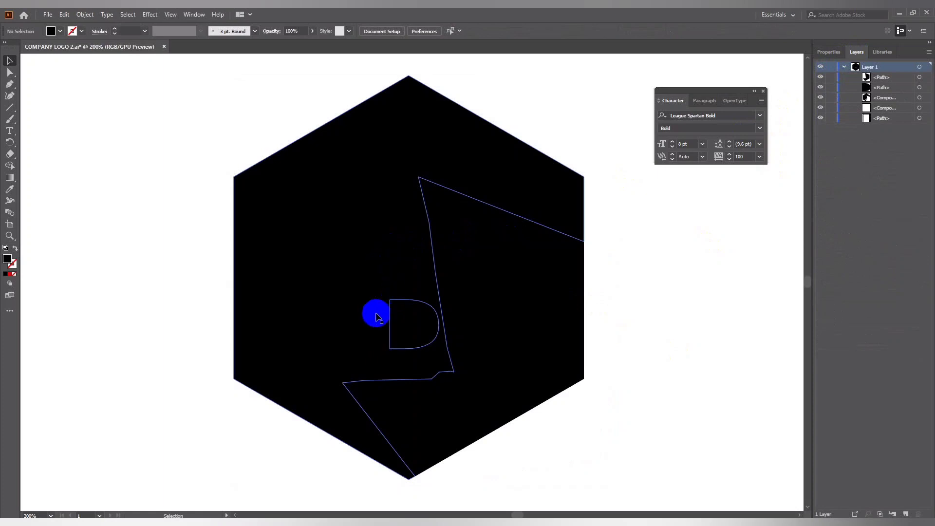
pyautogui.click(377, 318)
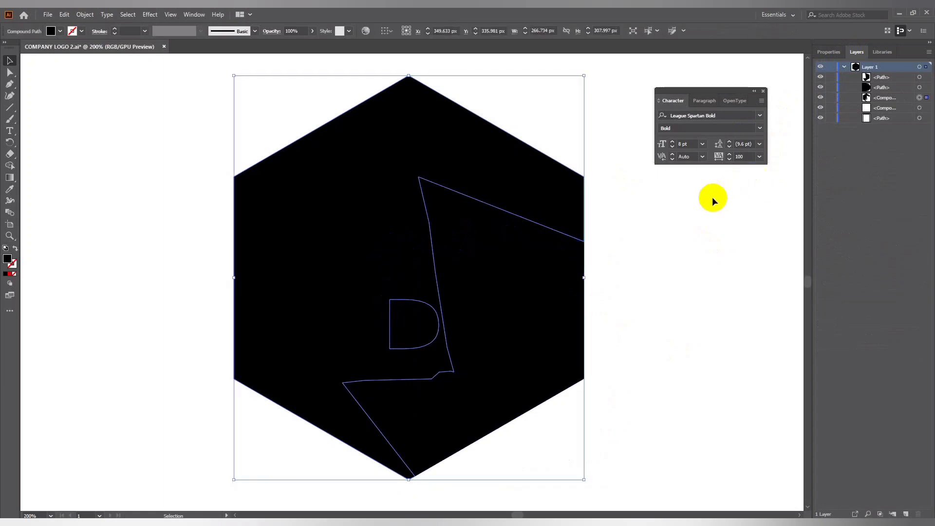
pyautogui.hotkey('ctrl', '[')
pyautogui.click(686, 249)
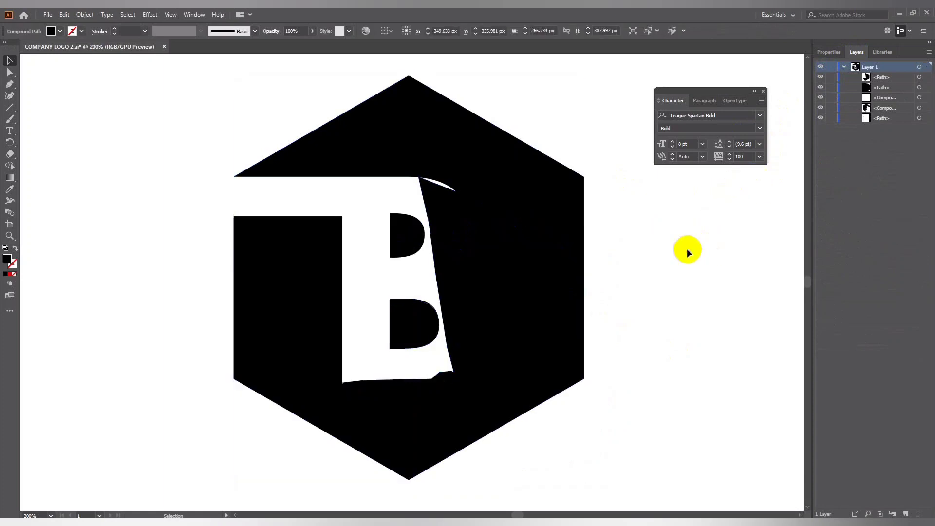
pyautogui.keyDown('ctrl'); pyautogui.click(516, 291); pyautogui.keyUp('ctrl')
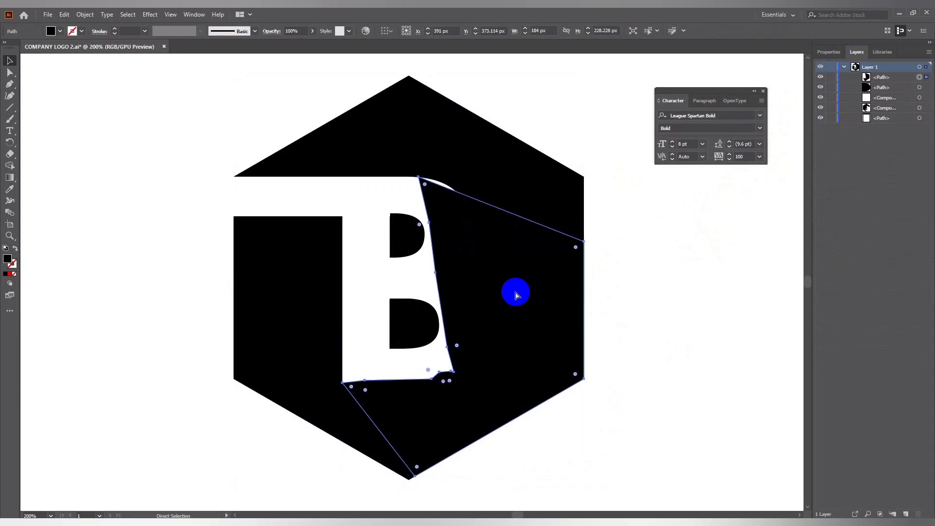
# Fill the right facet with a near-black grey from the Control bar Fill swatches.
pyautogui.press('Delete')
pyautogui.hotkey('ctrl', 'z')
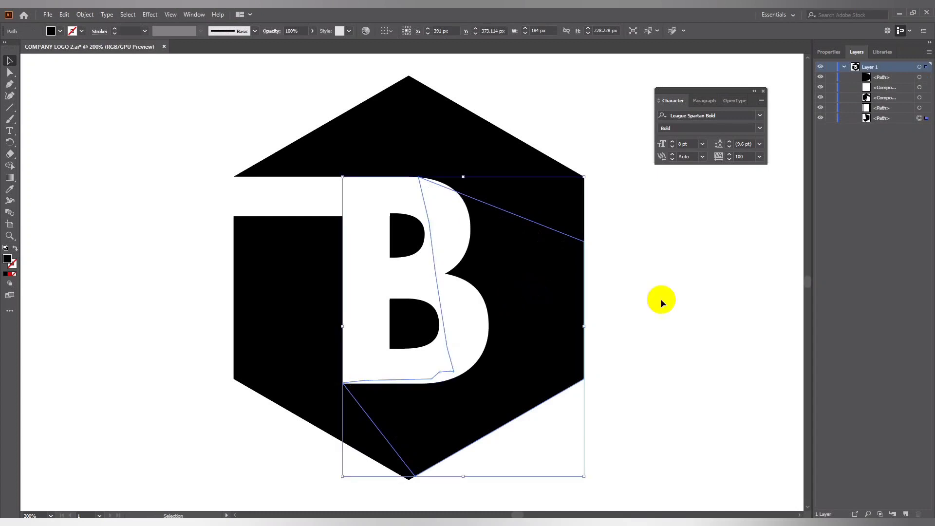
pyautogui.click(556, 330)
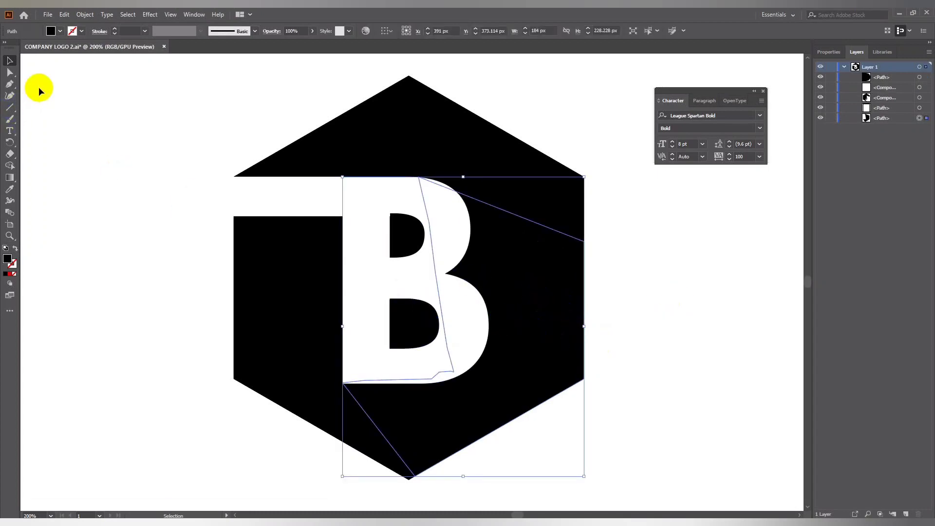
pyautogui.click(51, 33)
pyautogui.click(53, 33)
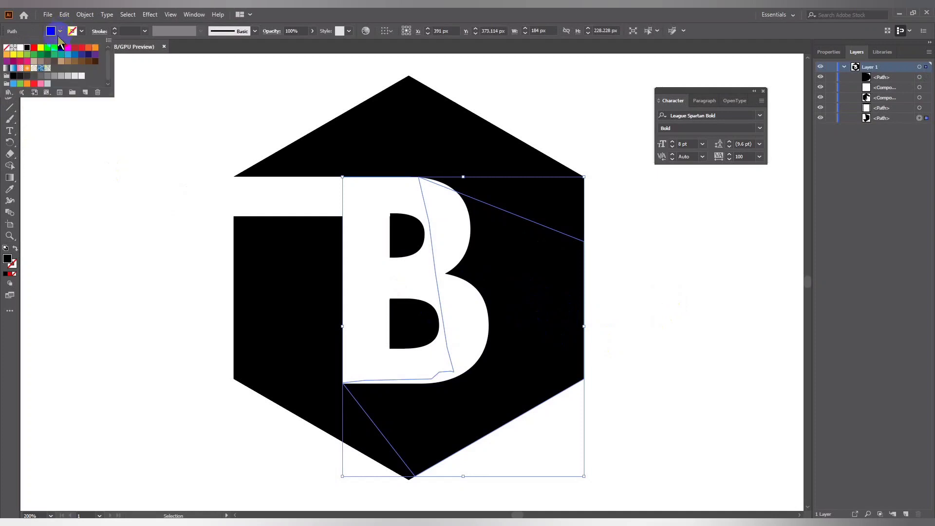
pyautogui.click(53, 76)
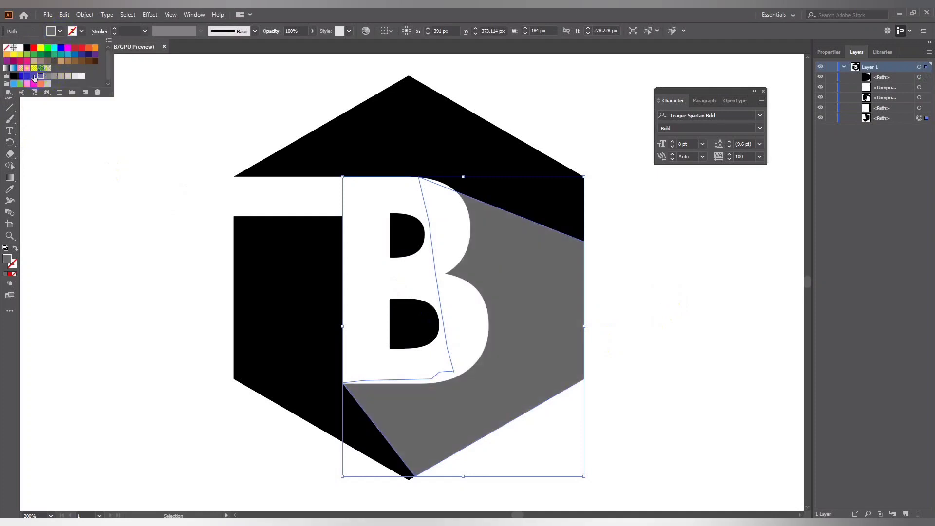
pyautogui.click(34, 76)
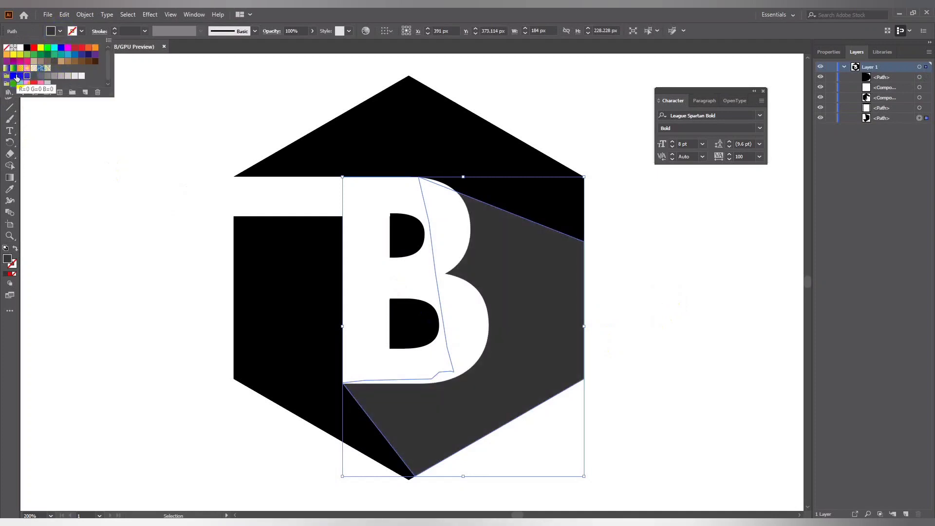
pyautogui.click(19, 76)
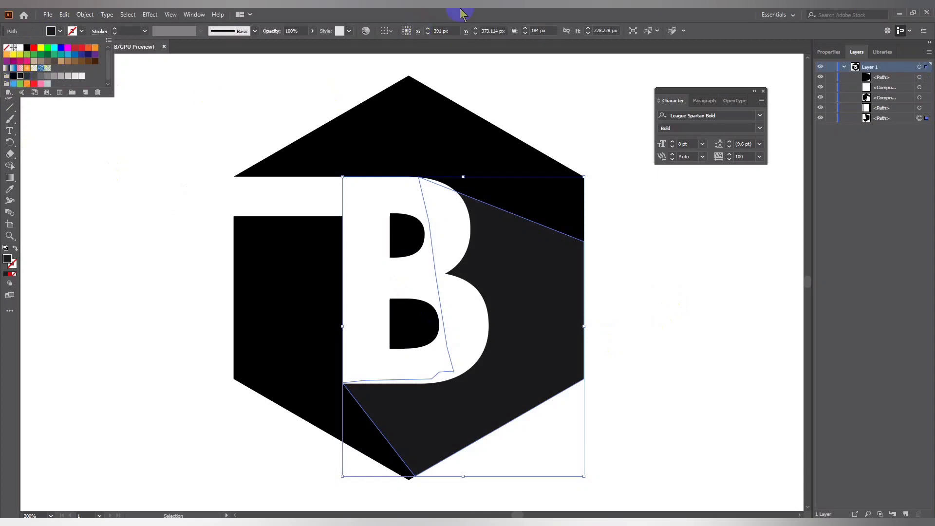
pyautogui.click(174, 124)
pyautogui.click(72, 93)
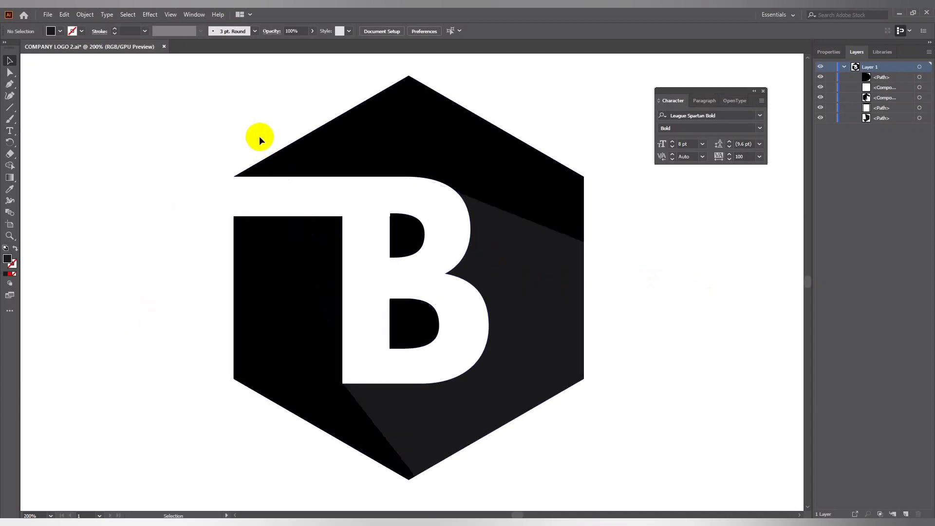
pyautogui.click(359, 138)
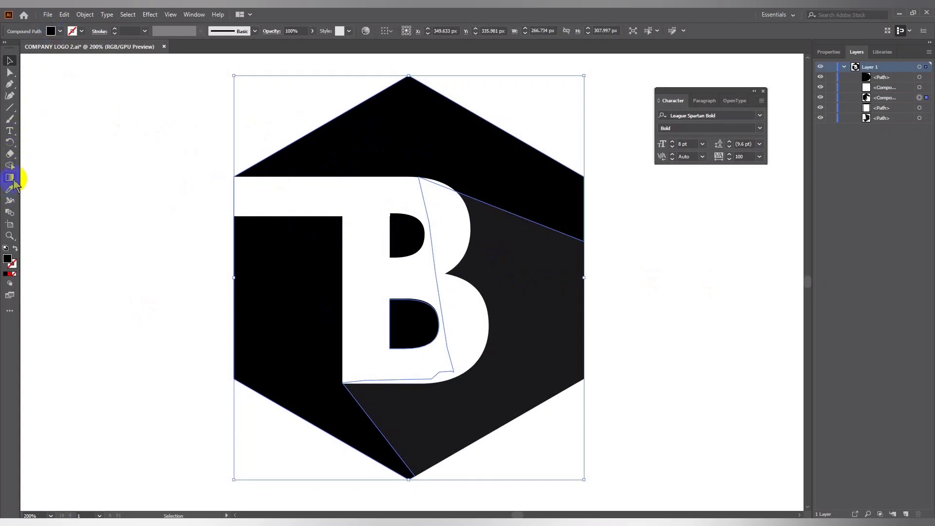
pyautogui.click(63, 103)
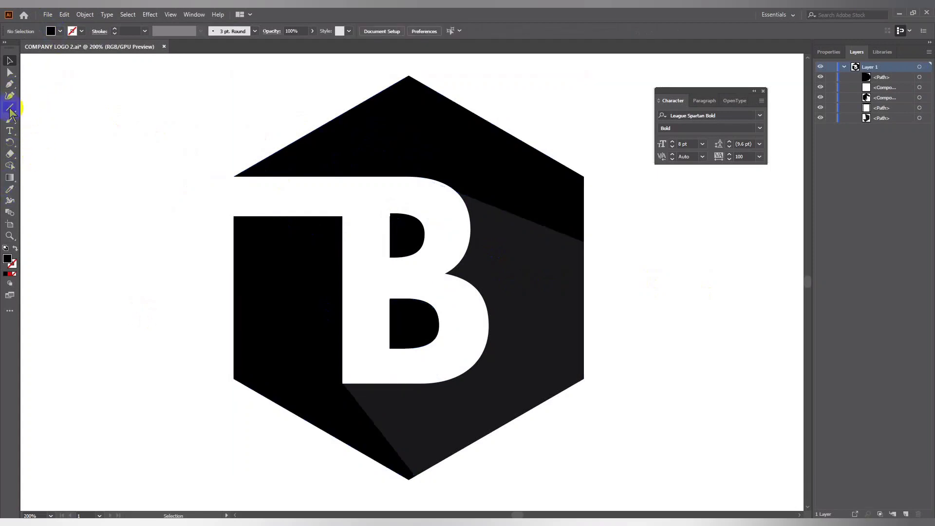
# Draw a small sample square to the left of the hexagon.
pyautogui.moveTo(10, 111); pyautogui.dragTo(65, 105)
pyautogui.click(66, 105)
pyautogui.press('Escape')
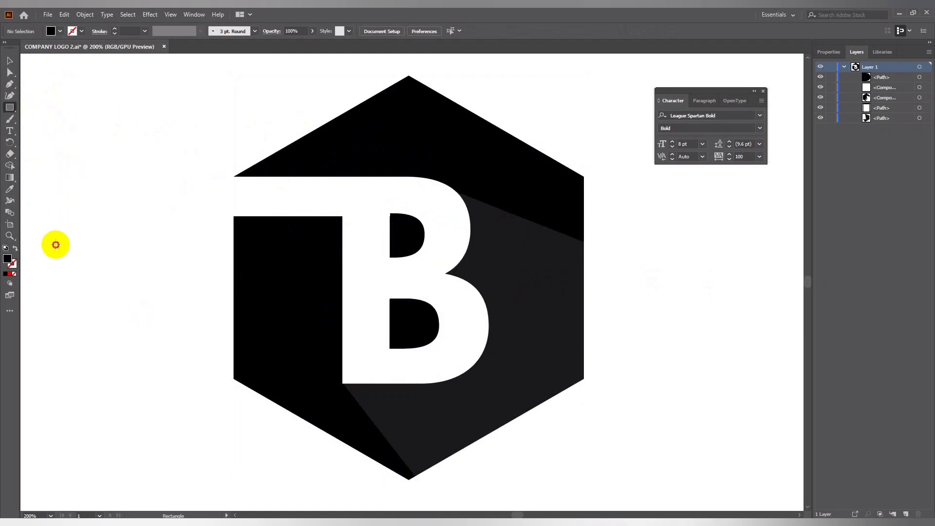
pyautogui.moveTo(55, 245); pyautogui.dragTo(79, 269)
pyautogui.click(10, 60)
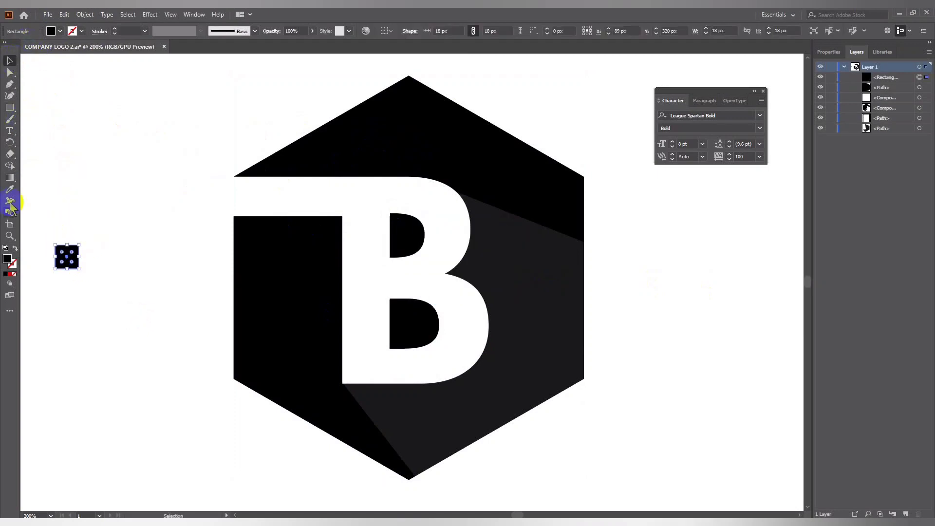
# Apply a linear gradient to the square with a blue starting stop.
pyautogui.doubleClick(9, 178)
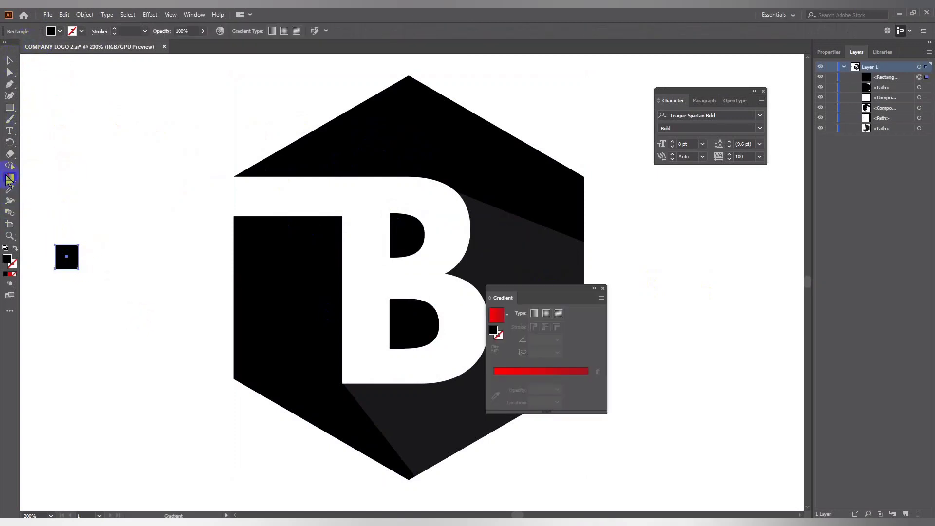
pyautogui.click(493, 378)
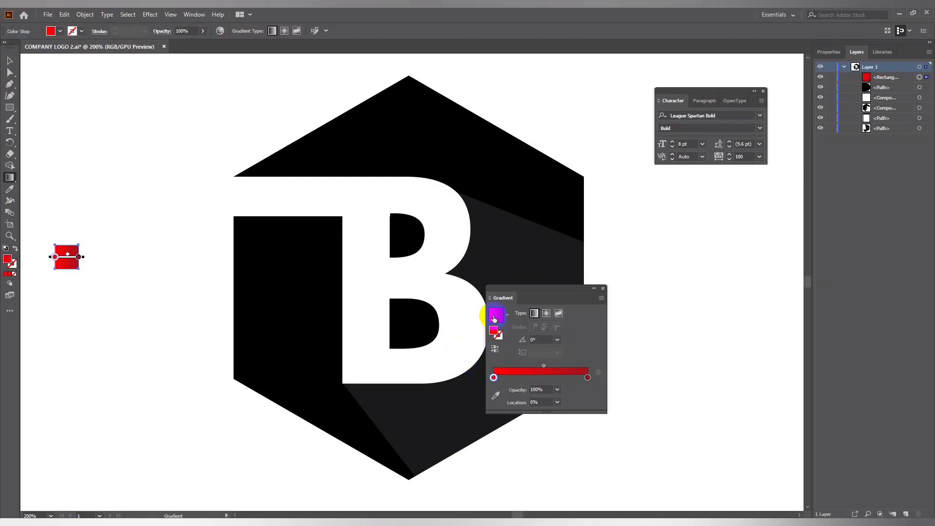
pyautogui.click(493, 377)
pyautogui.doubleClick(494, 378)
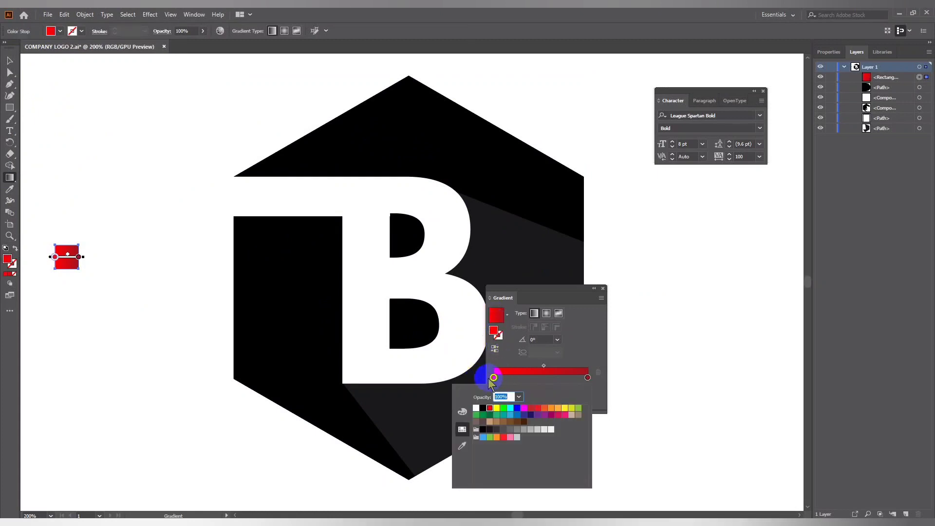
pyautogui.click(510, 415)
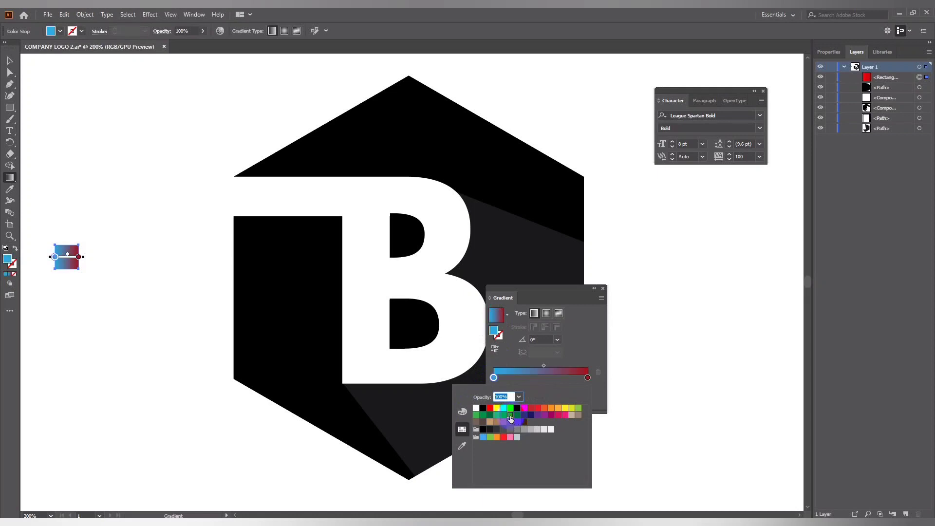
# Set the gradient's ending stop to a deeper blue and close the Gradient panel.
pyautogui.click(588, 378)
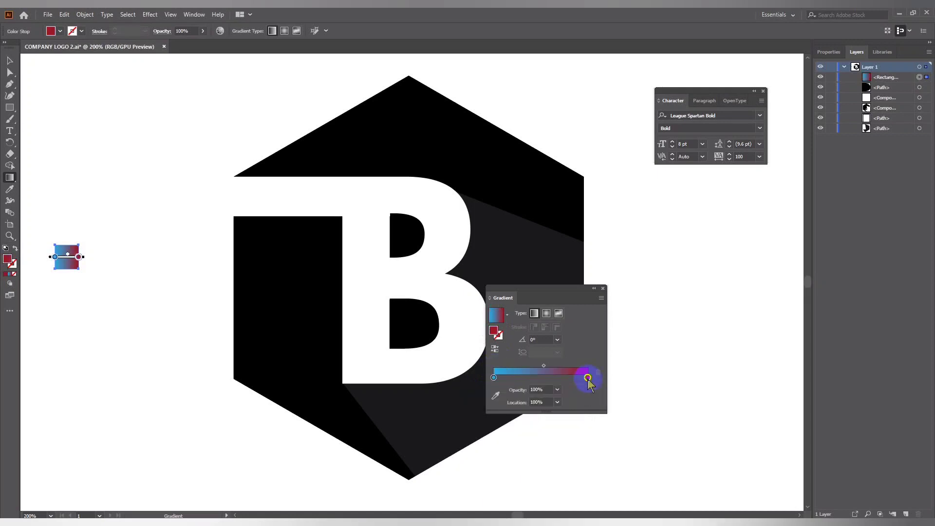
pyautogui.doubleClick(588, 378)
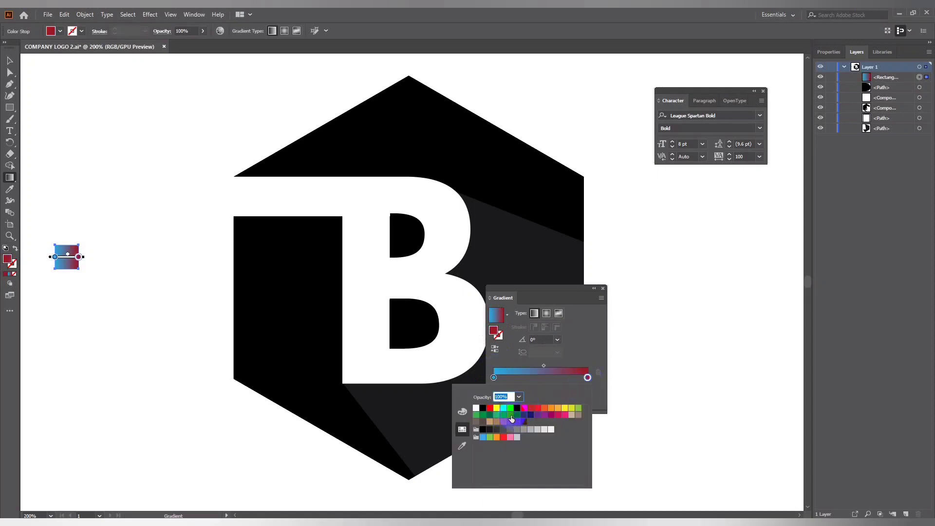
pyautogui.click(511, 415)
pyautogui.doubleClick(493, 317)
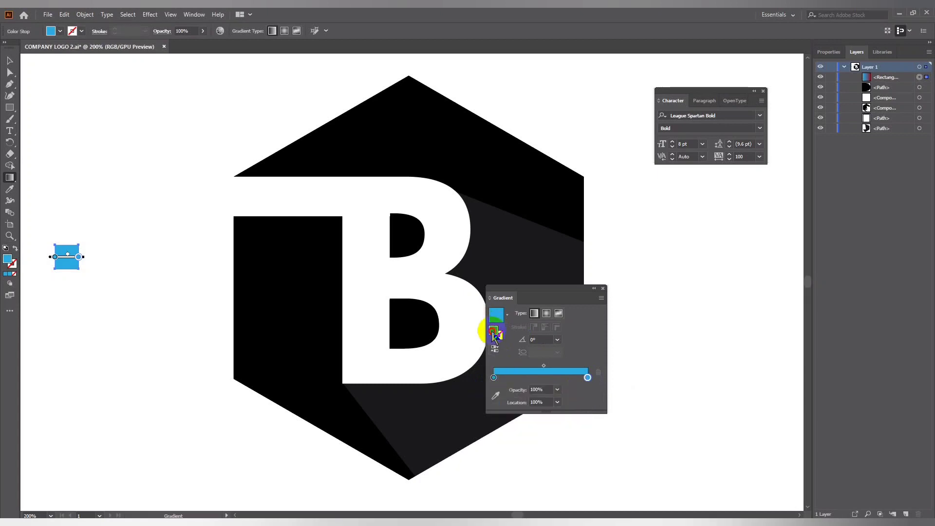
pyautogui.click(458, 252)
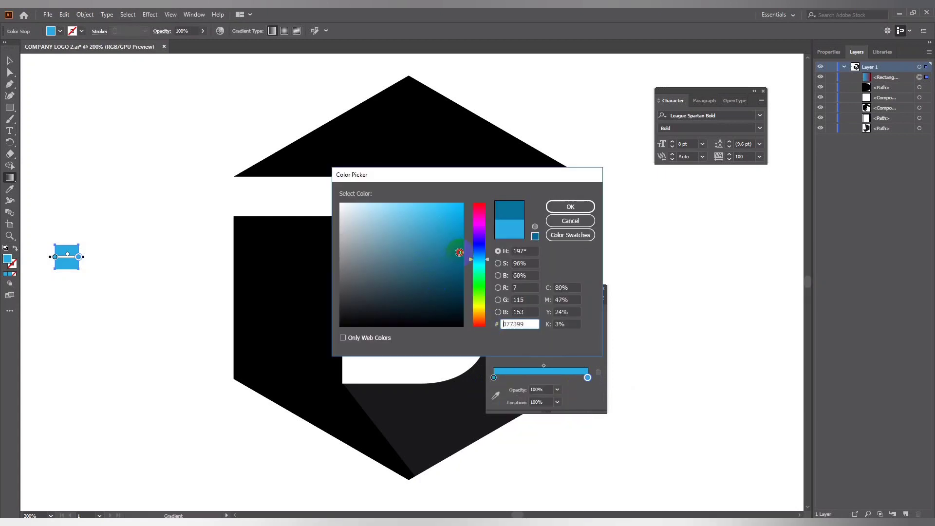
pyautogui.click(565, 207)
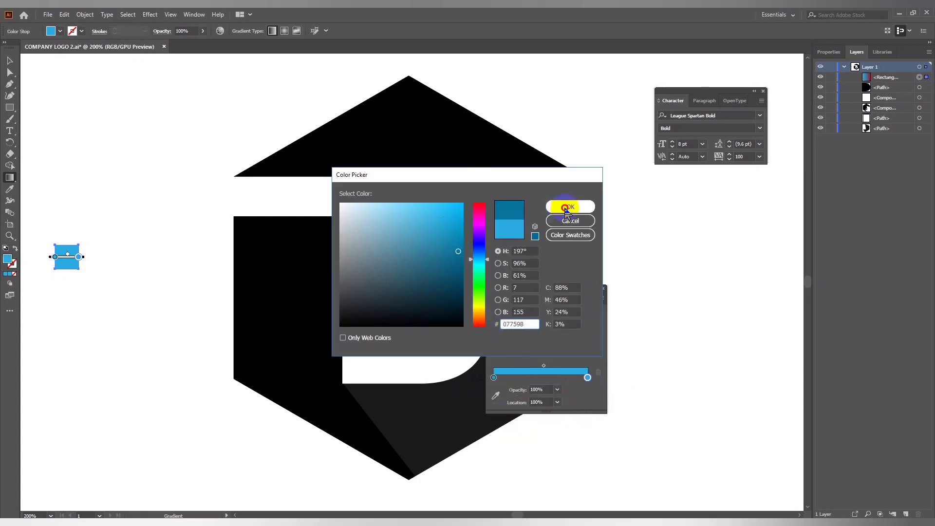
pyautogui.click(603, 288)
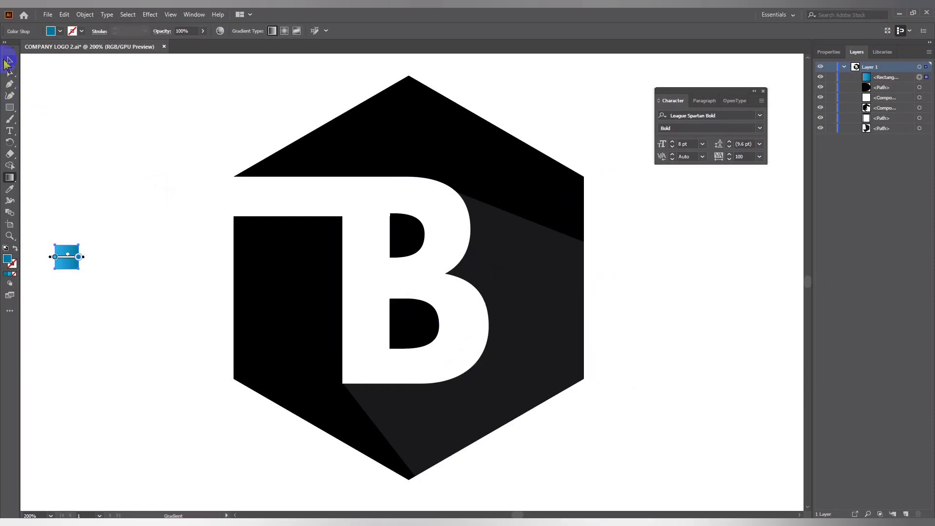
pyautogui.click(9, 60)
# Fill the hexagon with the blue gradient and reselect the sample square.
pyautogui.click(300, 125)
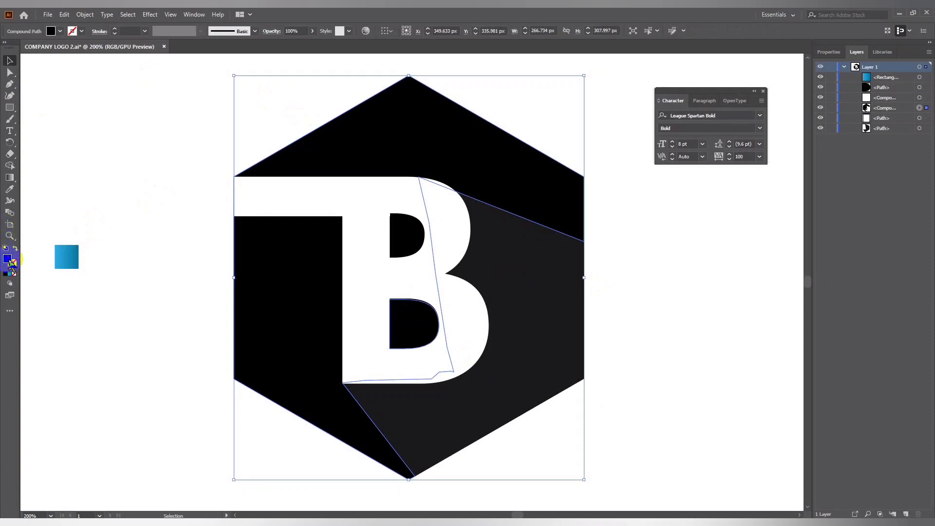
pyautogui.click(10, 274)
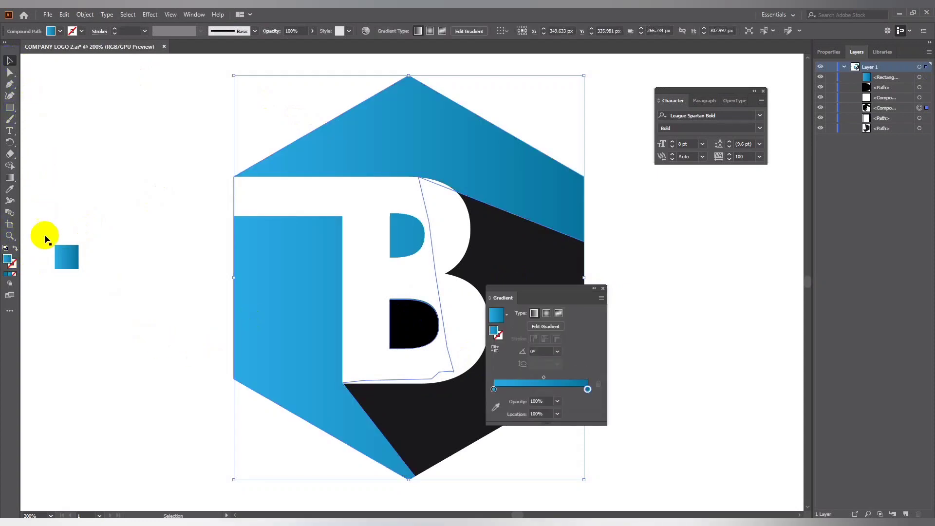
pyautogui.click(66, 255)
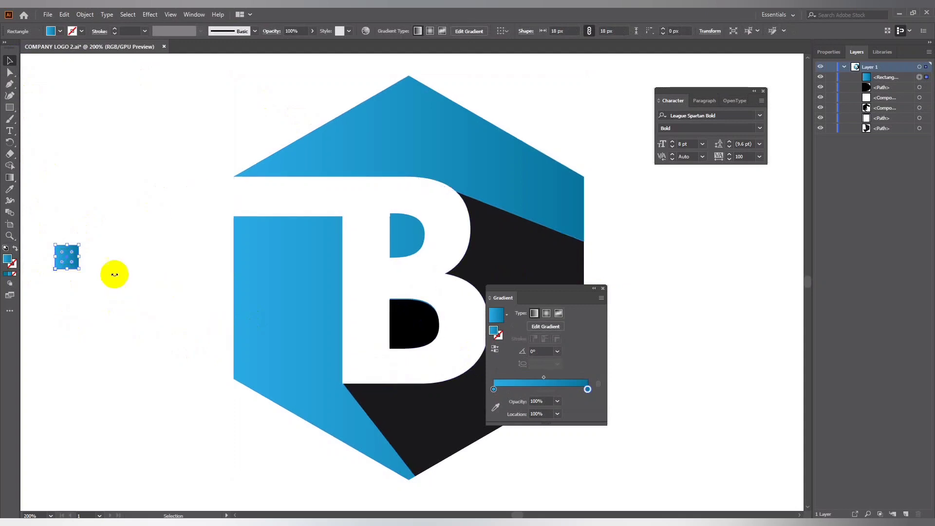
pyautogui.click(493, 389)
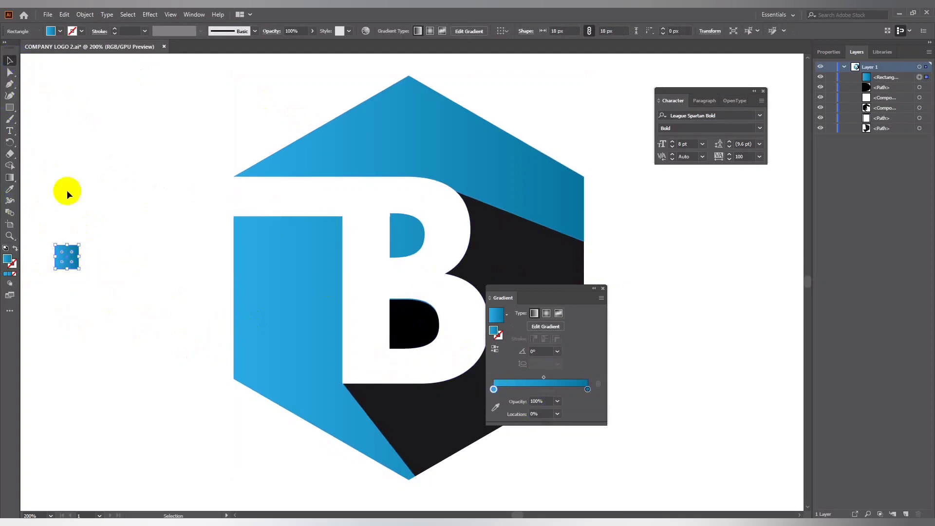
pyautogui.doubleClick(68, 258)
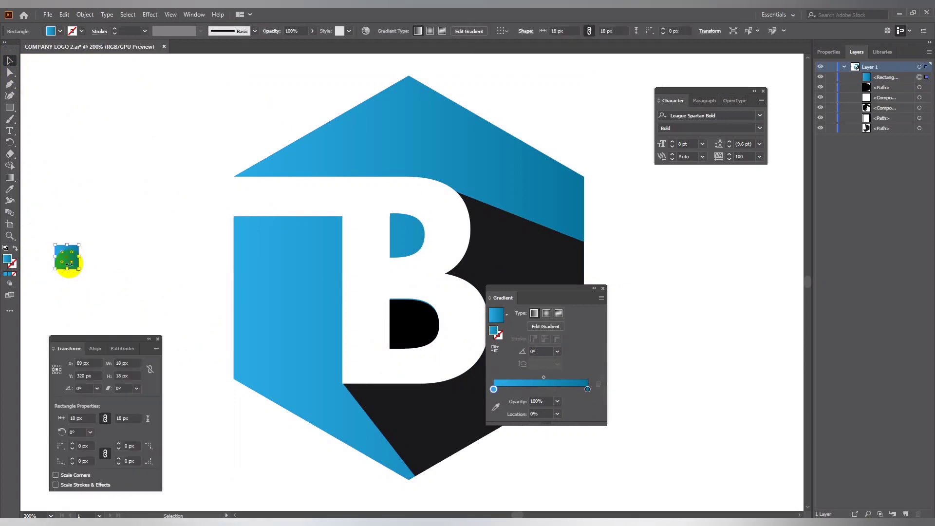
pyautogui.click(158, 338)
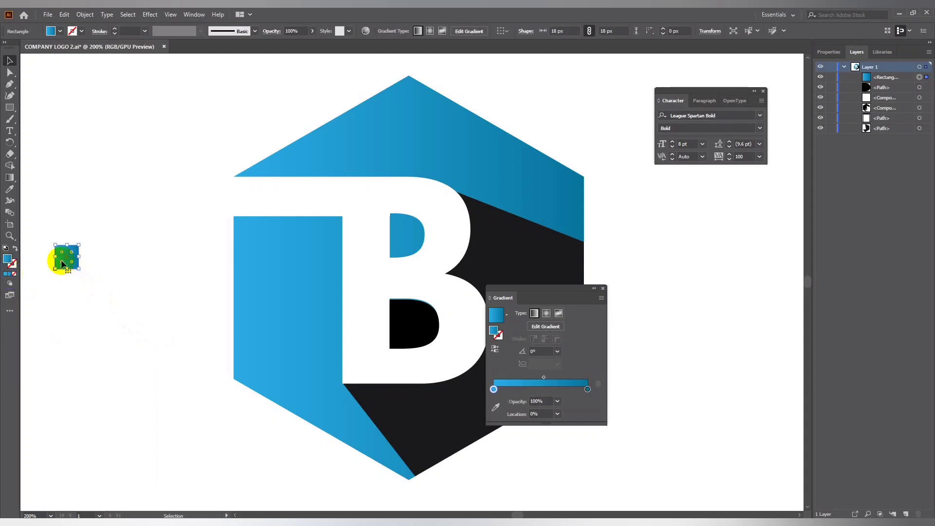
# Angle the square's gradient diagonally to about -118° with the Gradient Tool.
pyautogui.click(9, 178)
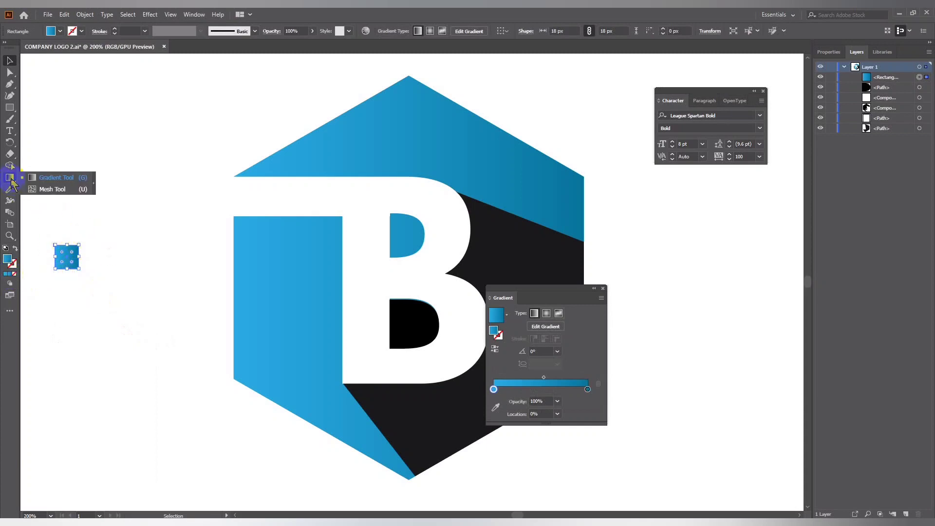
pyautogui.click(39, 189)
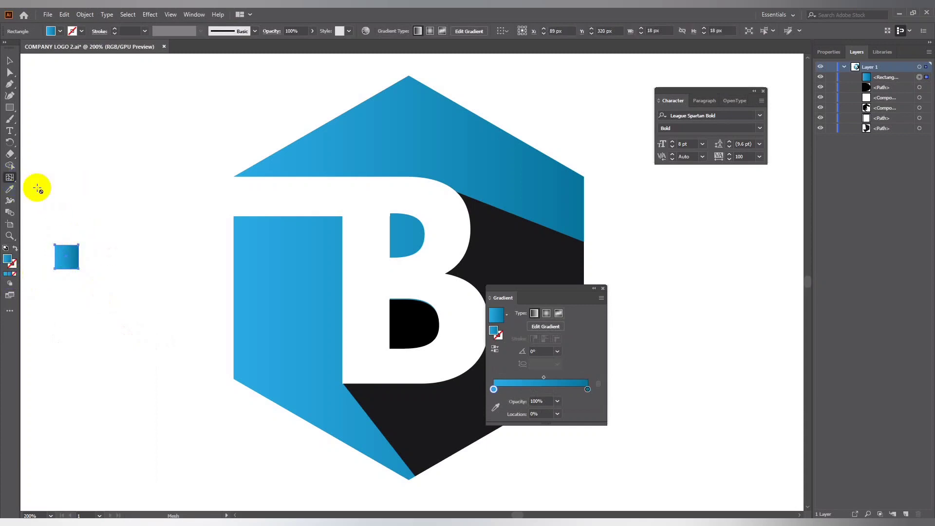
pyautogui.click(9, 179)
pyautogui.click(38, 181)
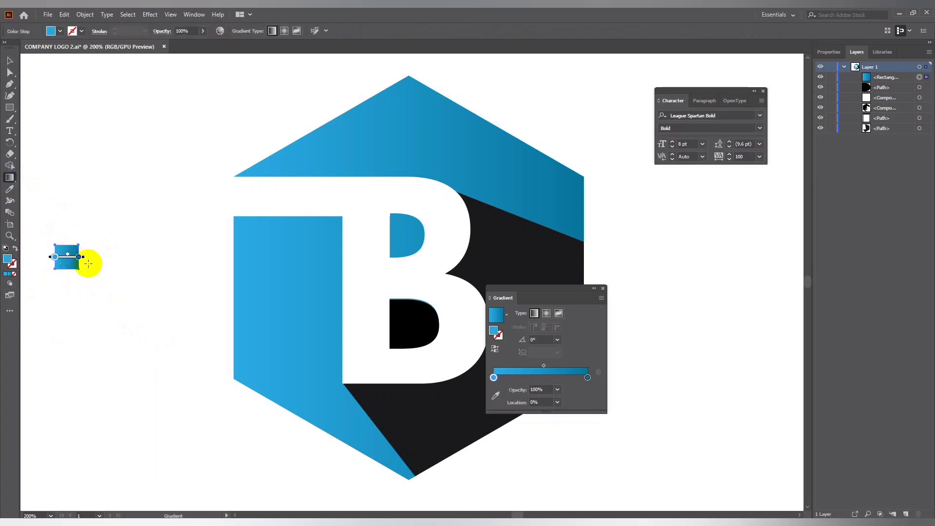
pyautogui.moveTo(86, 257); pyautogui.dragTo(75, 298)
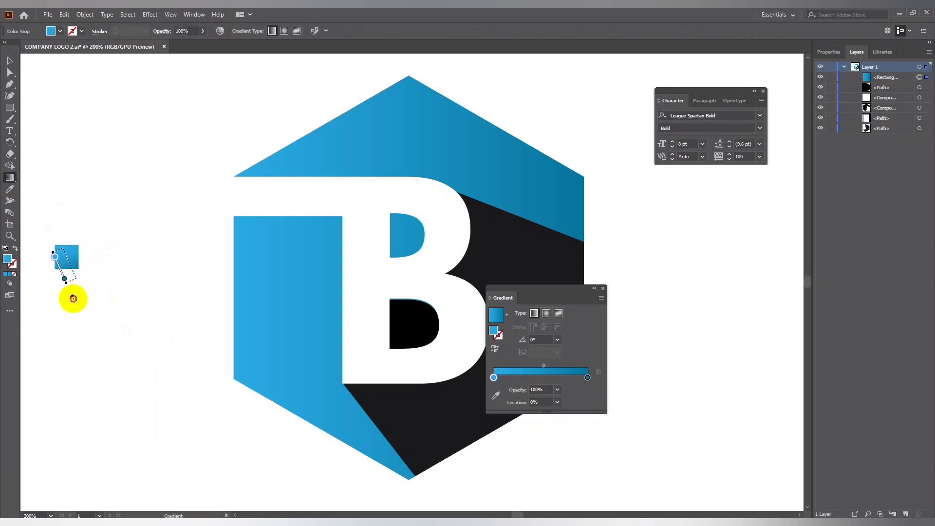
pyautogui.moveTo(55, 257); pyautogui.dragTo(64, 251)
pyautogui.click(72, 273)
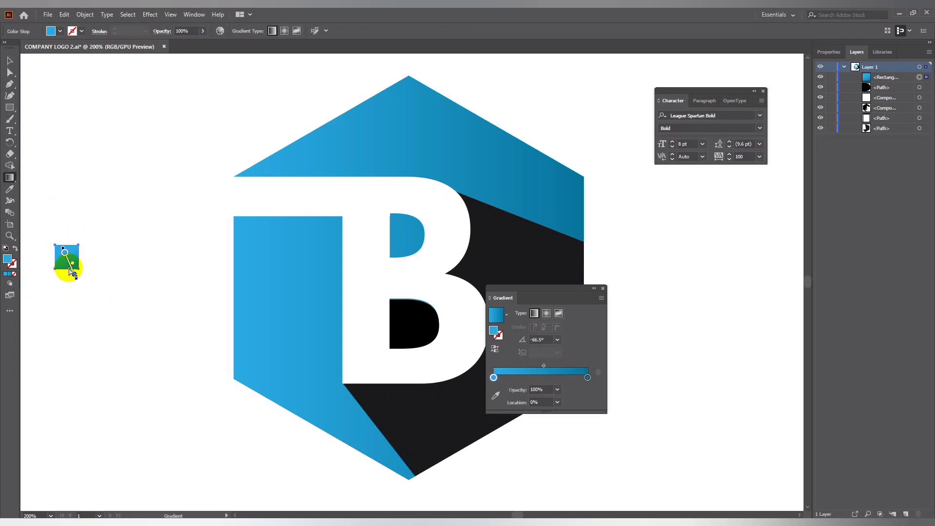
pyautogui.moveTo(71, 267); pyautogui.dragTo(69, 263)
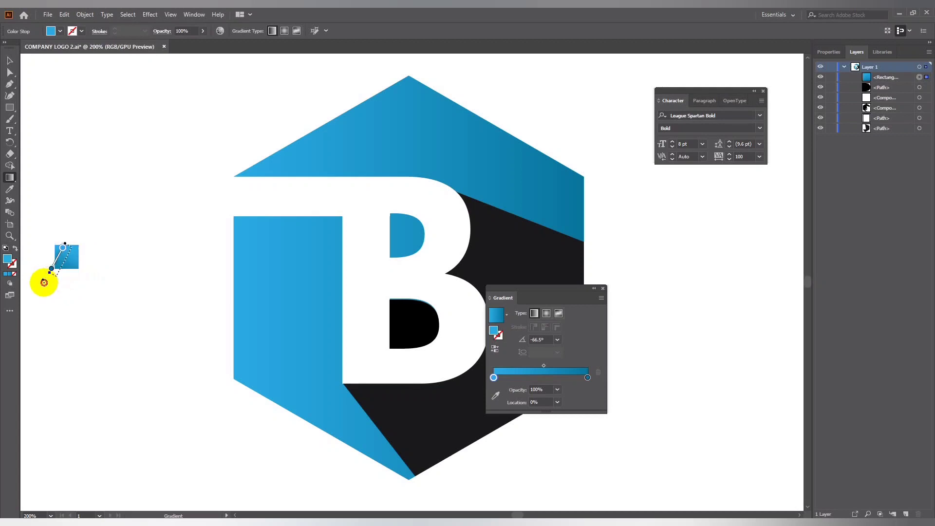
pyautogui.moveTo(76, 274); pyautogui.dragTo(59, 275)
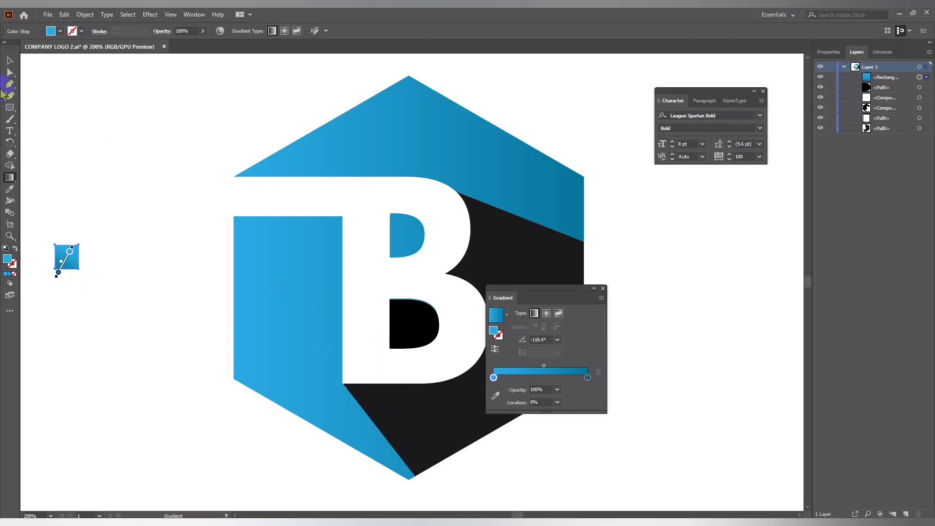
pyautogui.click(10, 61)
pyautogui.click(369, 142)
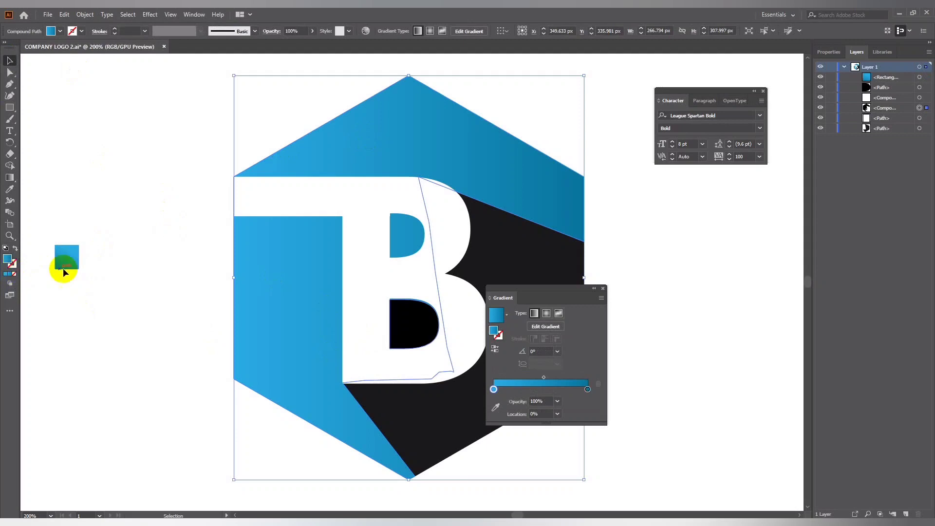
# Copy the square's diagonal blue gradient onto the hexagon with the Eyedropper and gradient fill.
pyautogui.click(127, 298)
pyautogui.click(277, 377)
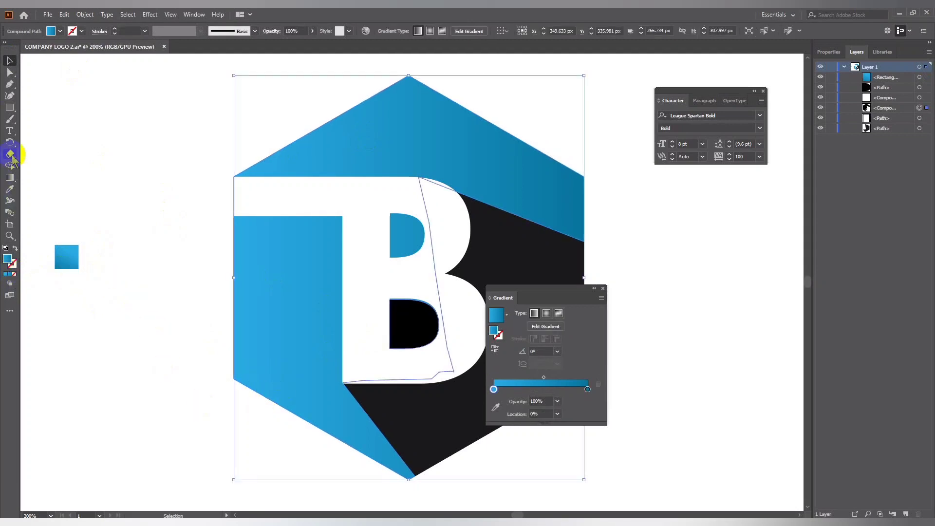
pyautogui.click(9, 189)
pyautogui.click(62, 139)
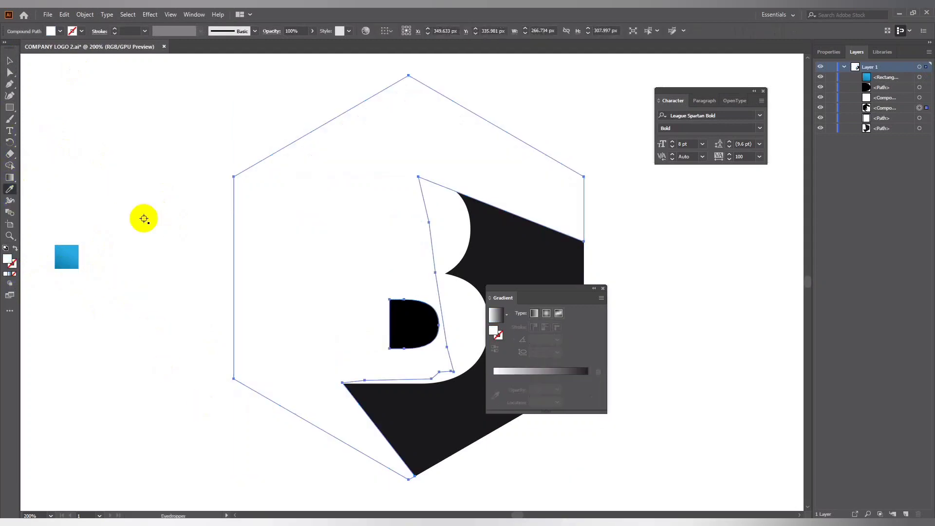
pyautogui.click(10, 60)
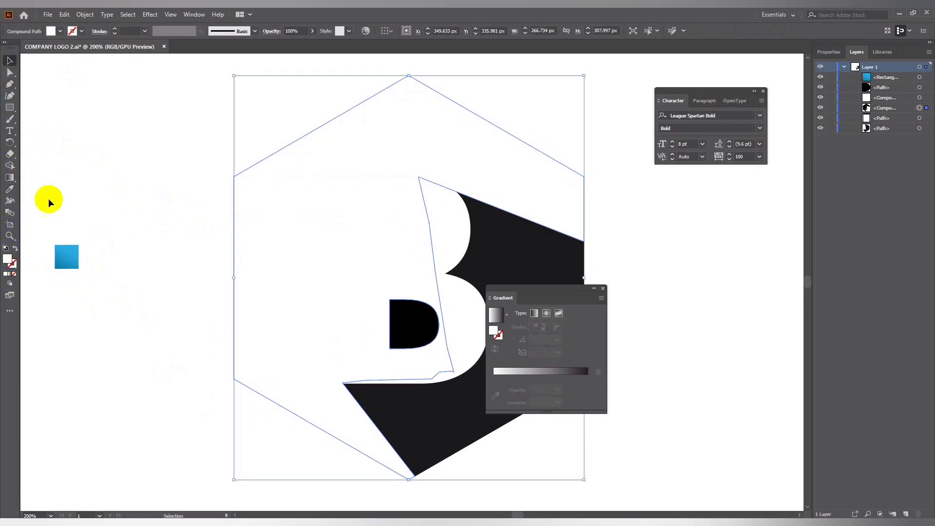
pyautogui.click(59, 263)
pyautogui.click(7, 275)
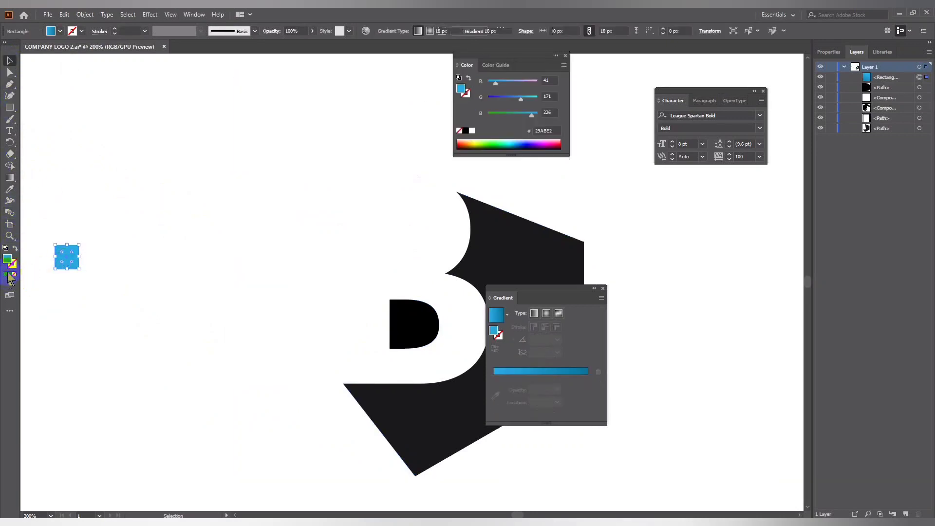
pyautogui.click(288, 202)
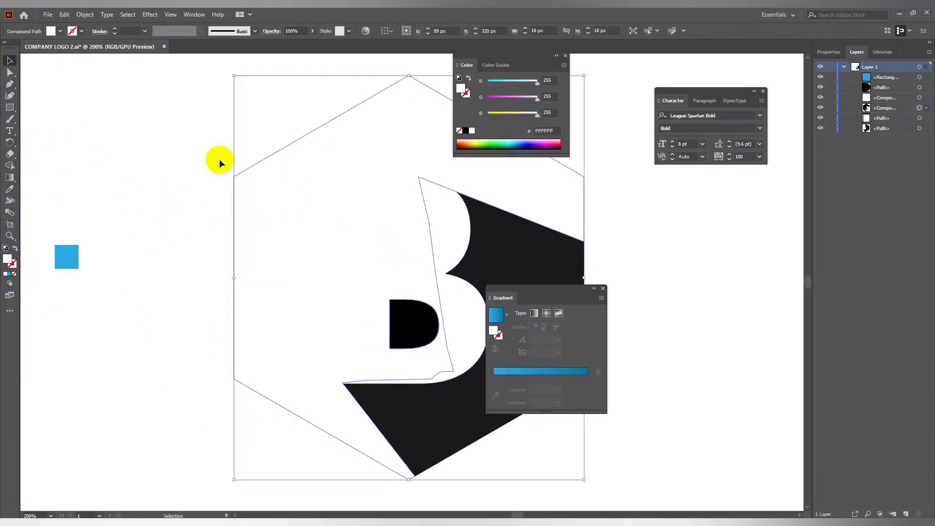
pyautogui.click(11, 275)
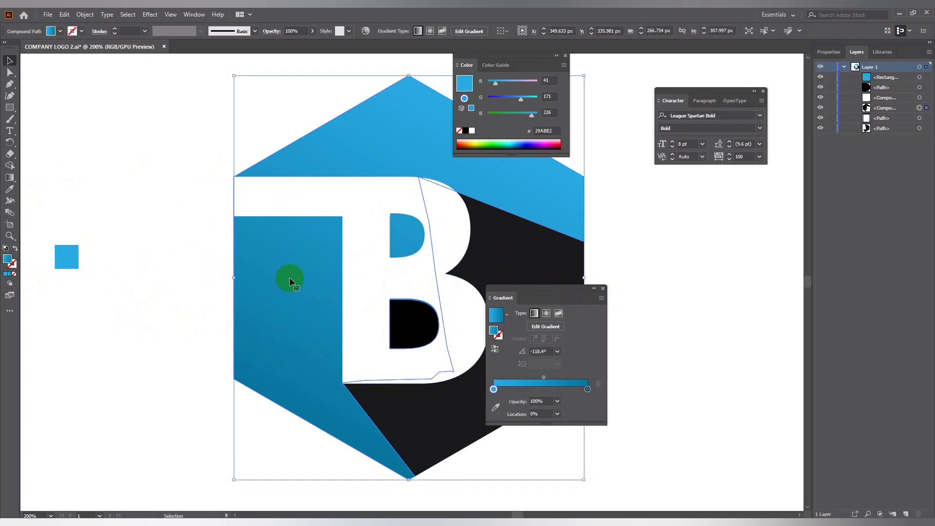
# Drop the current gradient onto the canvas as a new small sample square.
pyautogui.click(588, 389)
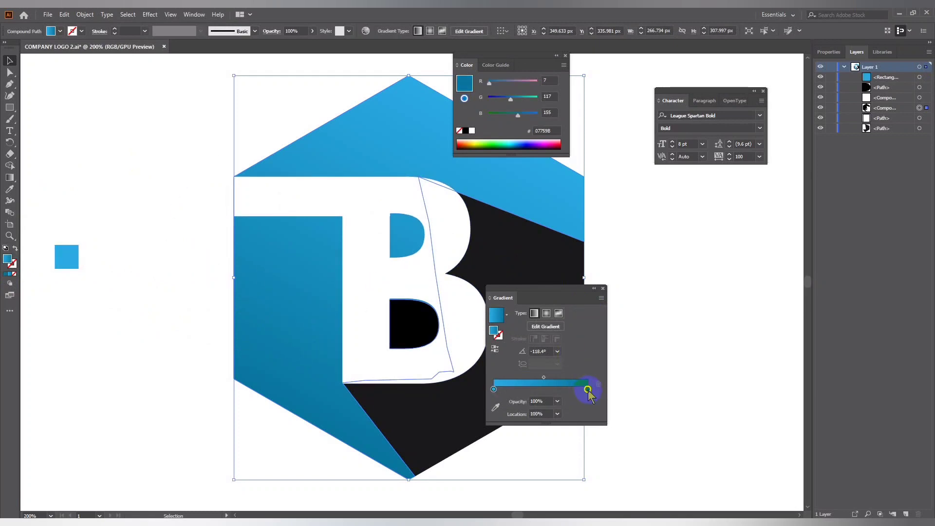
pyautogui.doubleClick(494, 331)
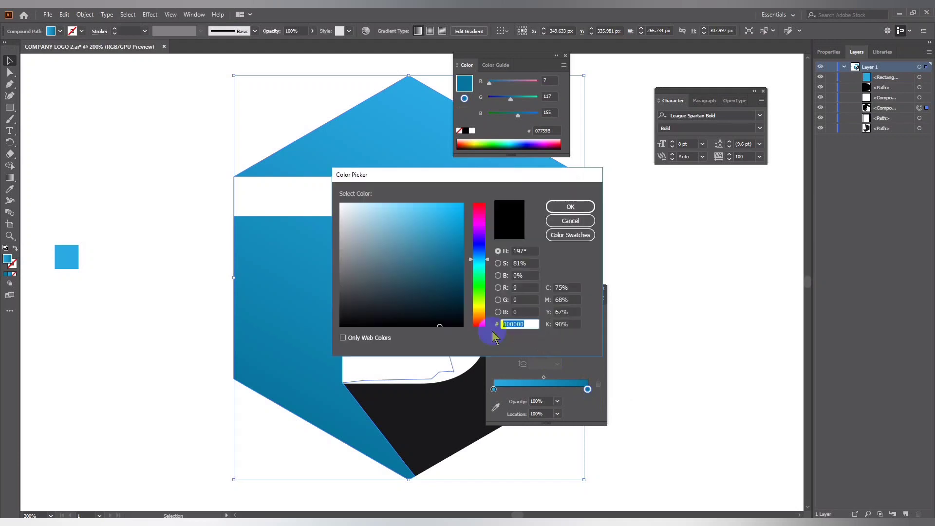
pyautogui.press('Escape')
pyautogui.moveTo(503, 383); pyautogui.dragTo(290, 312)
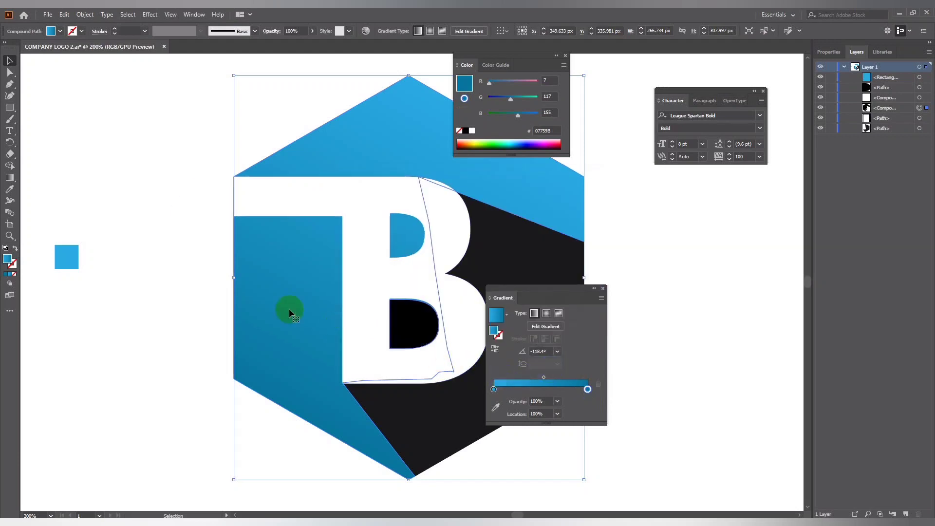
pyautogui.moveTo(56, 254); pyautogui.dragTo(56, 256)
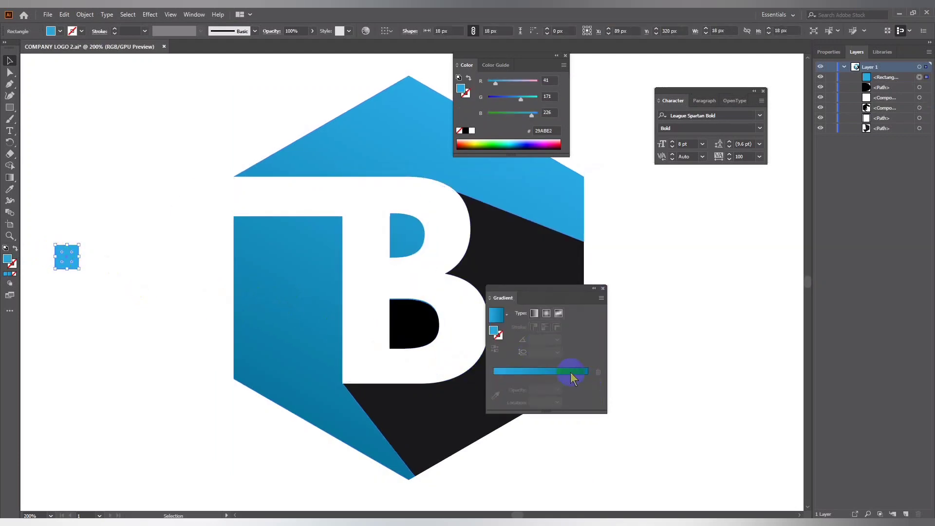
# Apply the gradient to the new square and brighten its right stop's blue.
pyautogui.click(10, 178)
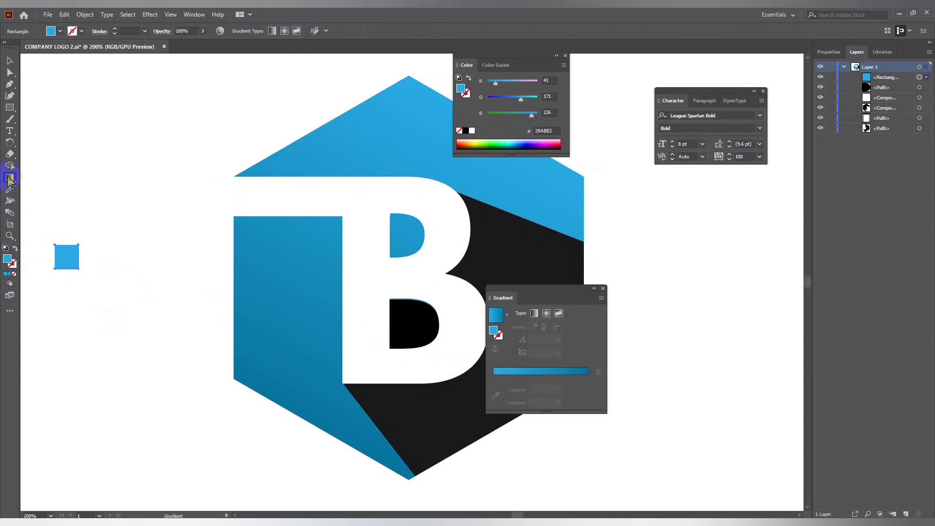
pyautogui.click(530, 371)
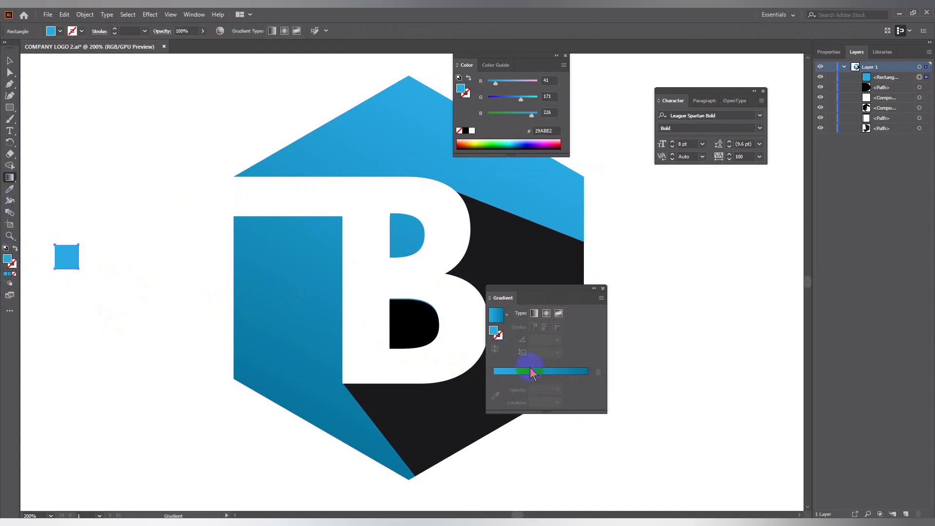
pyautogui.doubleClick(588, 377)
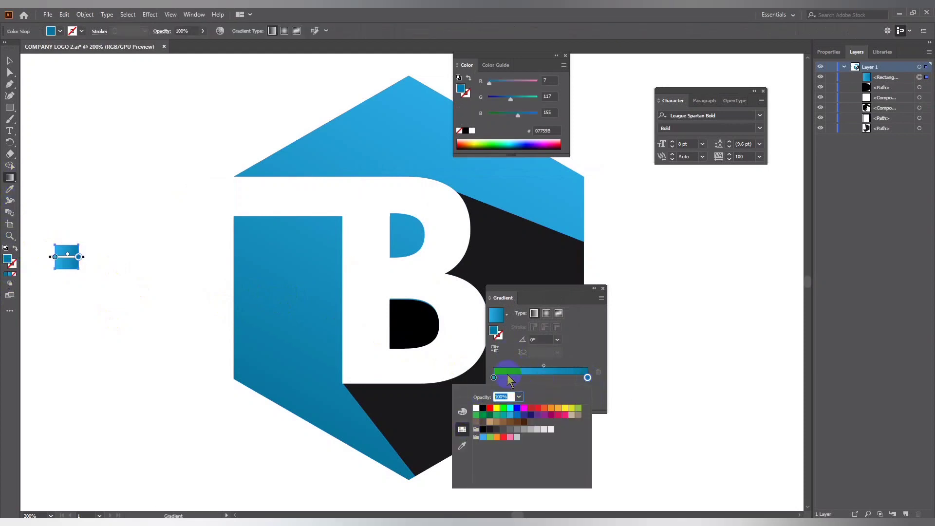
pyautogui.click(493, 331)
pyautogui.click(495, 333)
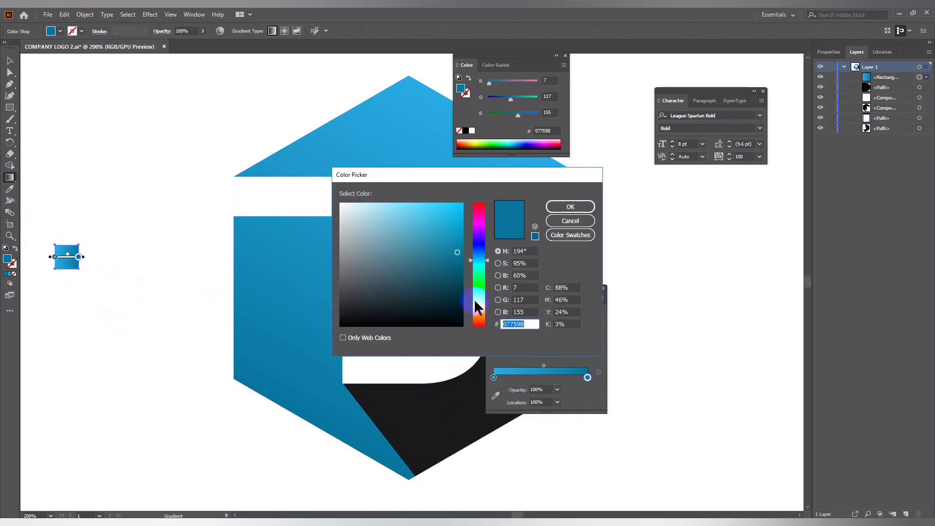
pyautogui.moveTo(456, 244); pyautogui.dragTo(453, 229)
pyautogui.click(570, 207)
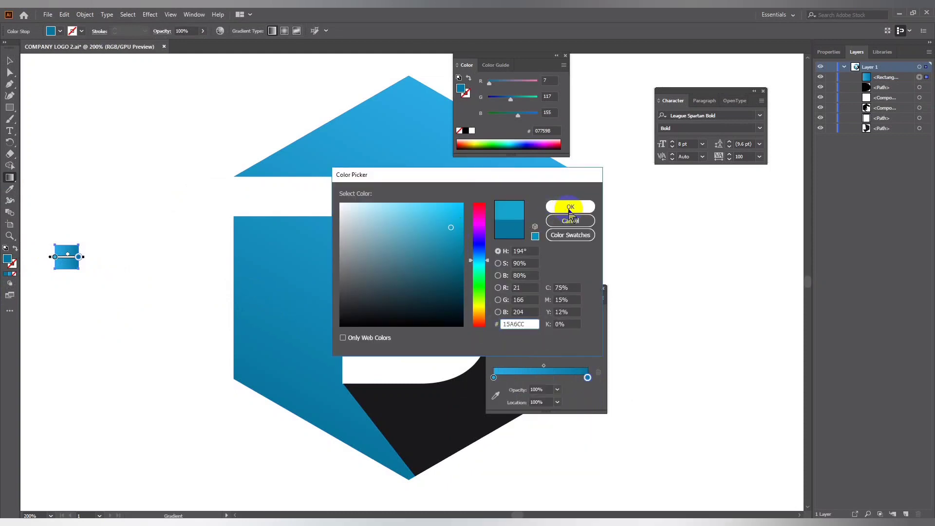
pyautogui.click(493, 377)
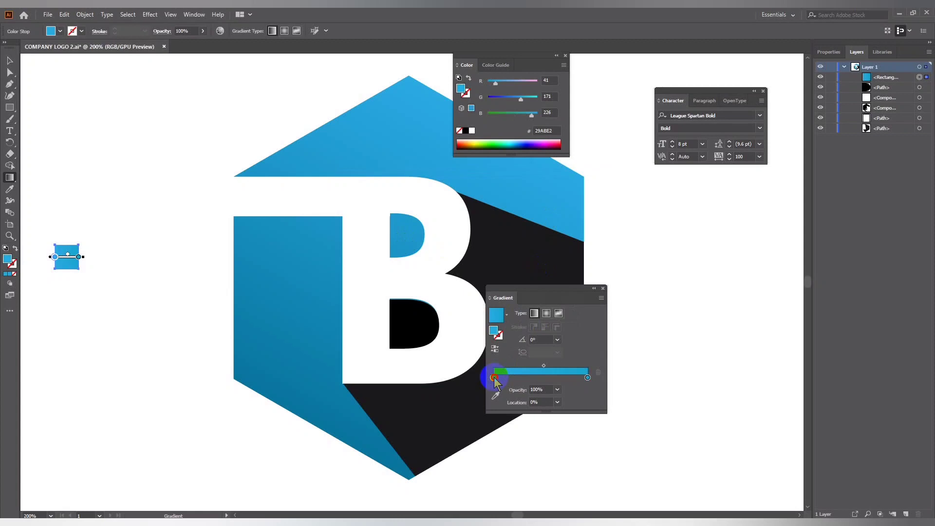
# Set the left stop to light sky blue 61D0F7 and shift the midpoint toward it.
pyautogui.doubleClick(494, 378)
pyautogui.click(588, 377)
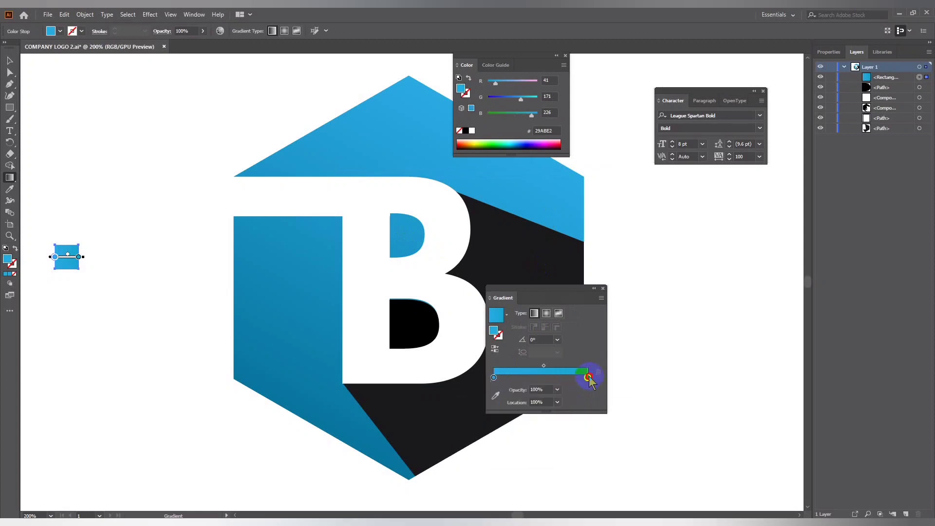
pyautogui.doubleClick(588, 378)
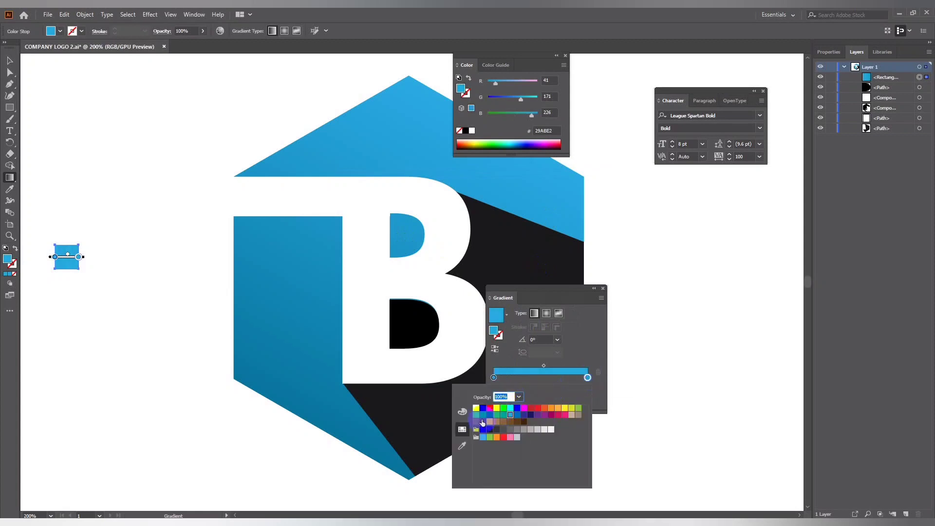
pyautogui.click(597, 360)
pyautogui.click(494, 378)
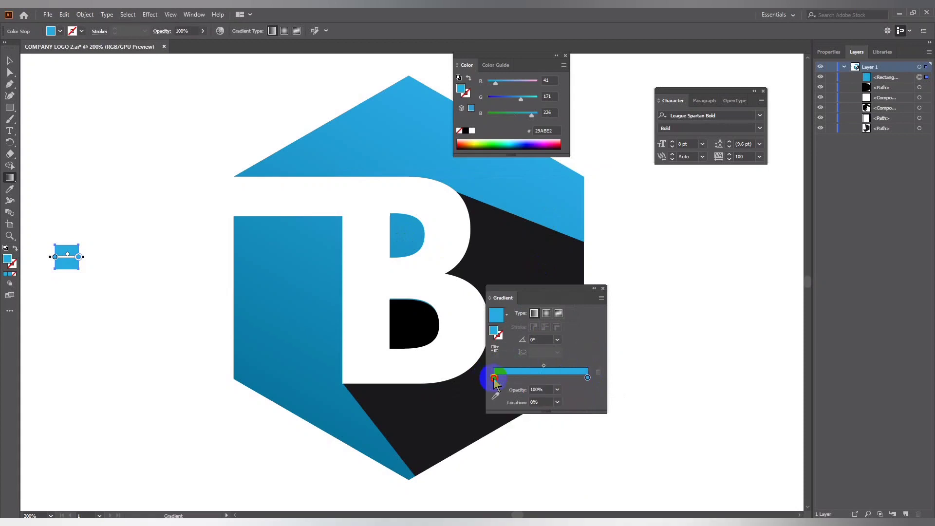
pyautogui.doubleClick(494, 377)
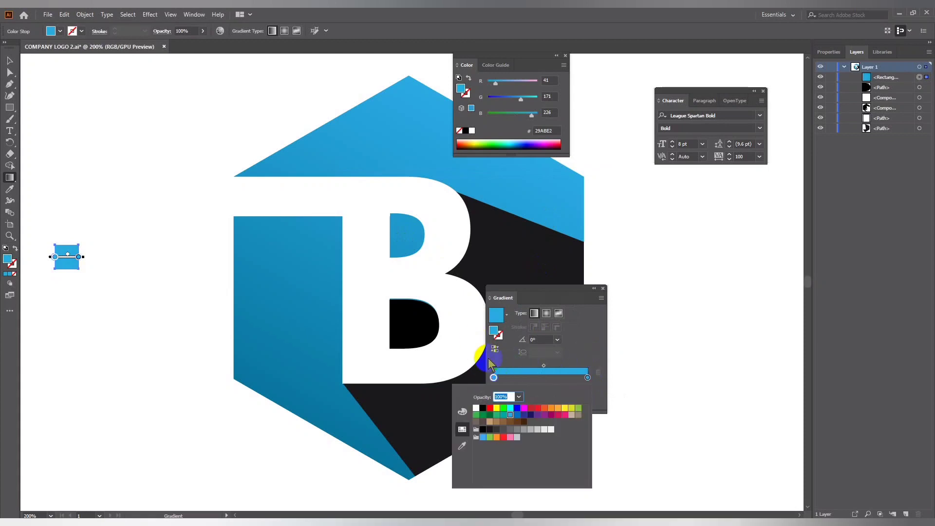
pyautogui.doubleClick(494, 331)
pyautogui.moveTo(437, 245); pyautogui.dragTo(414, 207)
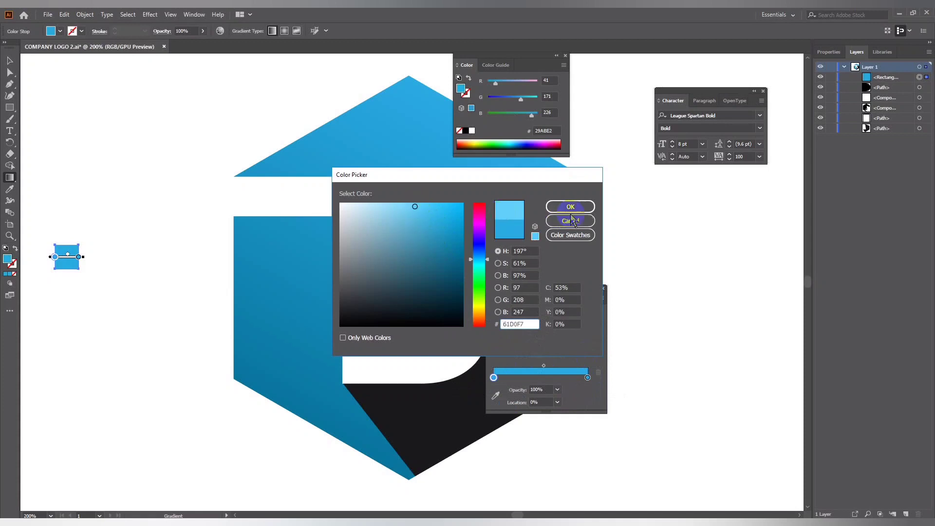
pyautogui.click(559, 210)
pyautogui.click(556, 373)
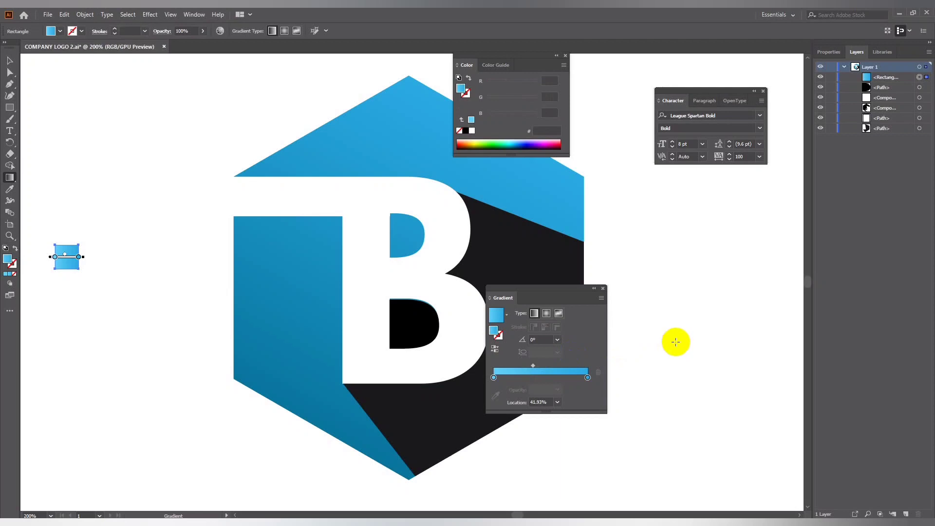
pyautogui.click(15, 63)
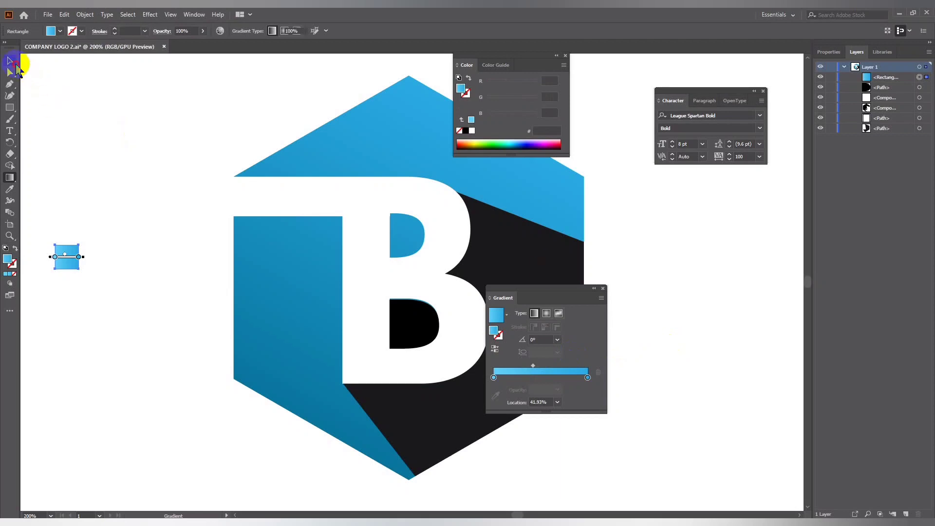
# Select the hexagon and try sampling the dark facet colour onto it.
pyautogui.click(318, 192)
pyautogui.click(10, 272)
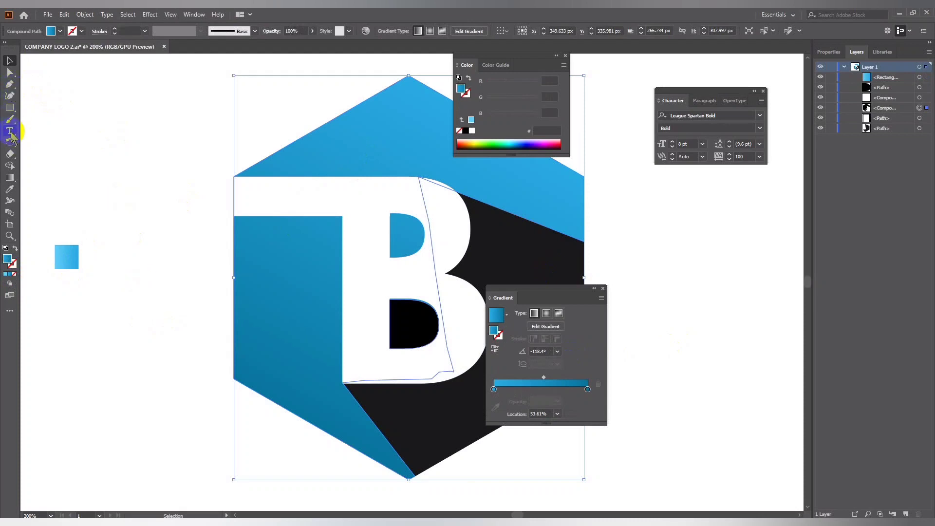
pyautogui.click(505, 265)
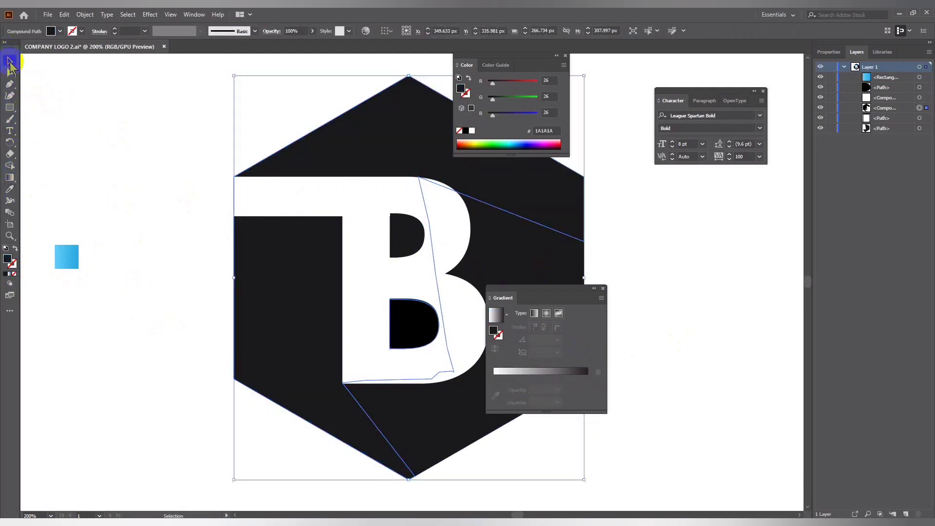
pyautogui.click(298, 156)
# Apply the small square's light blue gradient to the hexagon, then clear the selection.
pyautogui.click(355, 174)
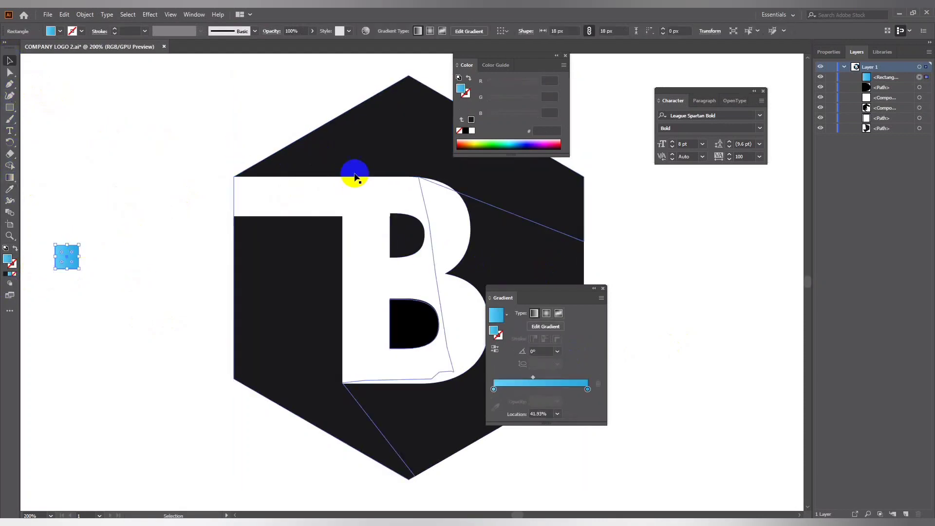
pyautogui.click(10, 274)
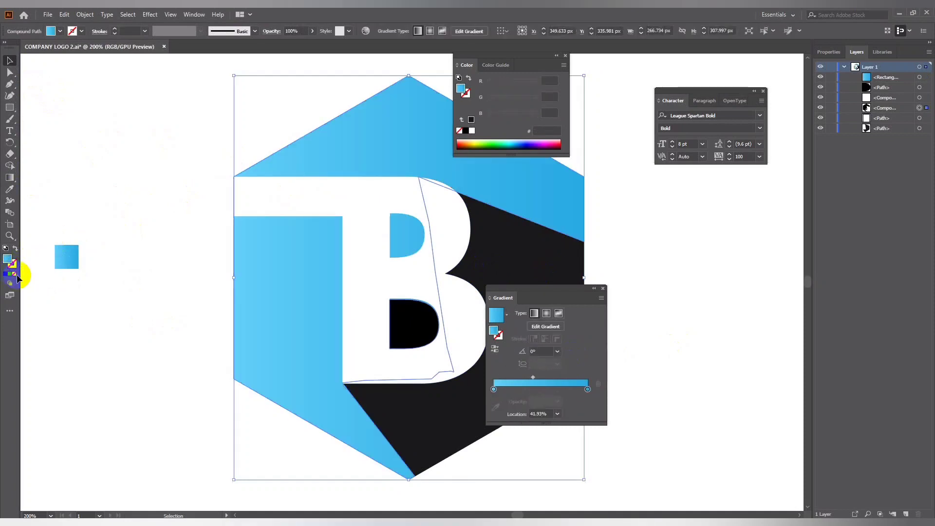
pyautogui.click(138, 299)
pyautogui.click(67, 258)
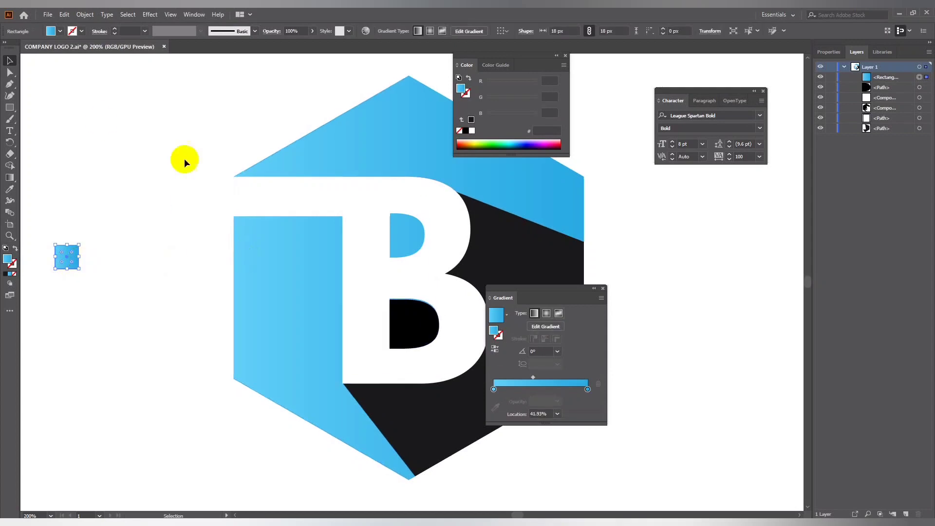
pyautogui.click(140, 123)
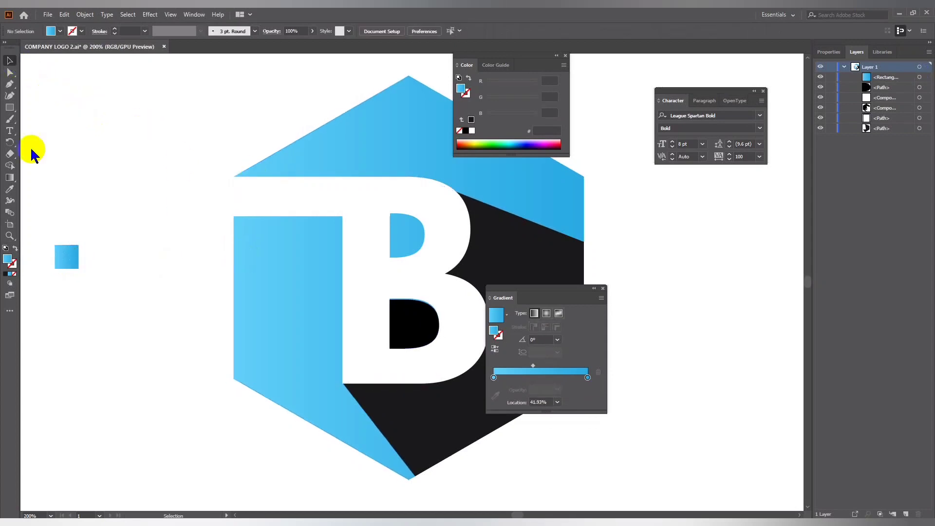
# Fill the hexagon with the dark facet's 1A1A1A charcoal using the Eyedropper.
pyautogui.click(10, 189)
pyautogui.click(507, 257)
pyautogui.click(505, 237)
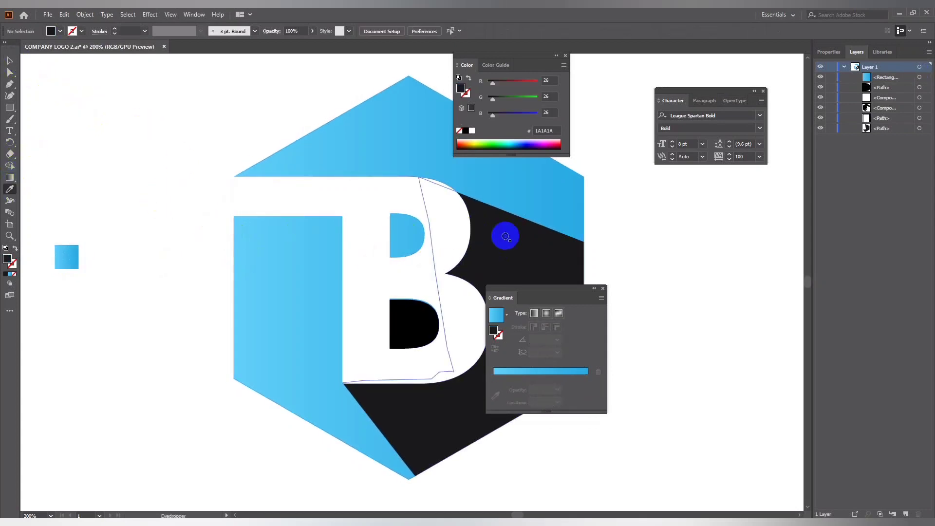
pyautogui.click(10, 60)
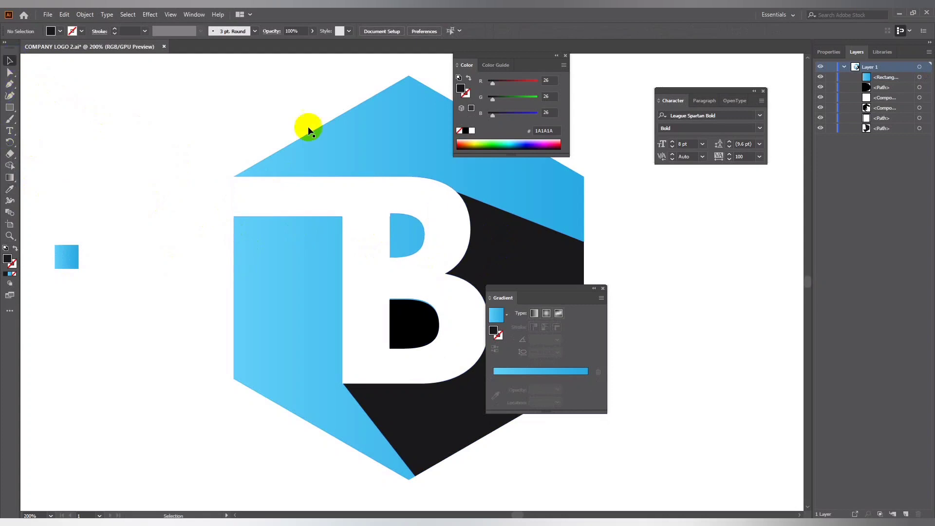
pyautogui.click(530, 272)
pyautogui.click(484, 255)
pyautogui.click(364, 150)
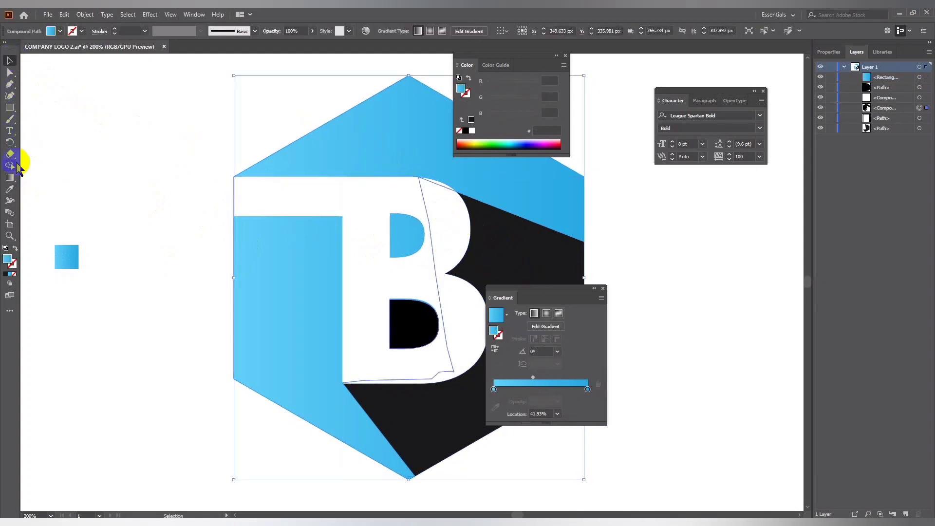
pyautogui.click(10, 188)
pyautogui.click(463, 214)
pyautogui.click(10, 60)
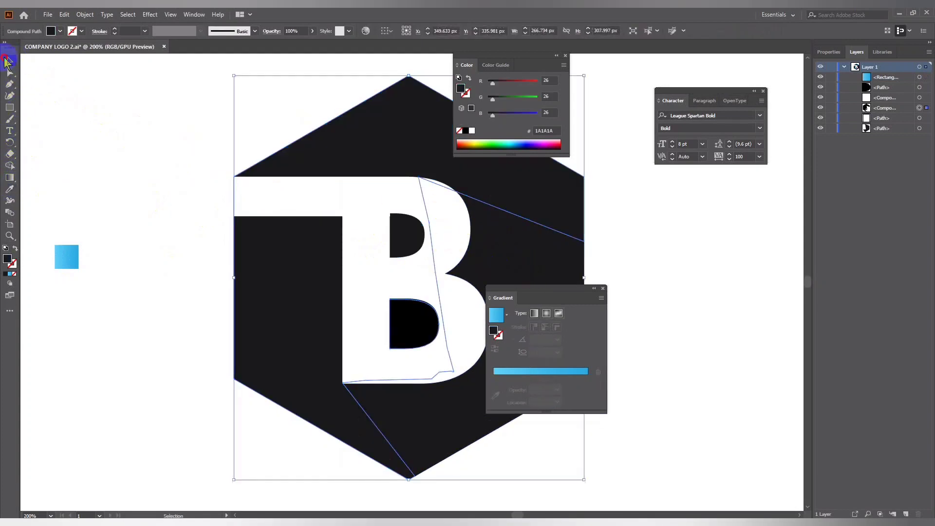
pyautogui.click(107, 257)
# Select the sample square's left gradient stop and inspect its colour without changing it.
pyautogui.click(68, 263)
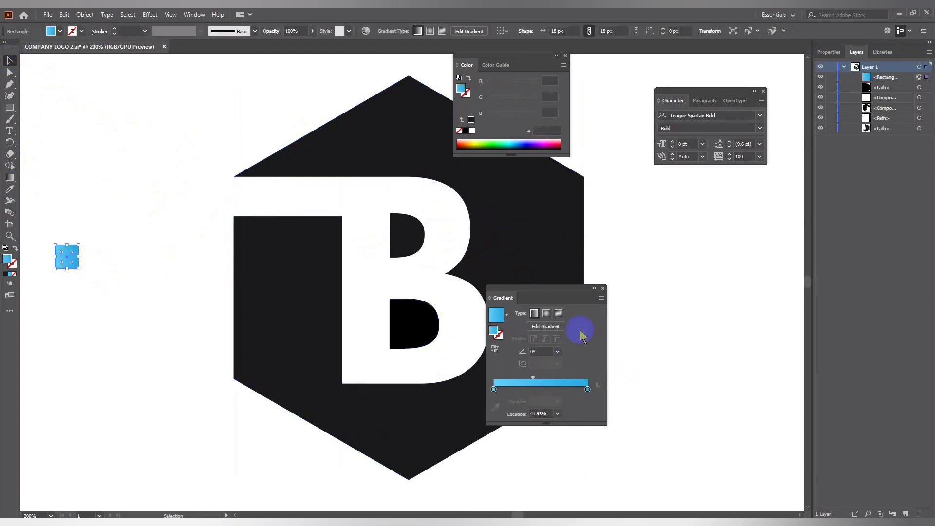
pyautogui.click(495, 388)
pyautogui.click(494, 390)
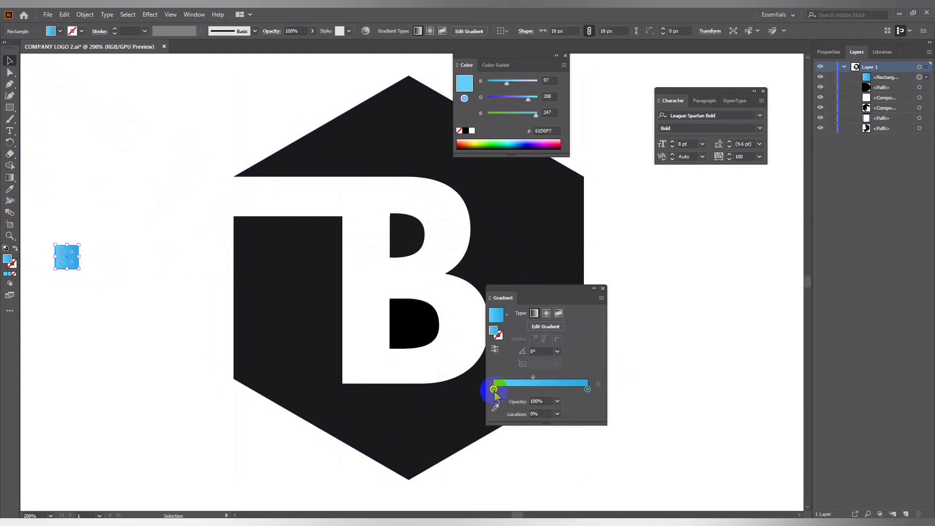
pyautogui.click(493, 389)
pyautogui.click(493, 389)
pyautogui.click(492, 334)
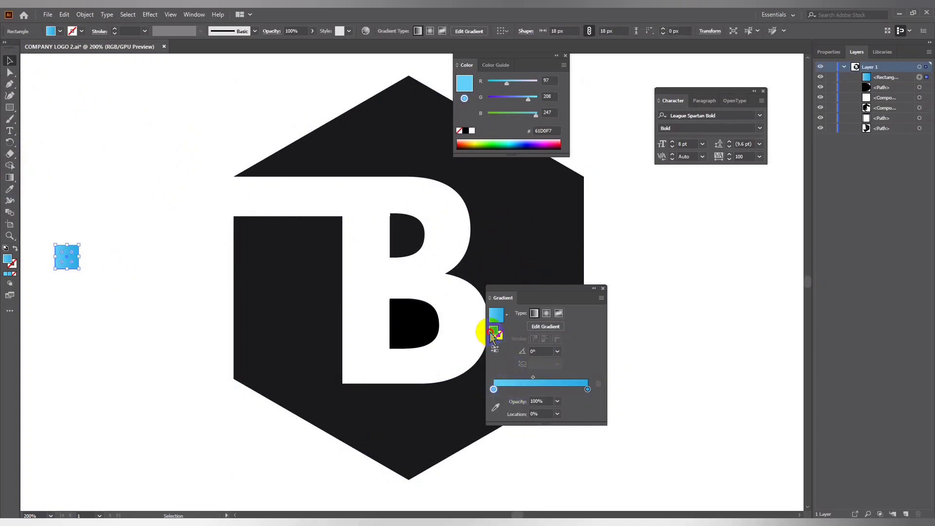
pyautogui.doubleClick(492, 335)
pyautogui.press('Escape')
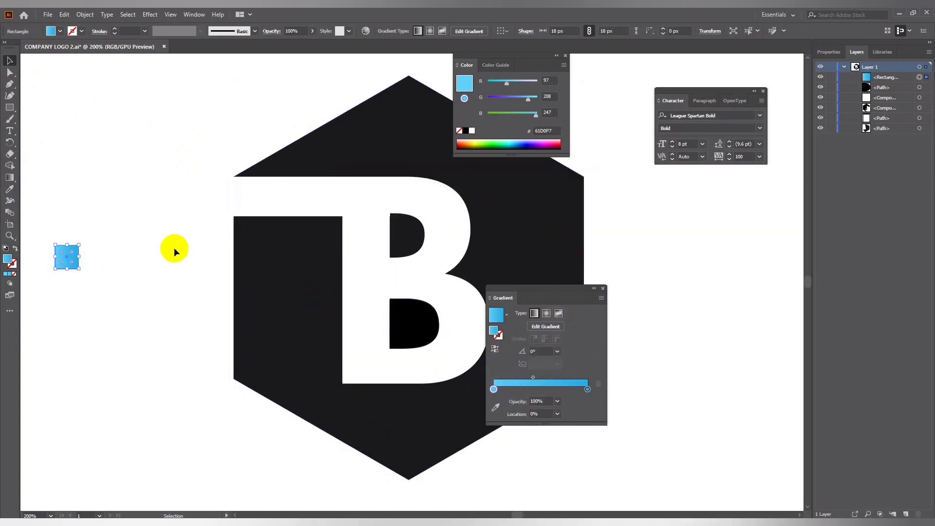
pyautogui.doubleClick(493, 389)
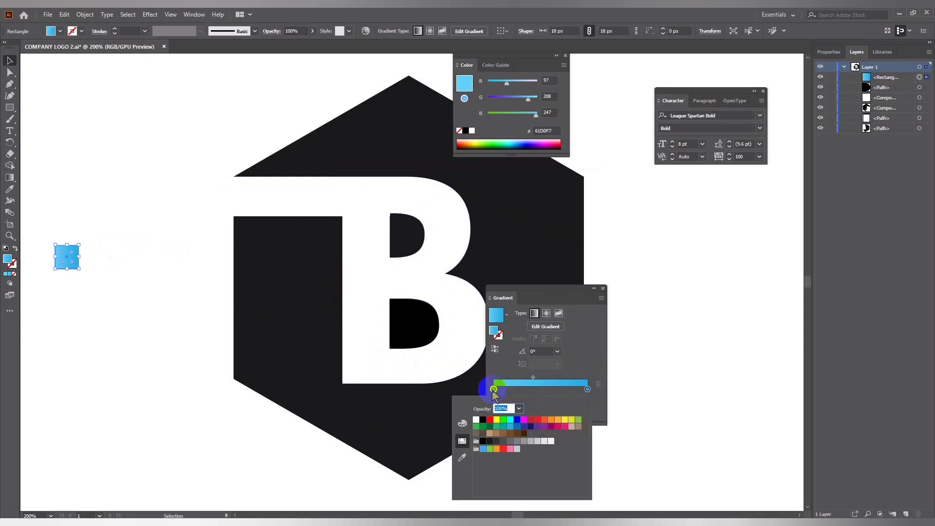
pyautogui.doubleClick(493, 334)
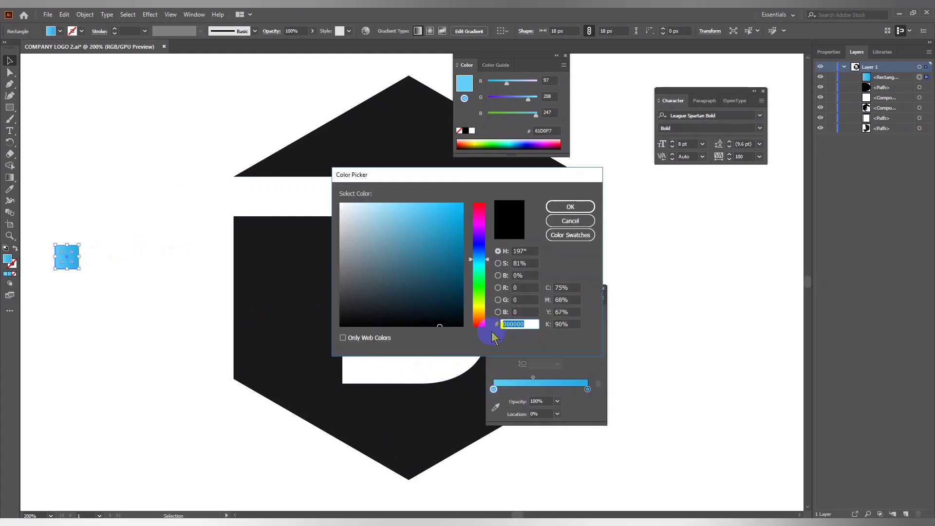
pyautogui.press('Escape')
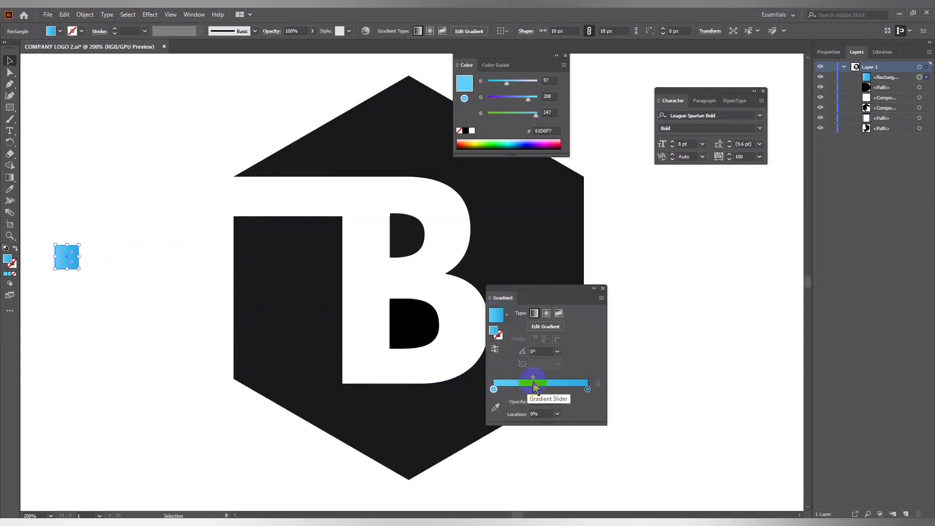
# Add a mid-gradient stop and set the left stop to a paler sky blue.
pyautogui.moveTo(531, 383); pyautogui.dragTo(522, 384)
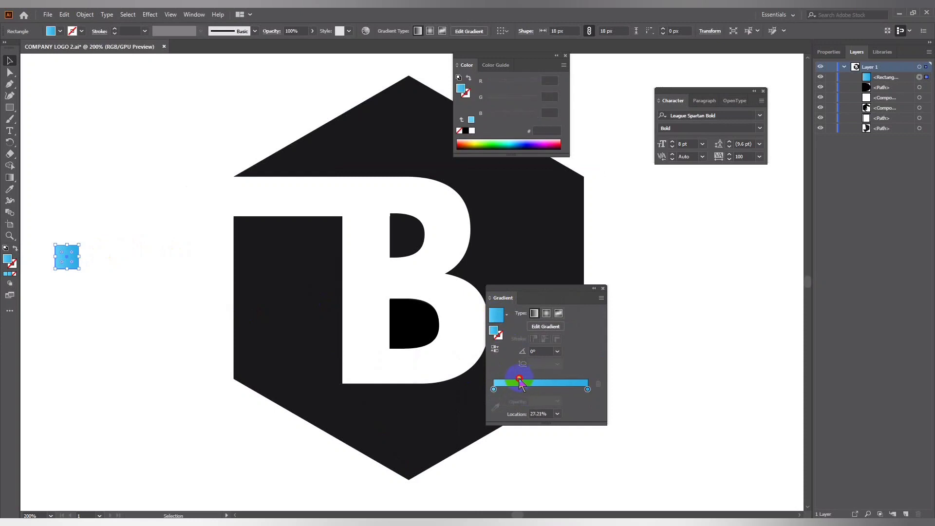
pyautogui.click(494, 389)
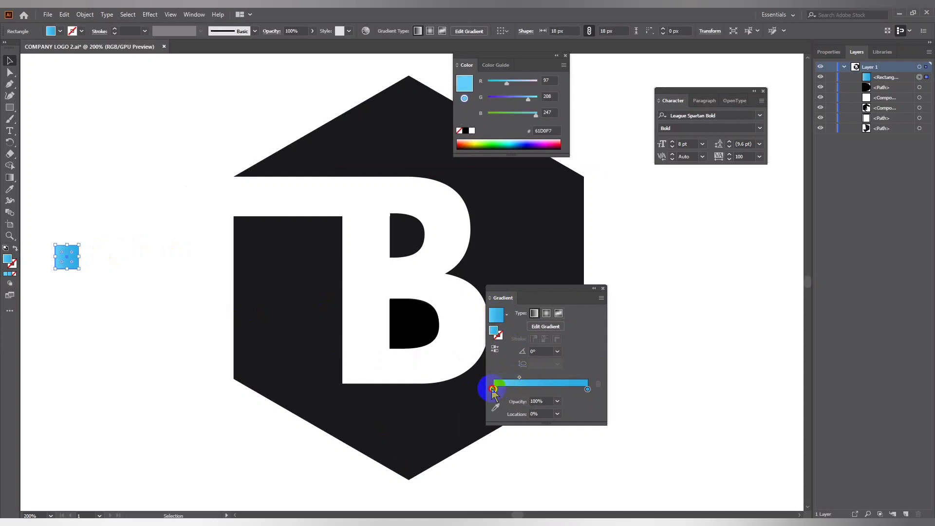
pyautogui.doubleClick(494, 389)
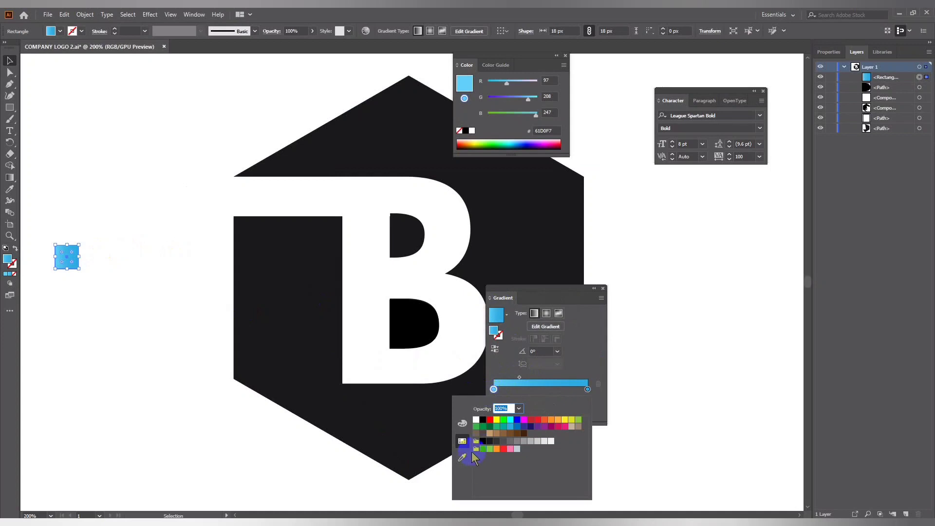
pyautogui.click(511, 427)
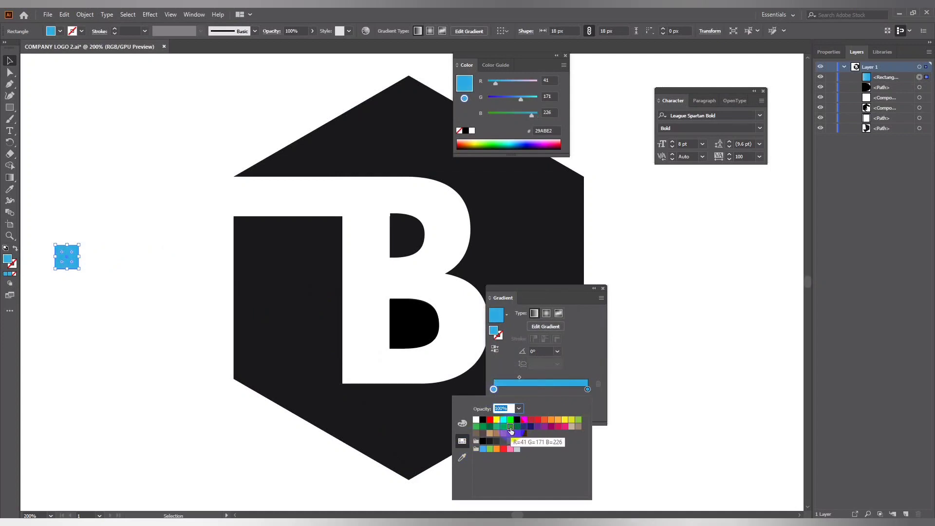
pyautogui.doubleClick(494, 332)
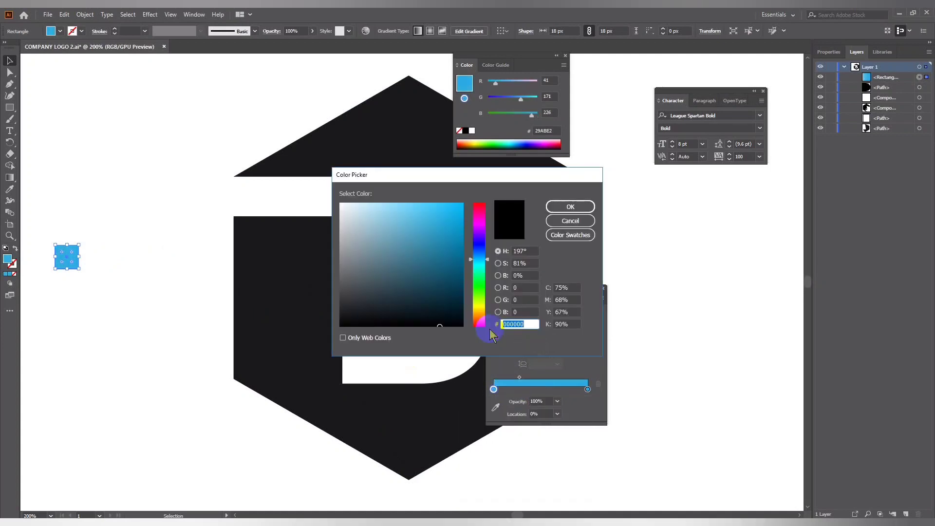
pyautogui.moveTo(443, 249)
pyautogui.mouseDown()
pyautogui.moveTo(434, 222)
pyautogui.moveTo(397, 208)
pyautogui.mouseUp()
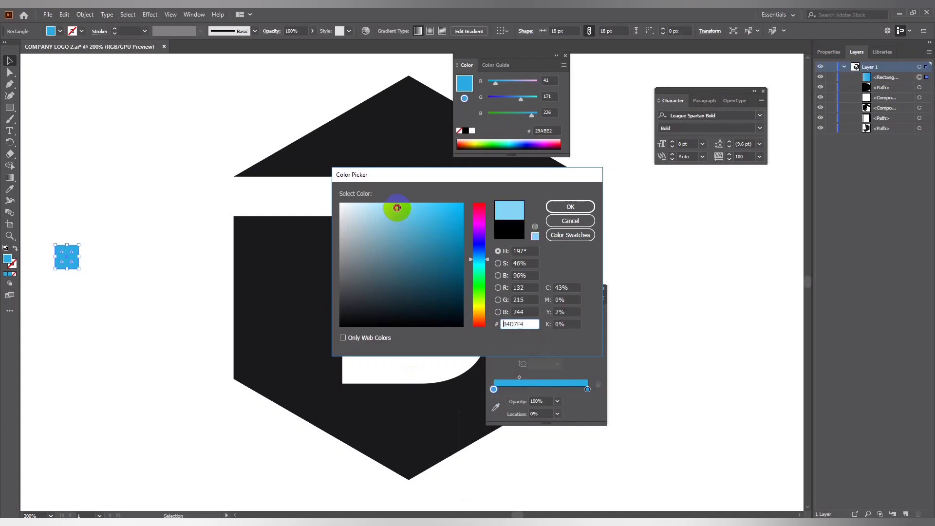
pyautogui.click(571, 206)
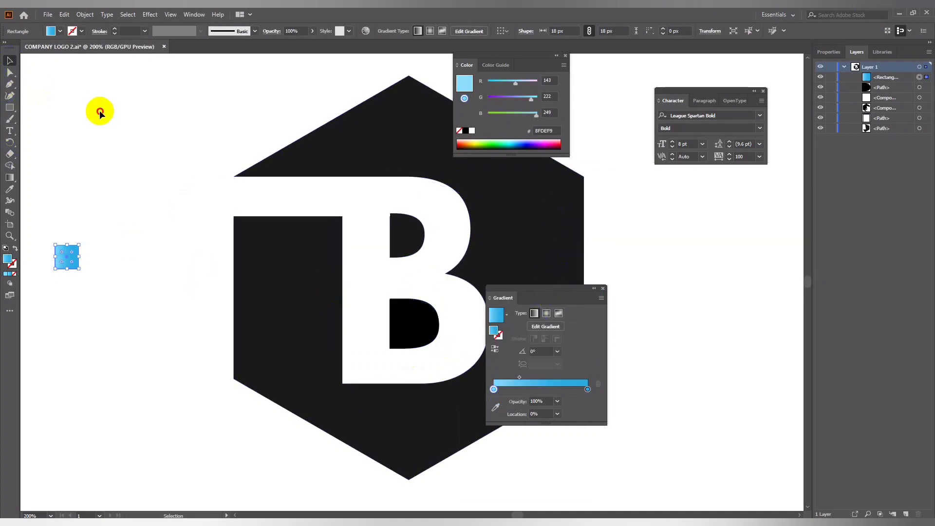
pyautogui.click(320, 156)
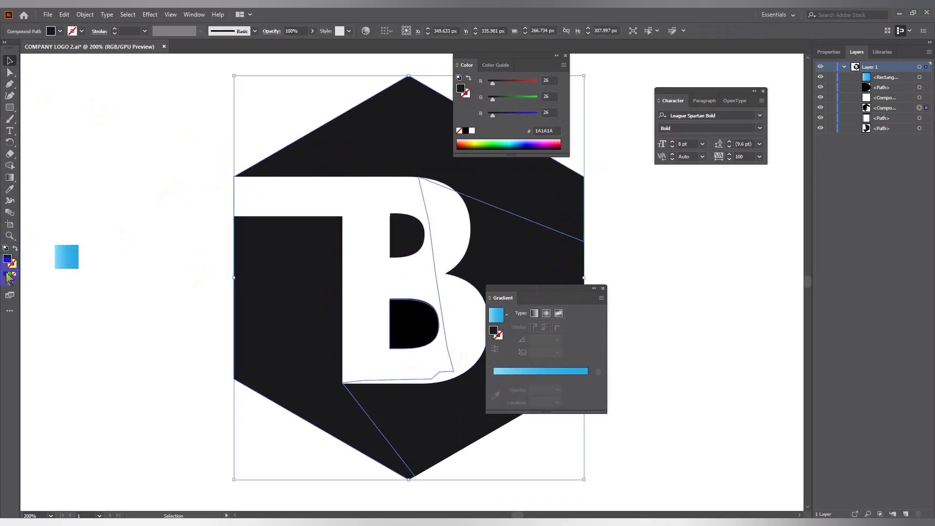
# Apply the blue gradient to the hexagon, then rotate the square's gradient downward and shorten it.
pyautogui.click(10, 274)
pyautogui.click(158, 297)
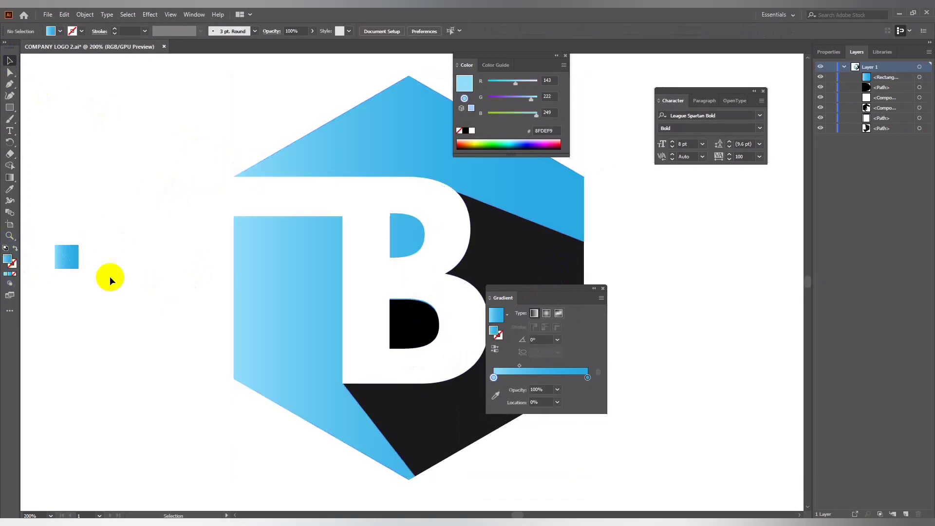
pyautogui.click(68, 256)
pyautogui.click(10, 177)
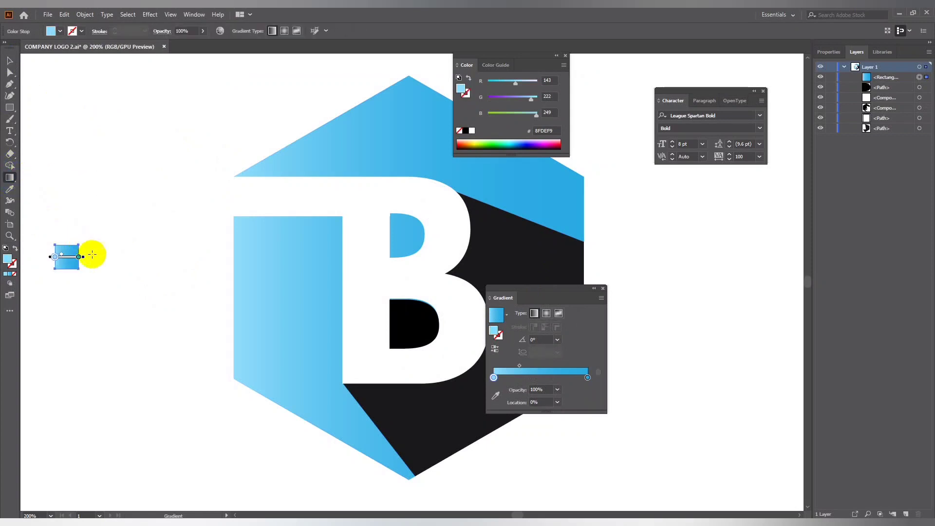
pyautogui.moveTo(88, 256); pyautogui.dragTo(54, 307)
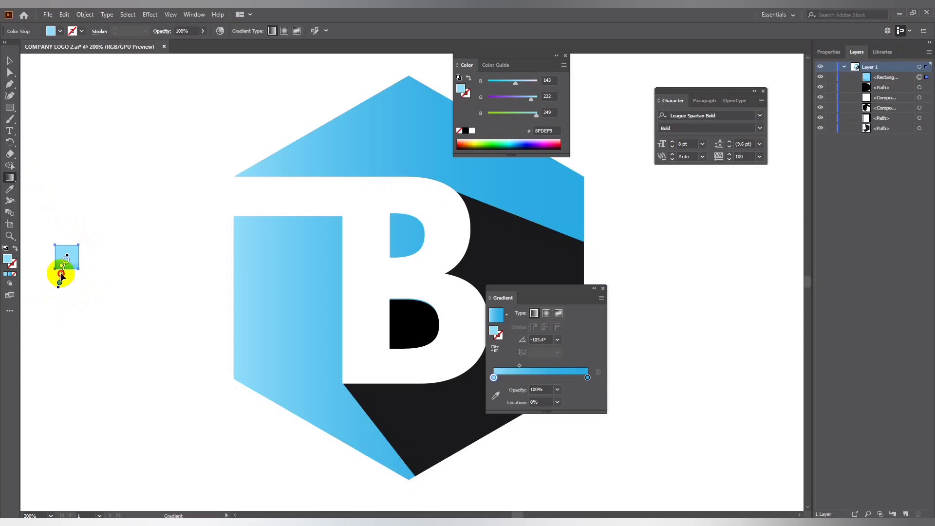
pyautogui.moveTo(61, 274); pyautogui.dragTo(62, 269)
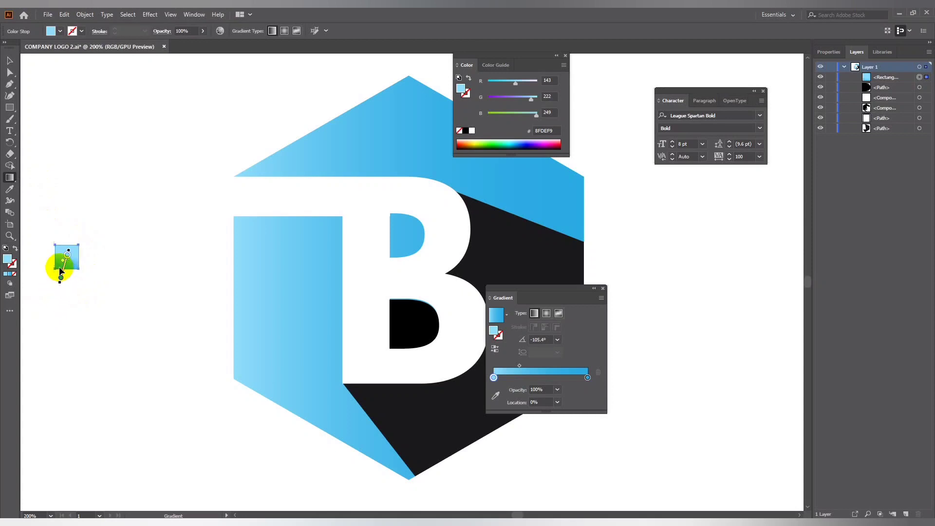
pyautogui.click(9, 60)
pyautogui.click(129, 167)
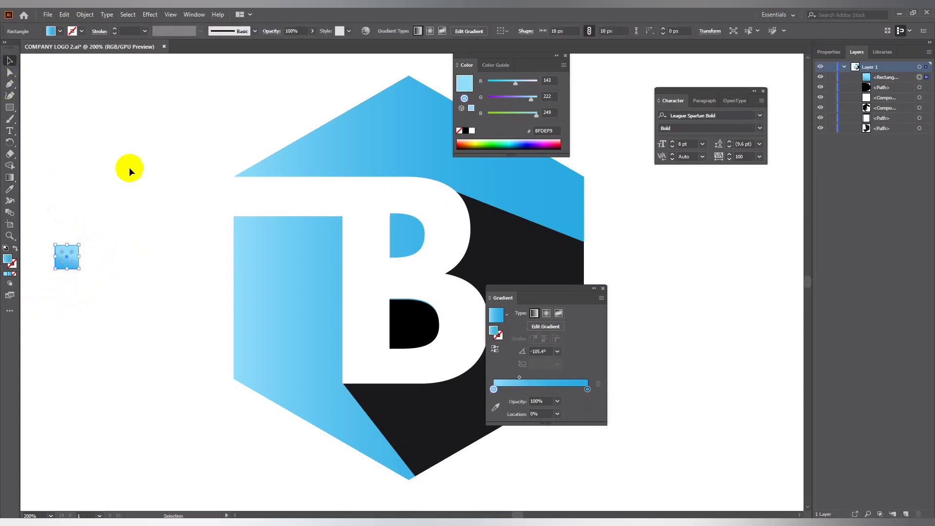
# Restore the light-to-mid blue gradient on the hexagon and select the dark right facet.
pyautogui.click(290, 320)
pyautogui.click(9, 189)
pyautogui.click(393, 229)
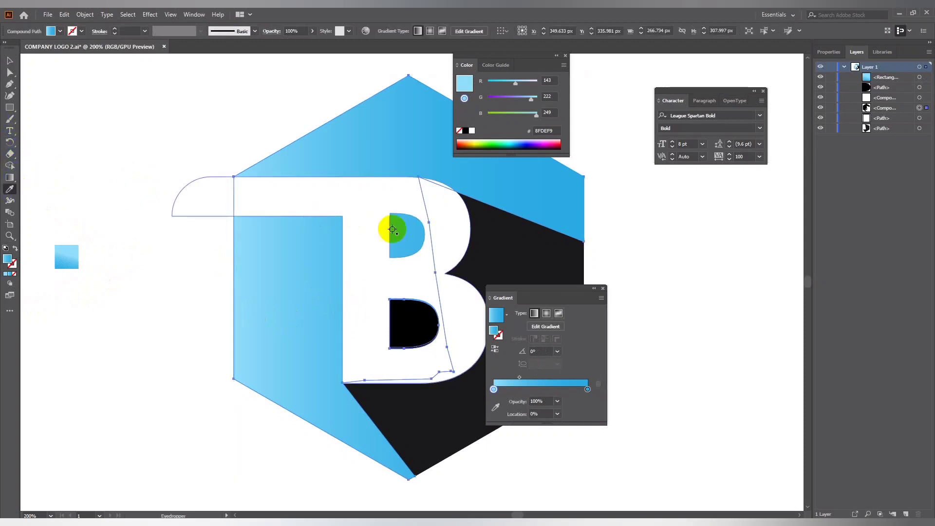
pyautogui.click(495, 246)
pyautogui.click(9, 60)
pyautogui.click(79, 88)
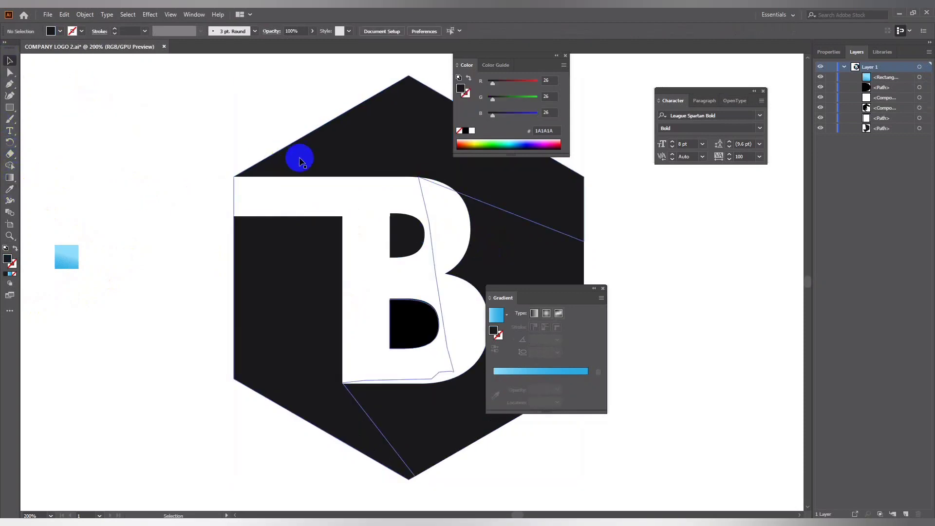
pyautogui.click(299, 160)
pyautogui.click(10, 274)
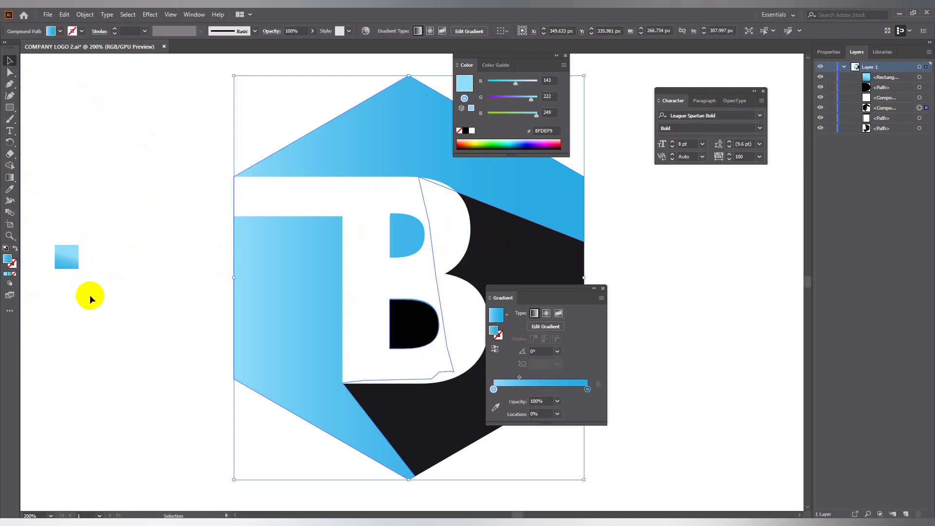
pyautogui.click(90, 294)
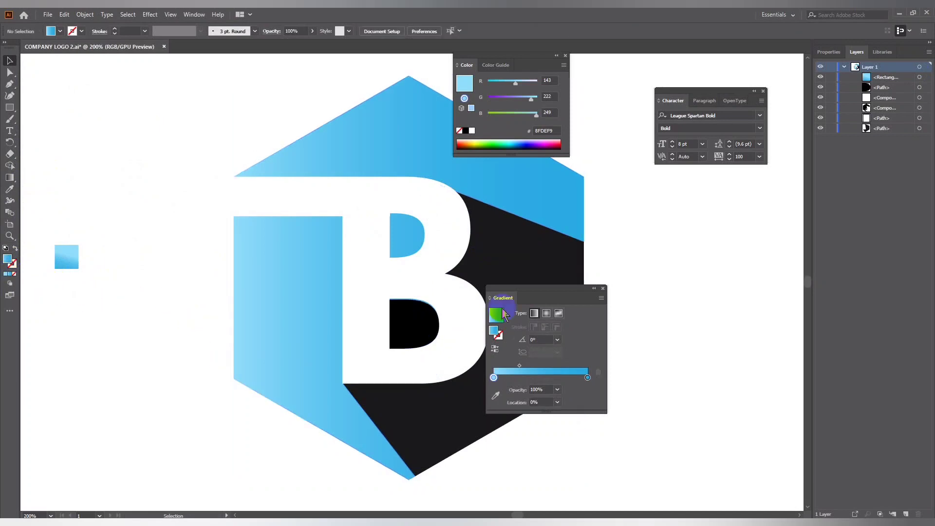
pyautogui.click(603, 288)
pyautogui.click(564, 298)
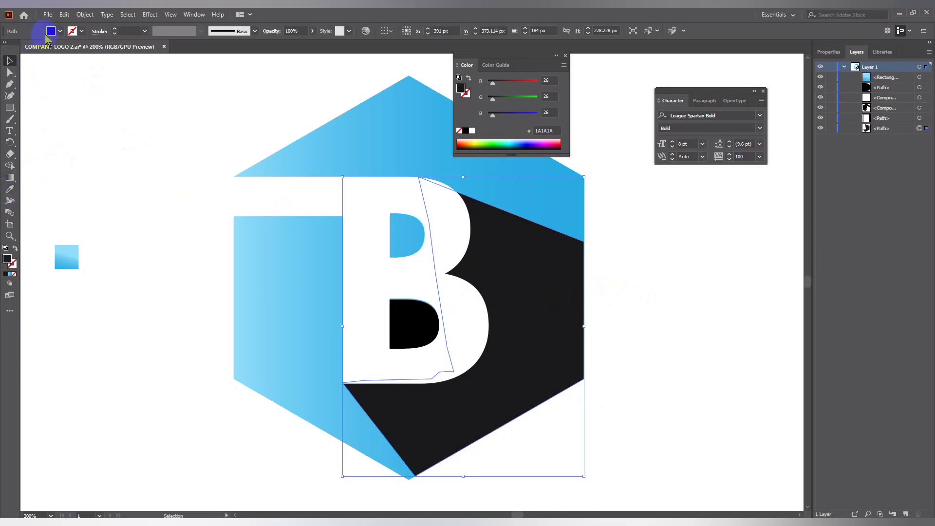
# Fill the right facet with mid blue, then darken it in the Color Picker.
pyautogui.click(59, 31)
pyautogui.click(63, 61)
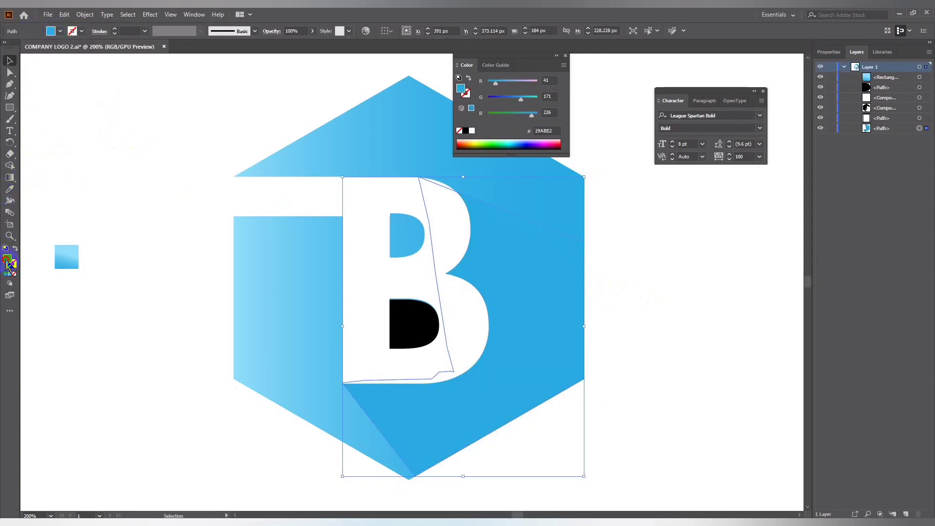
pyautogui.doubleClick(9, 261)
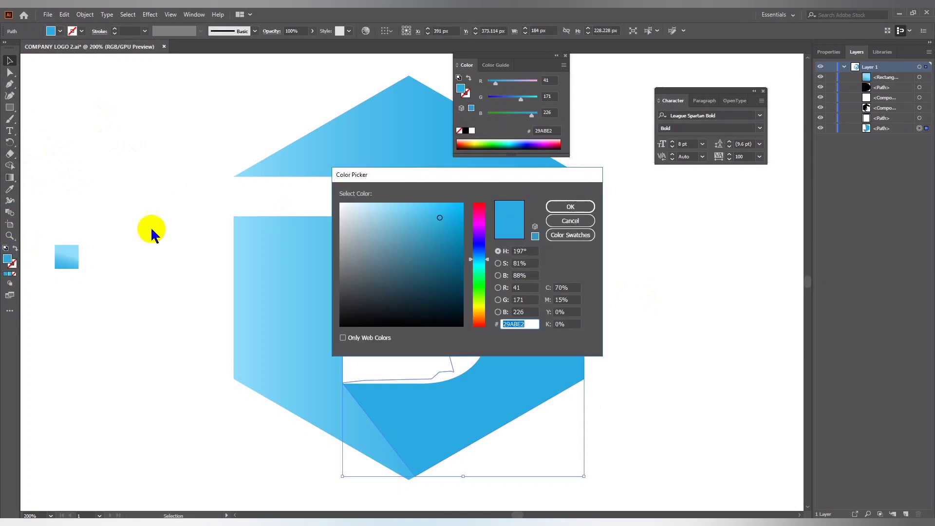
pyautogui.moveTo(461, 186); pyautogui.dragTo(175, 238)
pyautogui.moveTo(141, 280); pyautogui.dragTo(172, 305)
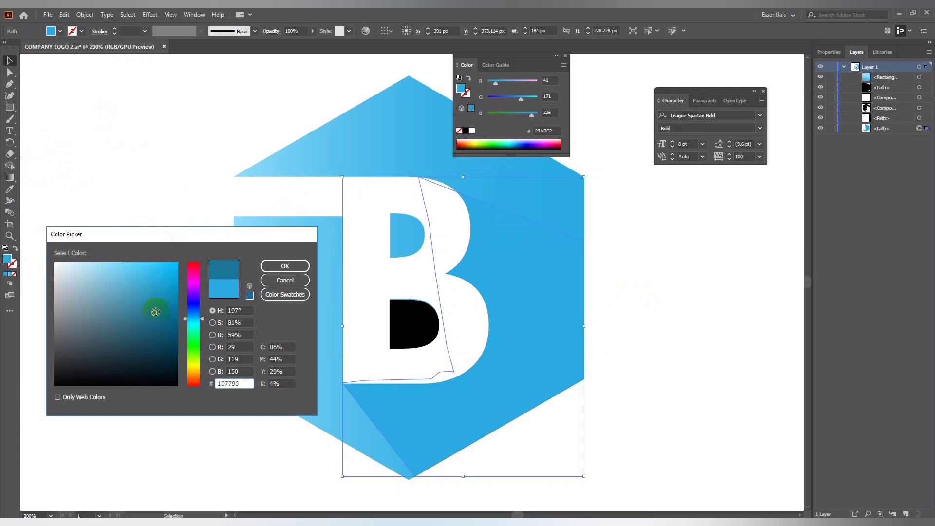
pyautogui.moveTo(146, 307); pyautogui.dragTo(138, 303)
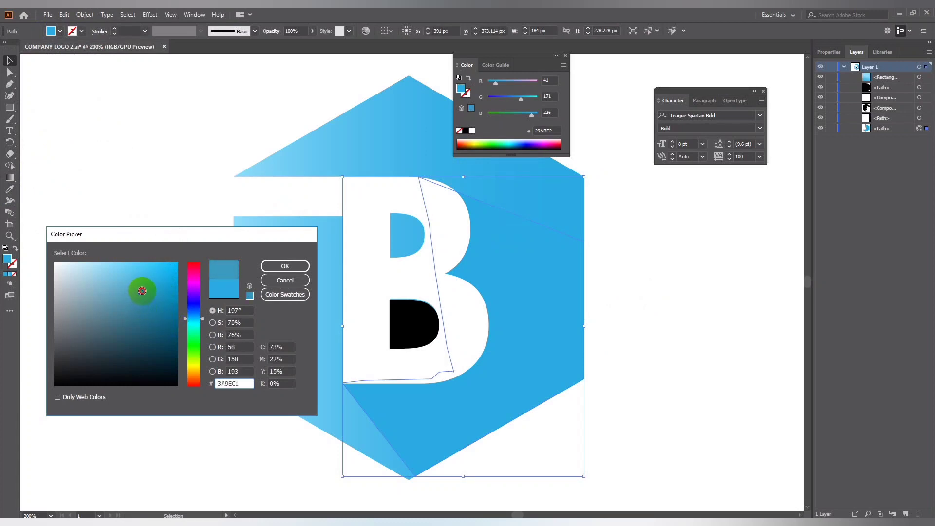
pyautogui.click(285, 266)
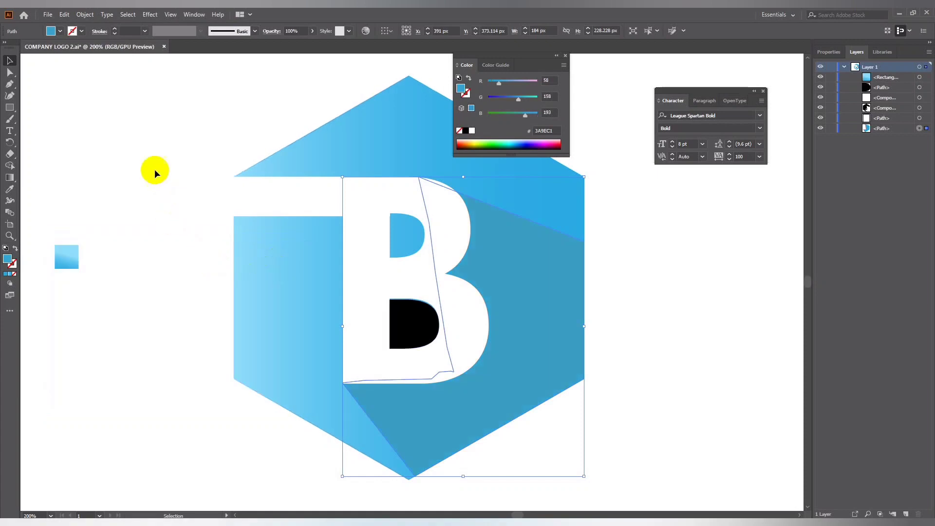
# Try lighter blue, light cyan and dark teal fills on the right facet.
pyautogui.doubleClick(7, 258)
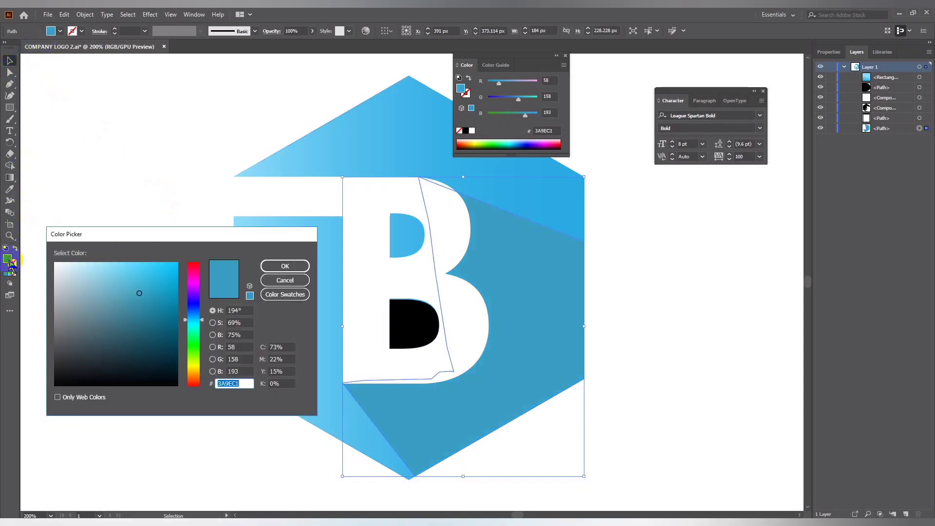
pyautogui.moveTo(133, 273); pyautogui.dragTo(128, 285)
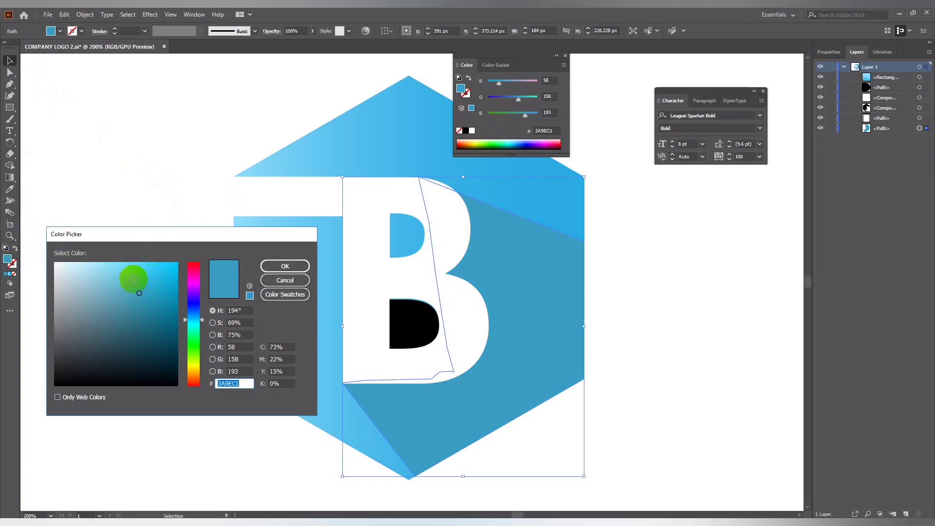
pyautogui.click(264, 266)
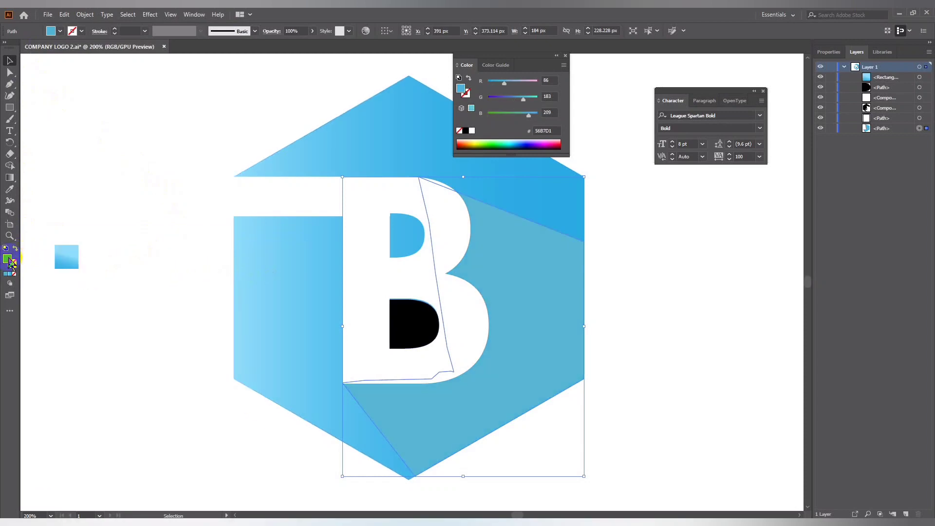
pyautogui.doubleClick(7, 259)
pyautogui.click(130, 267)
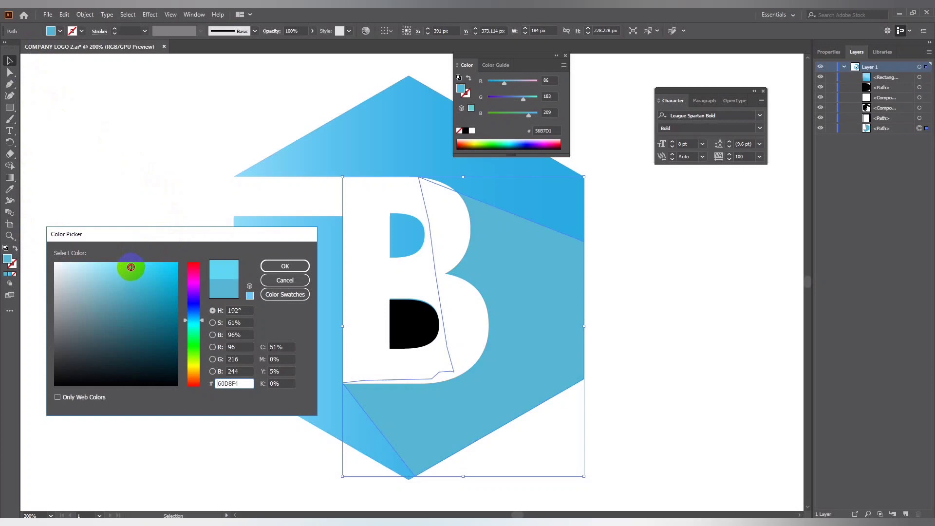
pyautogui.click(285, 266)
pyautogui.doubleClick(7, 259)
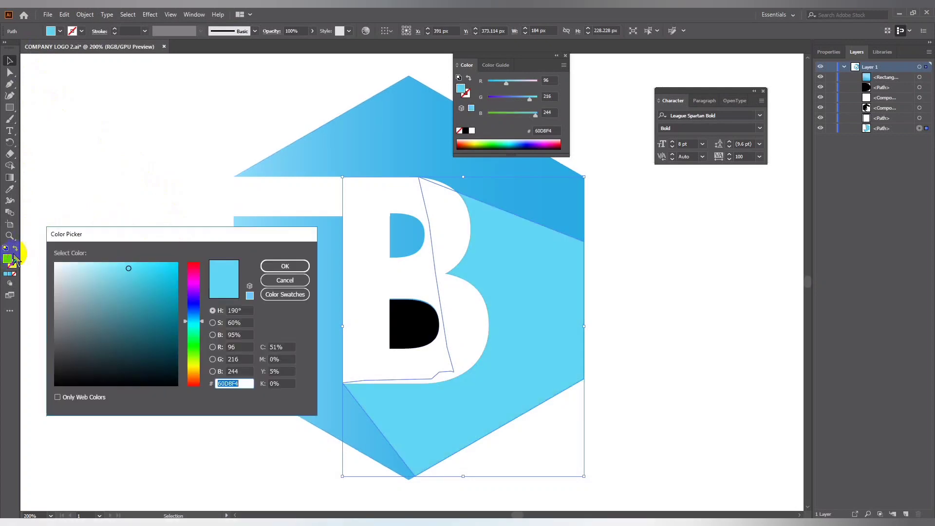
pyautogui.moveTo(165, 275); pyautogui.dragTo(173, 312)
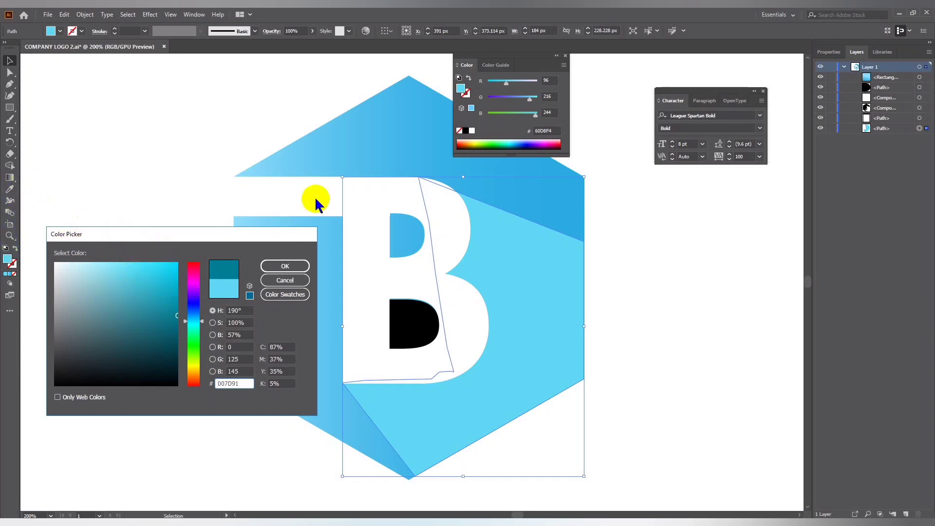
pyautogui.click(345, 157)
pyautogui.click(285, 266)
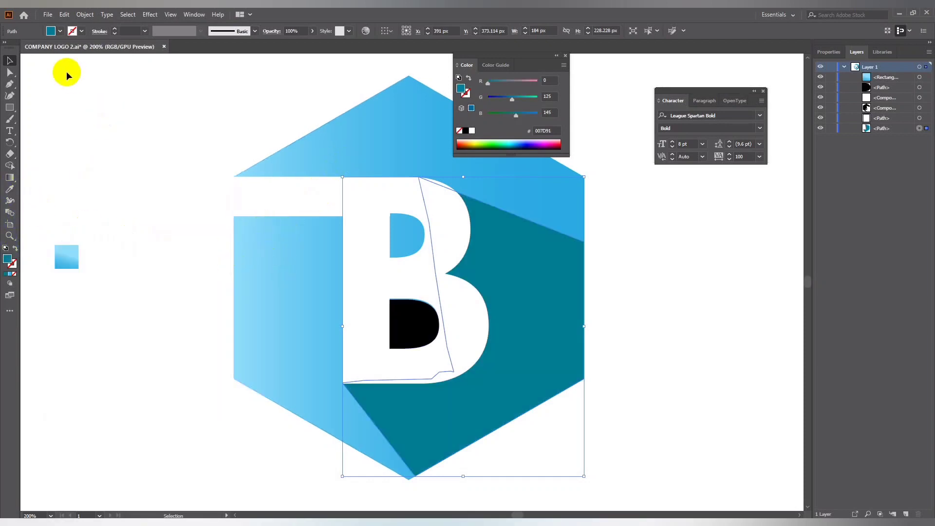
# Reset the facet to the standard mid blue swatch, then deepen it slightly.
pyautogui.click(61, 32)
pyautogui.click(68, 55)
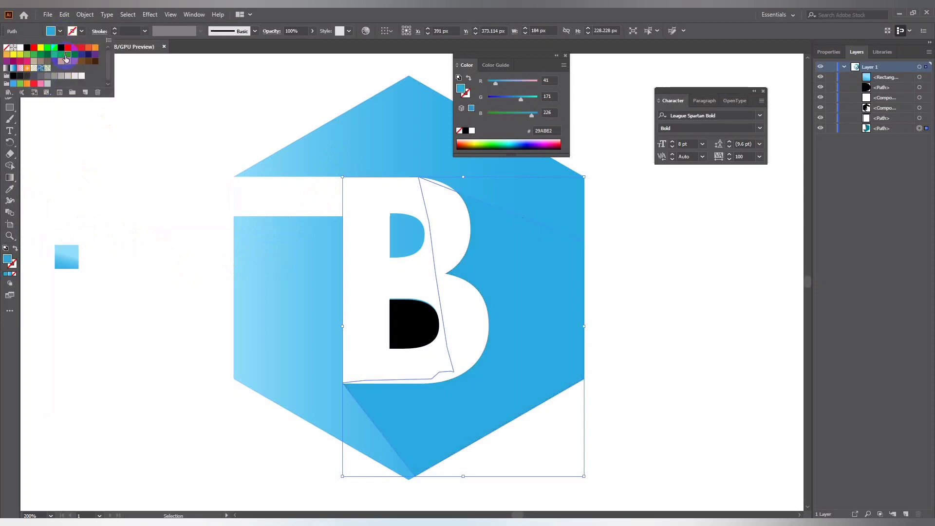
pyautogui.doubleClick(7, 260)
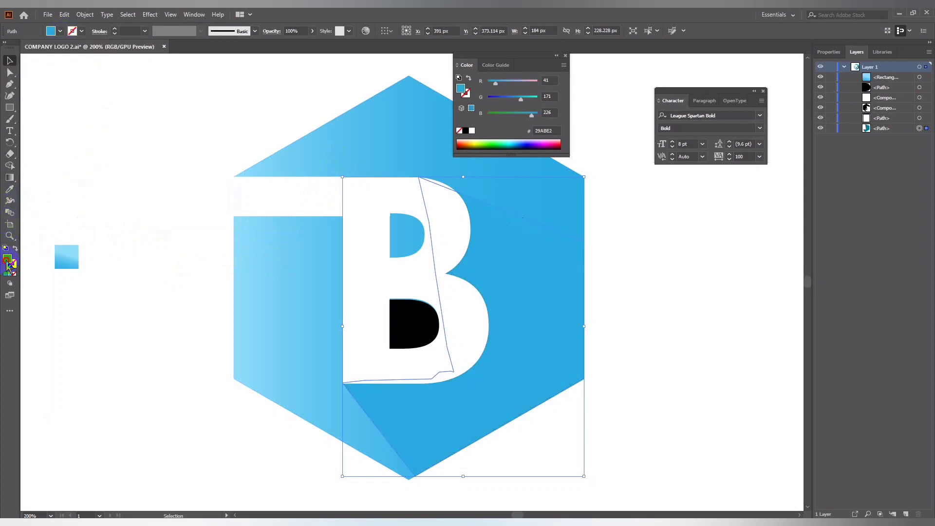
pyautogui.click(162, 284)
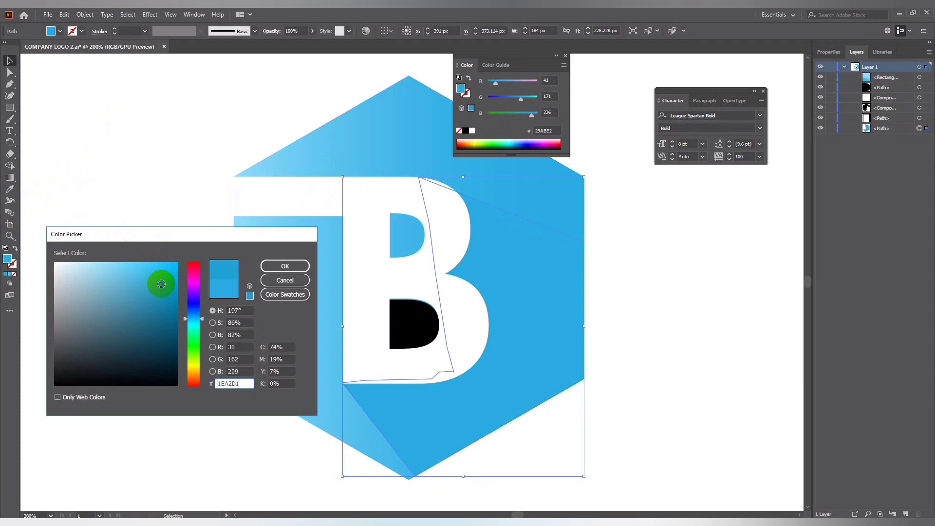
pyautogui.click(285, 265)
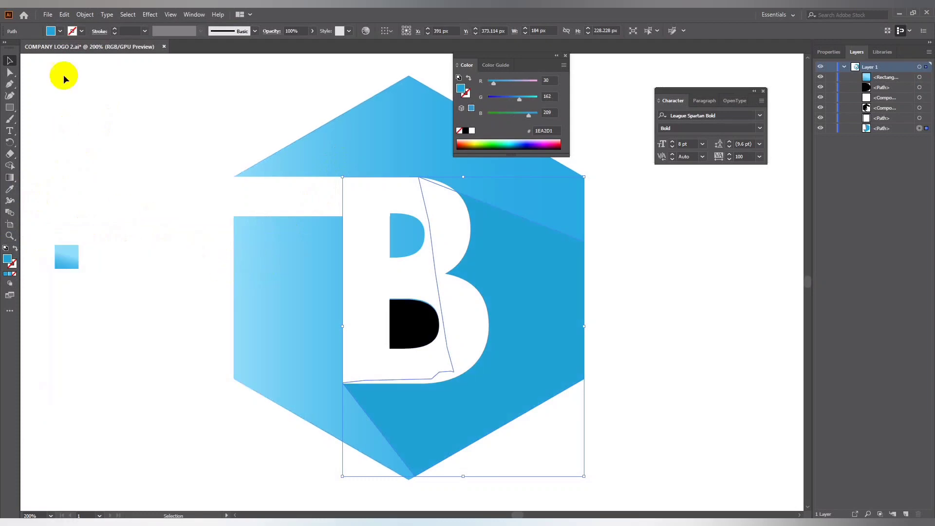
pyautogui.click(11, 193)
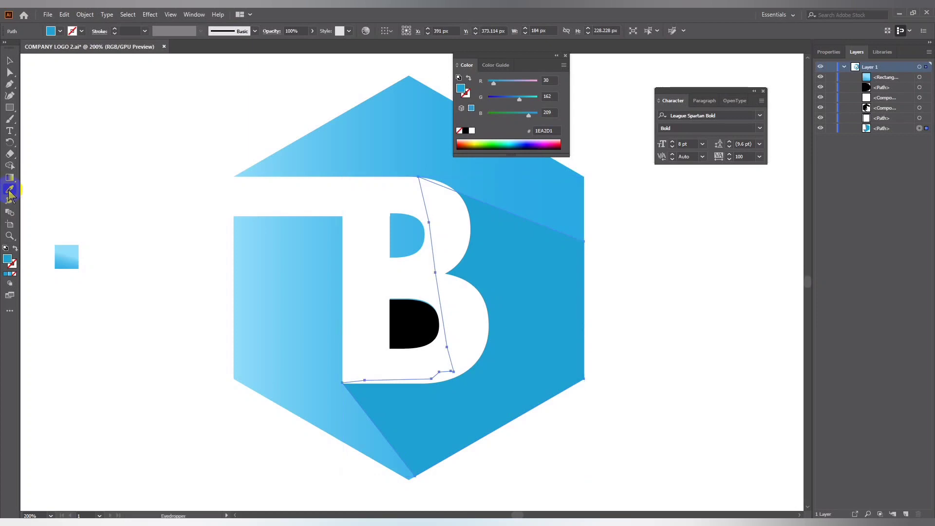
pyautogui.click(60, 31)
pyautogui.click(60, 31)
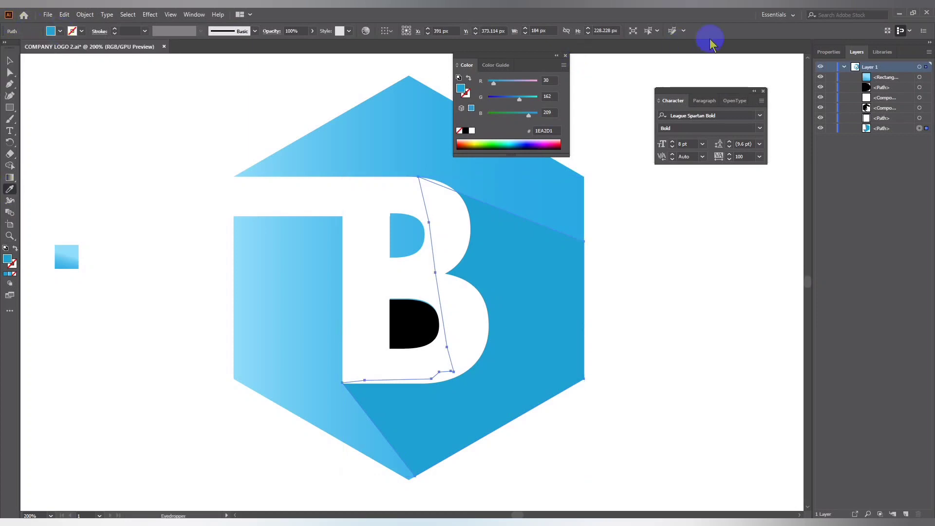
# Make the facet about half transparent and fill it with deeper teal 0B88AA.
pyautogui.click(824, 53)
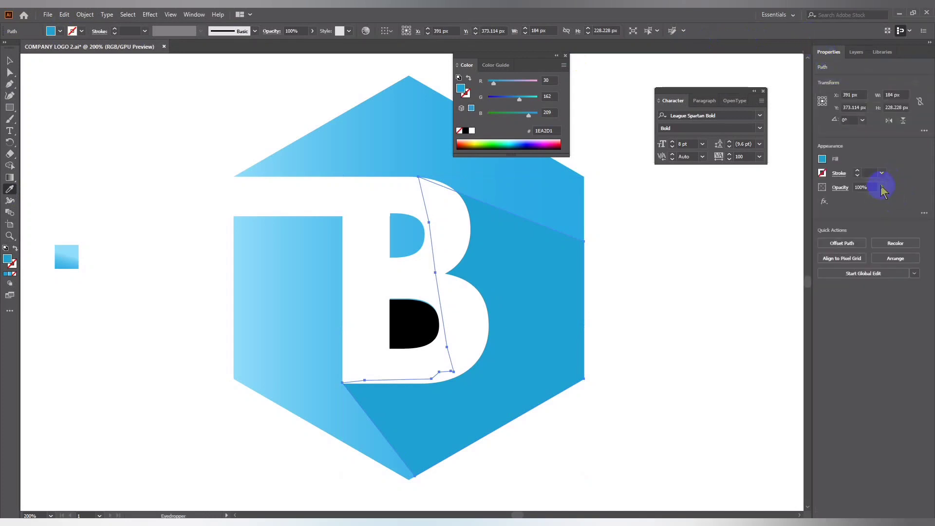
pyautogui.moveTo(865, 200)
pyautogui.mouseDown()
pyautogui.moveTo(855, 204)
pyautogui.moveTo(893, 199)
pyautogui.mouseUp()
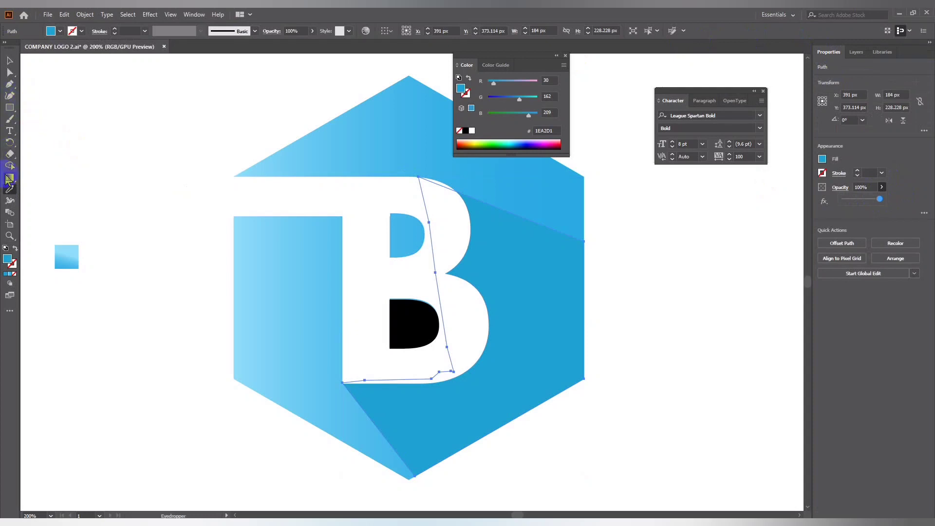
pyautogui.doubleClick(10, 265)
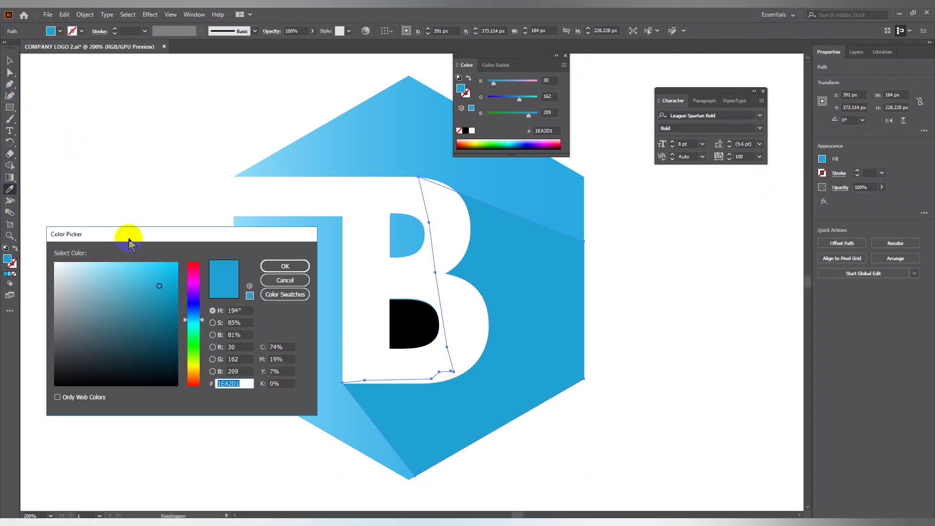
pyautogui.moveTo(130, 271)
pyautogui.mouseDown()
pyautogui.moveTo(170, 295)
pyautogui.moveTo(180, 319)
pyautogui.moveTo(171, 302)
pyautogui.mouseUp()
pyautogui.click(176, 323)
pyautogui.click(285, 266)
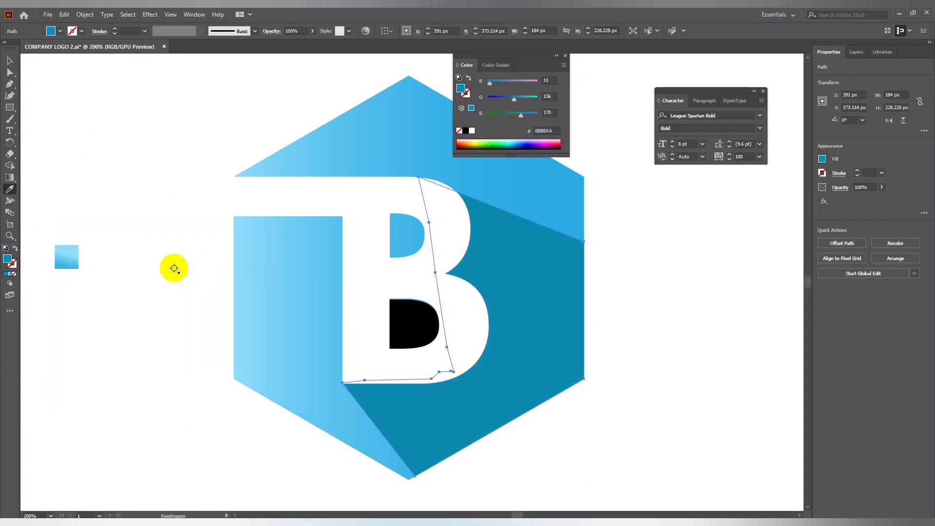
pyautogui.hotkey('ctrl', '-')
# Try grey and lighter grey swatches on the right facet, then plain blue.
pyautogui.hotkey('ctrl', '-')
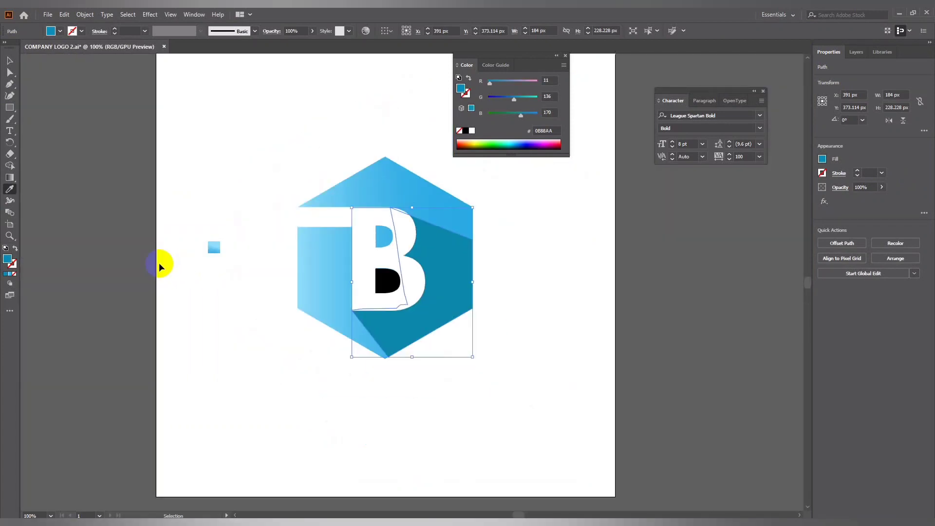
pyautogui.hotkey('ctrl', '-')
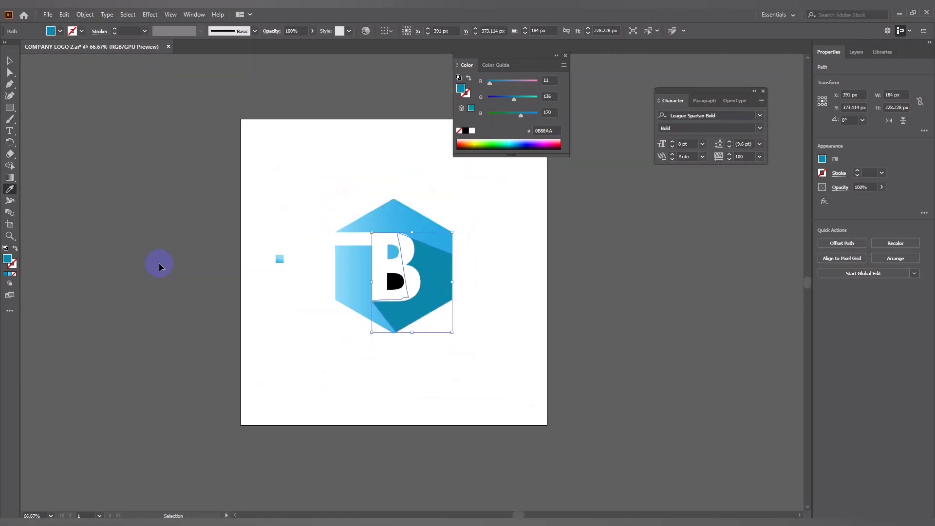
pyautogui.hotkey('ctrl', '+')
pyautogui.hotkey('ctrl', '+')
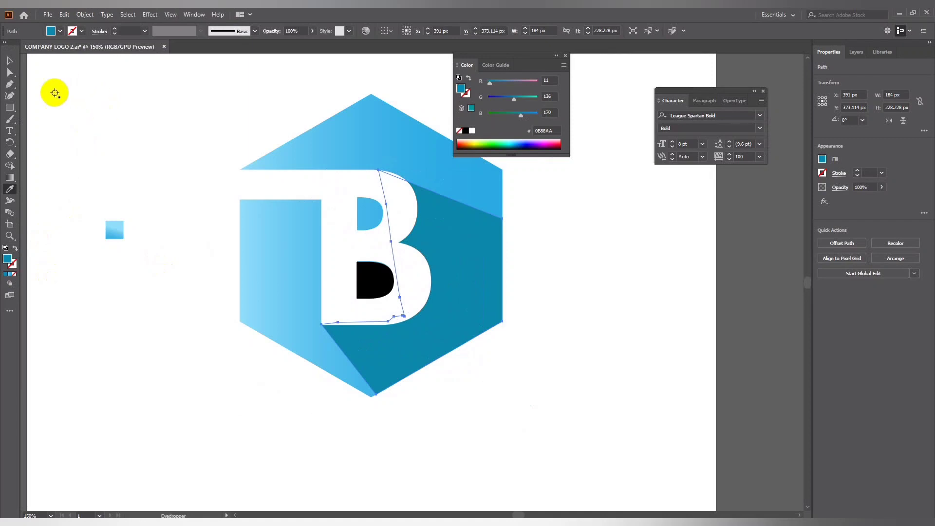
pyautogui.click(60, 31)
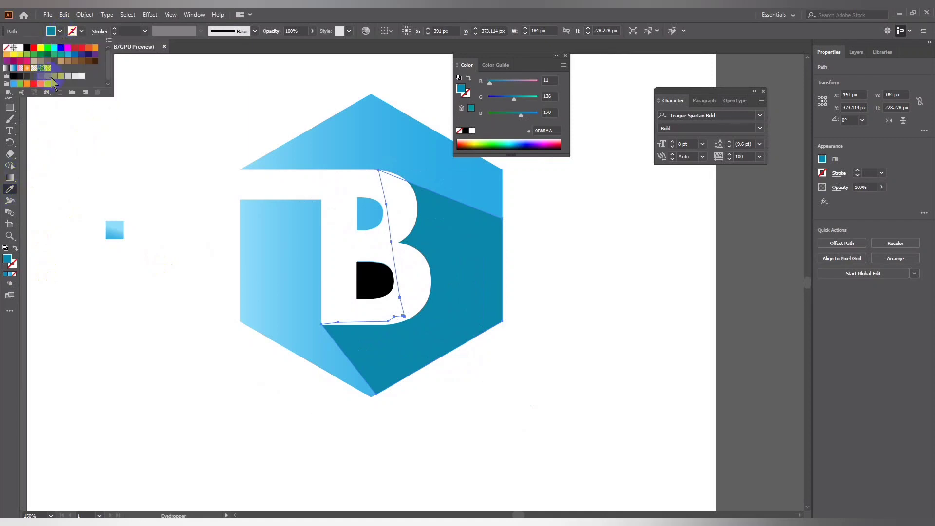
pyautogui.click(53, 77)
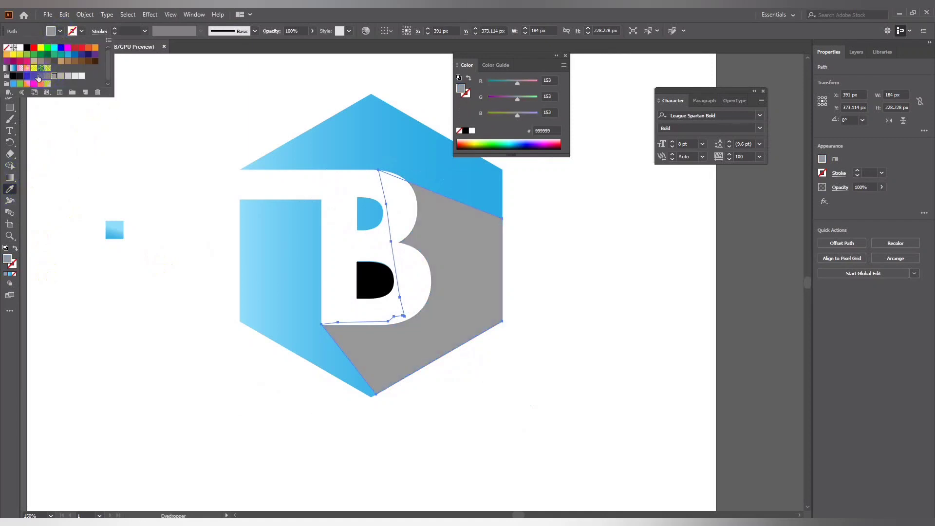
pyautogui.click(61, 77)
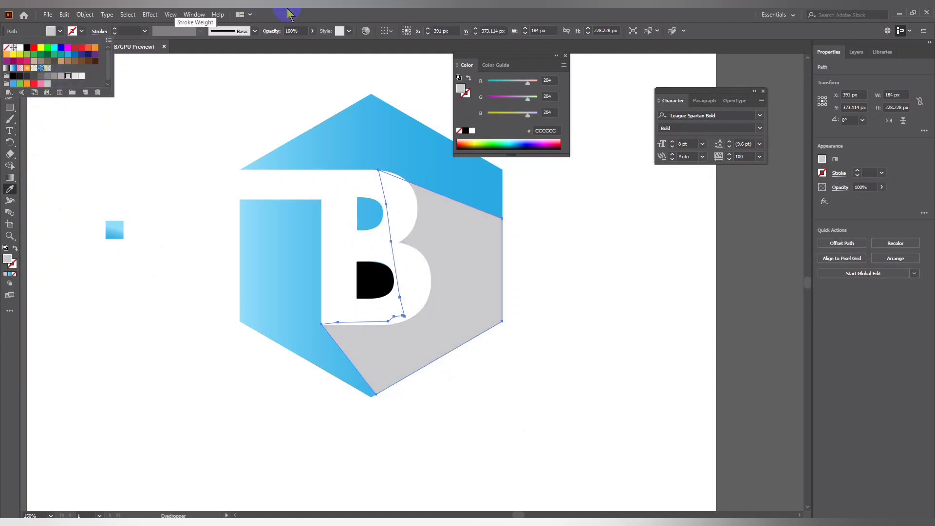
pyautogui.click(60, 31)
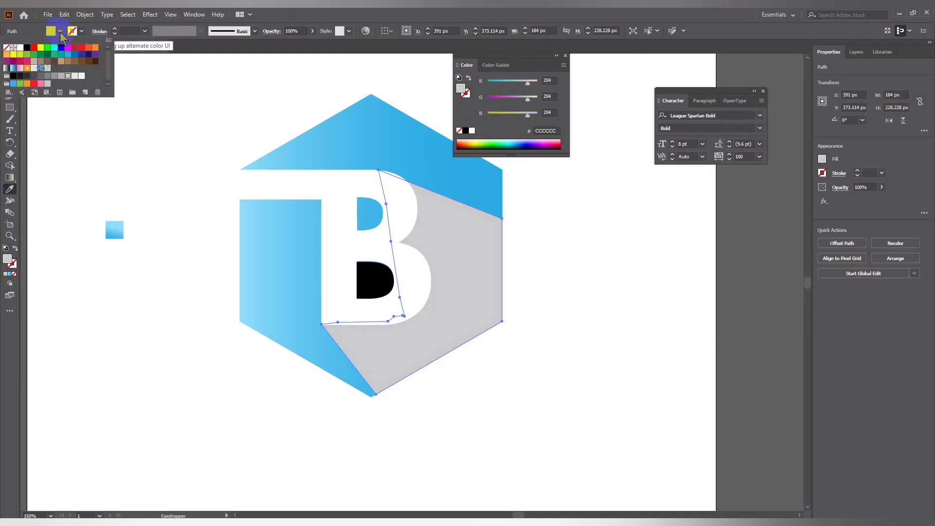
pyautogui.click(67, 60)
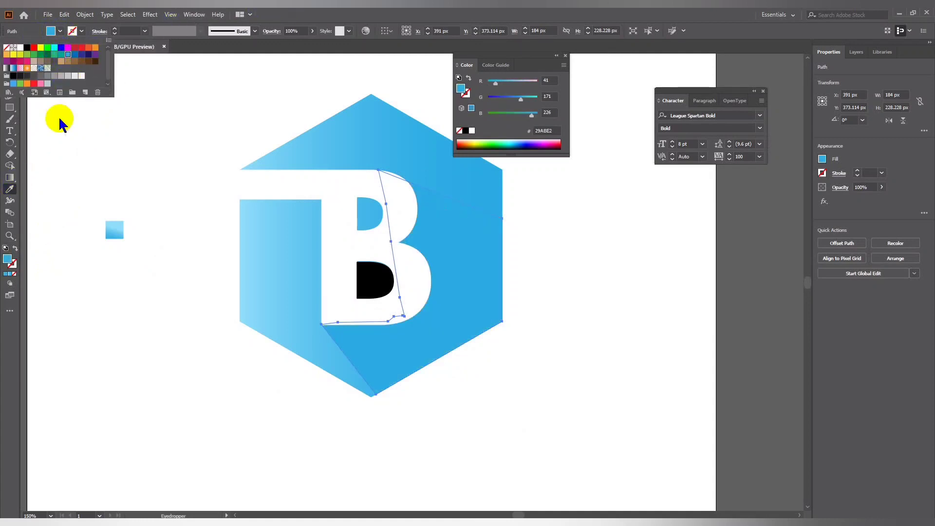
# Soften the right facet's blue to a lighter shade.
pyautogui.doubleClick(8, 259)
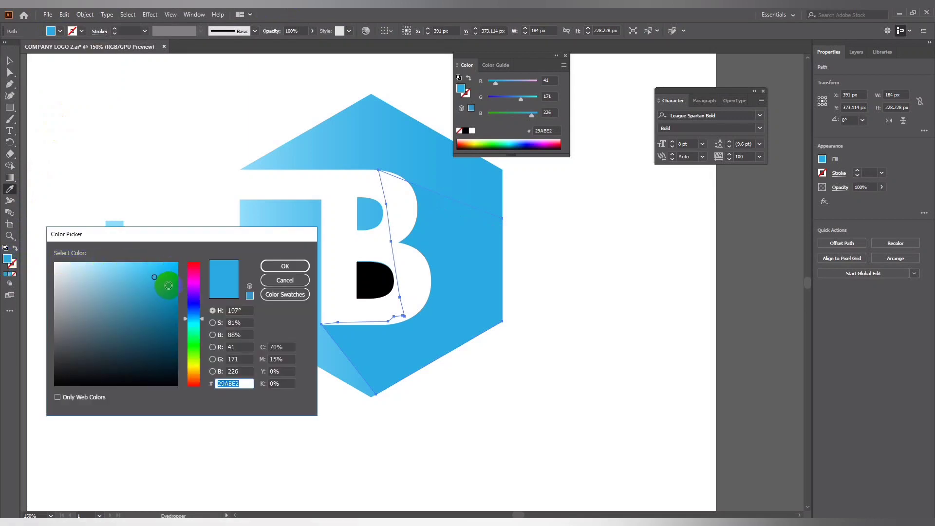
pyautogui.moveTo(168, 285)
pyautogui.mouseDown()
pyautogui.moveTo(111, 274)
pyautogui.moveTo(141, 270)
pyautogui.mouseUp()
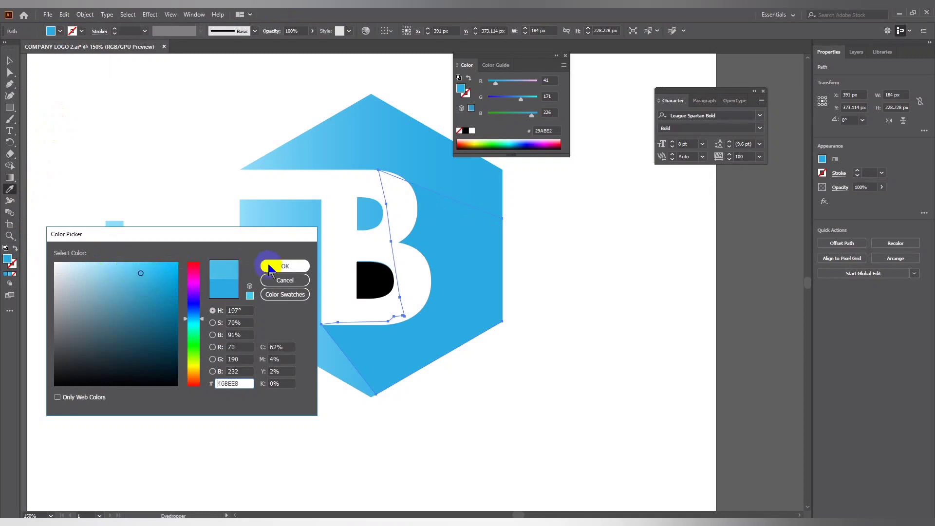
pyautogui.click(272, 267)
pyautogui.click(256, 268)
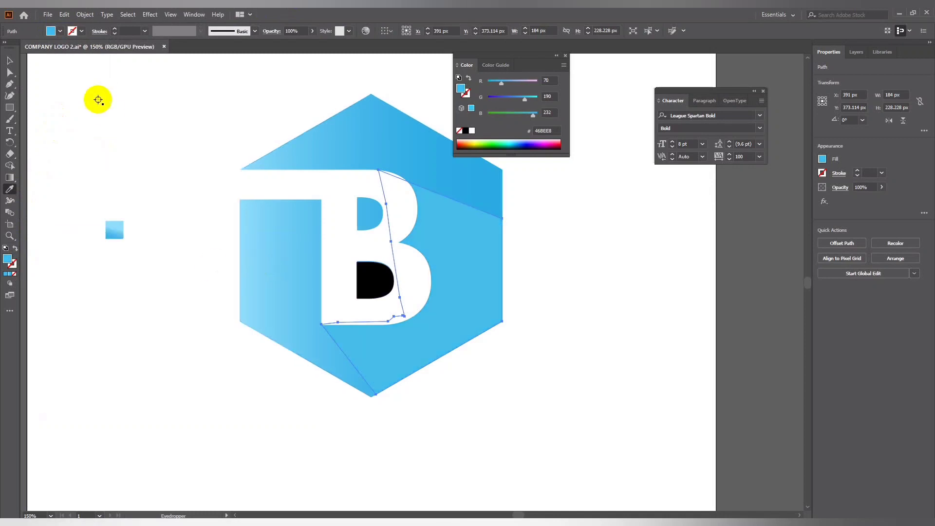
# Give the right facet a very dark petrol teal fill, #004A5B.
pyautogui.doubleClick(8, 263)
pyautogui.moveTo(138, 268)
pyautogui.mouseDown()
pyautogui.moveTo(176, 301)
pyautogui.moveTo(184, 341)
pyautogui.mouseUp()
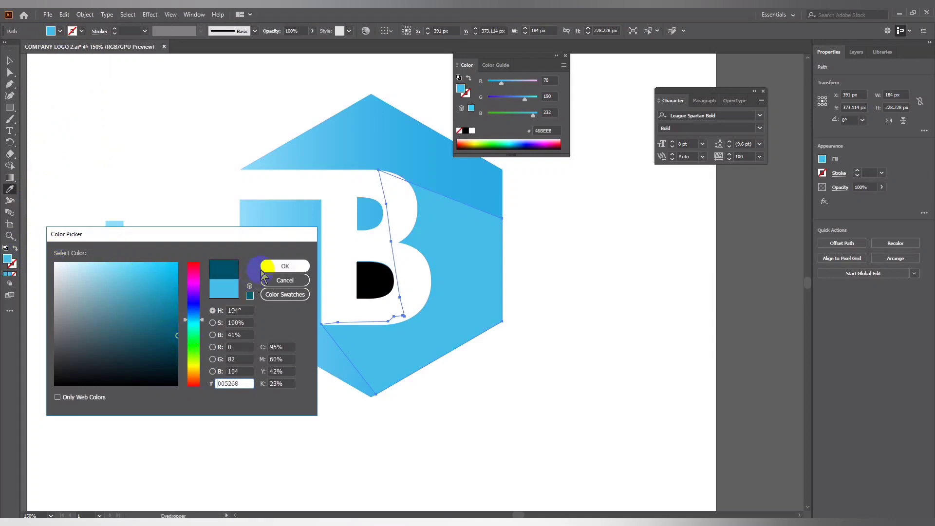
pyautogui.click(285, 266)
pyautogui.click(240, 268)
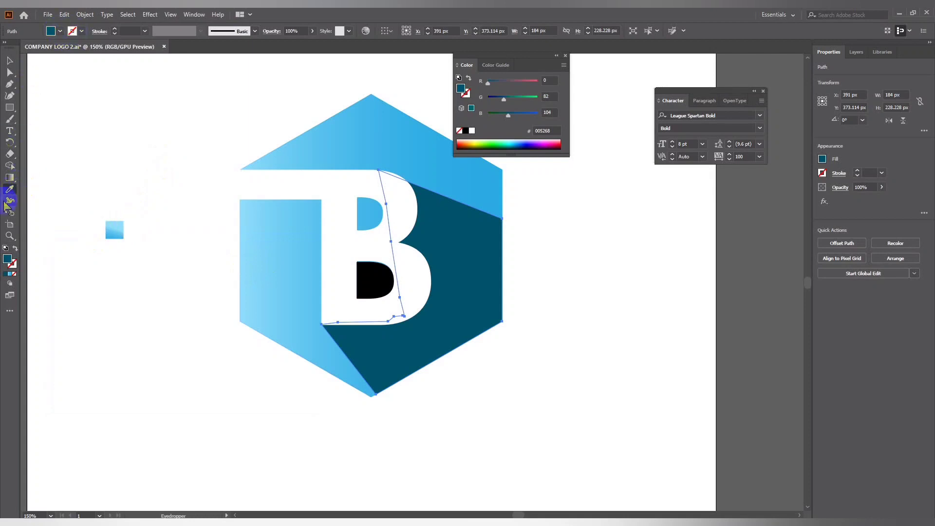
pyautogui.doubleClick(7, 260)
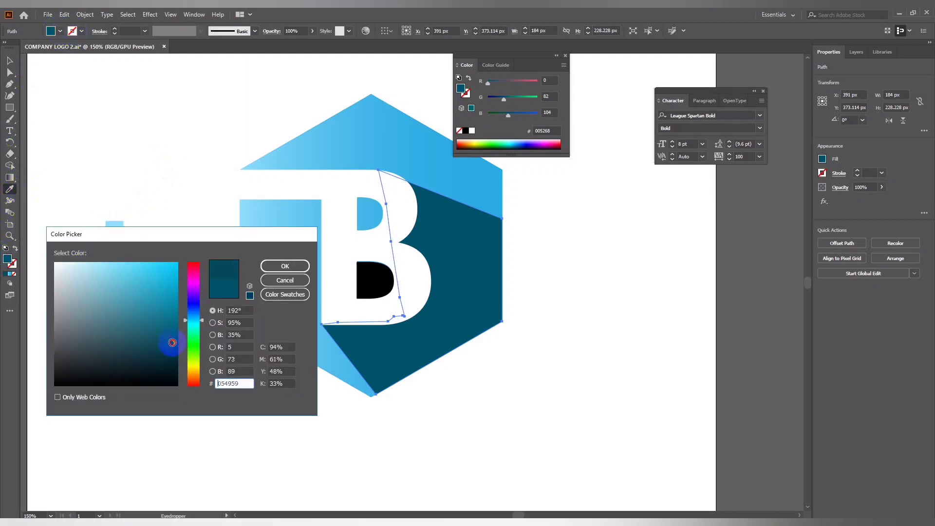
pyautogui.click(288, 268)
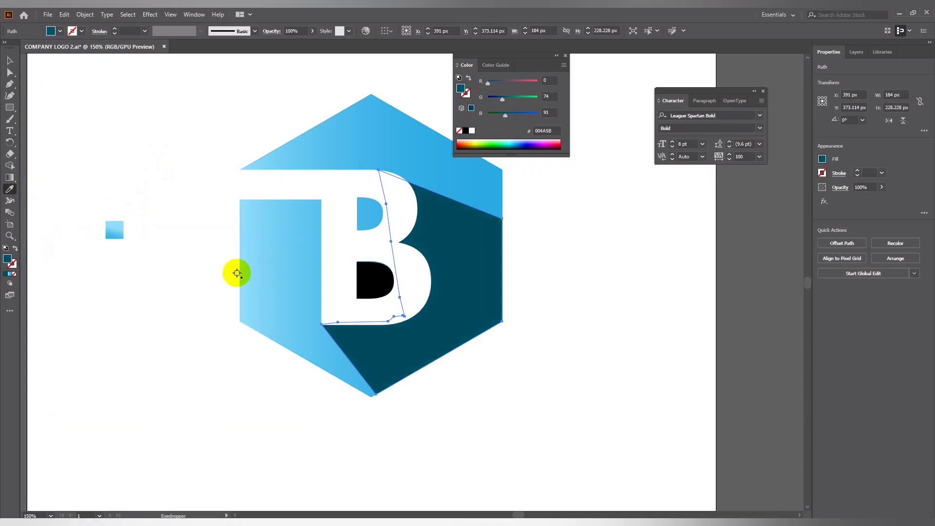
# Select the black lower counter of the B on its own.
pyautogui.click(9, 63)
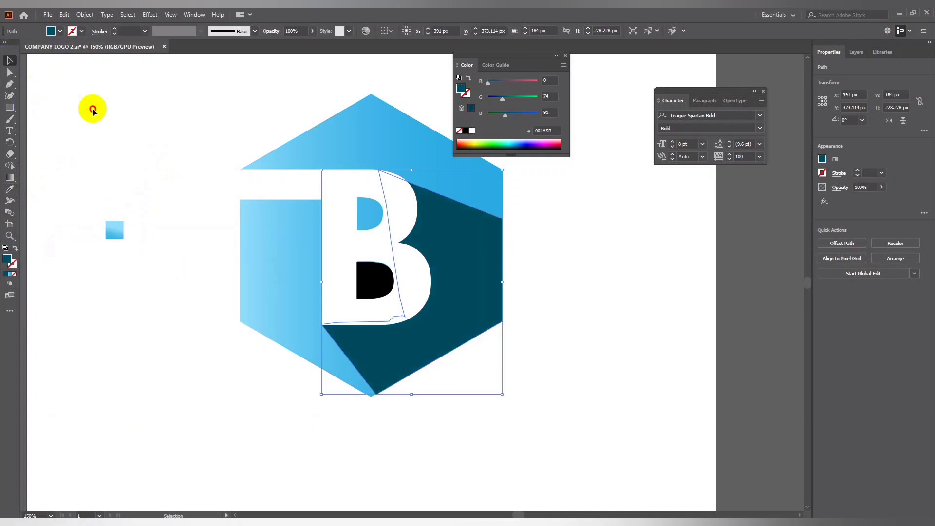
pyautogui.click(425, 392)
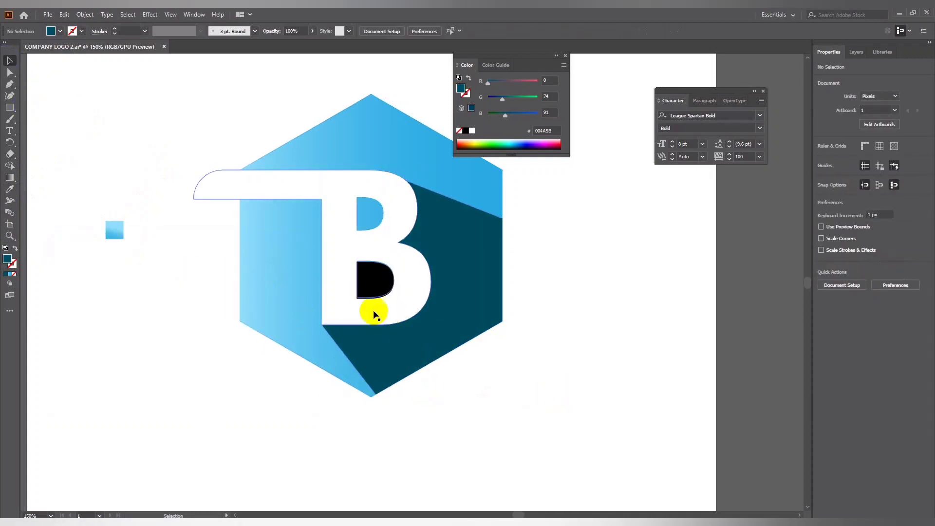
pyautogui.click(368, 285)
pyautogui.hotkey('ctrl', 'shift', 'a')
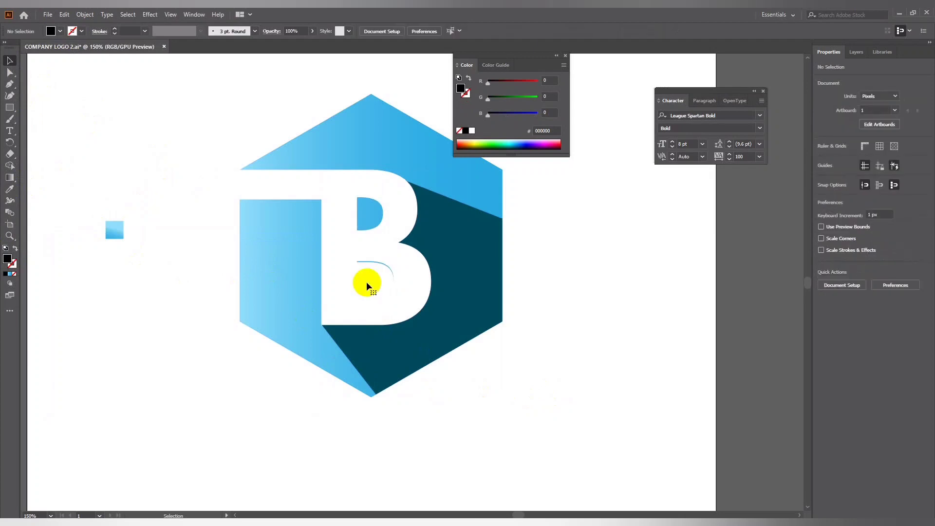
pyautogui.click(364, 281)
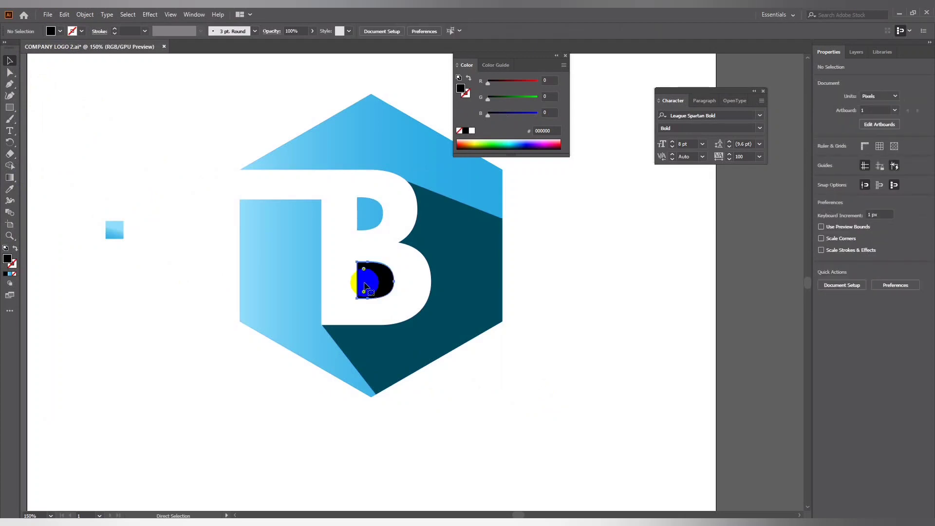
# Fill the lower counter with the hexagon's light-to-mid blue gradient, sampled with the Eyedropper.
pyautogui.click(9, 190)
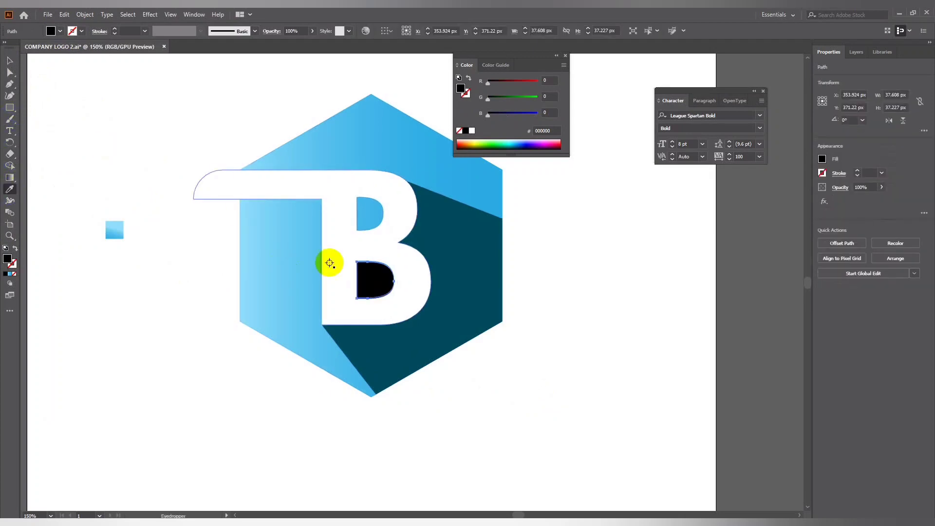
pyautogui.click(10, 275)
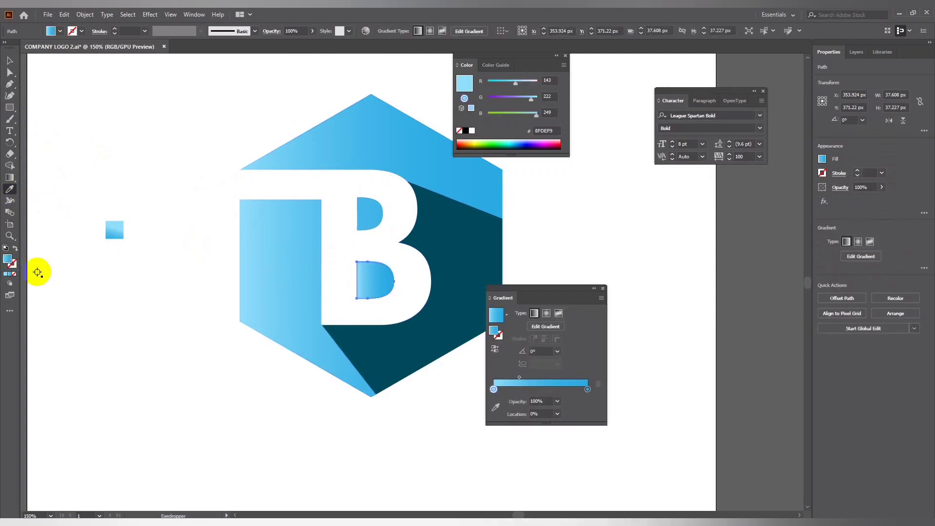
pyautogui.click(603, 288)
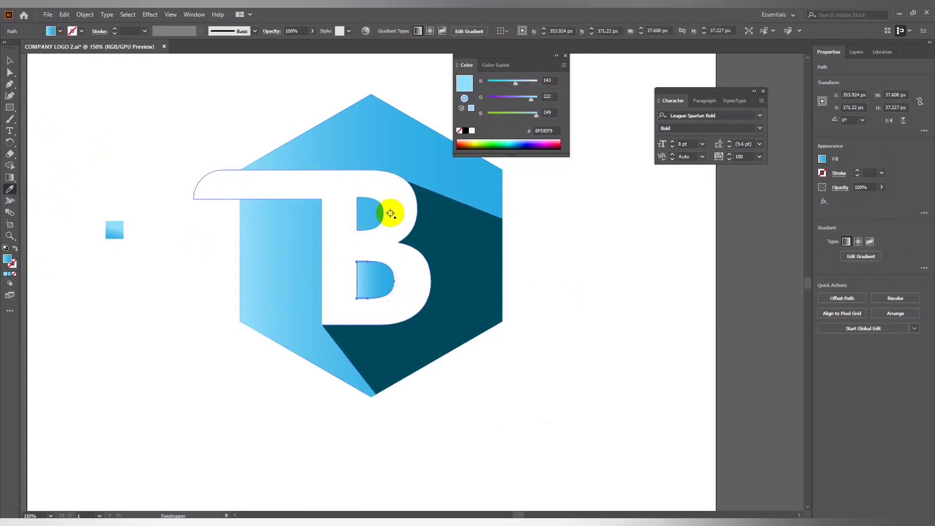
pyautogui.click(9, 61)
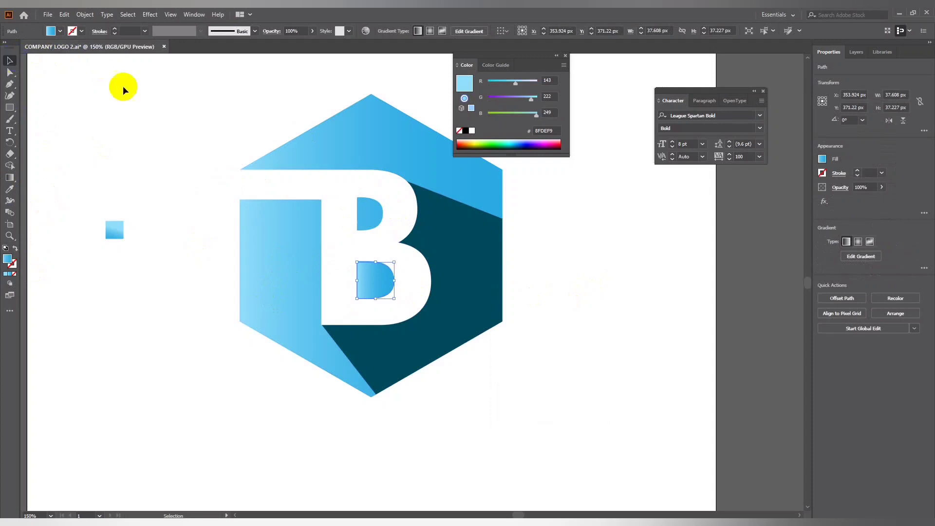
pyautogui.click(152, 177)
pyautogui.click(334, 271)
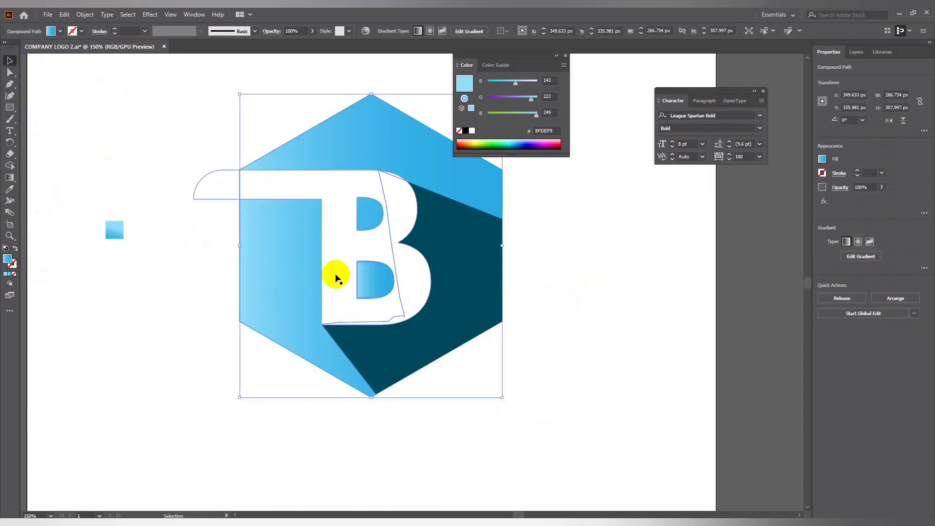
pyautogui.click(212, 332)
pyautogui.moveTo(230, 348); pyautogui.dragTo(253, 350)
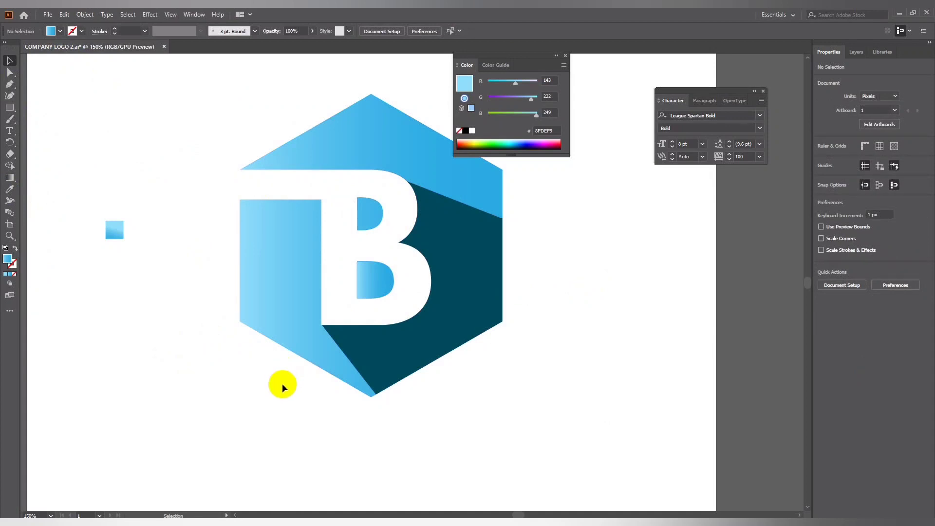
pyautogui.hotkey('ctrl', '-')
pyautogui.hotkey('ctrl', '-')
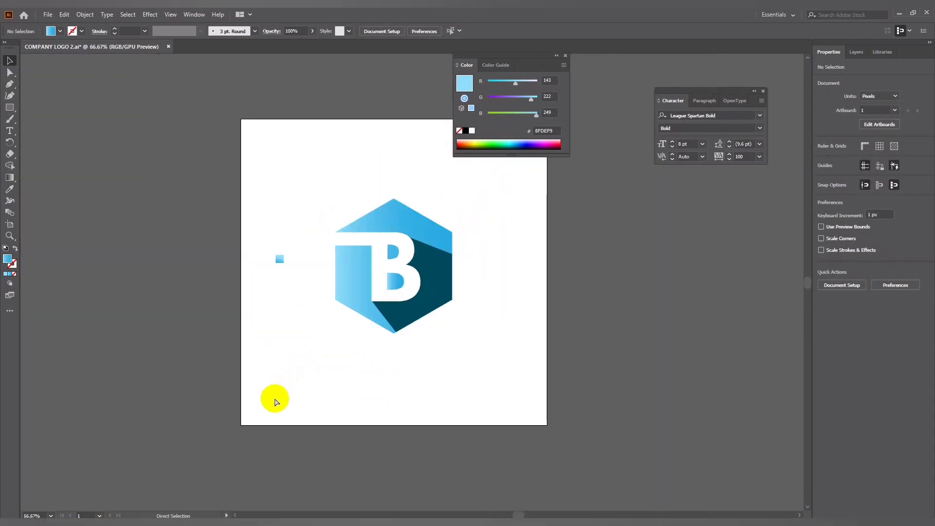
pyautogui.hotkey('ctrl', '+')
pyautogui.hotkey('ctrl', '+')
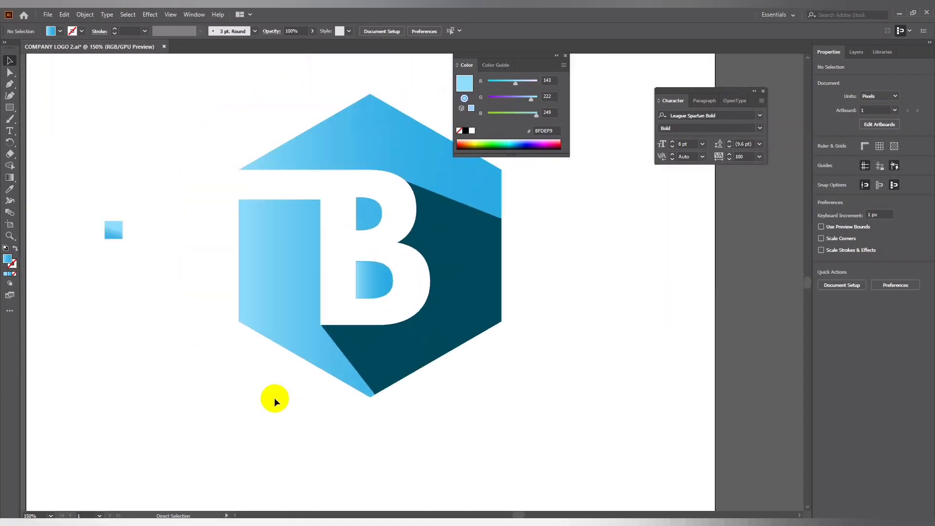
pyautogui.click(288, 340)
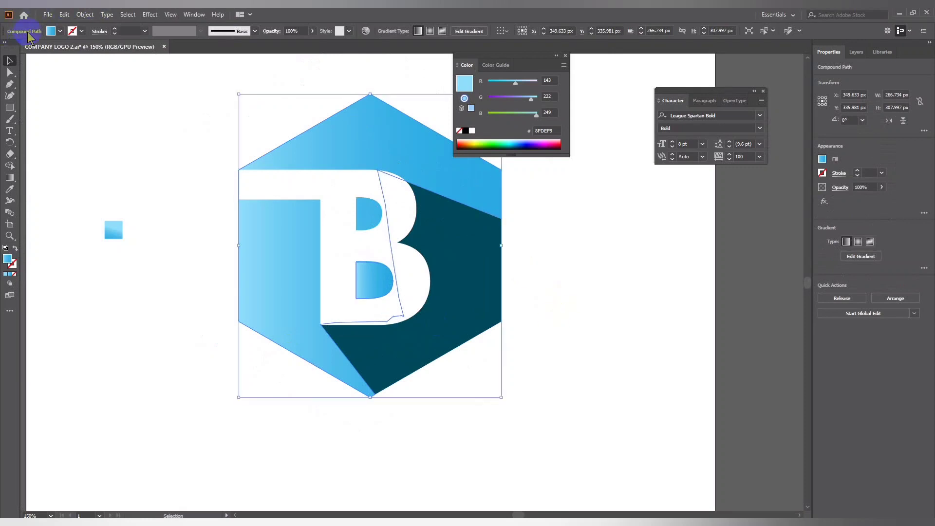
# Paste a copy of the hexagon in front of the original.
pyautogui.click(62, 34)
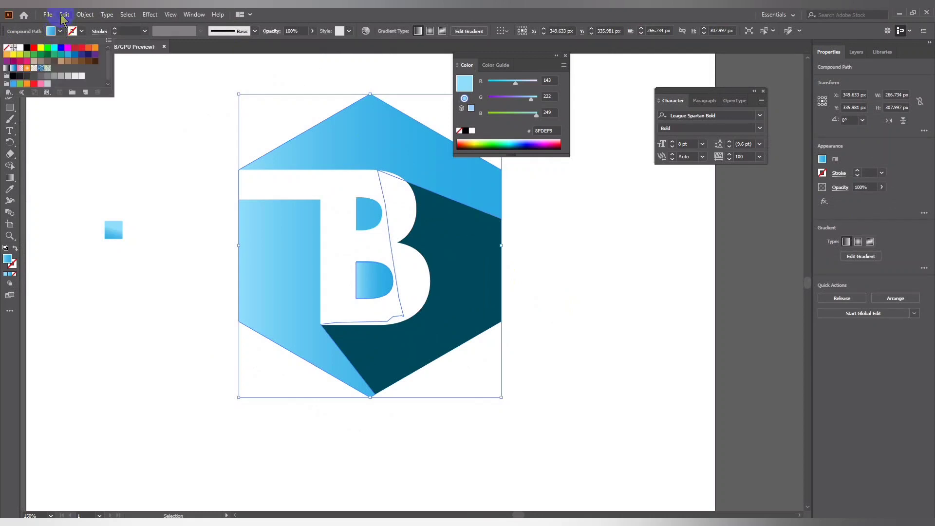
pyautogui.click(64, 14)
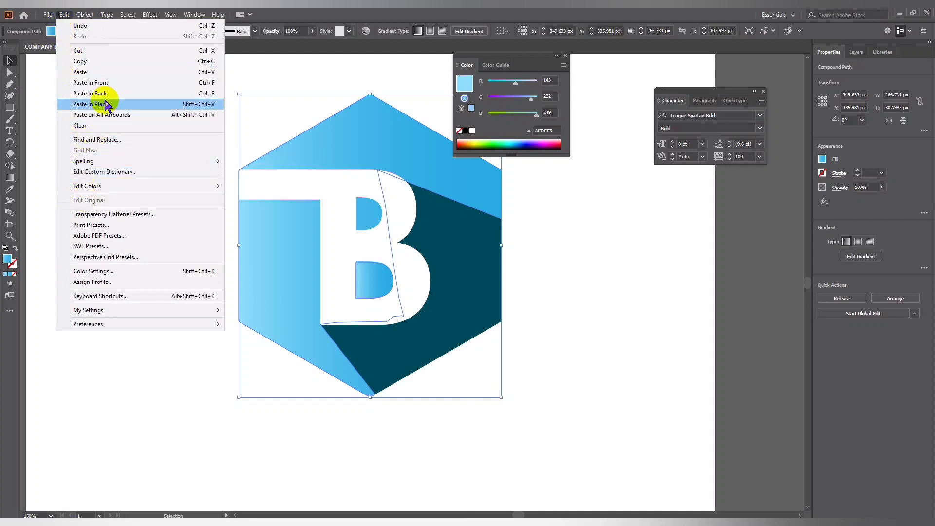
pyautogui.click(80, 72)
pyautogui.click(64, 15)
pyautogui.click(93, 82)
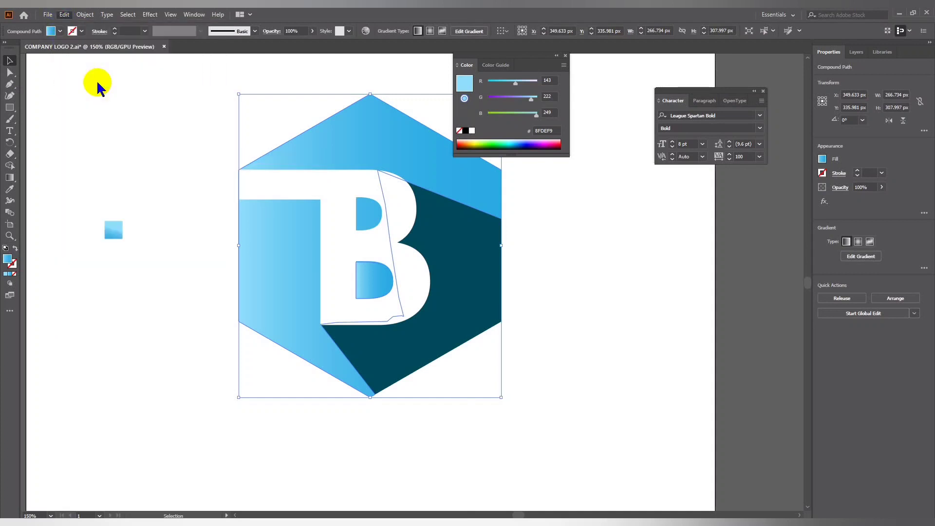
pyautogui.click(565, 55)
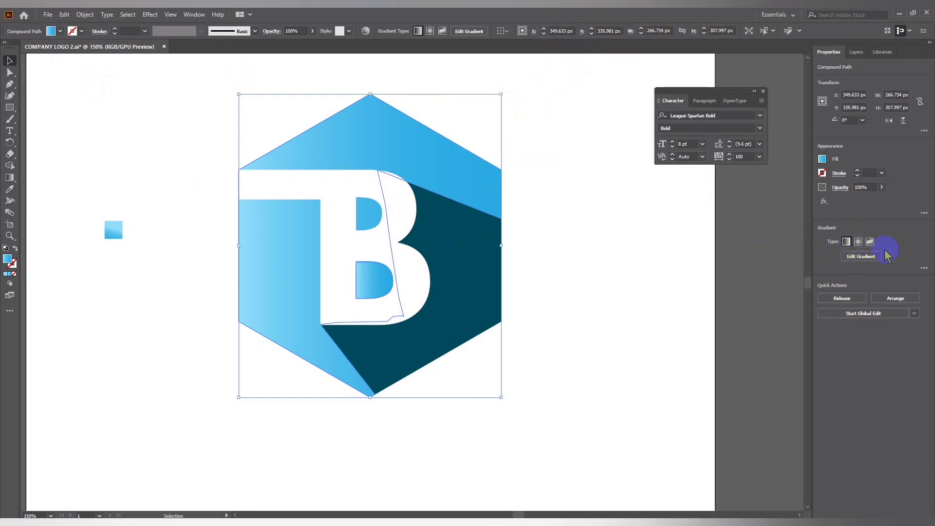
pyautogui.click(923, 267)
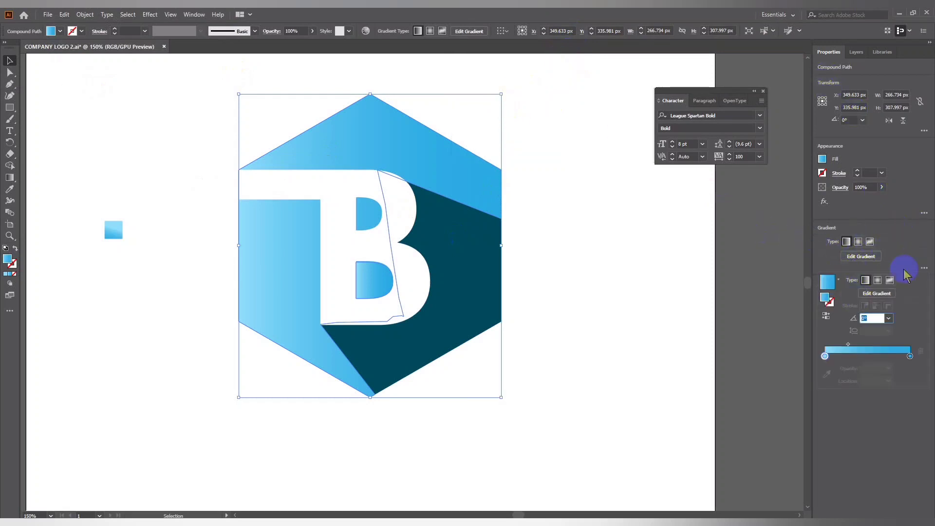
pyautogui.click(923, 267)
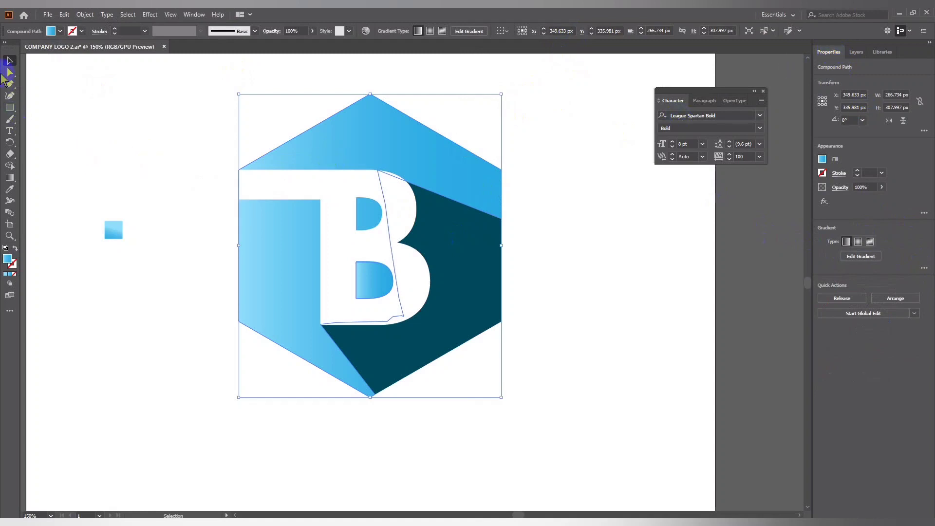
# Fill the hexagon copy with solid black and unite it with the dark teal facet.
pyautogui.click(60, 31)
pyautogui.click(26, 47)
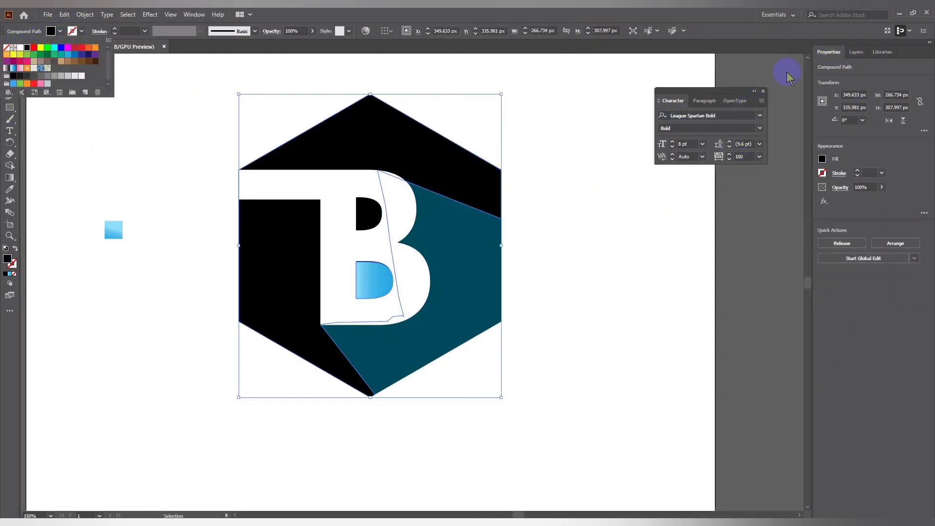
pyautogui.click(439, 261)
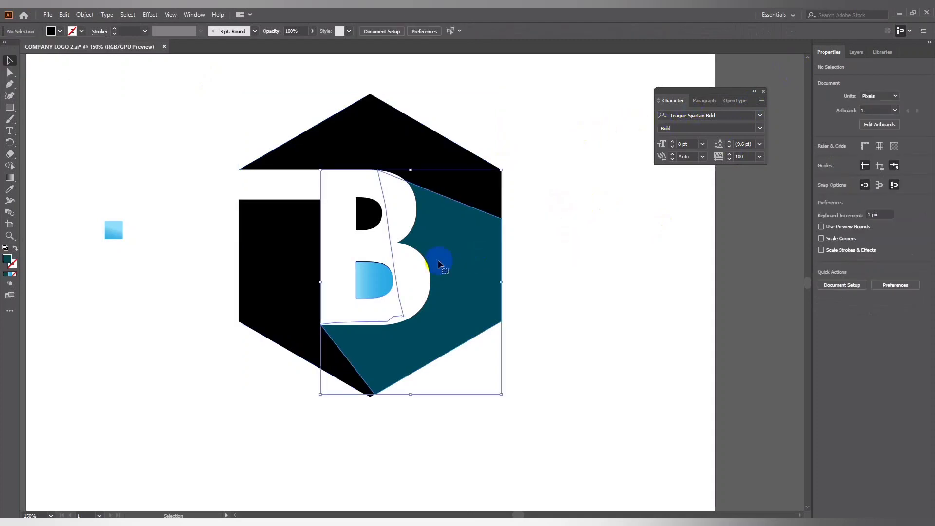
pyautogui.keyDown('shift'); pyautogui.click(473, 178); pyautogui.keyUp('shift')
pyautogui.click(835, 291)
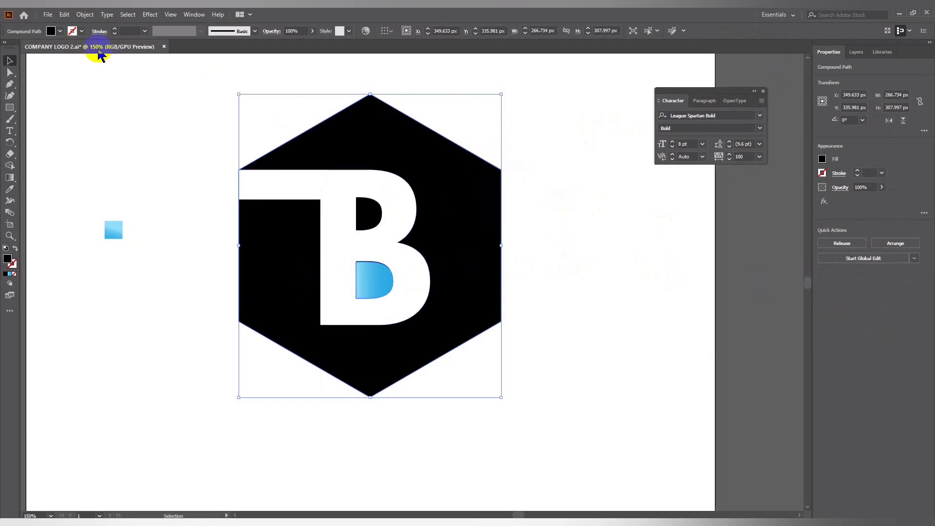
# Give the black hexagon a black stroke and no fill.
pyautogui.click(82, 32)
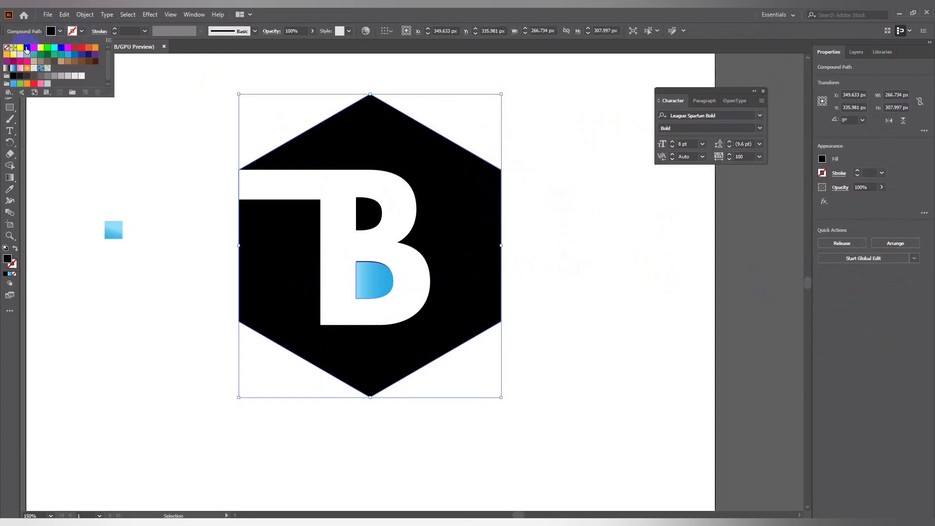
pyautogui.click(27, 48)
pyautogui.click(60, 31)
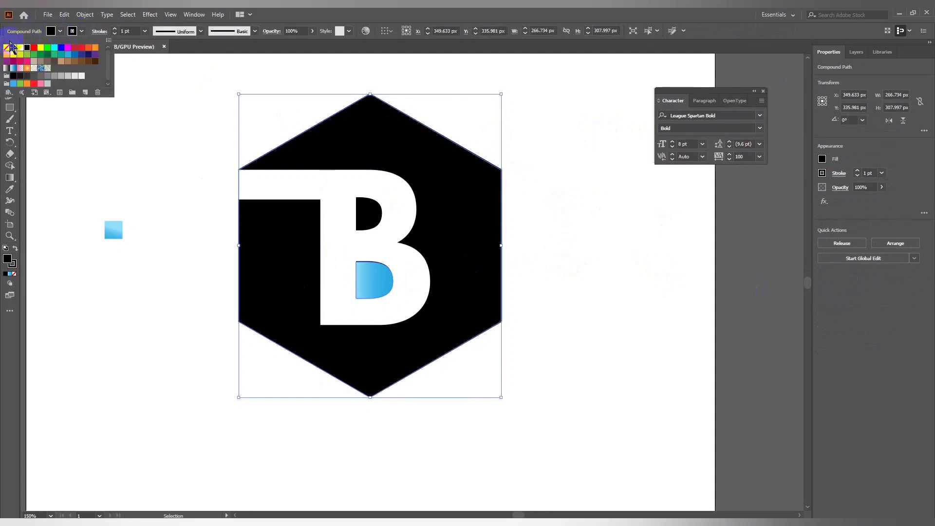
pyautogui.click(6, 47)
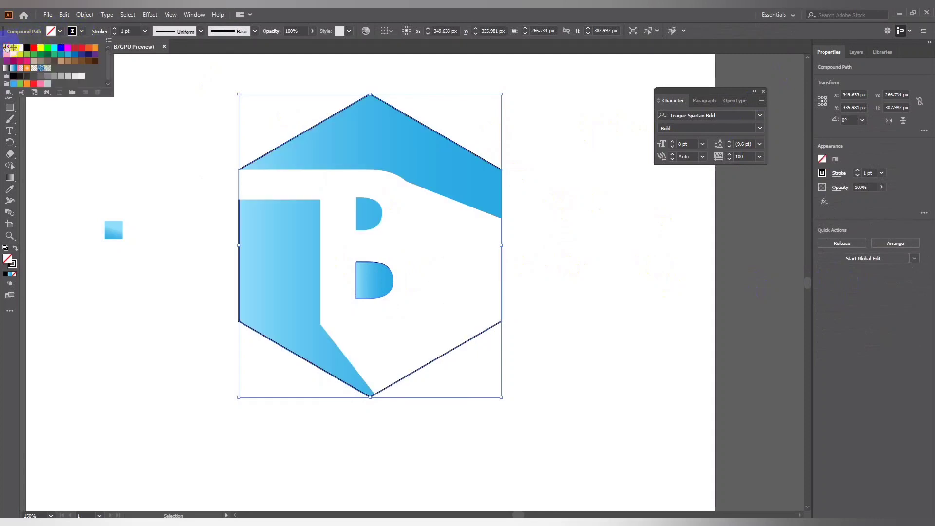
pyautogui.click(134, 30)
# Set the hexagon's stroke weight to 10 pt.
pyautogui.moveTo(129, 29); pyautogui.dragTo(118, 36)
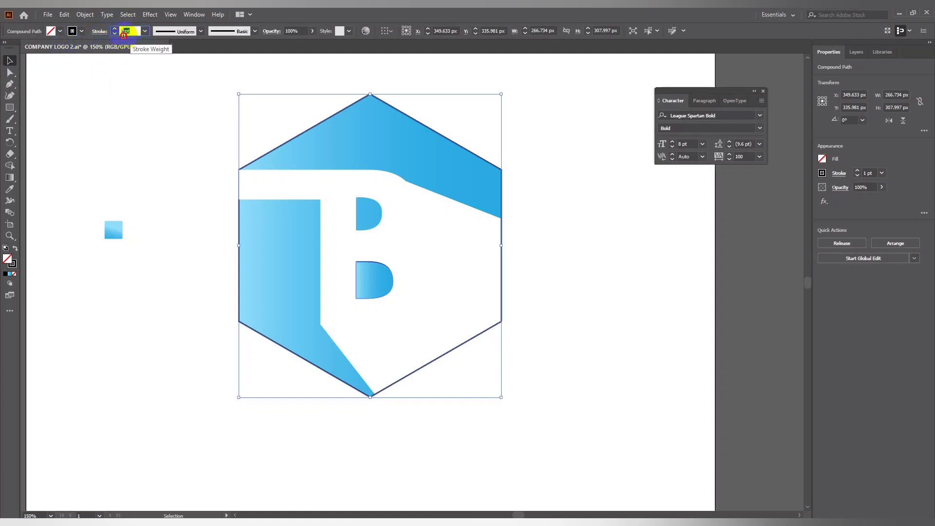
pyautogui.write('5')
pyautogui.press('Return')
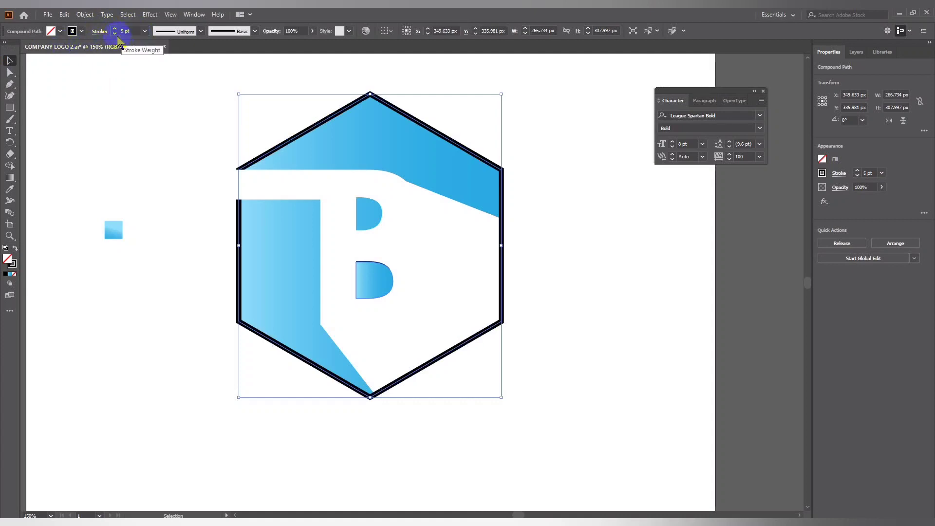
pyautogui.write('8')
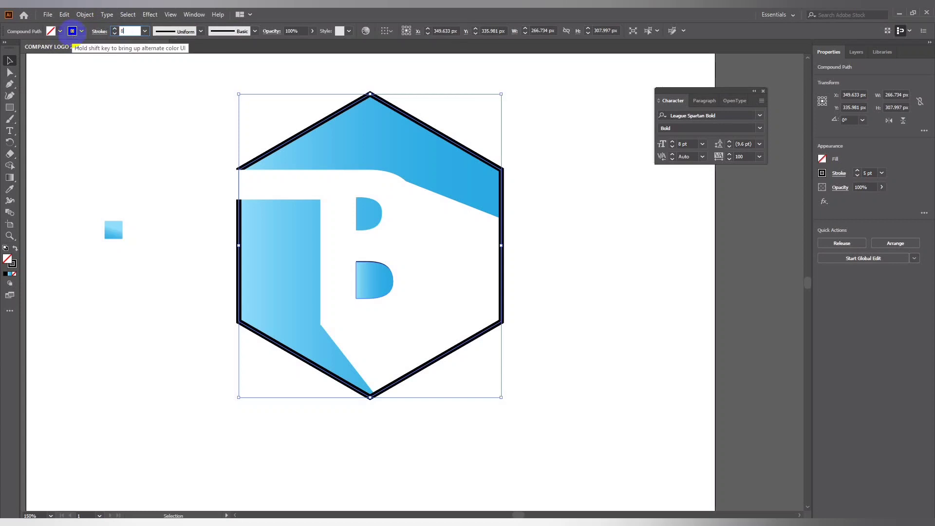
pyautogui.press('Return')
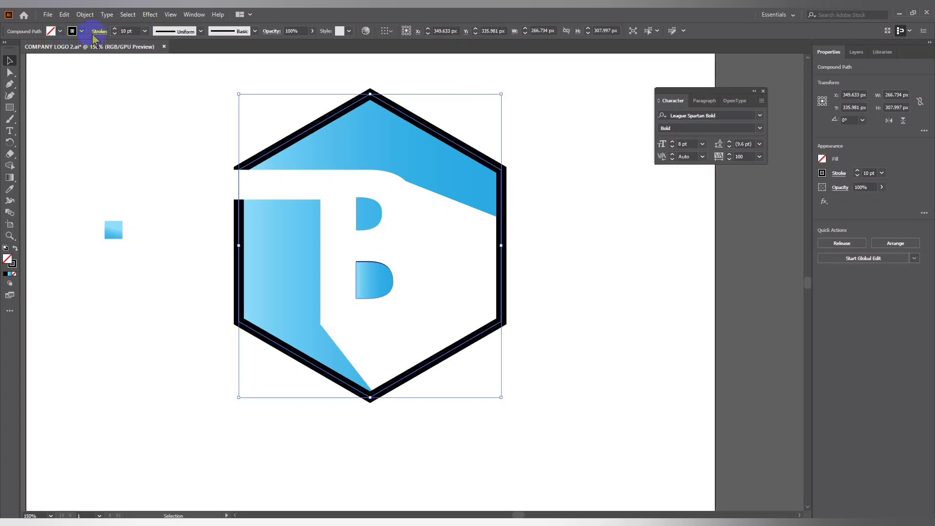
pyautogui.click(54, 83)
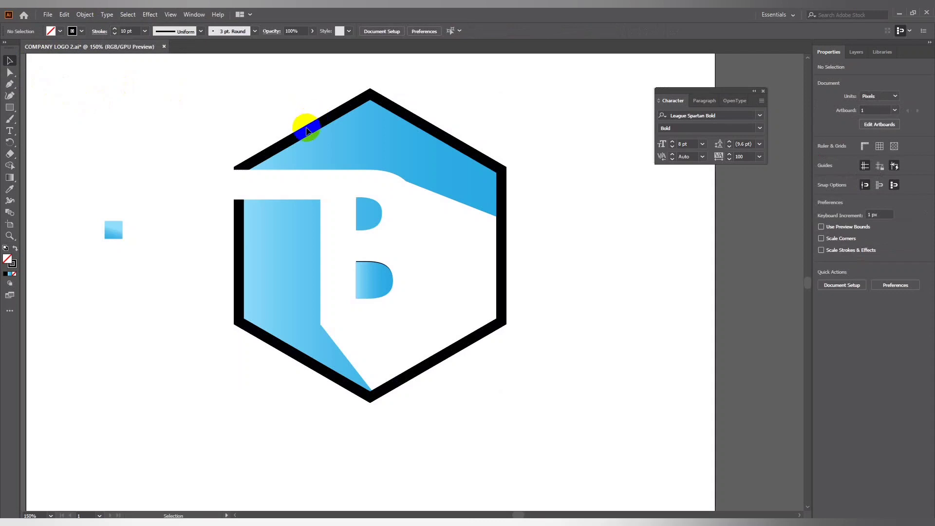
# Outline the border's stroke and fill the result with a radial blue gradient.
pyautogui.click(340, 114)
pyautogui.click(85, 14)
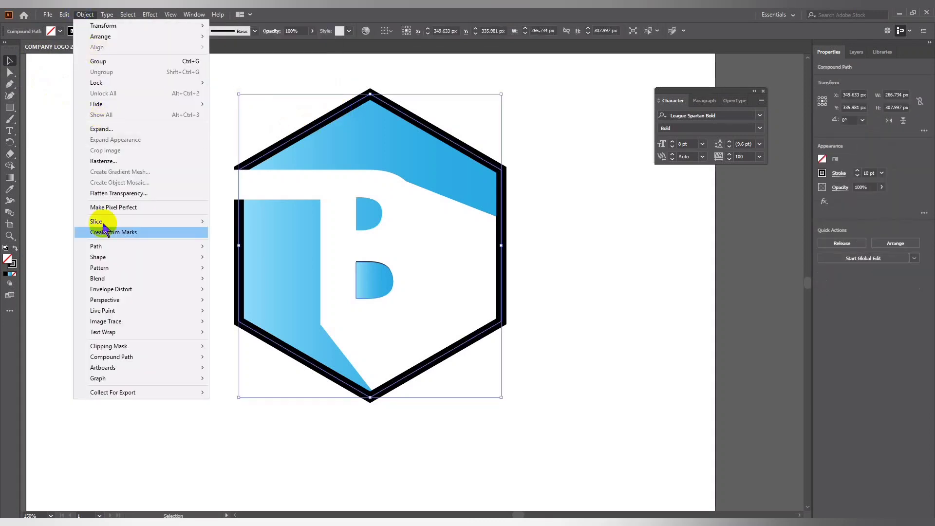
pyautogui.click(238, 271)
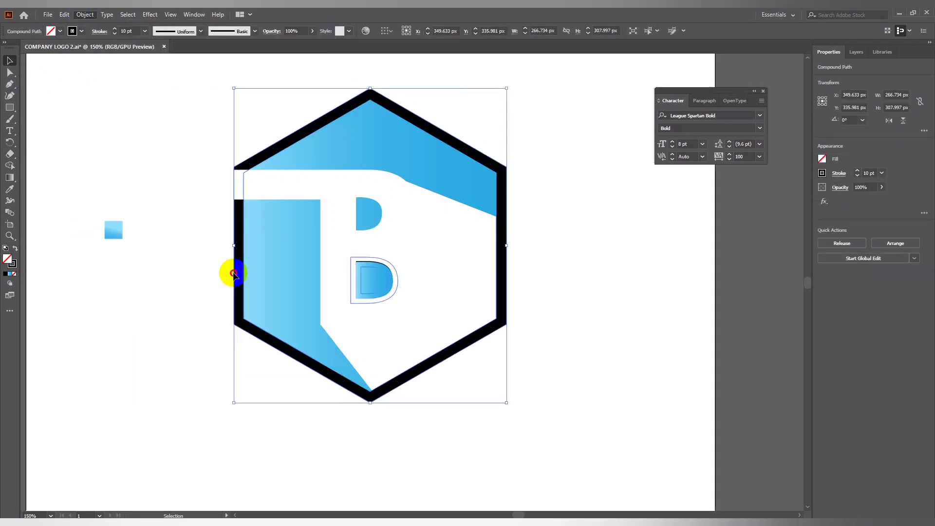
pyautogui.click(11, 275)
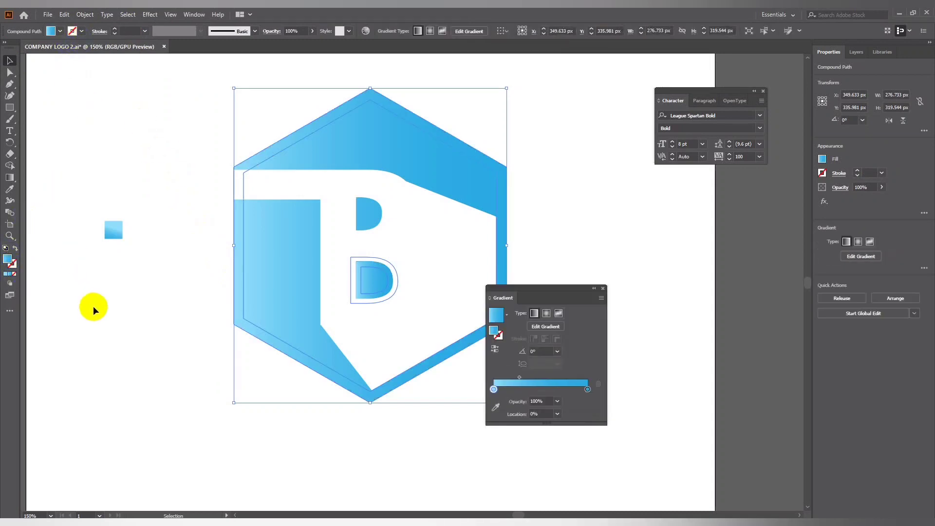
pyautogui.click(546, 314)
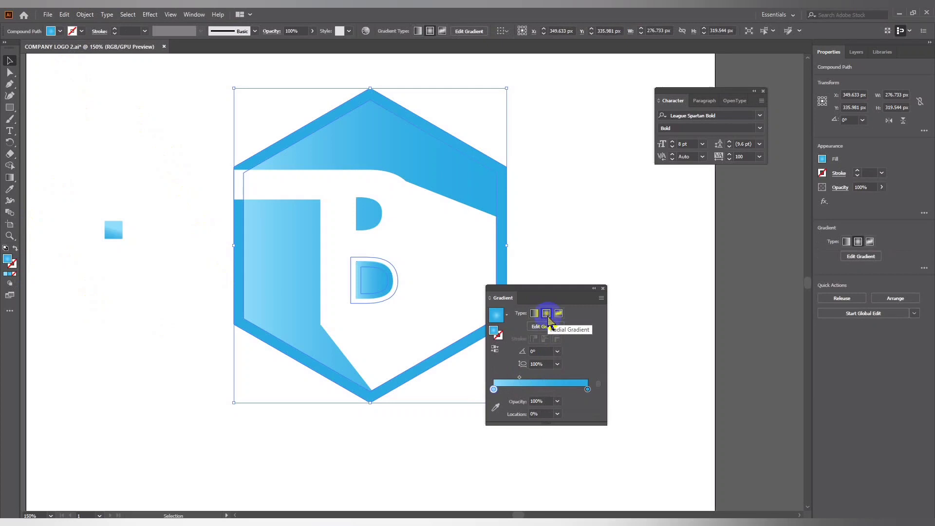
pyautogui.click(655, 321)
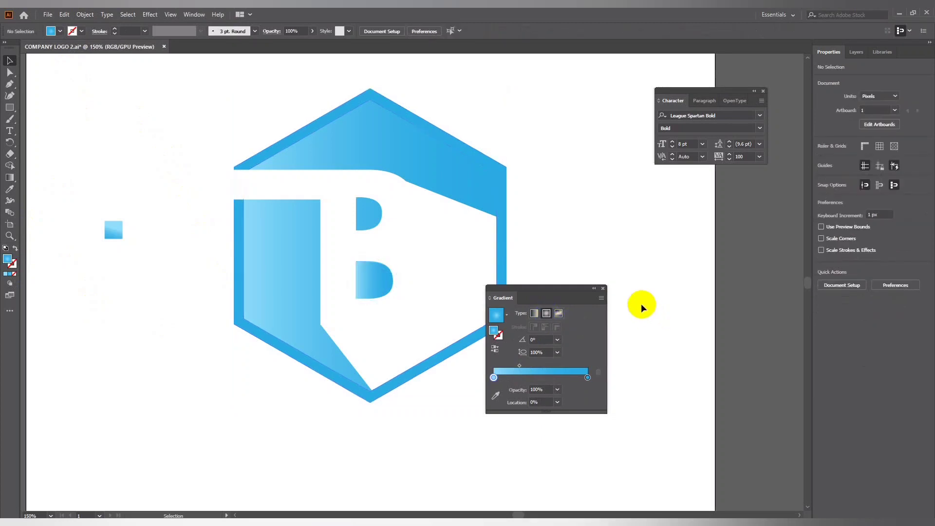
pyautogui.click(604, 288)
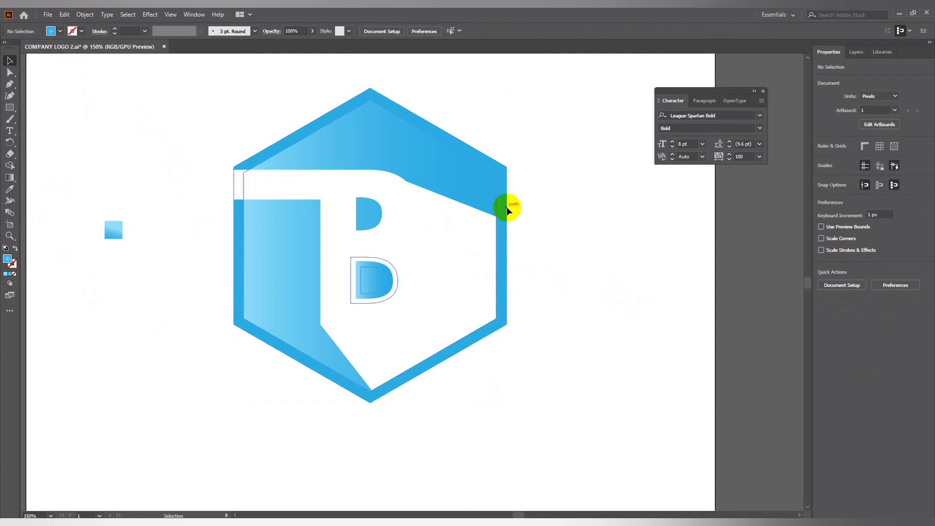
# Copy the hexagon logo and paste the copy in front of the original.
pyautogui.click(424, 151)
pyautogui.press('a')
pyautogui.click(475, 190)
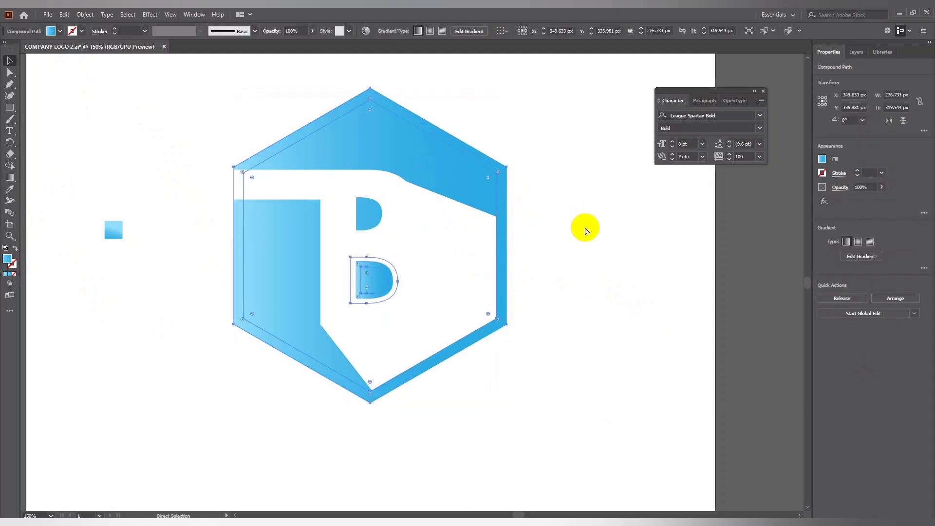
pyautogui.hotkey('shift', 'x')
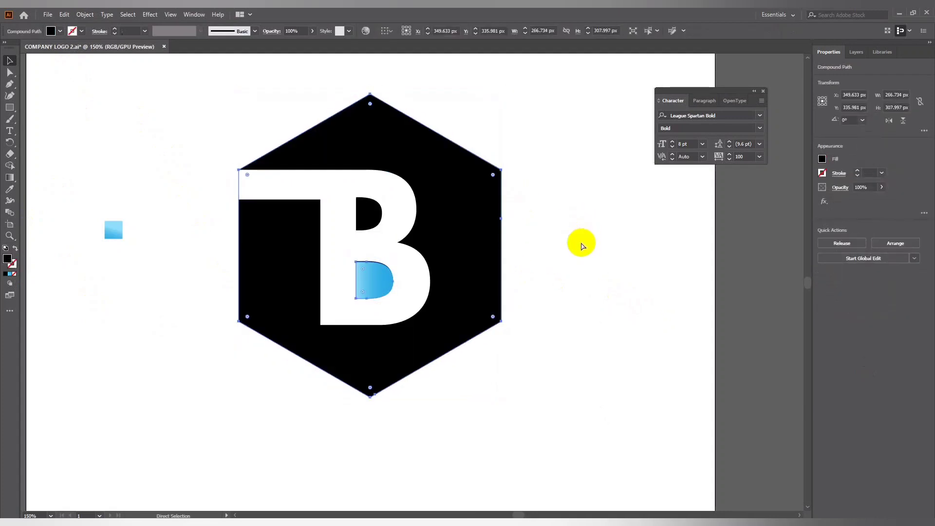
pyautogui.press('v')
pyautogui.hotkey('ctrl', 'a')
pyautogui.click(488, 236)
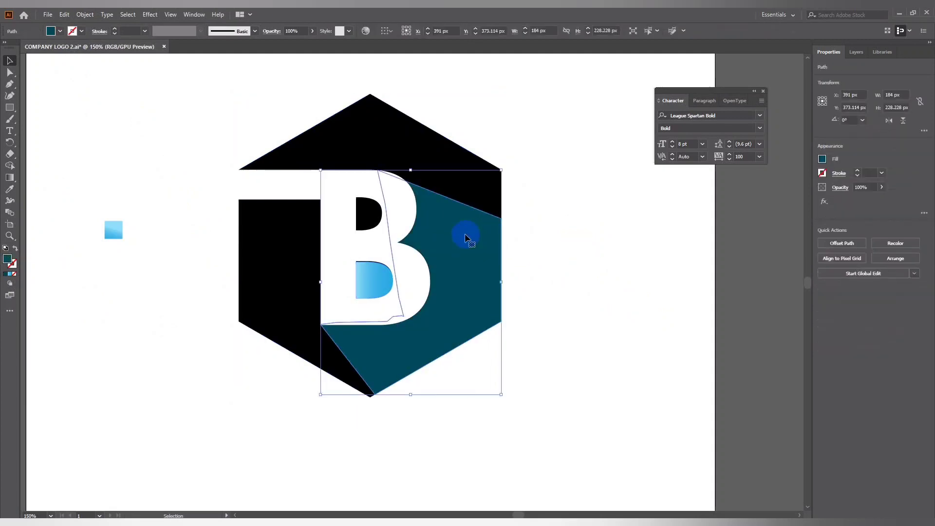
pyautogui.hotkey('ctrl', 'z')
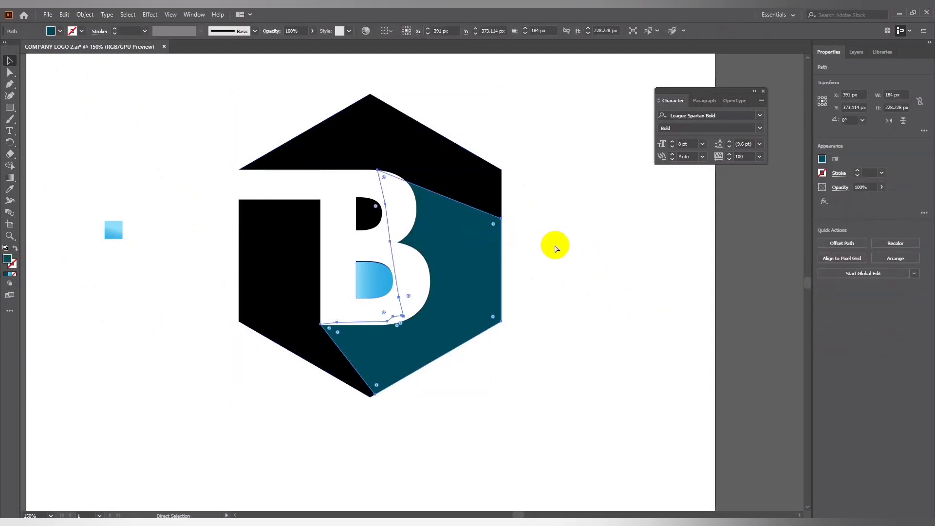
pyautogui.hotkey('ctrl', 'z')
pyautogui.moveTo(447, 168); pyautogui.dragTo(347, 177)
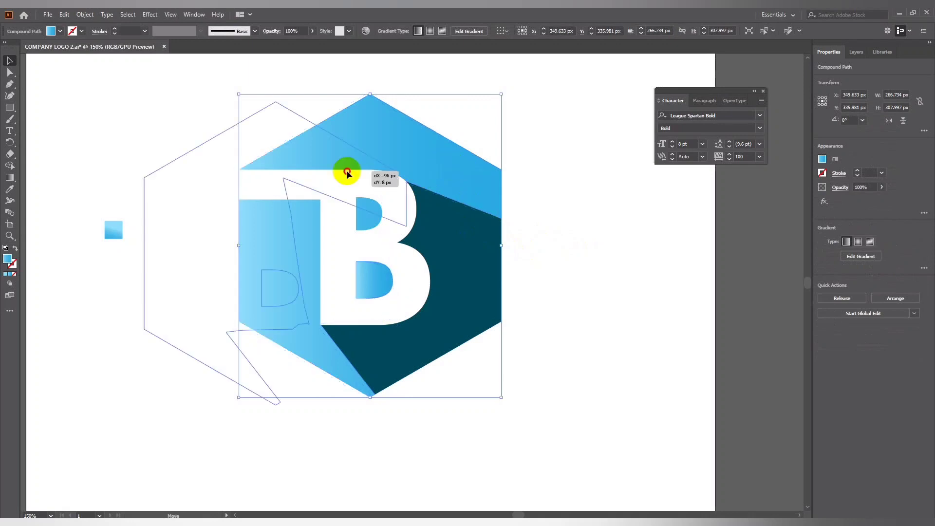
pyautogui.hotkey('ctrl', 'z')
# Unite the teal facet with the other logo parts and fill the merged shape black.
pyautogui.click(449, 244)
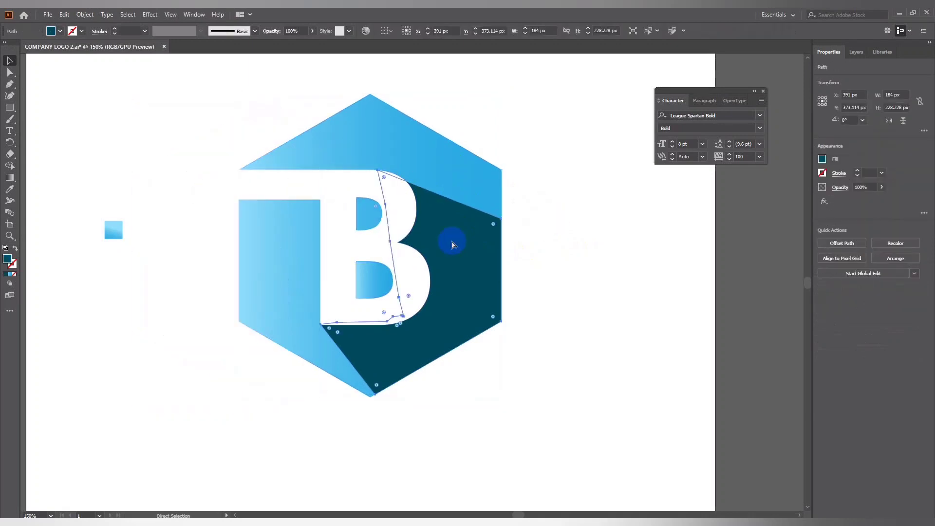
pyautogui.keyDown('shift'); pyautogui.click(423, 214); pyautogui.keyUp('shift')
pyautogui.keyDown('shift'); pyautogui.click(378, 129); pyautogui.keyUp('shift')
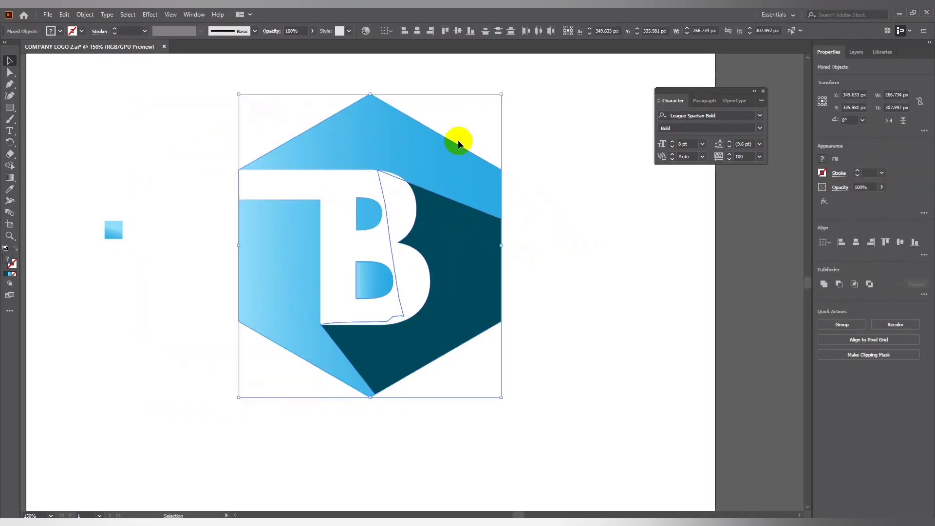
pyautogui.click(824, 284)
pyautogui.click(52, 31)
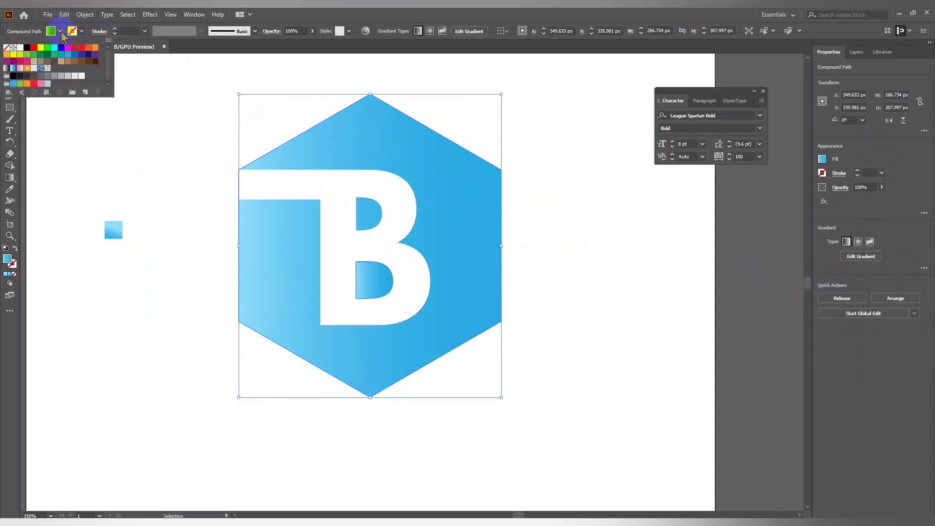
pyautogui.click(30, 50)
pyautogui.moveTo(347, 147); pyautogui.dragTo(267, 172)
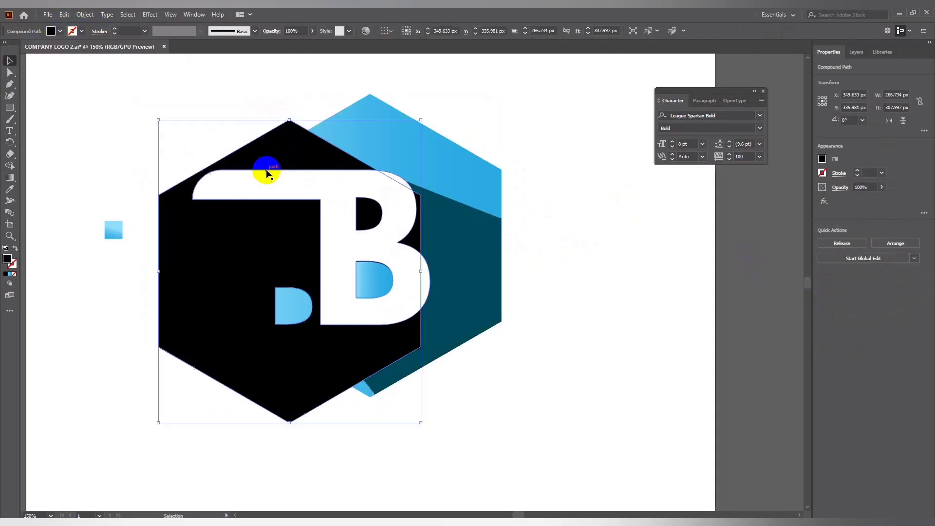
pyautogui.hotkey('ctrl', 'z')
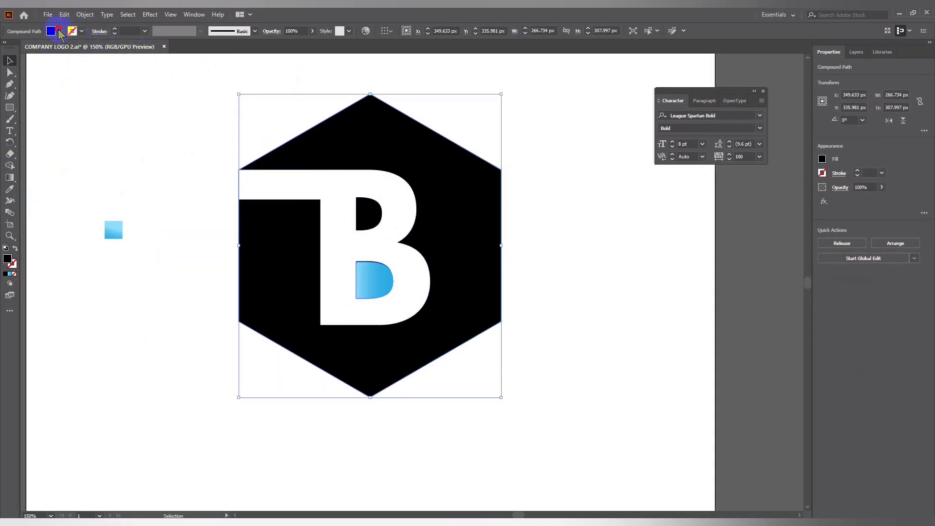
# Set no fill and a 10 pt black stroke, then outline the stroke.
pyautogui.click(51, 31)
pyautogui.click(7, 47)
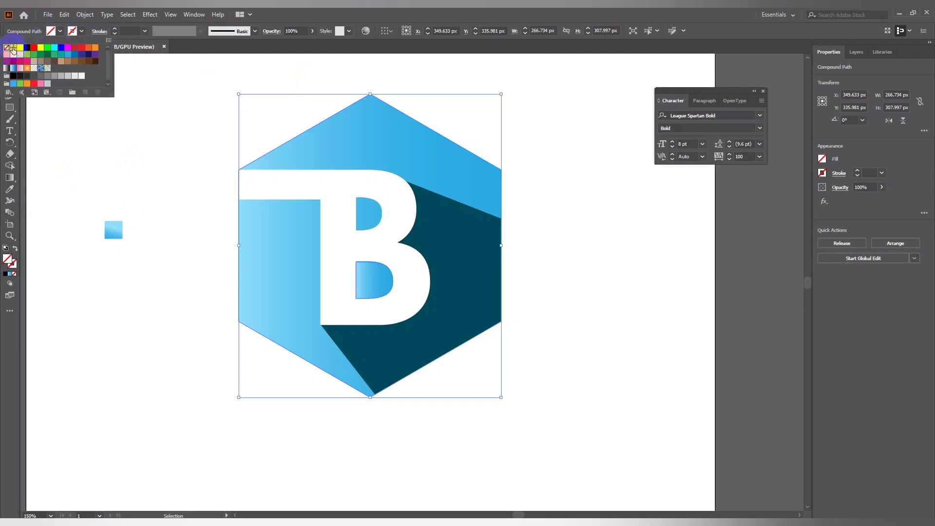
pyautogui.click(27, 48)
pyautogui.click(135, 31)
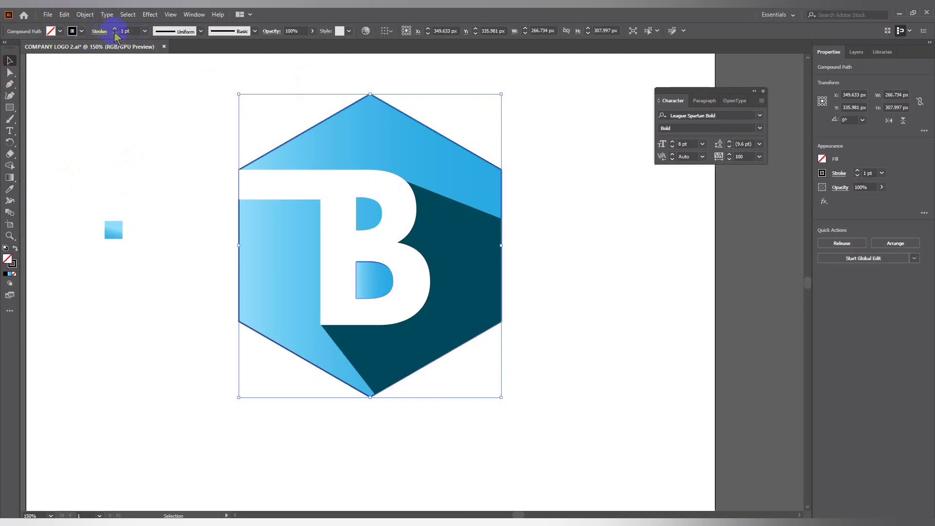
pyautogui.write('10')
pyautogui.press('Return')
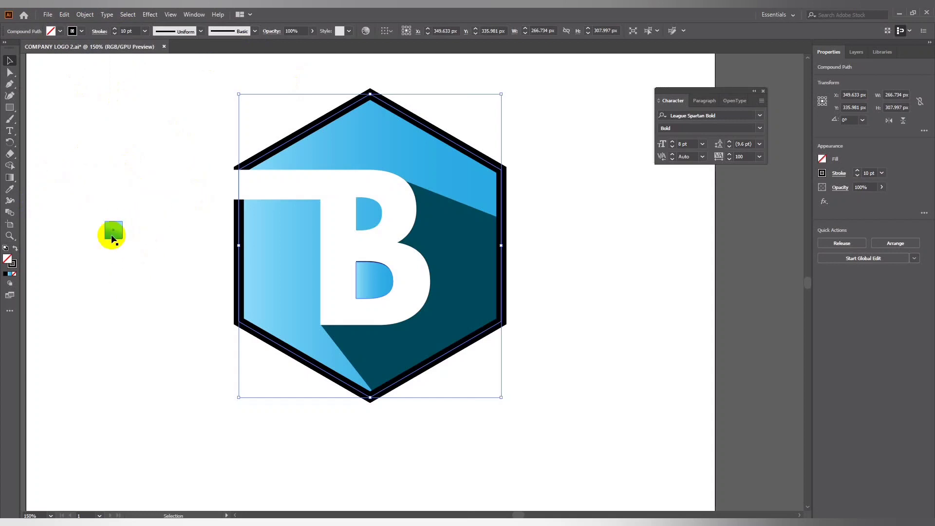
pyautogui.moveTo(111, 229); pyautogui.dragTo(112, 230)
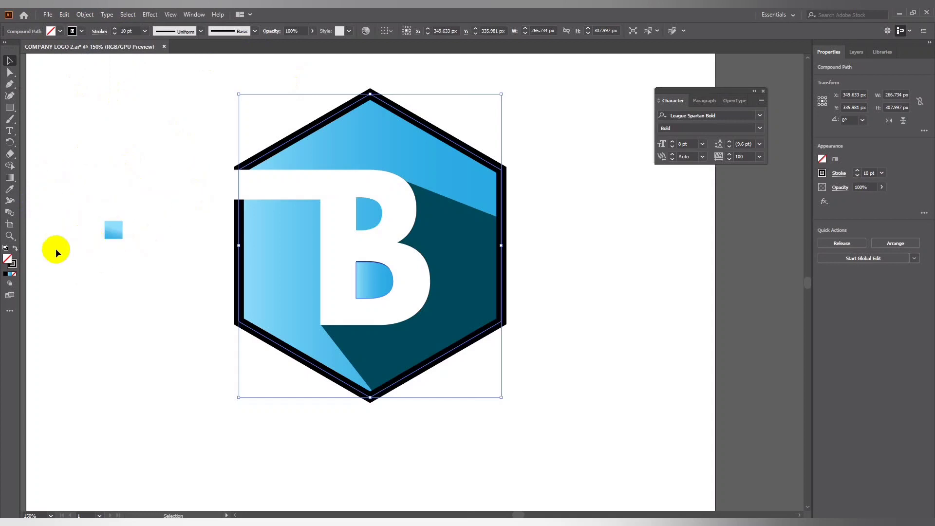
pyautogui.click(85, 14)
pyautogui.click(241, 271)
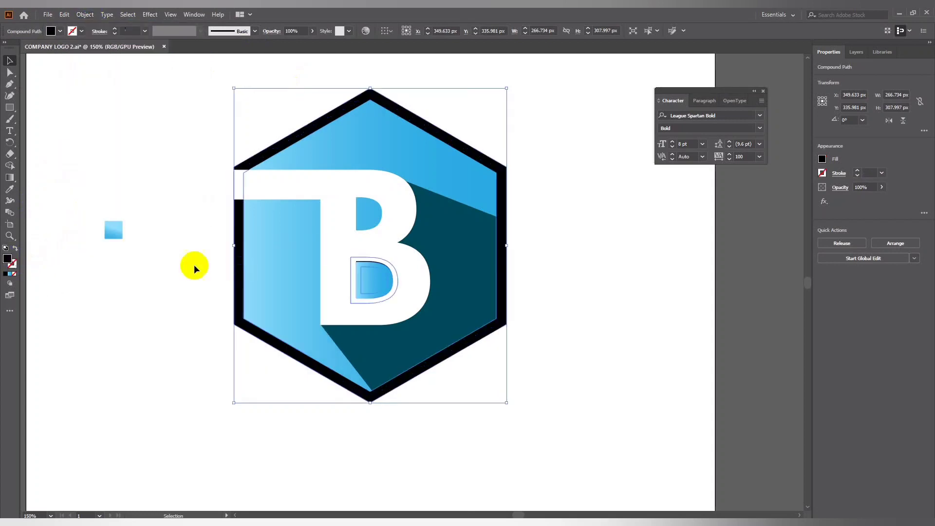
# Fill the border with a linear light-blue gradient and adjust its colour stops.
pyautogui.click(9, 274)
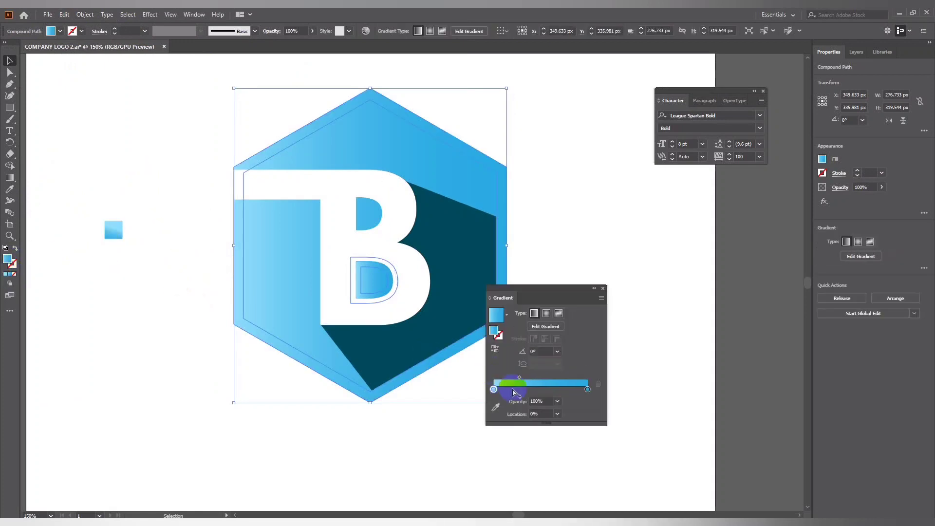
pyautogui.moveTo(493, 389); pyautogui.dragTo(515, 390)
pyautogui.moveTo(588, 389); pyautogui.dragTo(480, 395)
pyautogui.click(551, 383)
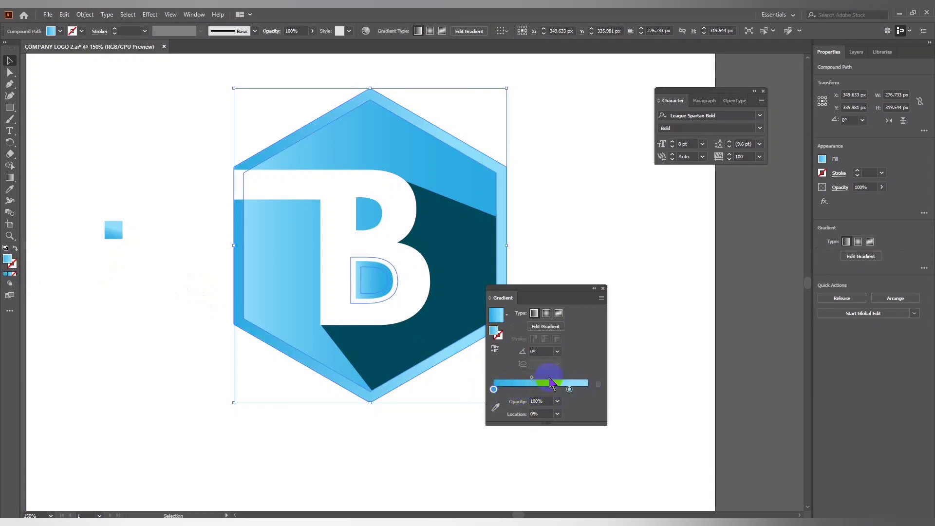
pyautogui.click(547, 313)
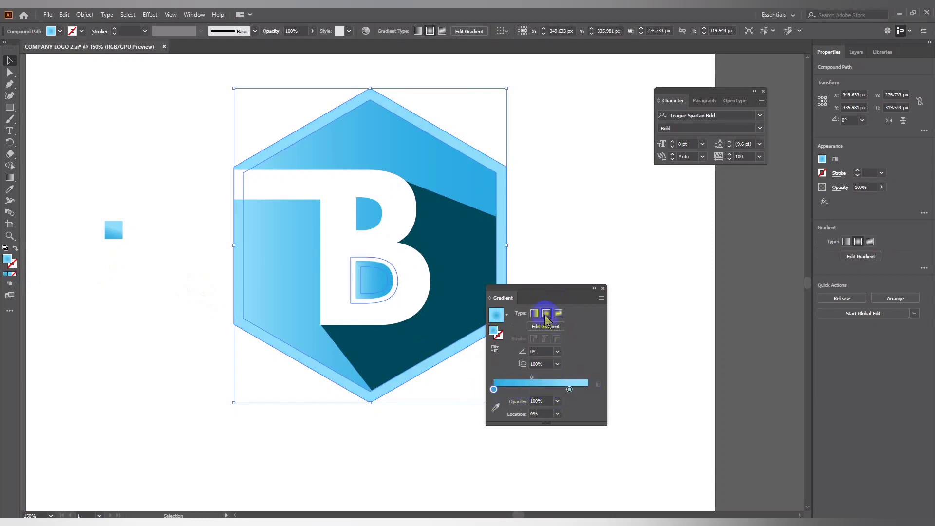
pyautogui.click(536, 314)
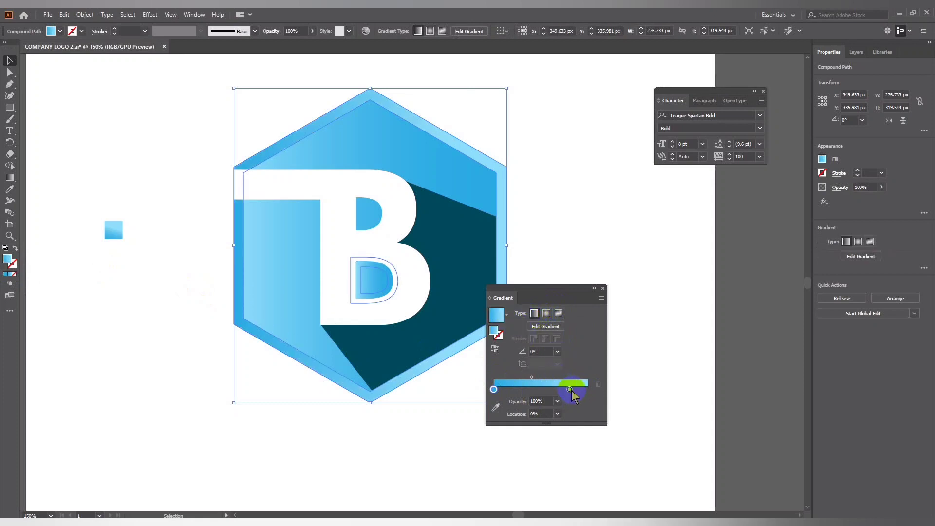
pyautogui.moveTo(569, 389)
pyautogui.mouseDown()
pyautogui.moveTo(587, 388)
pyautogui.moveTo(553, 389)
pyautogui.mouseUp()
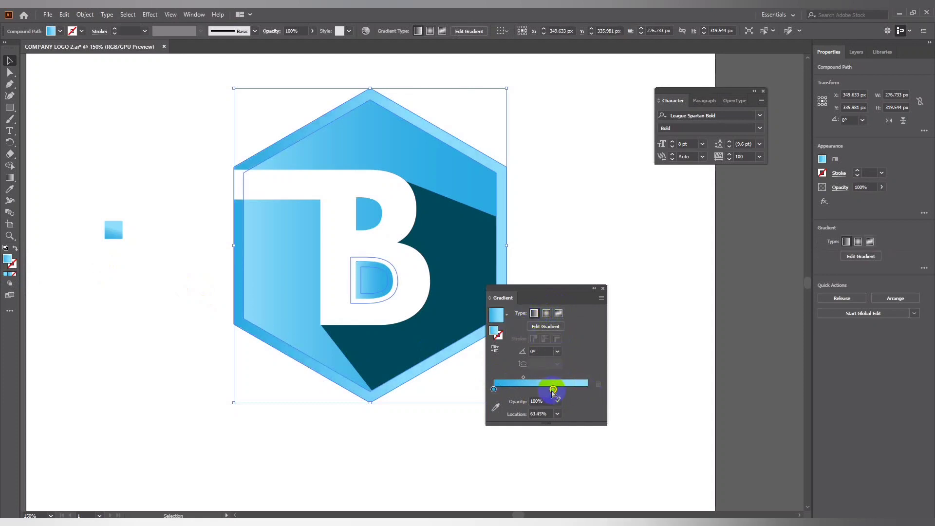
pyautogui.click(603, 288)
pyautogui.click(602, 325)
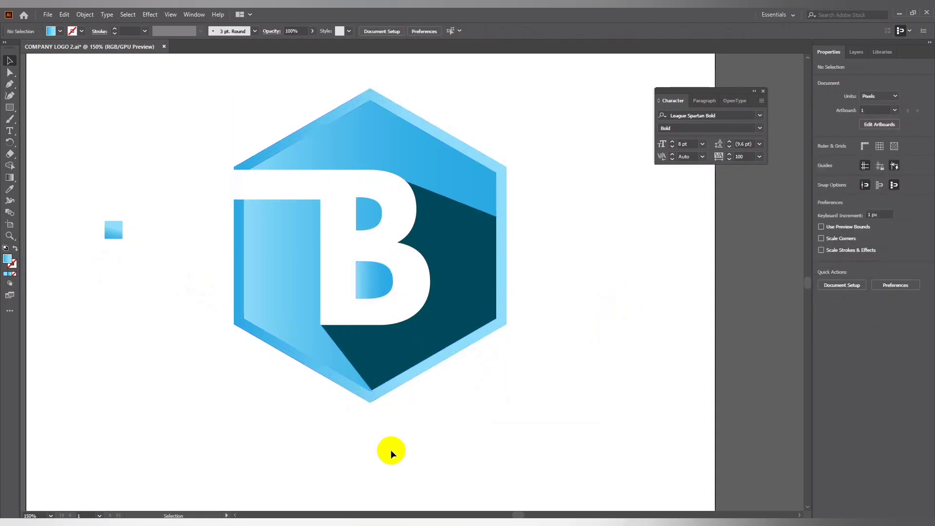
# Drag the blue facets' gradient diagonally downward across the hexagon.
pyautogui.click(284, 298)
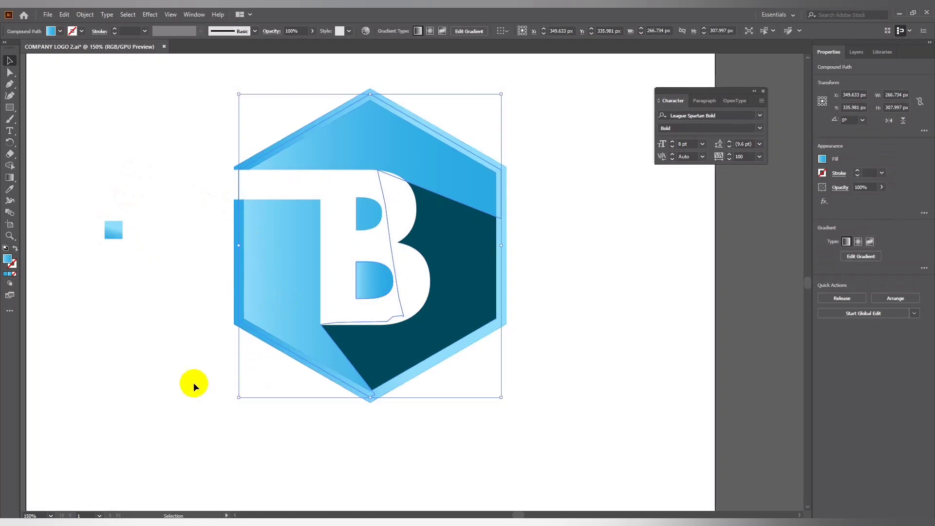
pyautogui.click(203, 345)
pyautogui.click(278, 295)
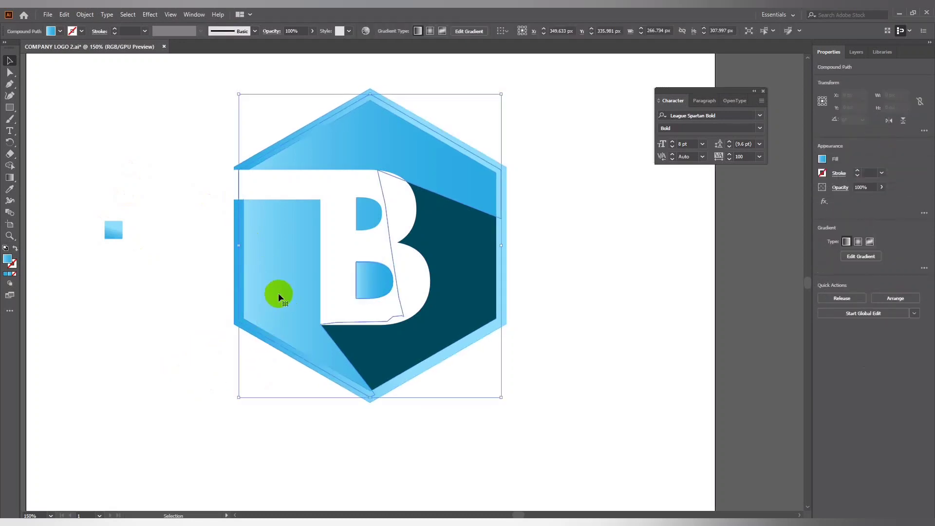
pyautogui.click(10, 178)
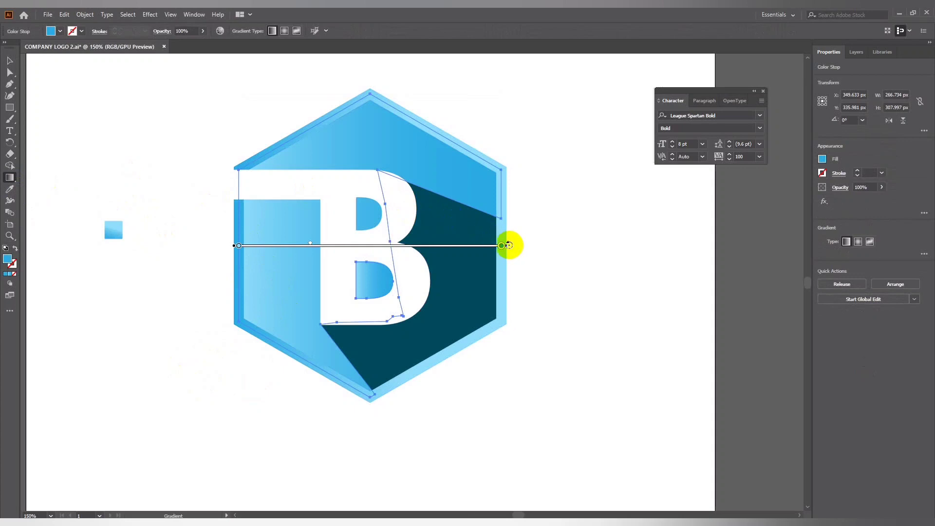
pyautogui.moveTo(294, 177)
pyautogui.mouseDown()
pyautogui.moveTo(493, 356)
pyautogui.moveTo(428, 417)
pyautogui.moveTo(356, 432)
pyautogui.moveTo(323, 434)
pyautogui.moveTo(398, 417)
pyautogui.moveTo(211, 437)
pyautogui.moveTo(352, 438)
pyautogui.mouseUp()
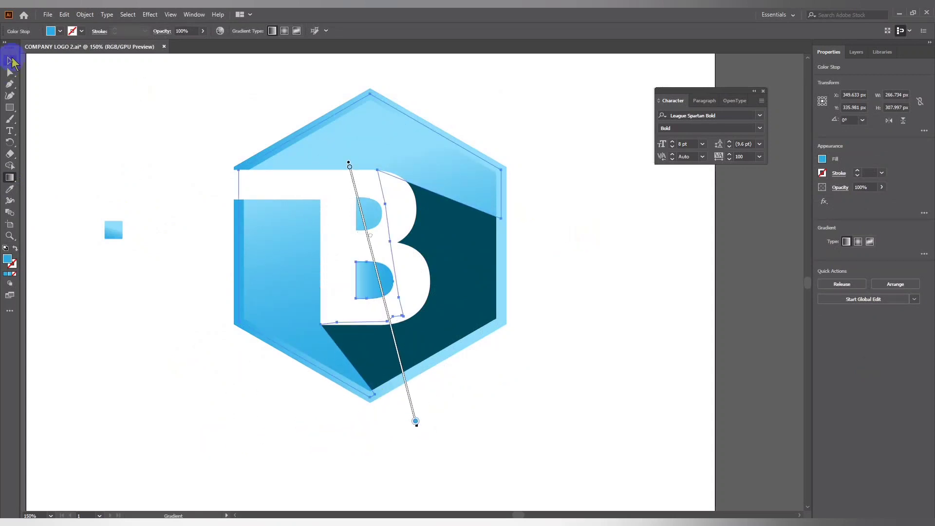
pyautogui.click(10, 59)
pyautogui.click(122, 109)
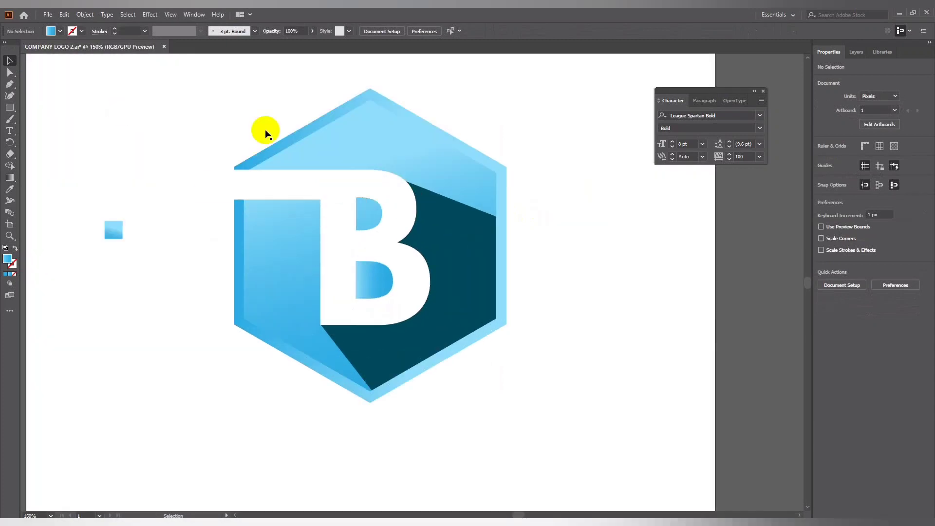
# Sample the light-blue hexagon gradient onto the shadow shape behind the B.
pyautogui.click(455, 286)
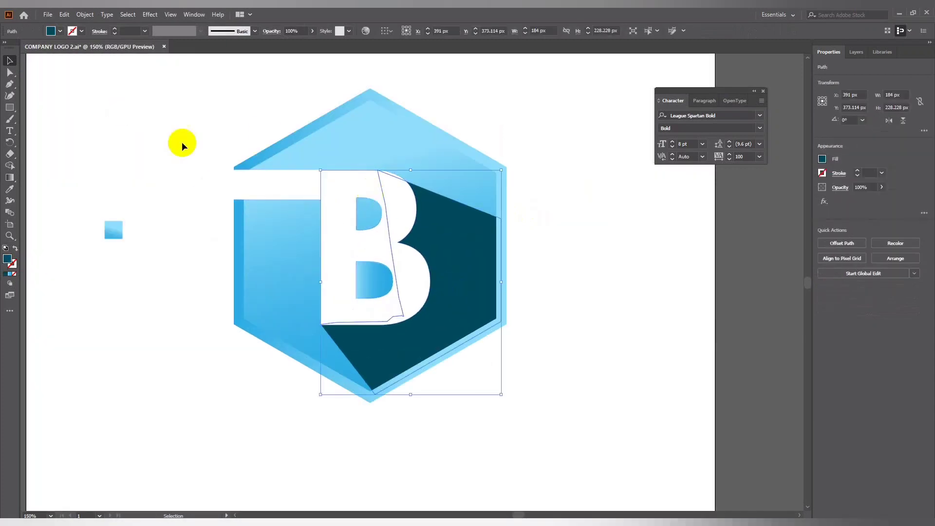
pyautogui.click(10, 190)
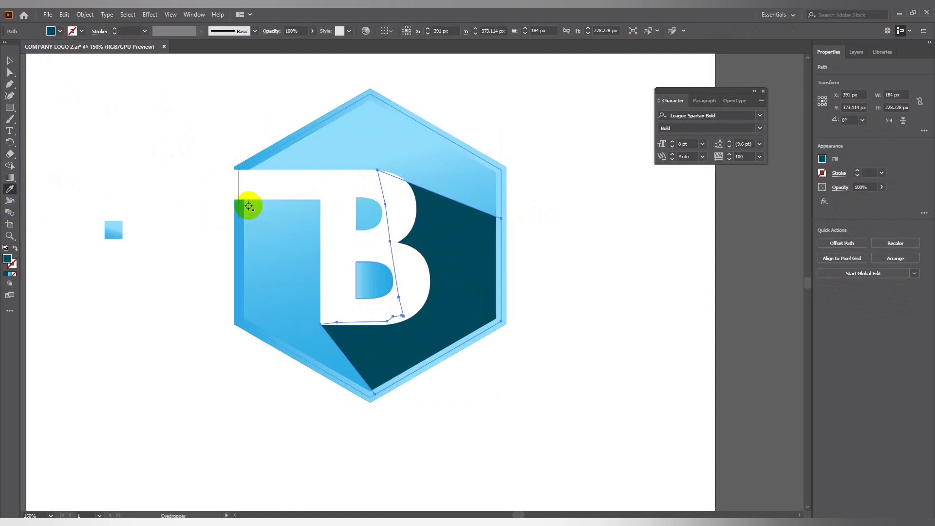
pyautogui.click(243, 206)
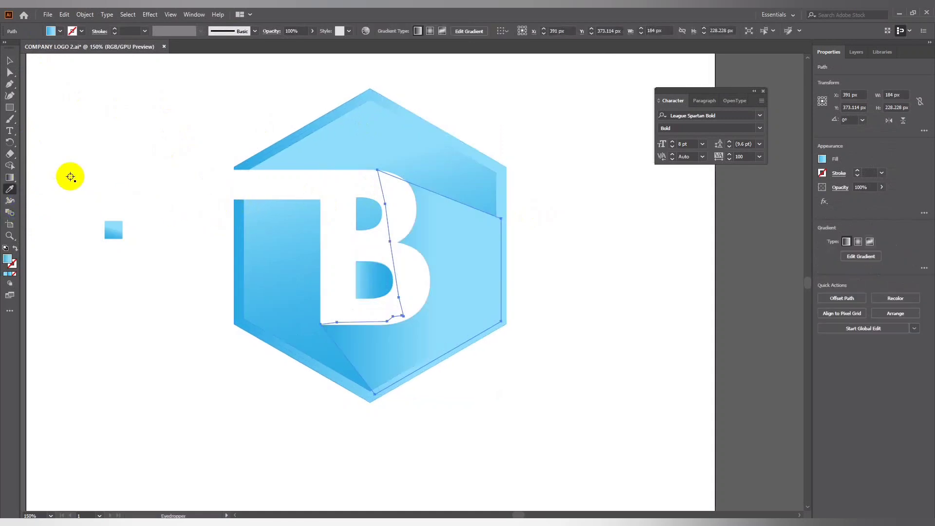
pyautogui.click(10, 61)
pyautogui.click(134, 234)
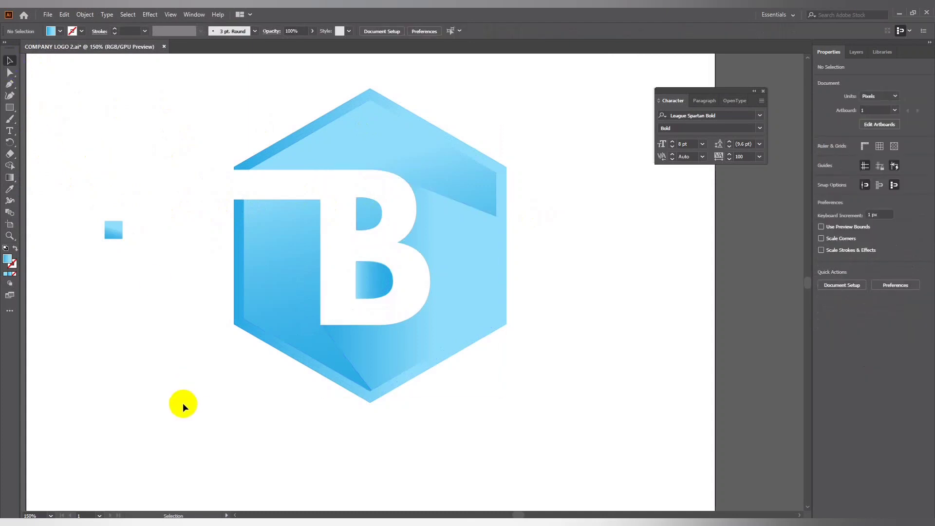
# Eyedrop the darker facet blue onto the shadow shape instead.
pyautogui.click(464, 271)
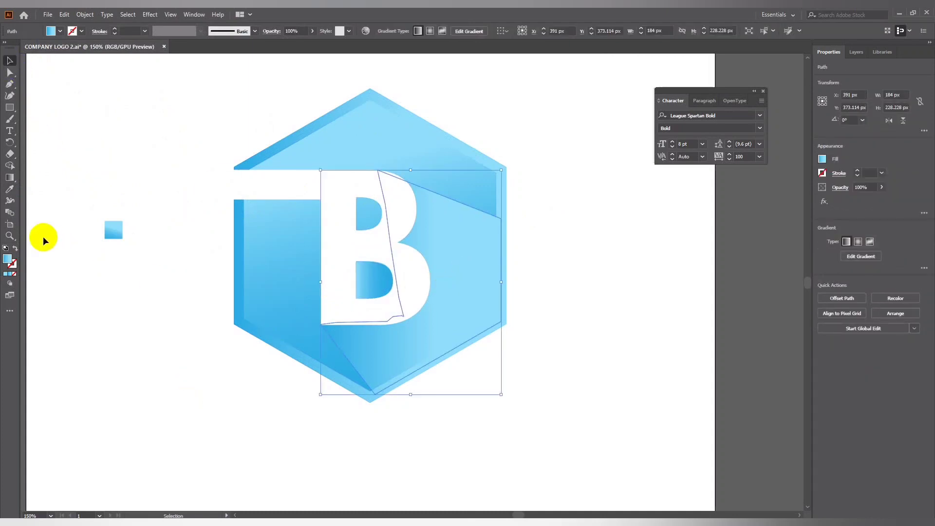
pyautogui.click(9, 131)
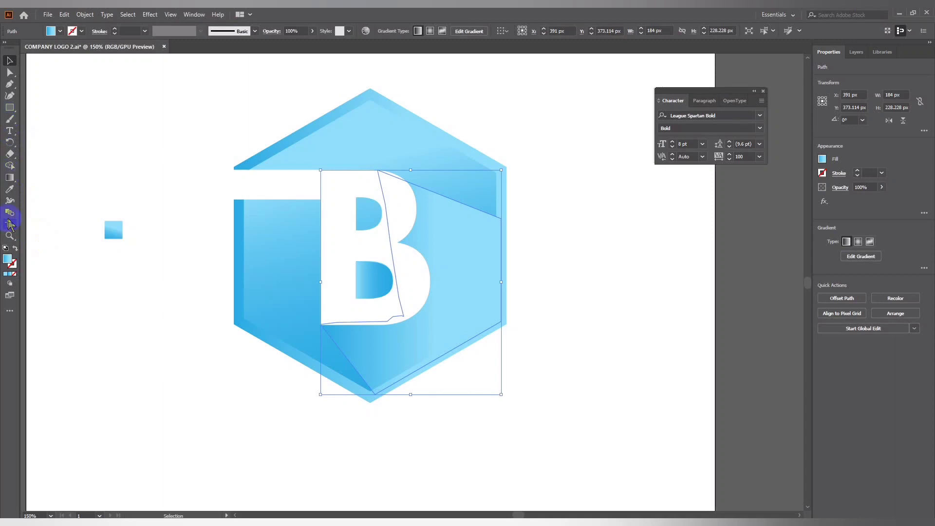
pyautogui.click(10, 190)
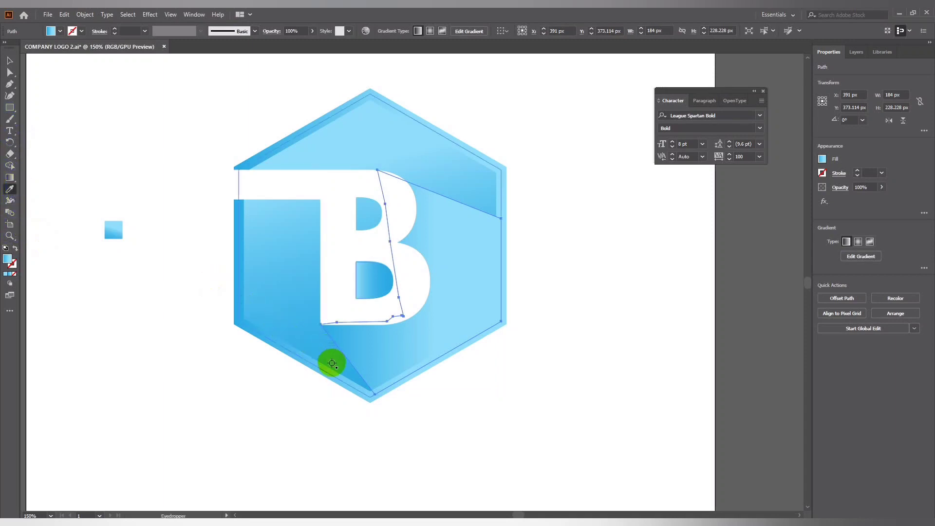
pyautogui.click(316, 348)
pyautogui.click(10, 60)
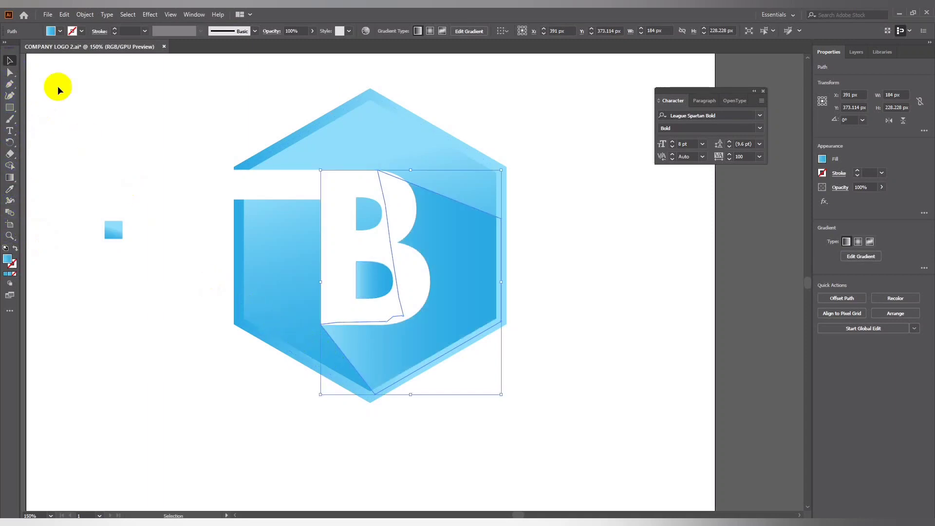
pyautogui.click(144, 263)
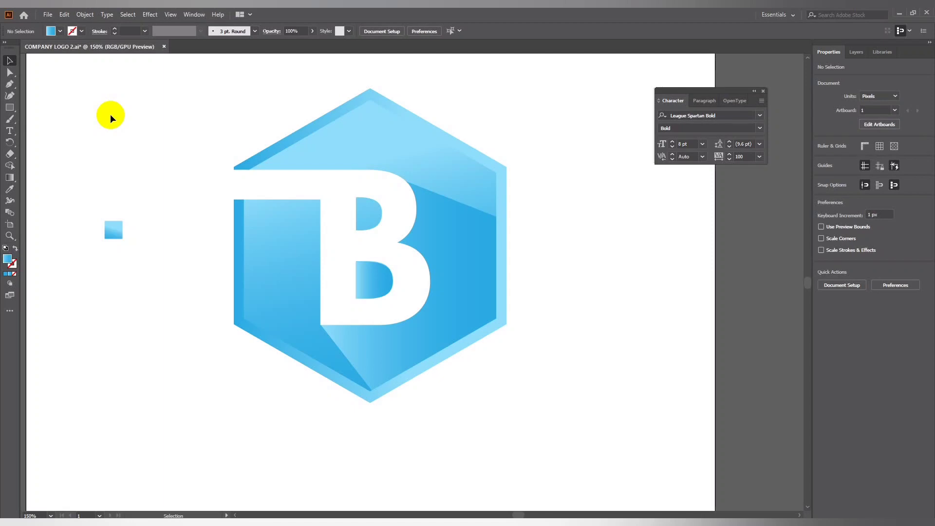
# Try black, a sampled hexagon blue, then a blue swatch as the shadow's fill.
pyautogui.click(375, 350)
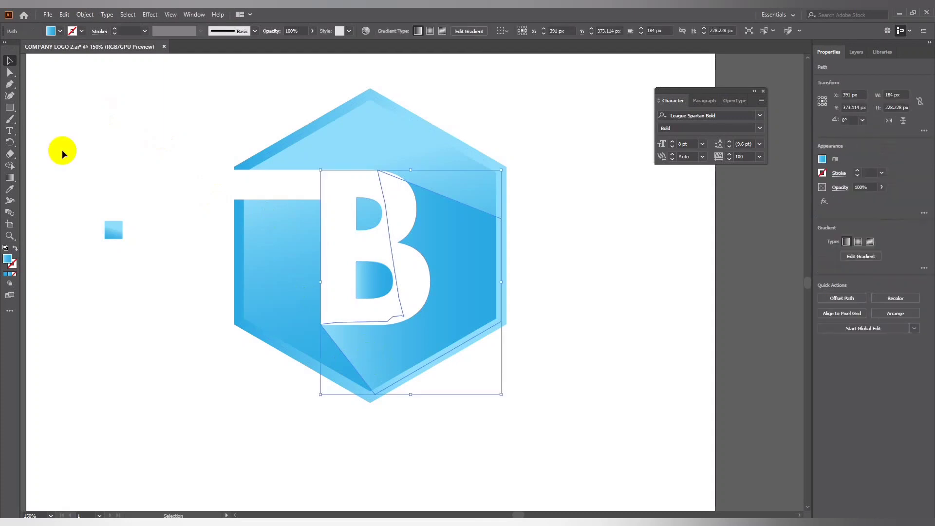
pyautogui.click(60, 31)
pyautogui.click(27, 48)
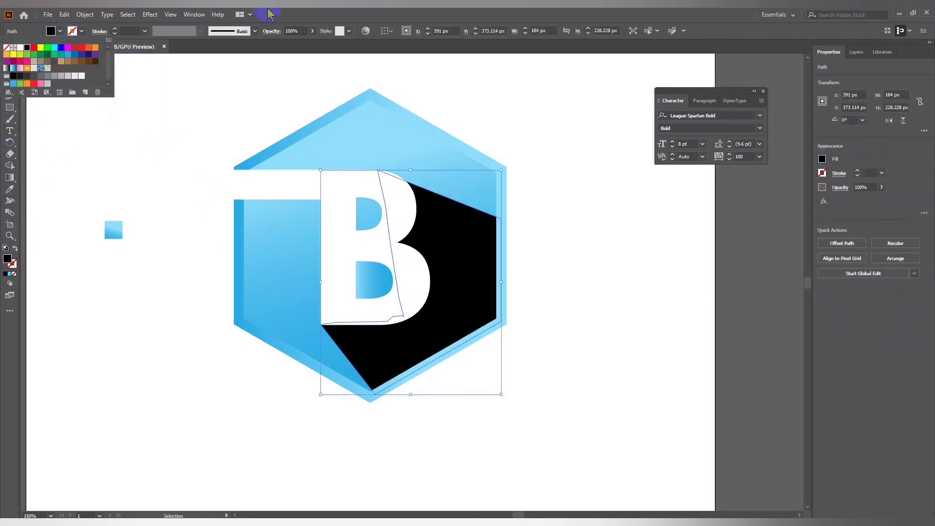
pyautogui.click(10, 189)
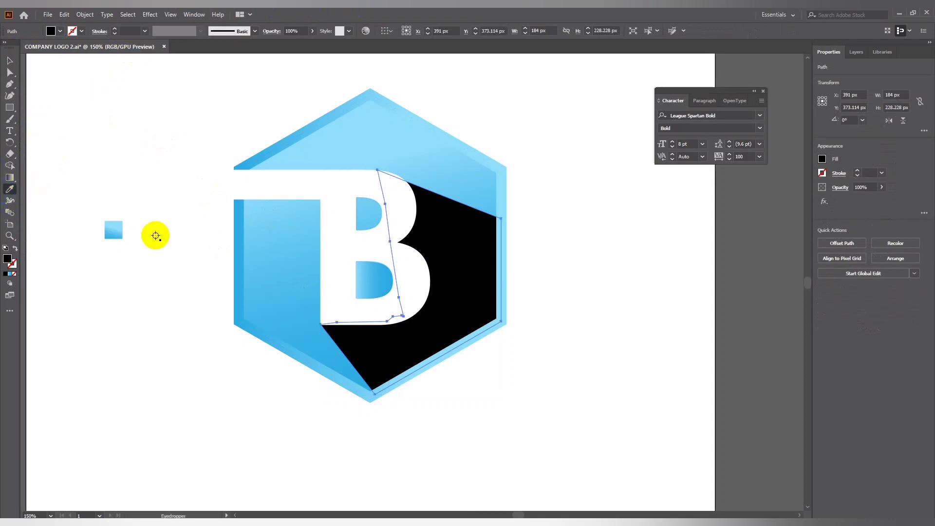
pyautogui.click(240, 299)
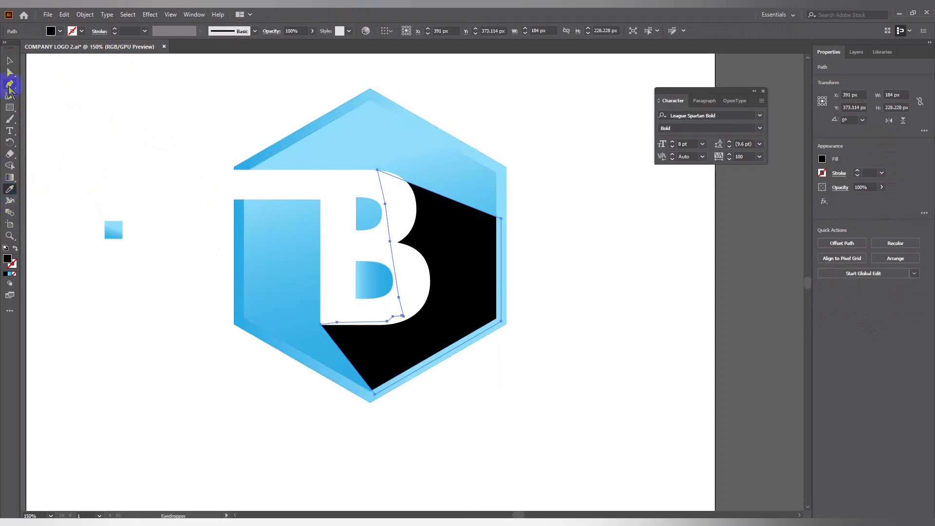
pyautogui.click(10, 63)
pyautogui.click(59, 31)
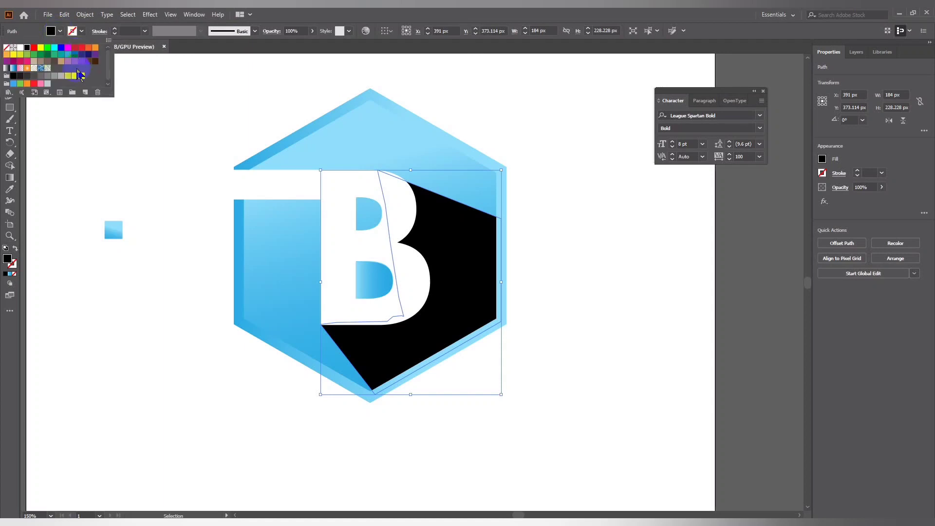
pyautogui.click(67, 55)
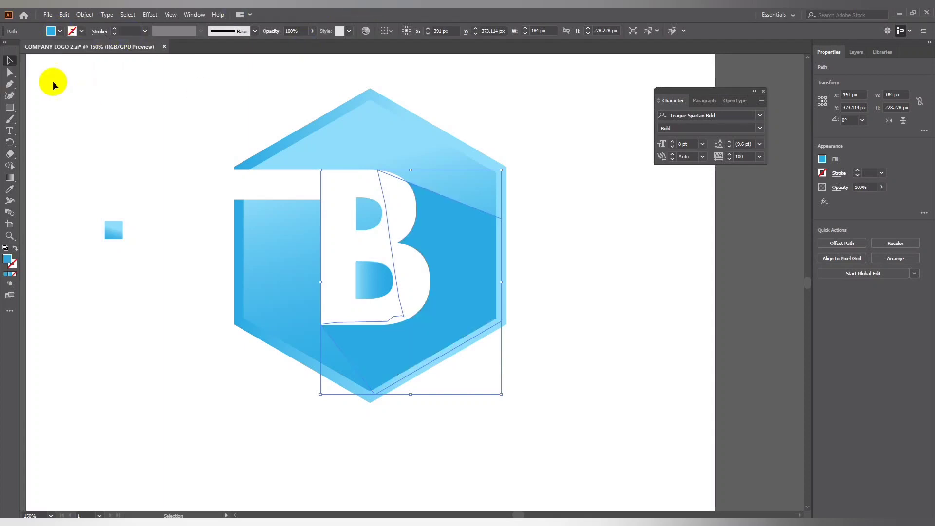
pyautogui.click(75, 115)
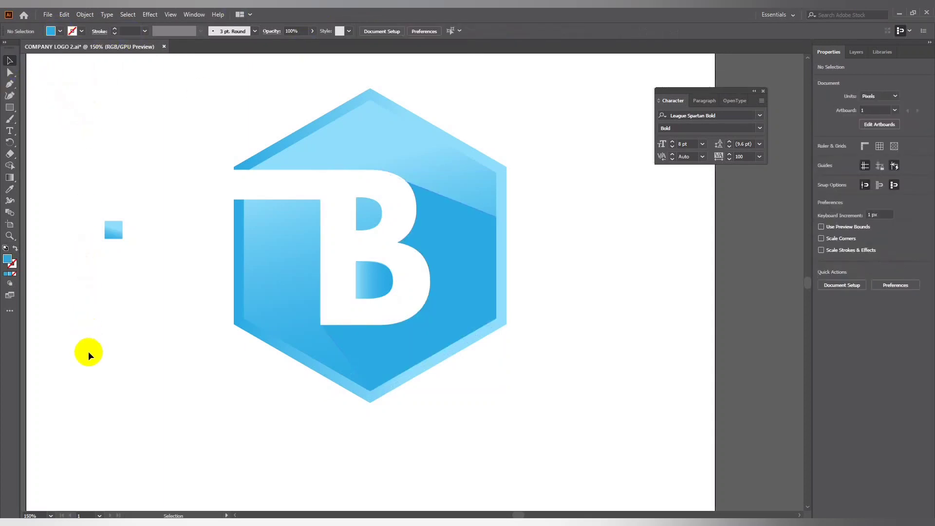
# Pick a deeper, more saturated blue for the shadow in the Color Picker.
pyautogui.click(463, 277)
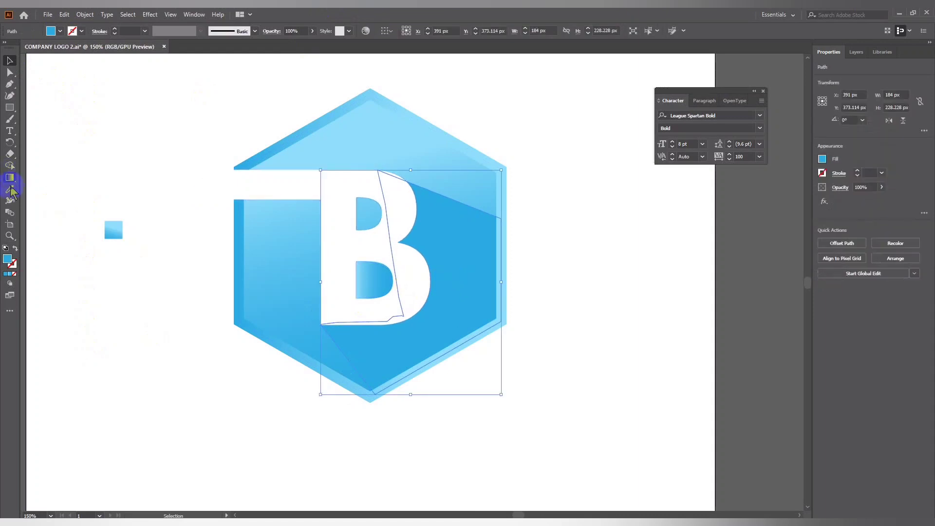
pyautogui.doubleClick(8, 260)
pyautogui.moveTo(157, 278); pyautogui.dragTo(167, 281)
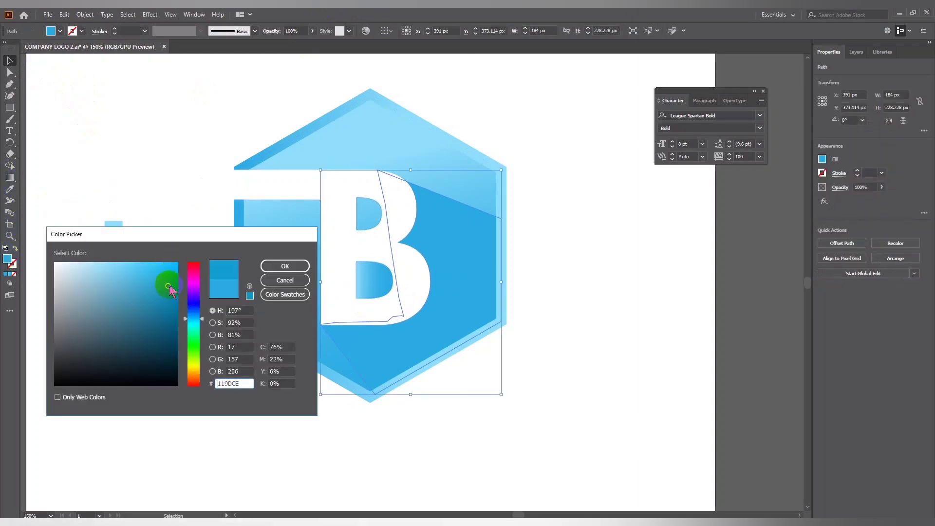
pyautogui.click(271, 266)
pyautogui.click(132, 168)
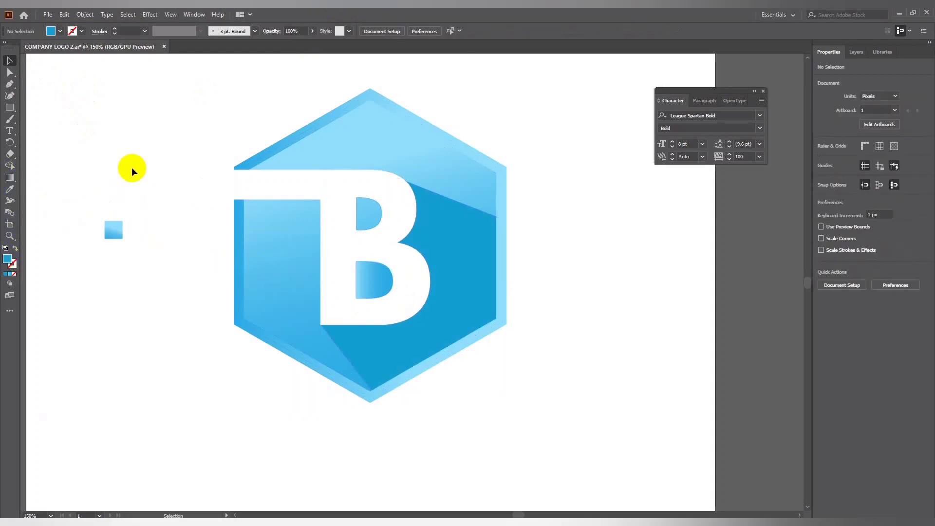
pyautogui.hotkey('ctrl', '-')
pyautogui.hotkey('ctrl', '-')
pyautogui.hotkey('ctrl', '-')
pyautogui.hotkey('ctrl', '+')
pyautogui.hotkey('ctrl', '+')
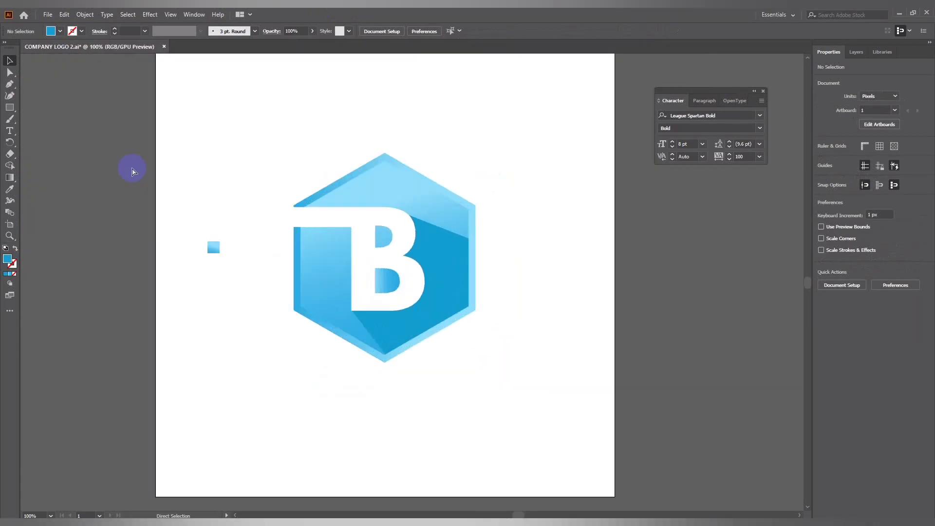
pyautogui.hotkey('ctrl', '-')
pyautogui.hotkey('ctrl', '+')
pyautogui.hotkey('ctrl', '+')
pyautogui.hotkey('ctrl', '+')
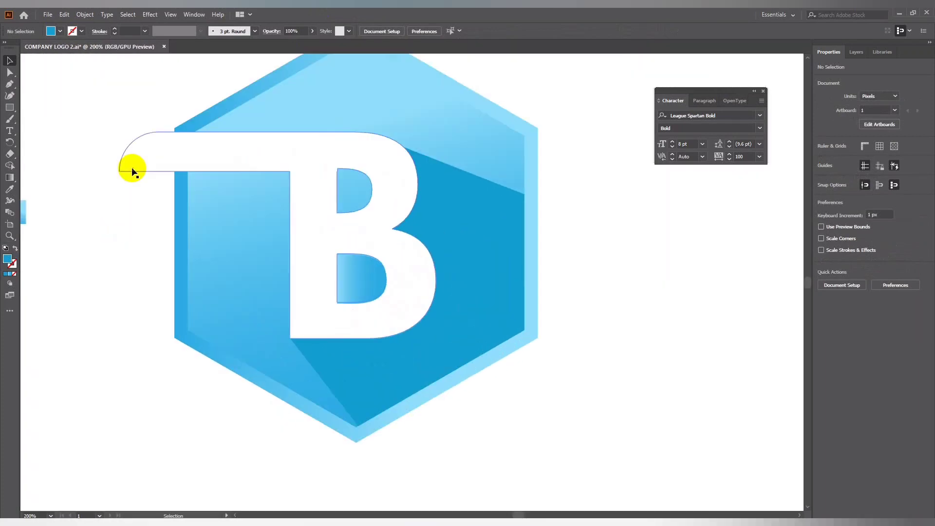
pyautogui.hotkey('ctrl', '+')
pyautogui.hotkey('ctrl', '+')
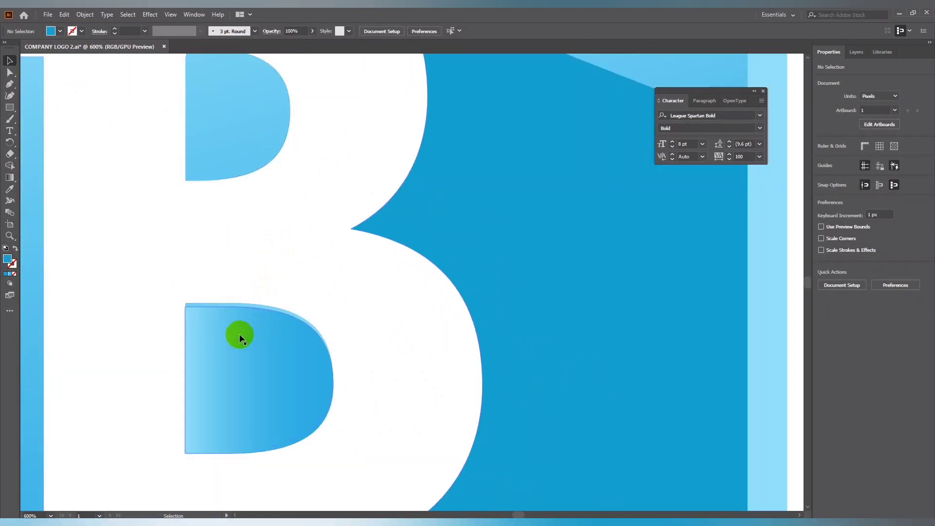
pyautogui.scroll(-1, 272, 326)
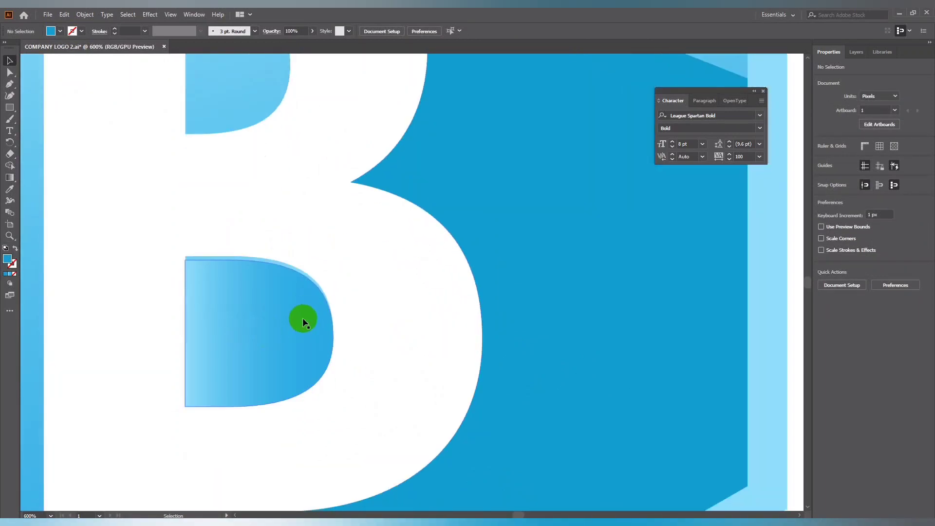
pyautogui.hotkey('ctrl', '-')
pyautogui.hotkey('ctrl', '-')
pyautogui.click(333, 318)
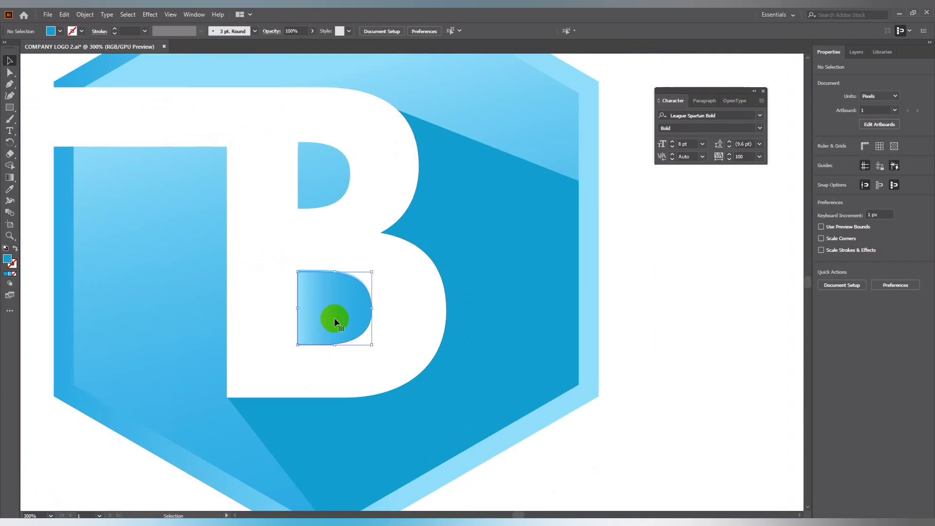
pyautogui.keyDown('shift'); pyautogui.click(202, 286); pyautogui.keyUp('shift')
pyautogui.click(824, 284)
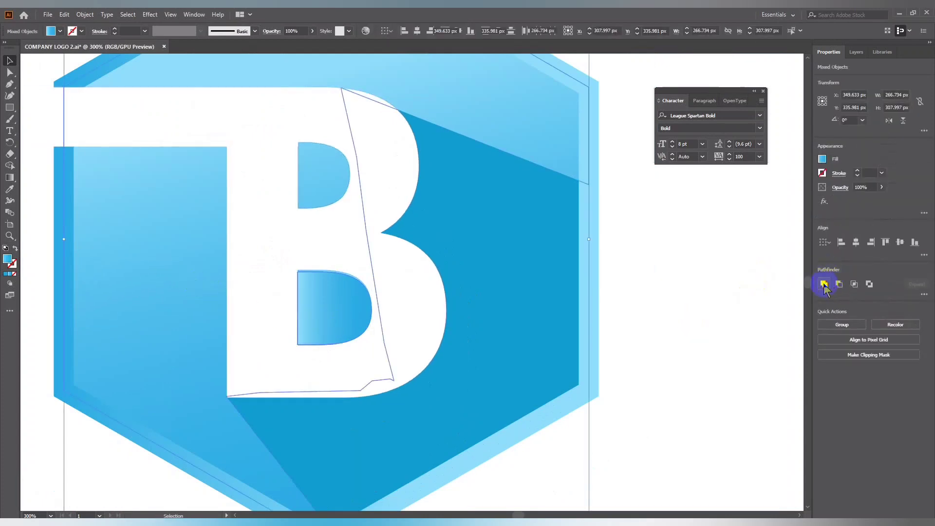
pyautogui.hotkey('ctrl', 'z')
pyautogui.click(653, 263)
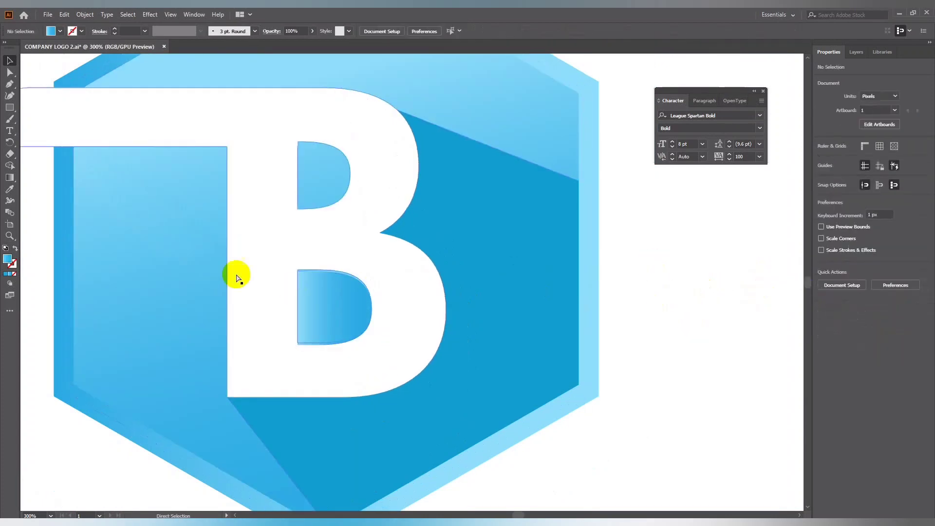
pyautogui.hotkey('ctrl', '+')
pyautogui.hotkey('ctrl', '+')
pyautogui.moveTo(214, 265); pyautogui.dragTo(312, 299)
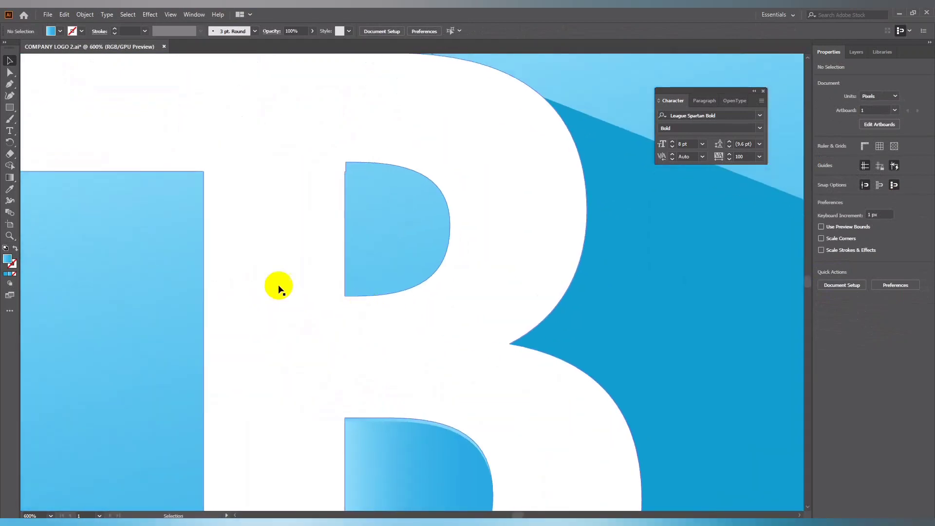
# Draw the closed triangle below the bowl and raise its top corner to the bowl's edge.
pyautogui.click(10, 84)
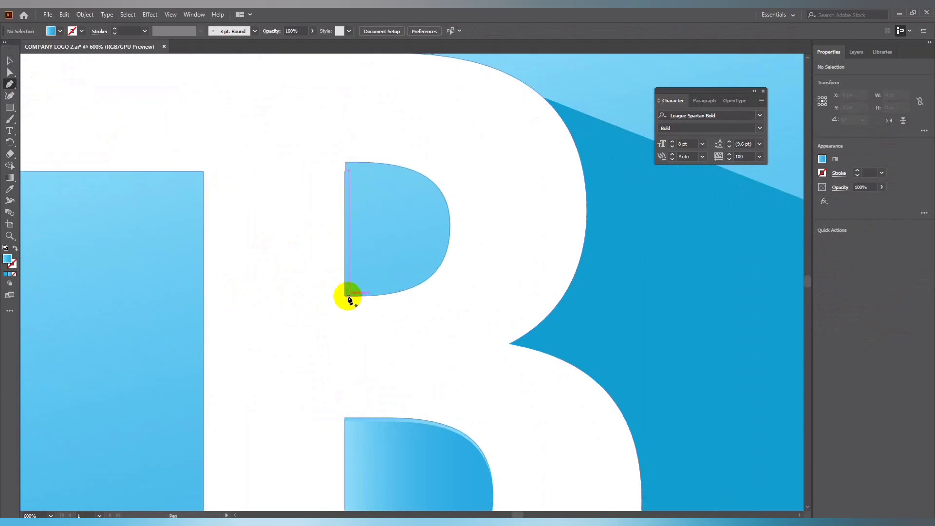
pyautogui.click(346, 297)
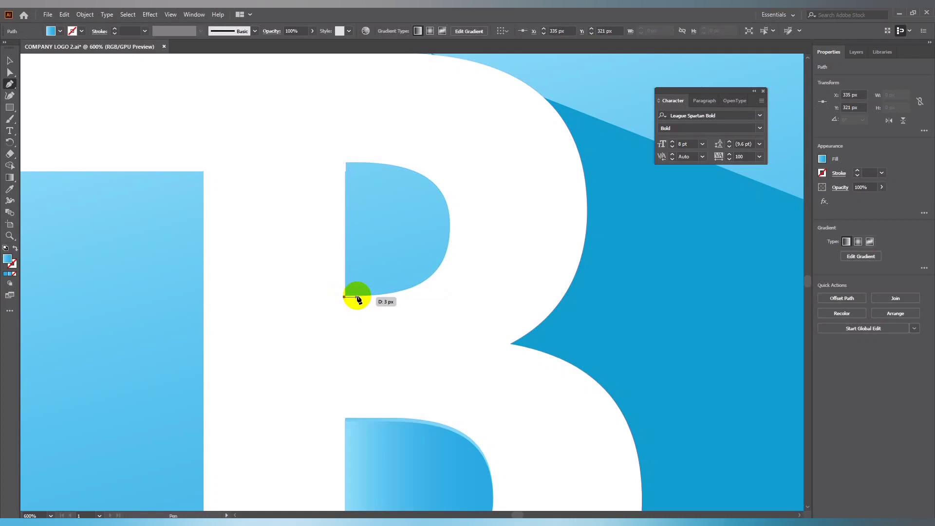
pyautogui.moveTo(356, 296); pyautogui.dragTo(356, 311)
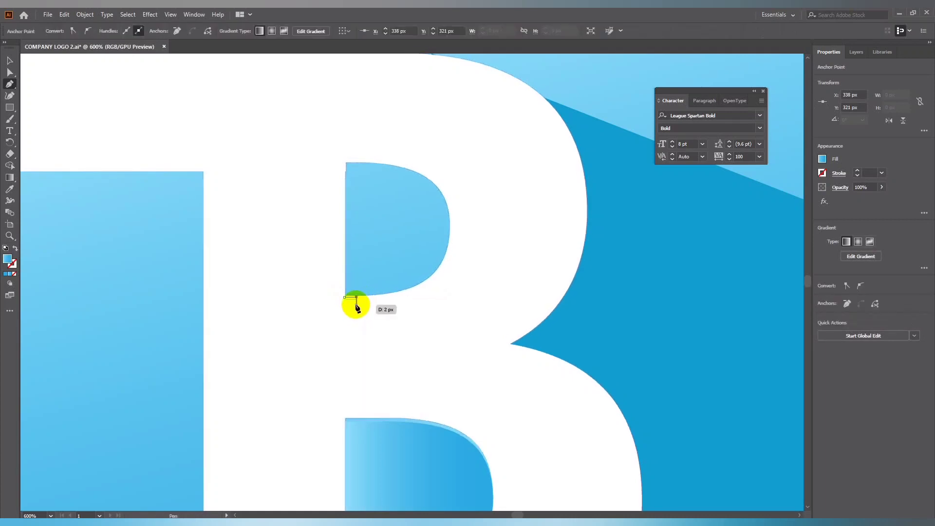
pyautogui.click(357, 297)
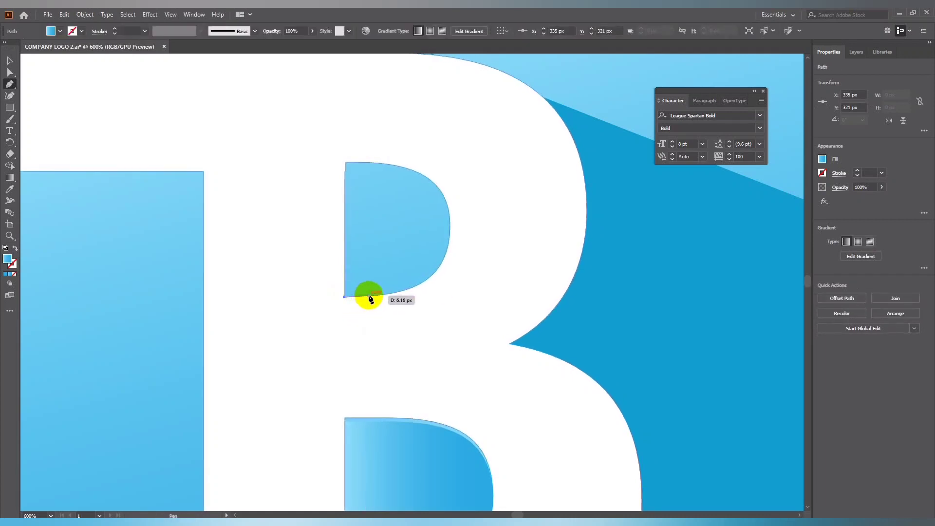
pyautogui.moveTo(369, 296)
pyautogui.mouseDown()
pyautogui.moveTo(354, 326)
pyautogui.moveTo(306, 325)
pyautogui.moveTo(343, 298)
pyautogui.mouseUp()
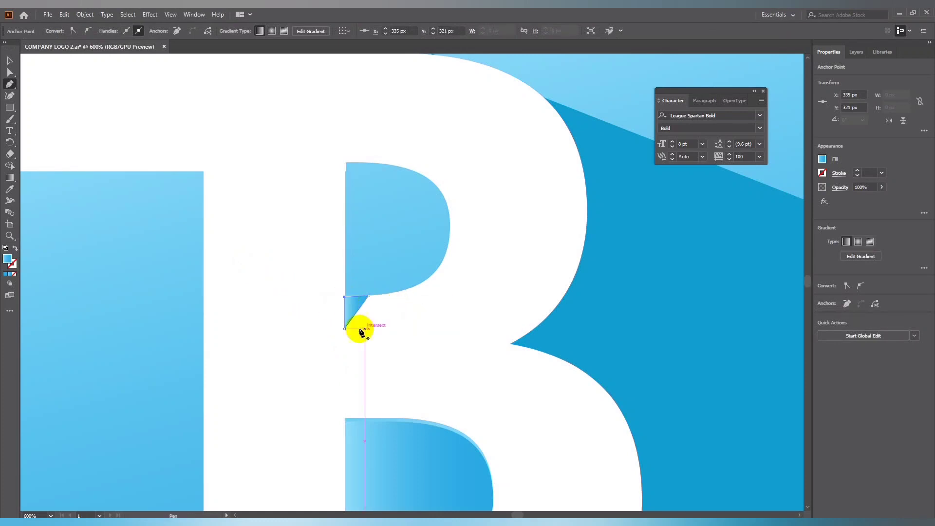
pyautogui.click(10, 72)
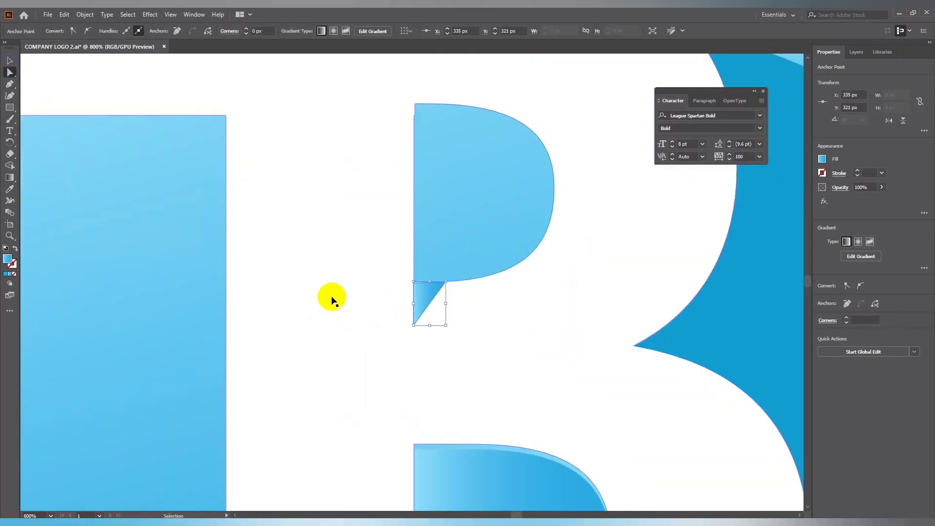
pyautogui.scroll(4, 361, 280)
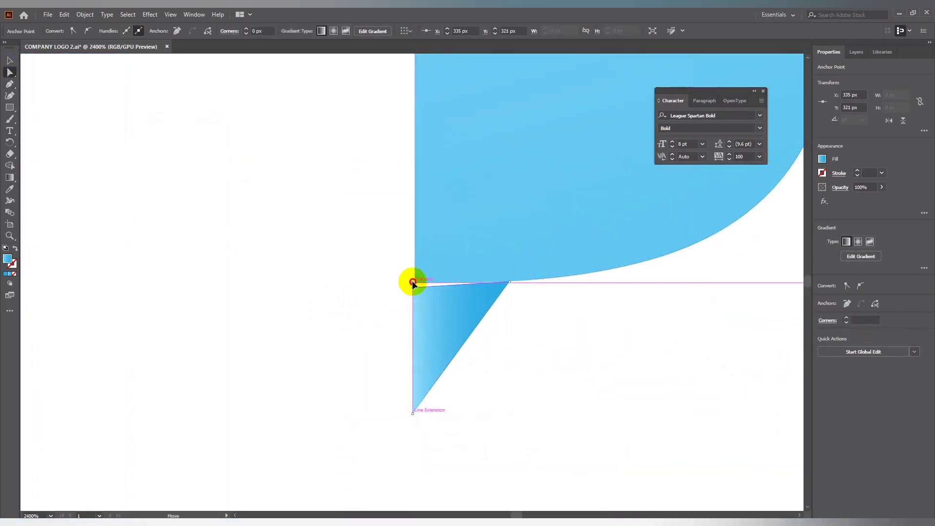
pyautogui.moveTo(413, 289)
pyautogui.mouseDown()
pyautogui.moveTo(414, 273)
pyautogui.moveTo(413, 287)
pyautogui.mouseUp()
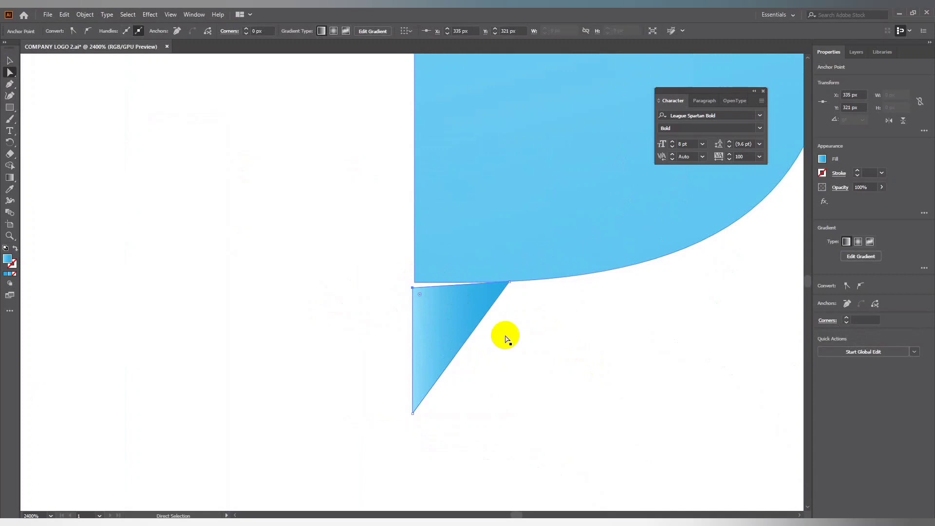
pyautogui.press('Up')
pyautogui.click(461, 310)
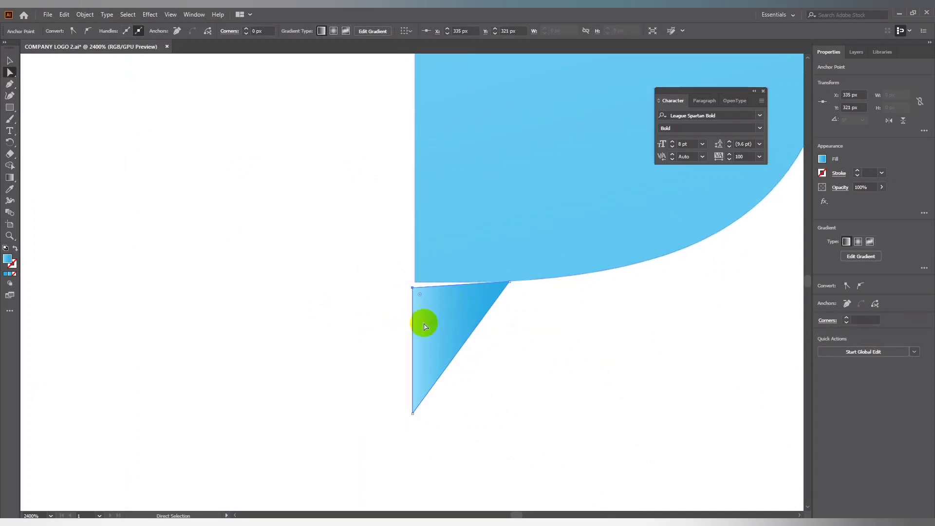
# Fill the triangle light grey after trying a sampled white fill.
pyautogui.click(10, 61)
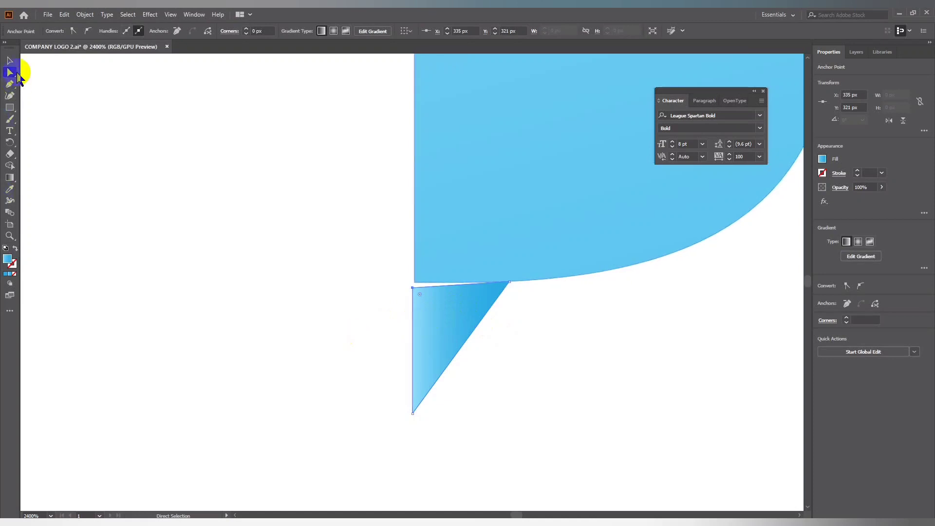
pyautogui.click(10, 189)
pyautogui.click(188, 183)
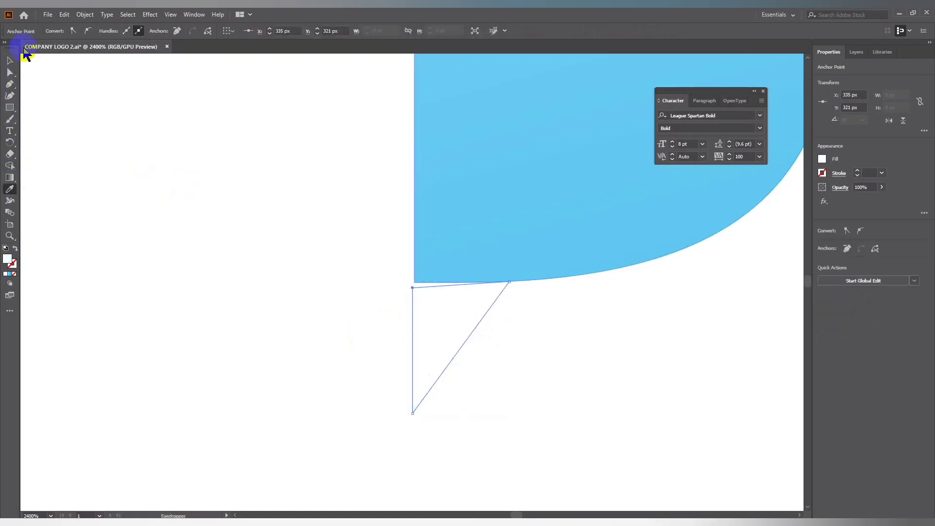
pyautogui.click(10, 59)
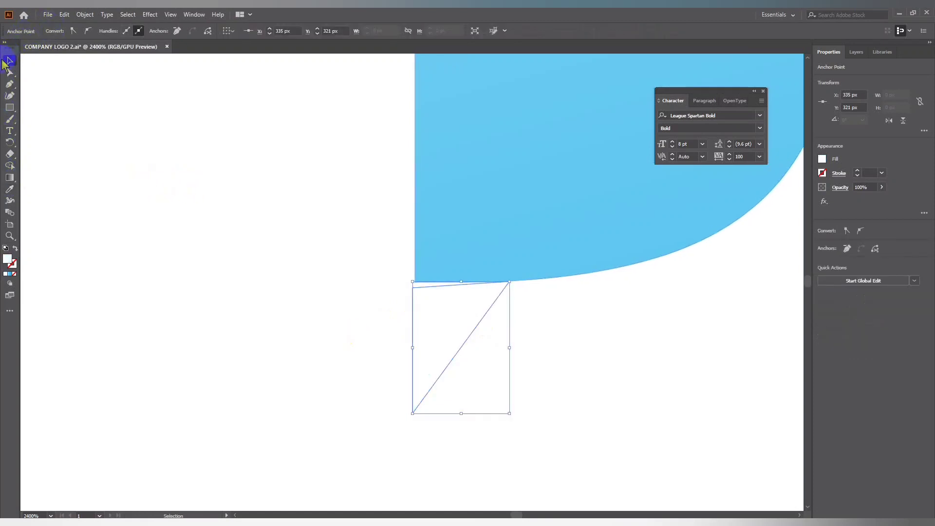
pyautogui.click(451, 324)
pyautogui.click(61, 31)
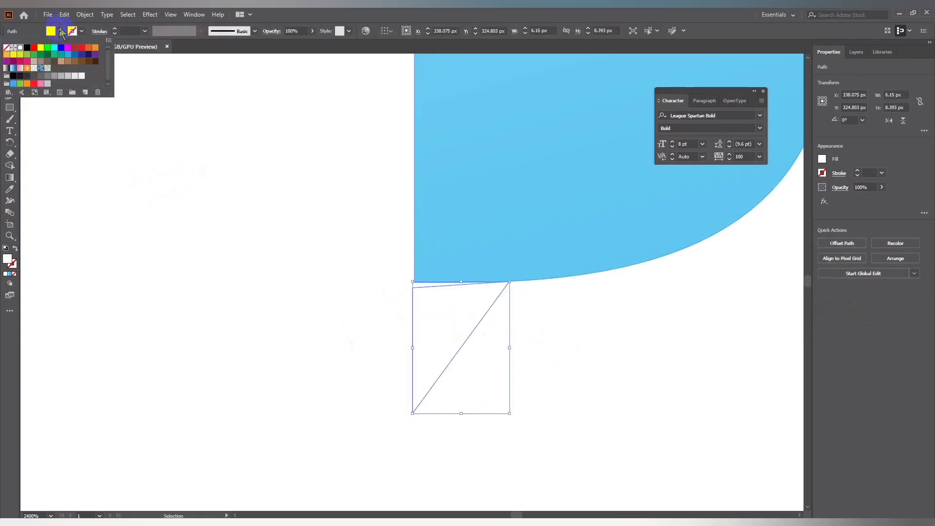
pyautogui.click(67, 76)
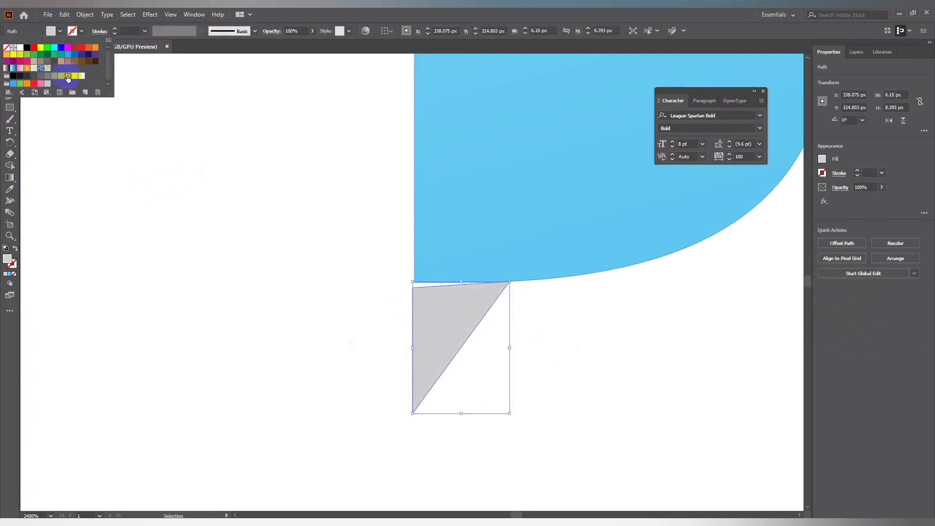
pyautogui.click(194, 195)
pyautogui.hotkey('ctrl', '-')
pyautogui.hotkey('ctrl', '-')
pyautogui.hotkey('ctrl', '-')
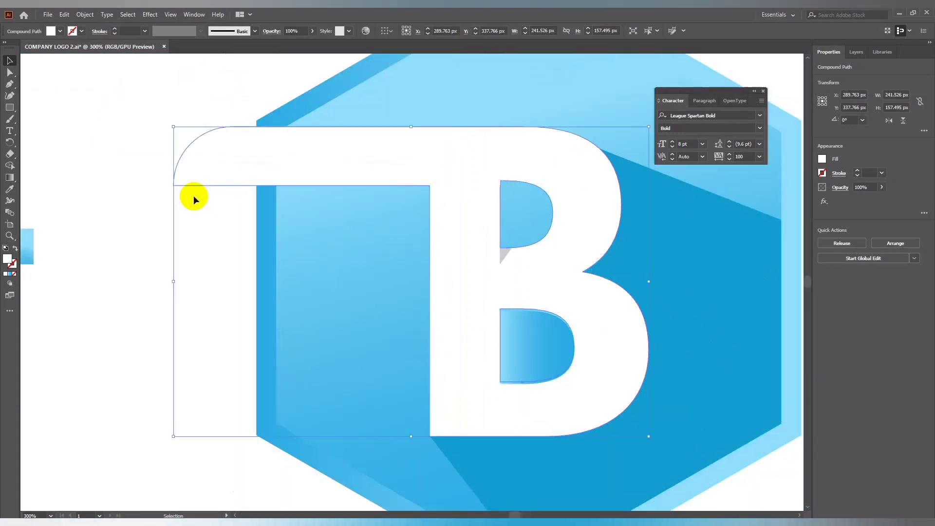
pyautogui.click(84, 240)
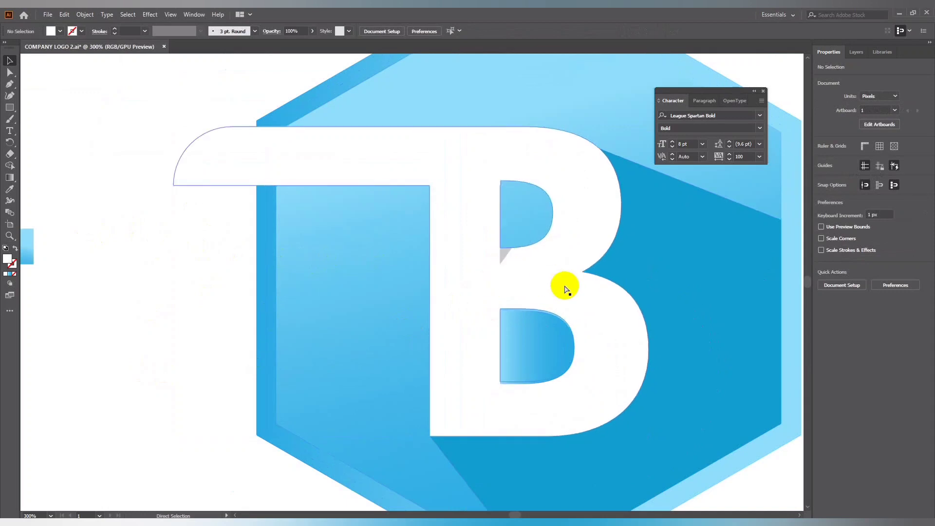
pyautogui.hotkey('ctrl', '+')
pyautogui.hotkey('ctrl', '+')
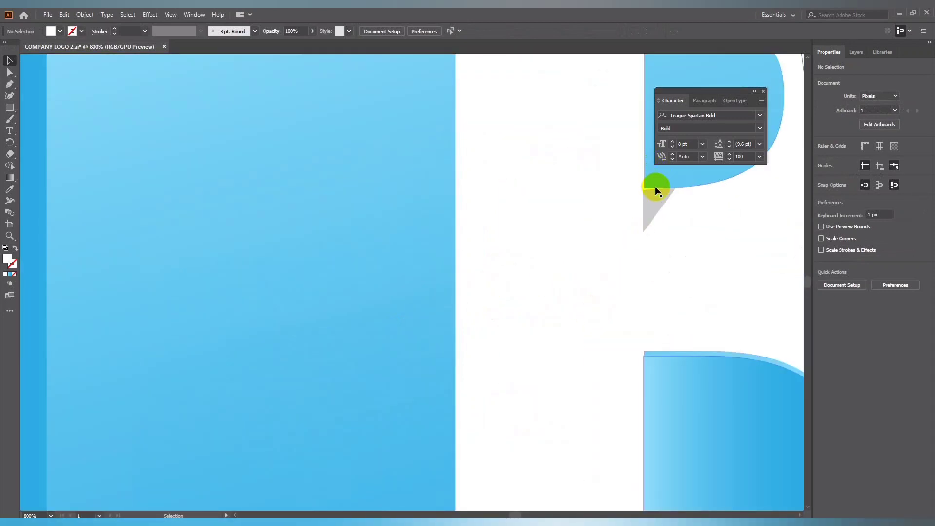
pyautogui.hotkey('ctrl', '-')
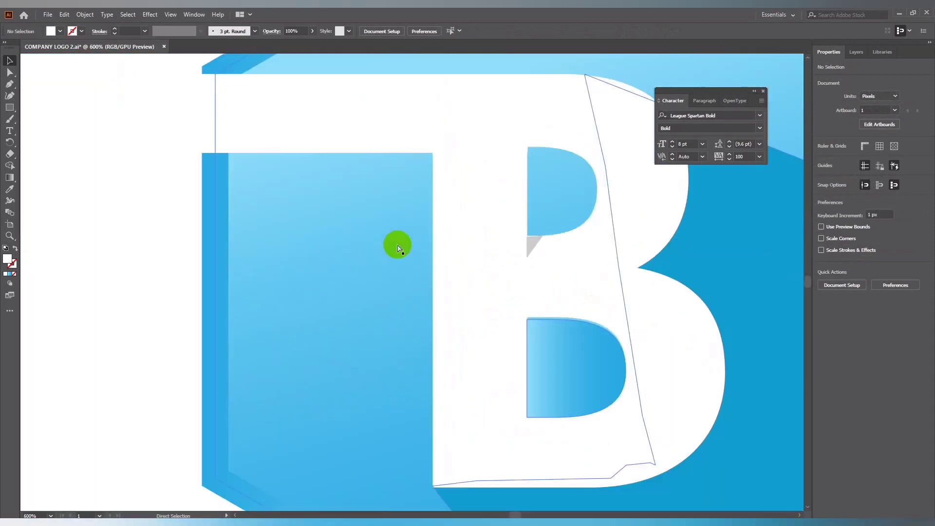
pyautogui.hotkey('ctrl', '-')
pyautogui.hotkey('ctrl', '-')
pyautogui.hotkey('ctrl', '-')
pyautogui.hotkey('ctrl', '+')
pyautogui.hotkey('ctrl', '+')
pyautogui.moveTo(288, 234); pyautogui.dragTo(388, 297)
pyautogui.hotkey('ctrl', '+')
pyautogui.hotkey('ctrl', '+')
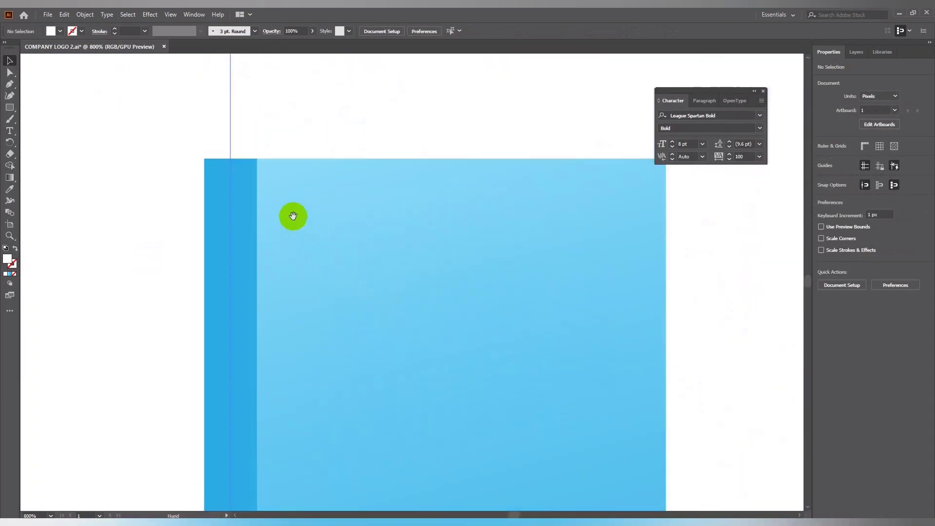
pyautogui.moveTo(292, 216); pyautogui.dragTo(407, 336)
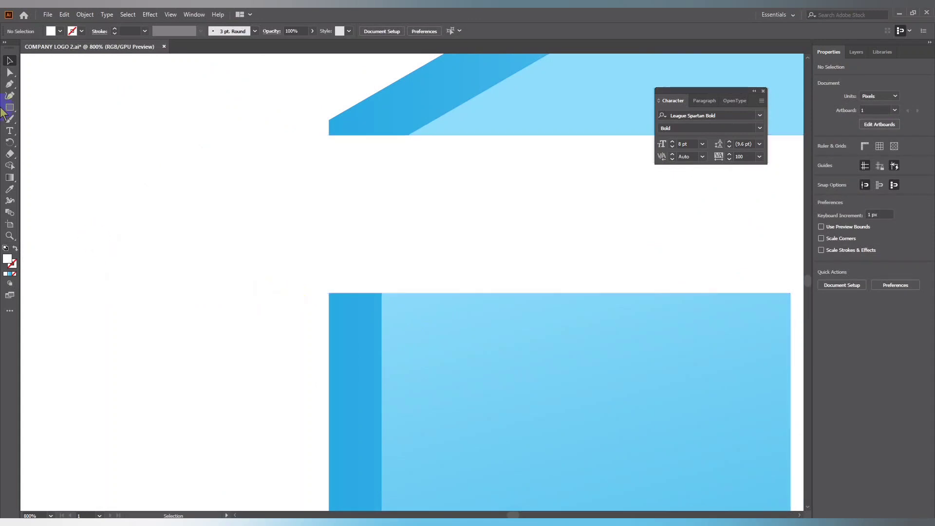
# Draw a closed triangle under the crossbar at the blue stripe's left edge.
pyautogui.click(9, 86)
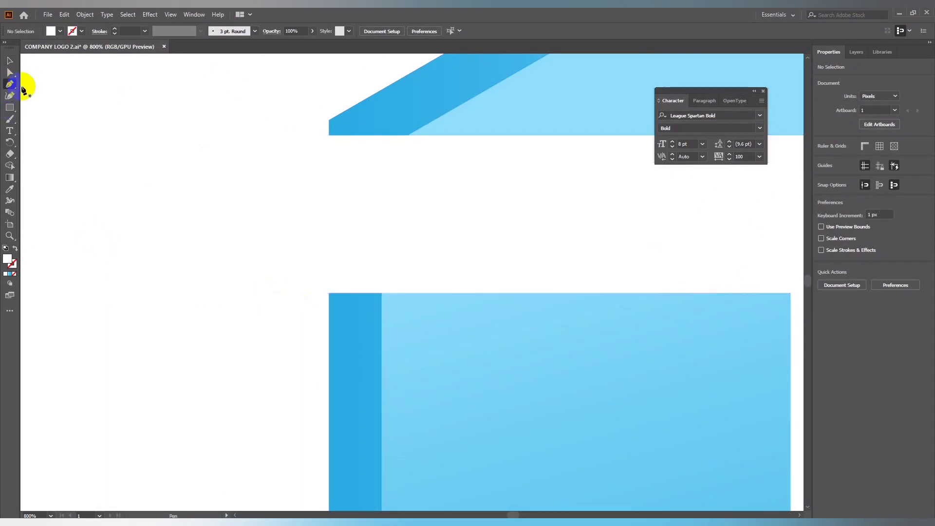
pyautogui.click(328, 335)
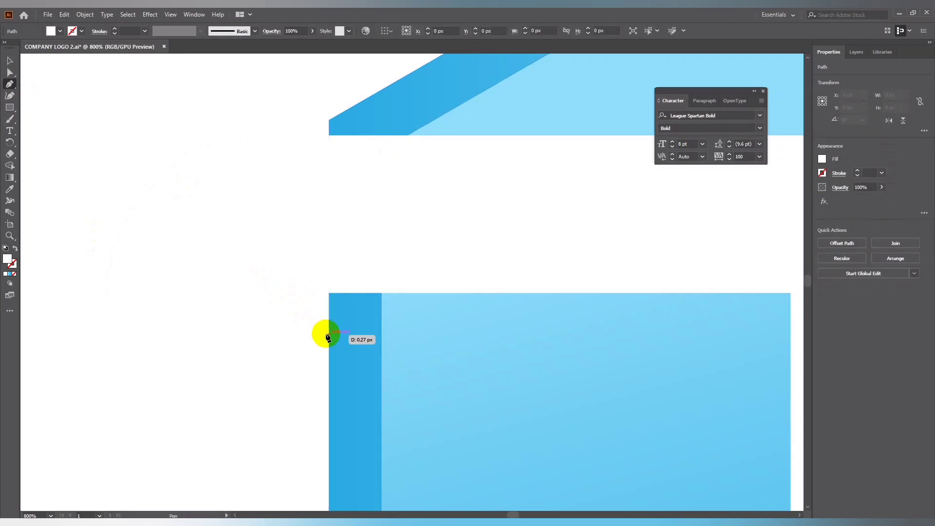
pyautogui.click(296, 335)
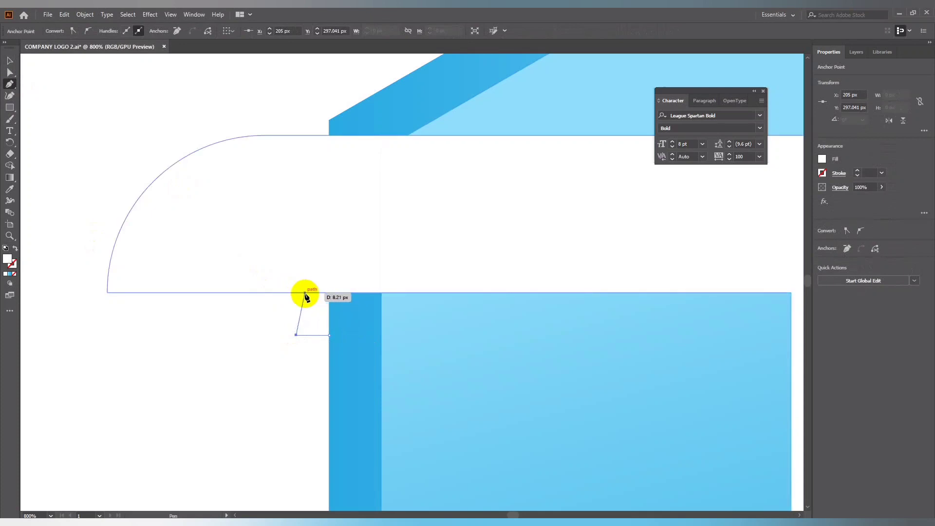
pyautogui.click(279, 292)
pyautogui.click(329, 292)
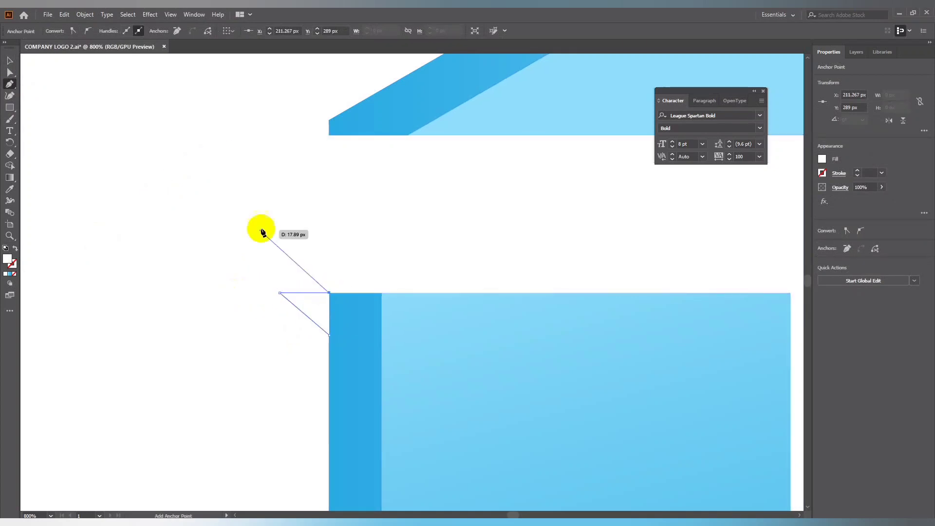
pyautogui.moveTo(328, 333); pyautogui.dragTo(332, 338)
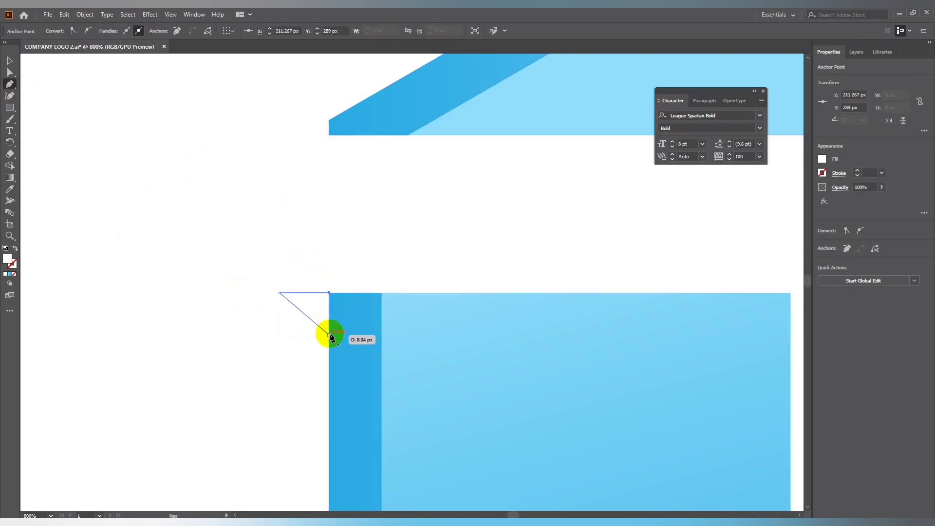
pyautogui.click(330, 335)
# Fill the new triangle with a blue gradient.
pyautogui.click(10, 61)
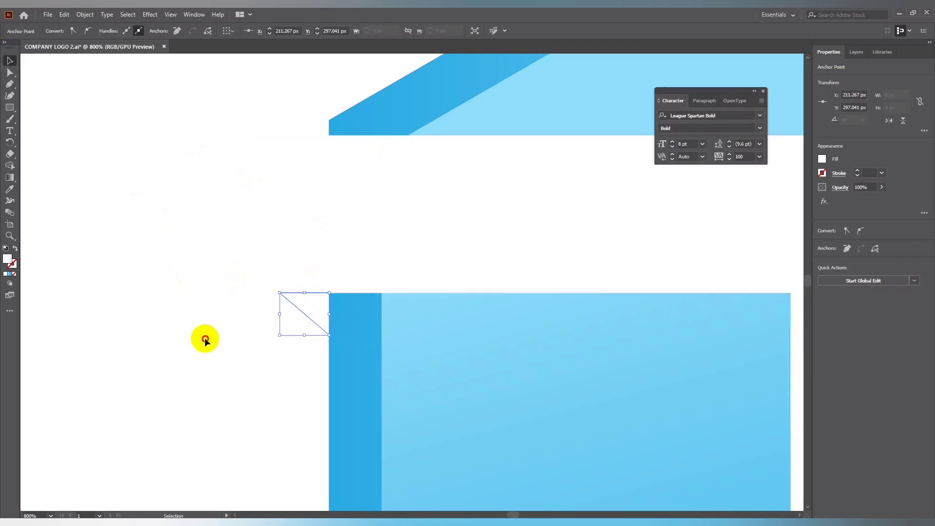
pyautogui.click(204, 338)
pyautogui.click(296, 303)
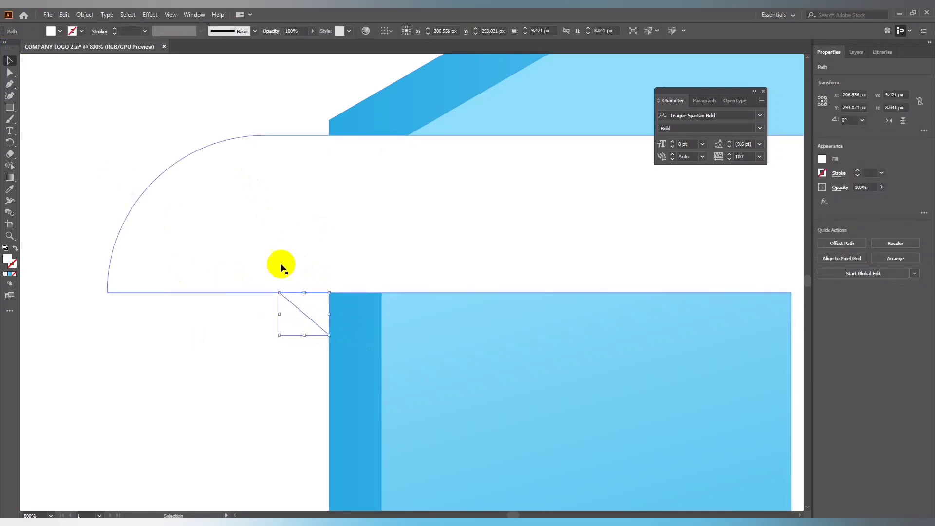
pyautogui.click(9, 276)
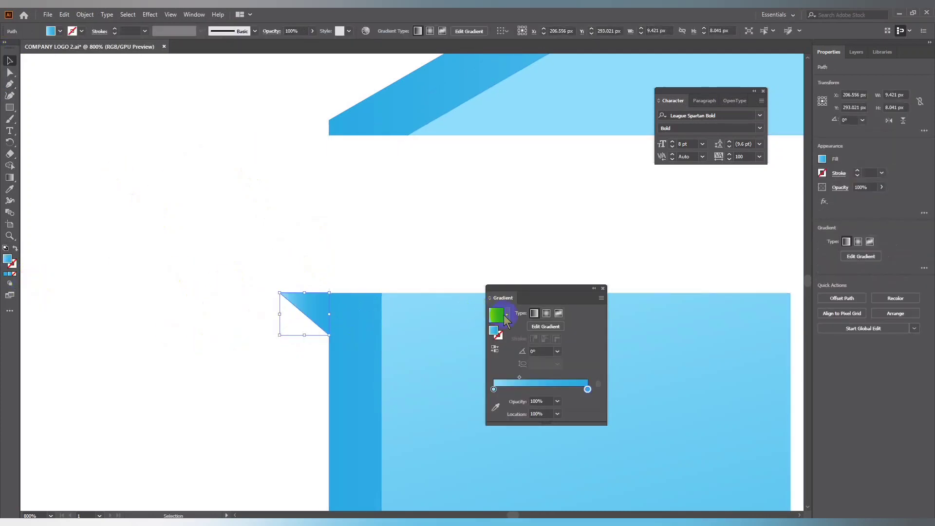
# Give the small corner triangle a linear blue gradient after briefly trying radial.
pyautogui.click(534, 313)
pyautogui.click(546, 315)
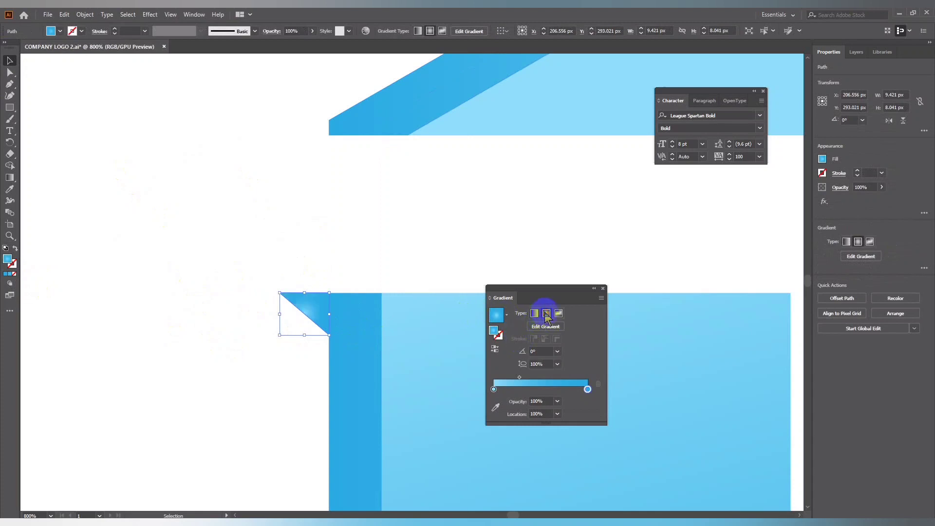
pyautogui.click(535, 313)
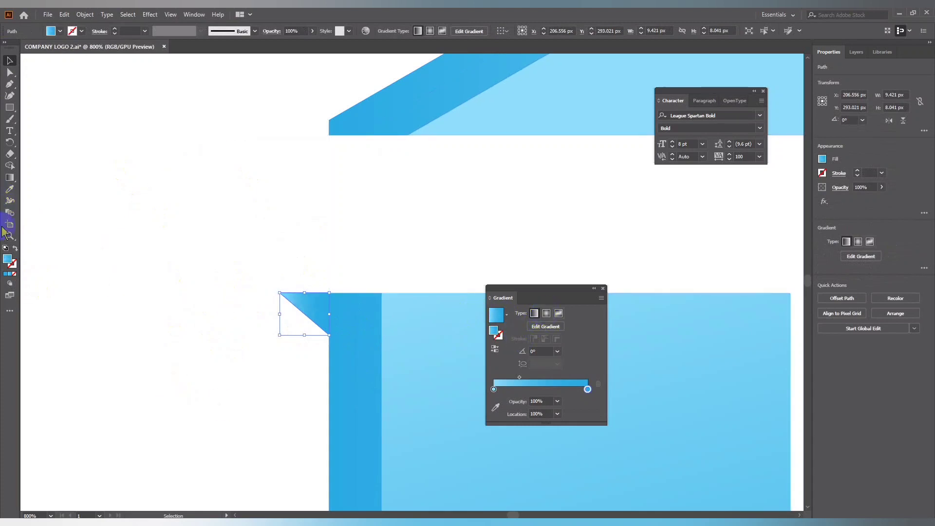
# Copy a blue gradient fill from another logo shape onto the triangle with the Eyedropper.
pyautogui.click(13, 193)
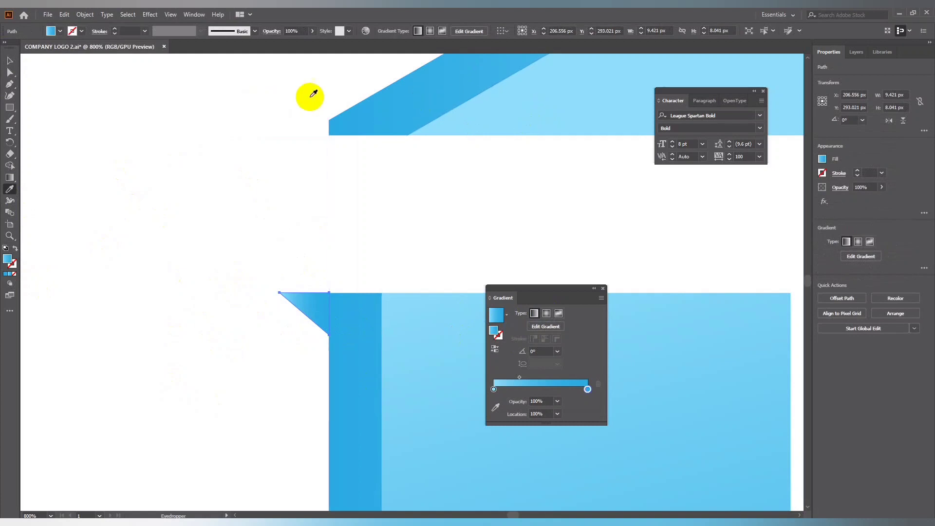
pyautogui.click(10, 60)
pyautogui.click(295, 305)
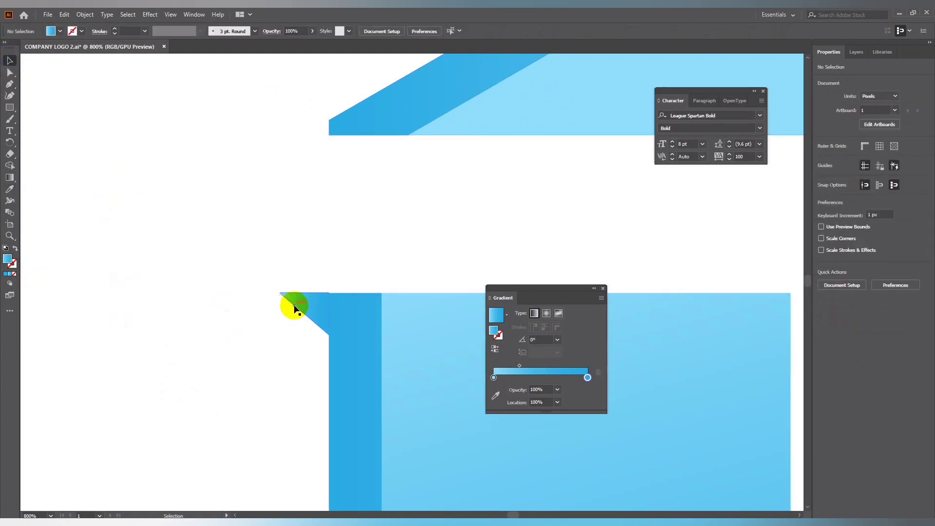
pyautogui.click(9, 189)
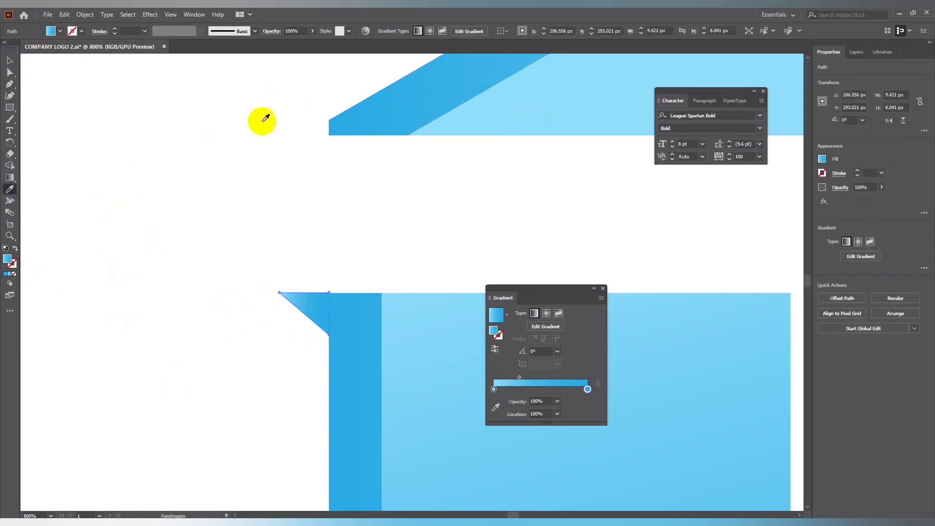
pyautogui.click(11, 62)
pyautogui.click(179, 351)
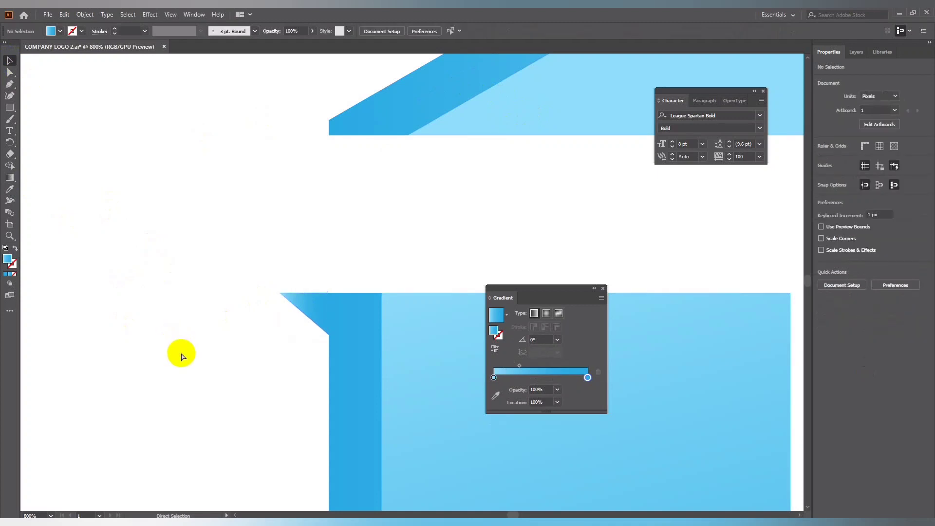
pyautogui.hotkey('ctrl', '-')
pyautogui.hotkey('ctrl', '-')
pyautogui.hotkey('ctrl', '-')
pyautogui.hotkey('ctrl', '-')
pyautogui.hotkey('ctrl', '-')
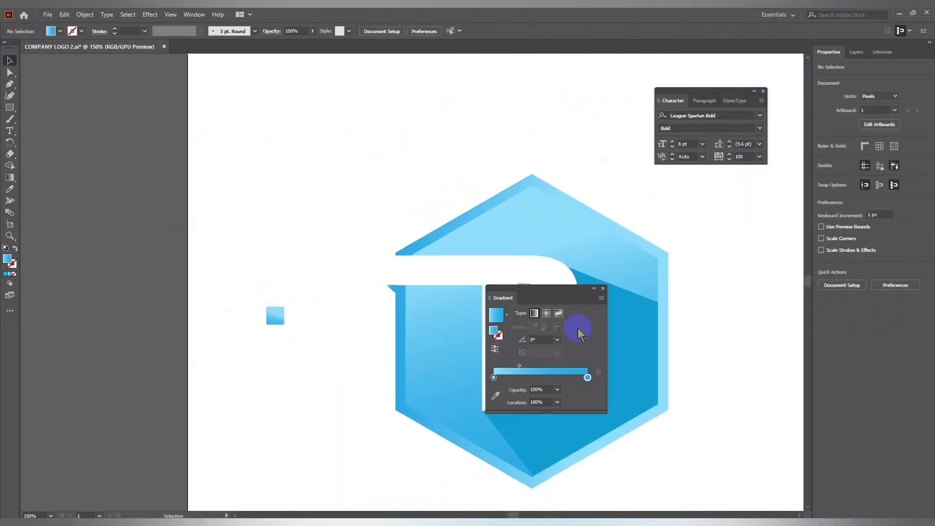
# Close the Gradient panel and zoom to 800% on the grey sliver in the B's upper counter.
pyautogui.click(603, 288)
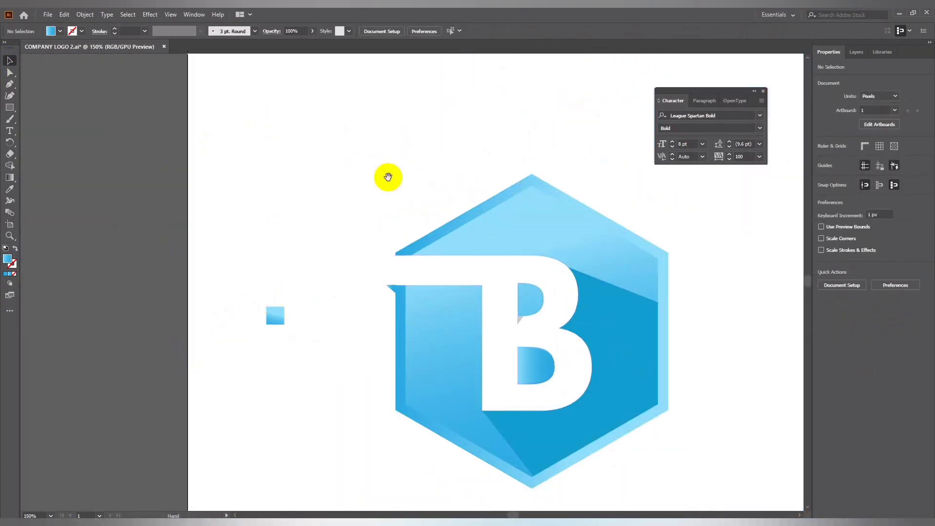
pyautogui.moveTo(387, 177); pyautogui.dragTo(251, 167)
pyautogui.moveTo(178, 109)
pyautogui.mouseDown()
pyautogui.moveTo(546, 423)
pyautogui.moveTo(597, 499)
pyautogui.mouseUp()
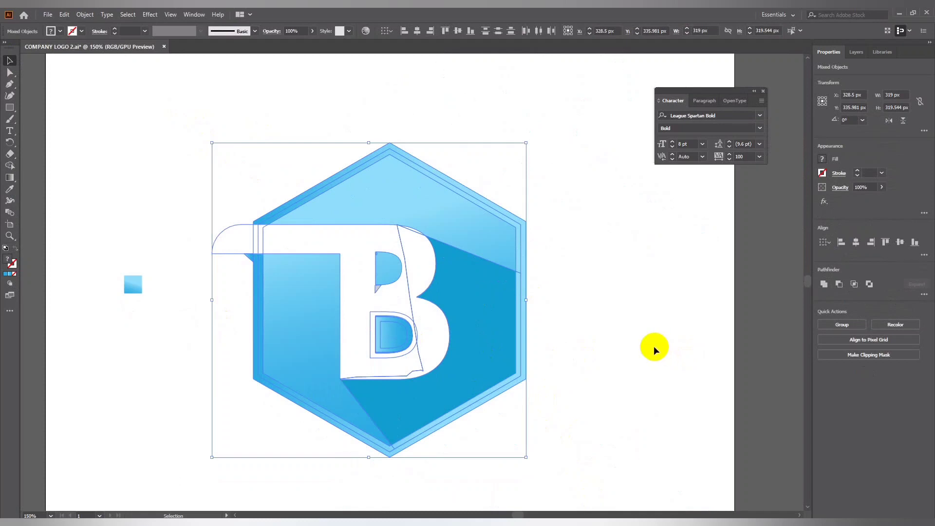
pyautogui.click(541, 301)
pyautogui.hotkey('ctrl', '+')
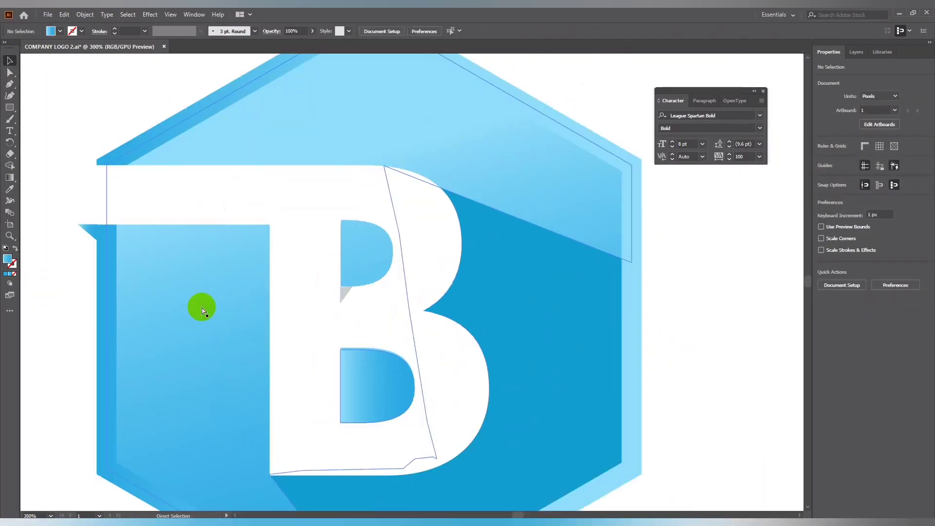
pyautogui.hotkey('ctrl', '+')
pyautogui.hotkey('ctrl', '+')
pyautogui.hotkey('ctrl', '+')
pyautogui.moveTo(157, 361); pyautogui.dragTo(404, 363)
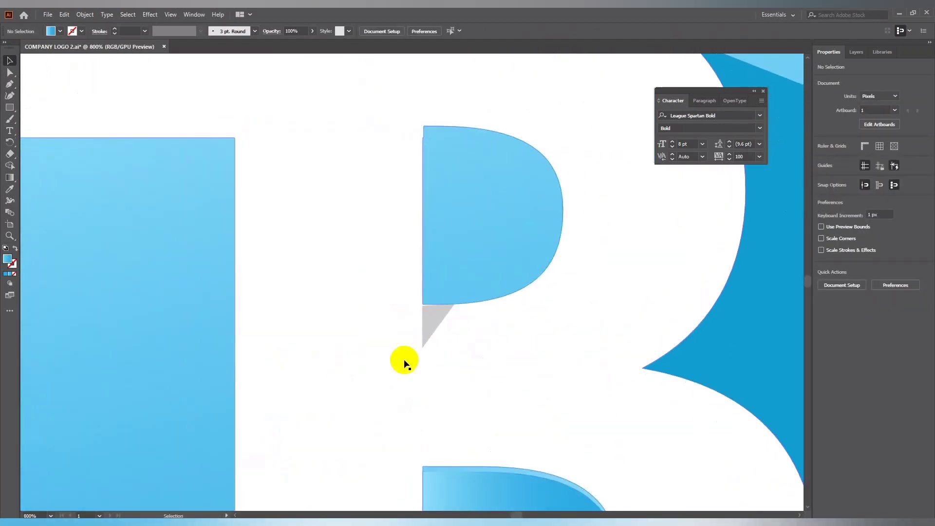
# Divide the white B compound path and the grey sliver with Pathfinder Divide.
pyautogui.click(430, 327)
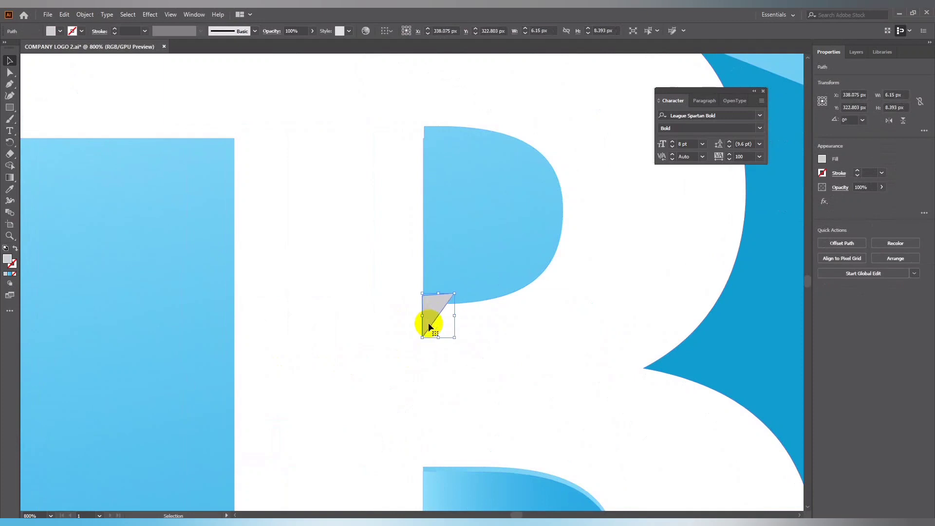
pyautogui.click(478, 355)
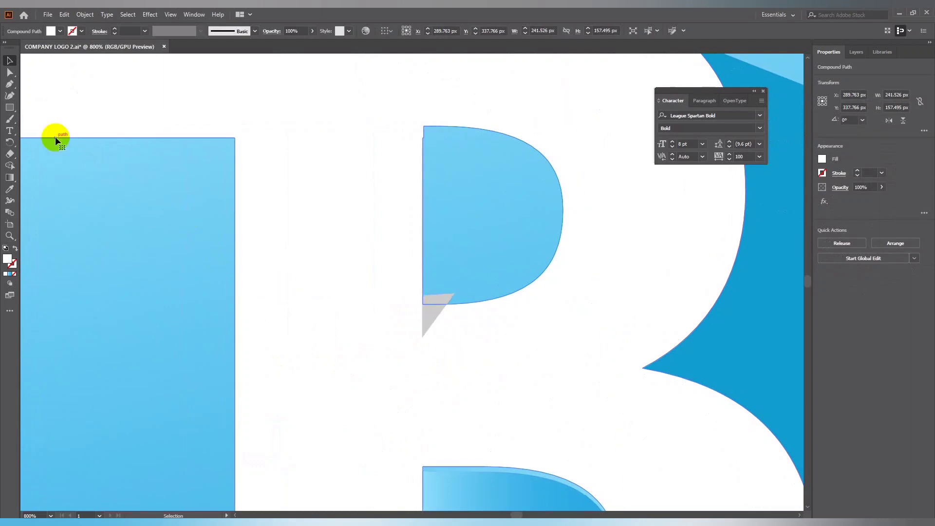
pyautogui.keyDown('shift'); pyautogui.click(431, 315); pyautogui.keyUp('shift')
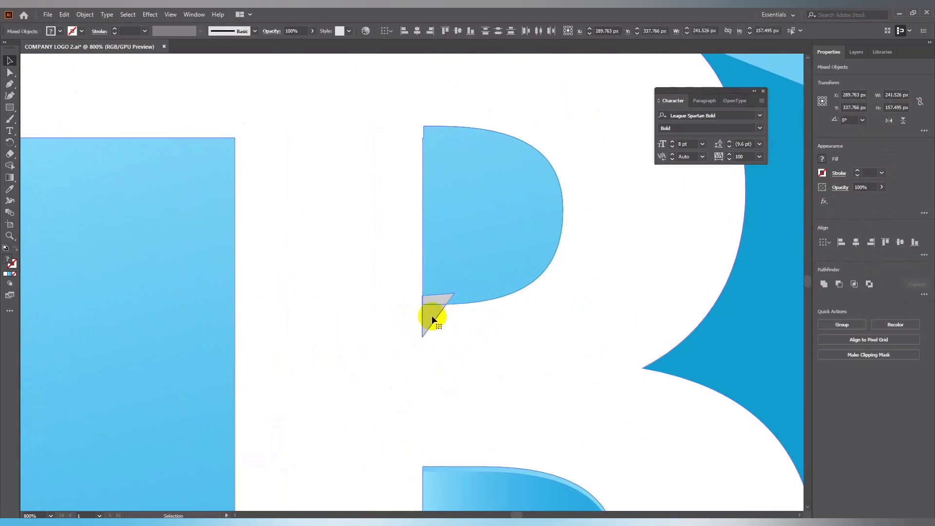
pyautogui.click(925, 295)
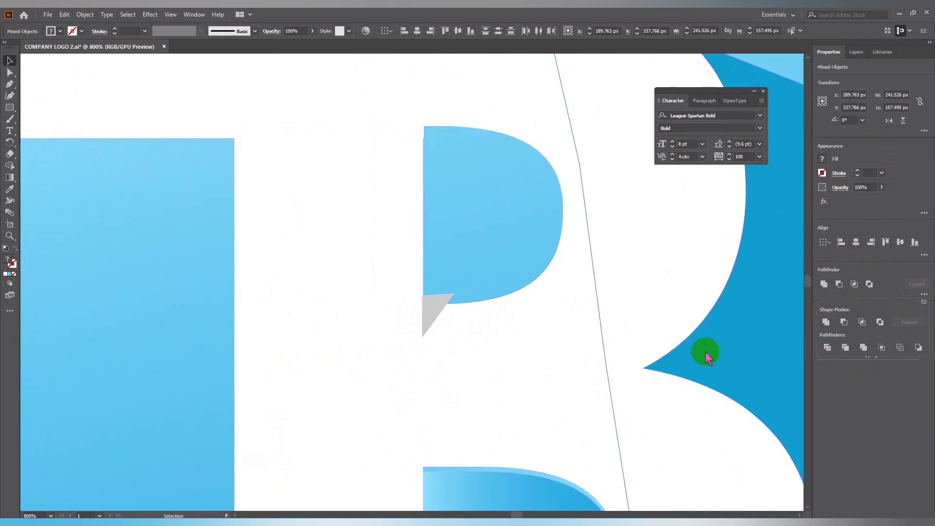
pyautogui.click(706, 352)
# Ungroup the divided pieces and delete the leftover grey triangle.
pyautogui.click(435, 316)
pyautogui.rightClick(435, 317)
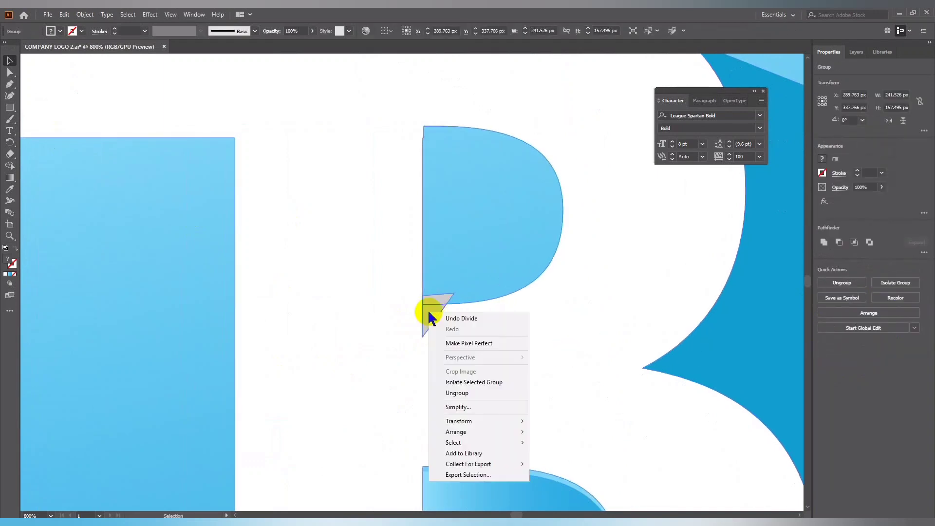
pyautogui.click(464, 392)
pyautogui.click(133, 232)
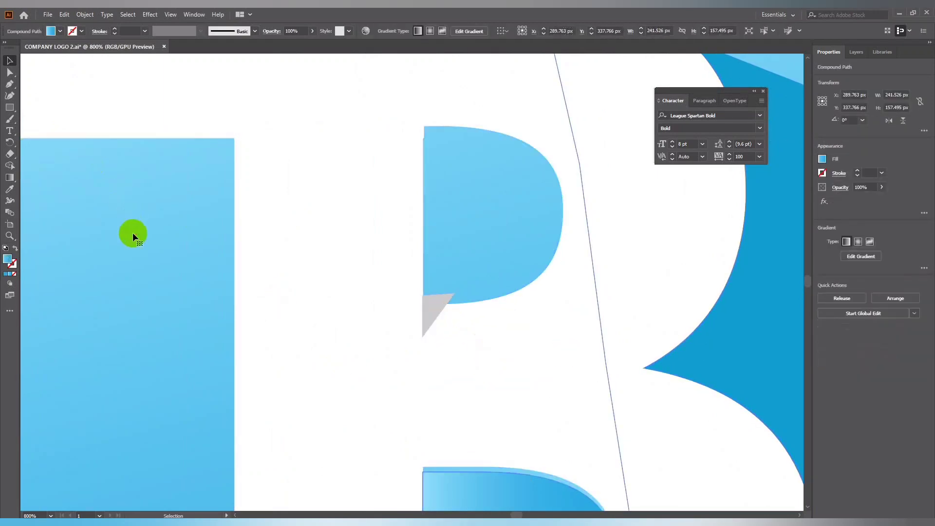
pyautogui.click(435, 300)
pyautogui.rightClick(437, 301)
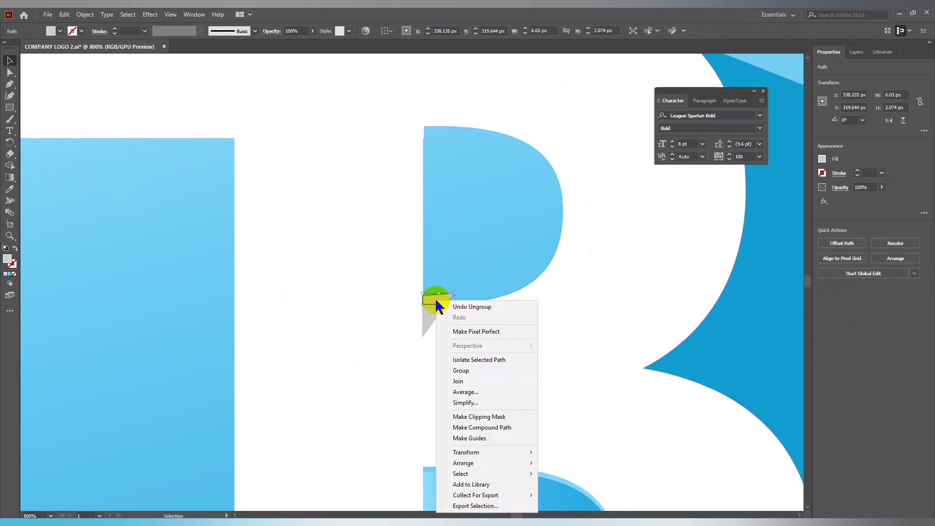
pyautogui.click(437, 302)
pyautogui.click(428, 319)
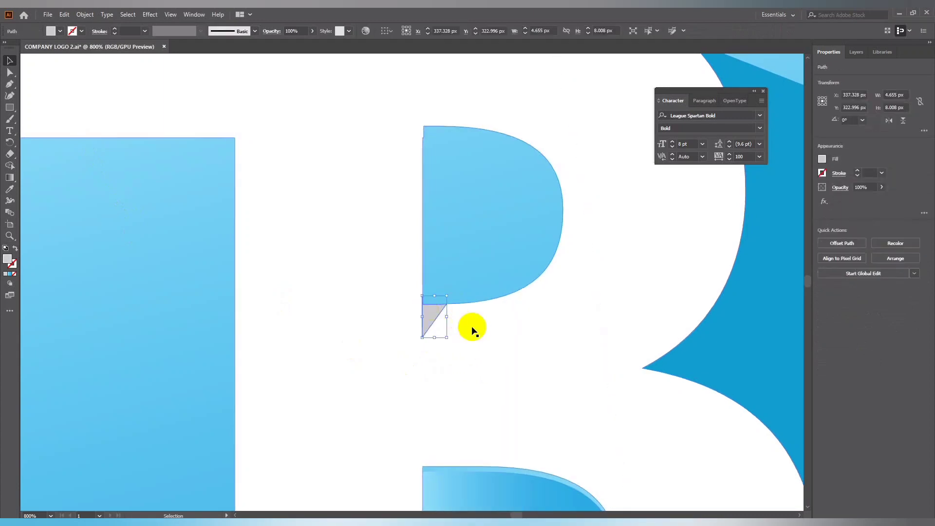
pyautogui.press('Delete')
pyautogui.hotkey('ctrl', '-')
pyautogui.hotkey('ctrl', '-')
pyautogui.hotkey('ctrl', '-')
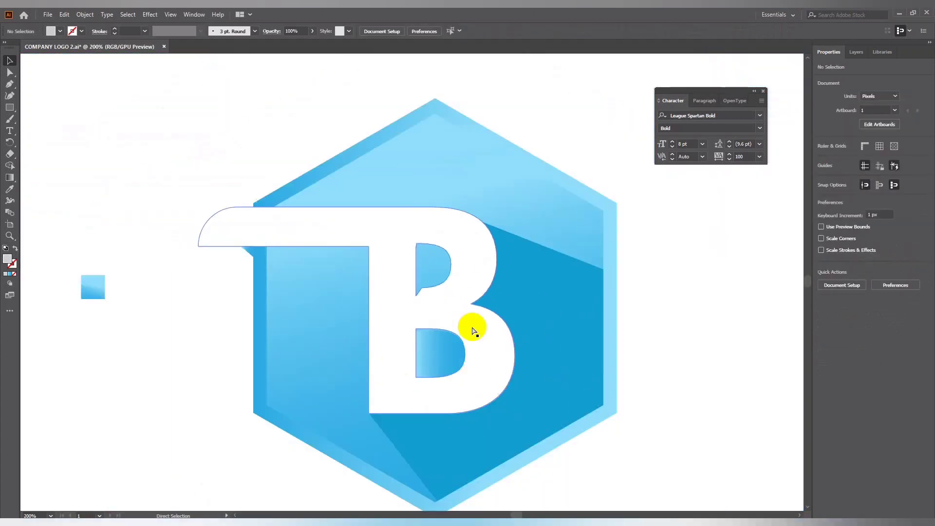
# Group all the hexagon logo's pieces into a single group.
pyautogui.hotkey('ctrl', '-')
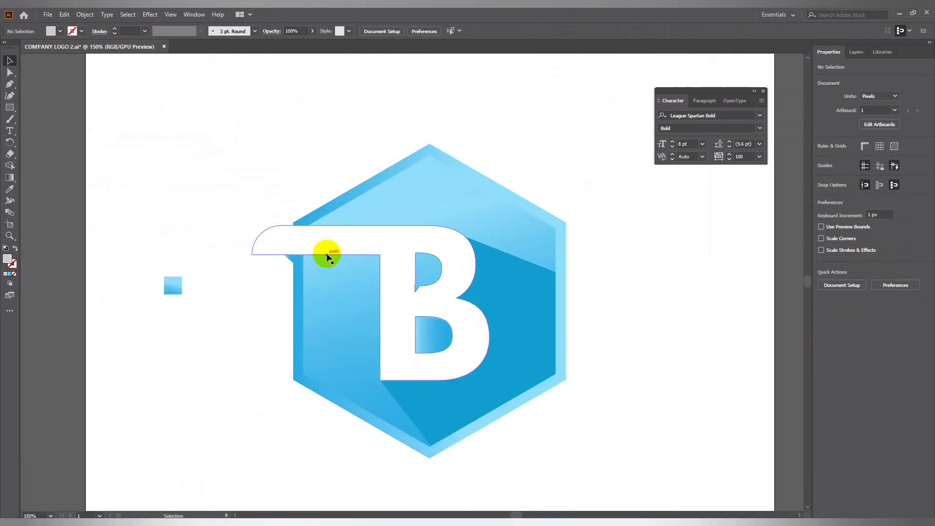
pyautogui.moveTo(254, 149)
pyautogui.mouseDown()
pyautogui.moveTo(274, 203)
pyautogui.moveTo(649, 478)
pyautogui.mouseUp()
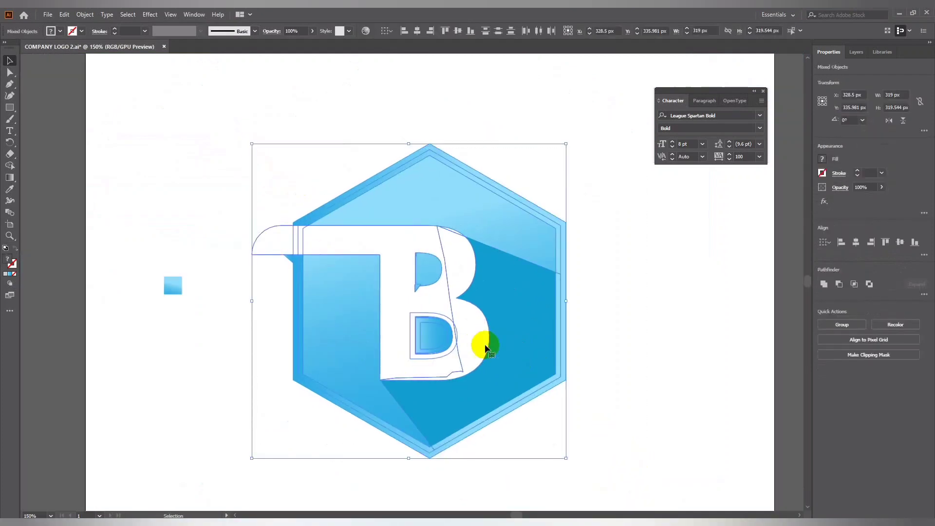
pyautogui.rightClick(497, 338)
pyautogui.click(534, 409)
pyautogui.click(576, 308)
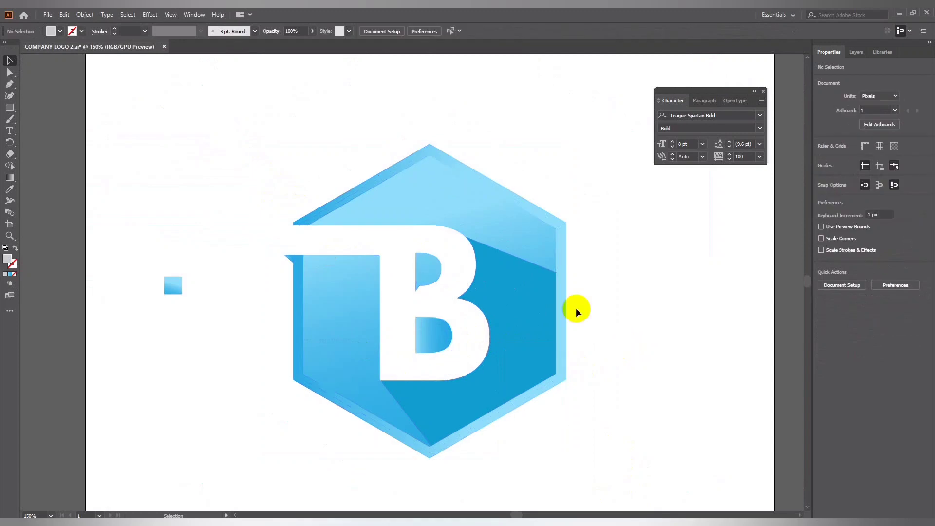
pyautogui.hotkey('ctrl', '-')
pyautogui.hotkey('ctrl', '-')
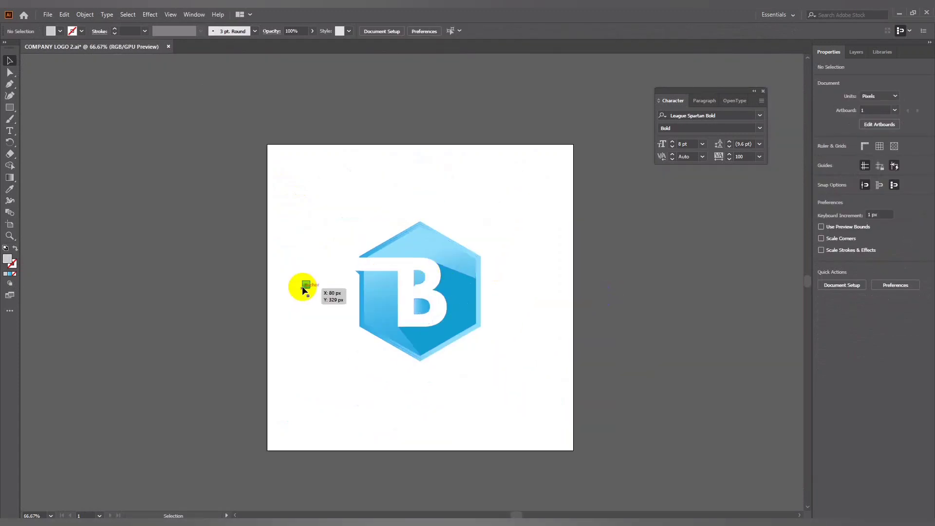
# Delete the stray blue square beside the logo.
pyautogui.click(305, 287)
pyautogui.press('a')
pyautogui.moveTo(357, 300); pyautogui.dragTo(633, 320)
# Place a test copy of the grouped logo beside the artboard, then delete it.
pyautogui.click(362, 307)
pyautogui.click(634, 446)
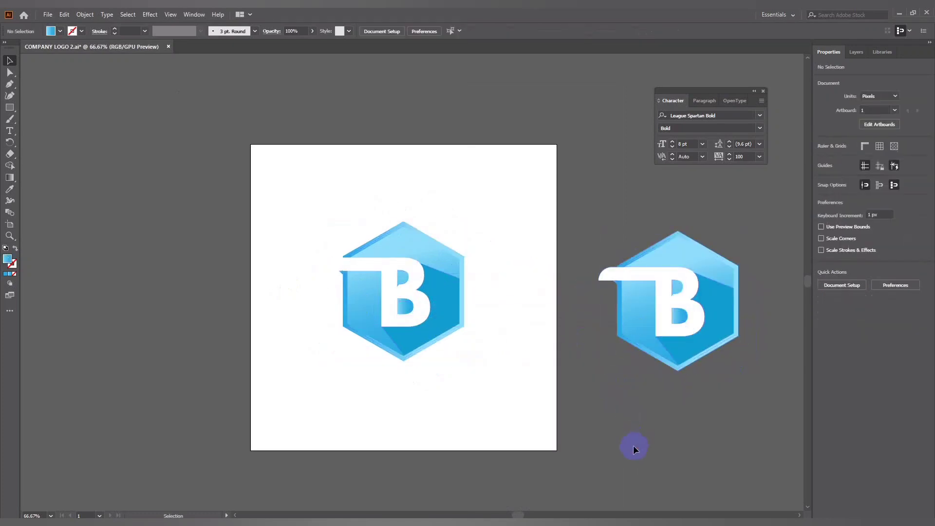
pyautogui.click(652, 328)
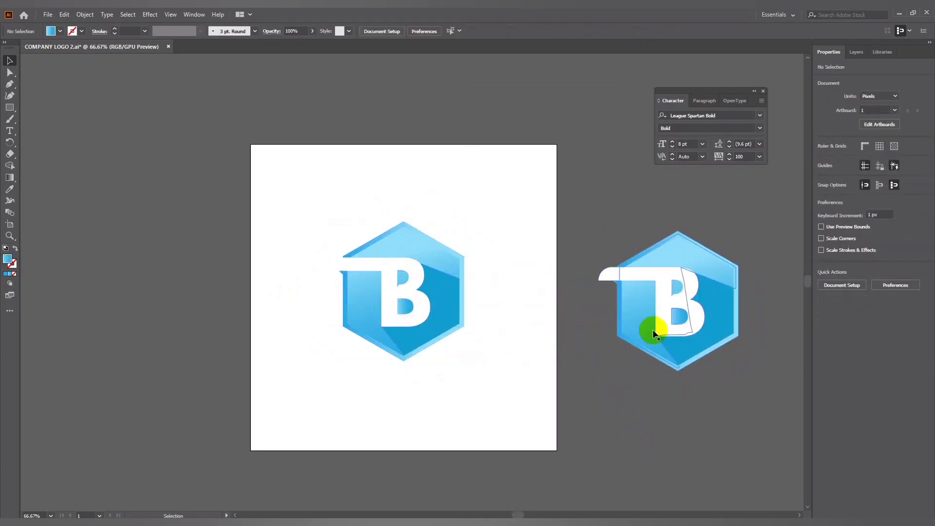
pyautogui.click(644, 401)
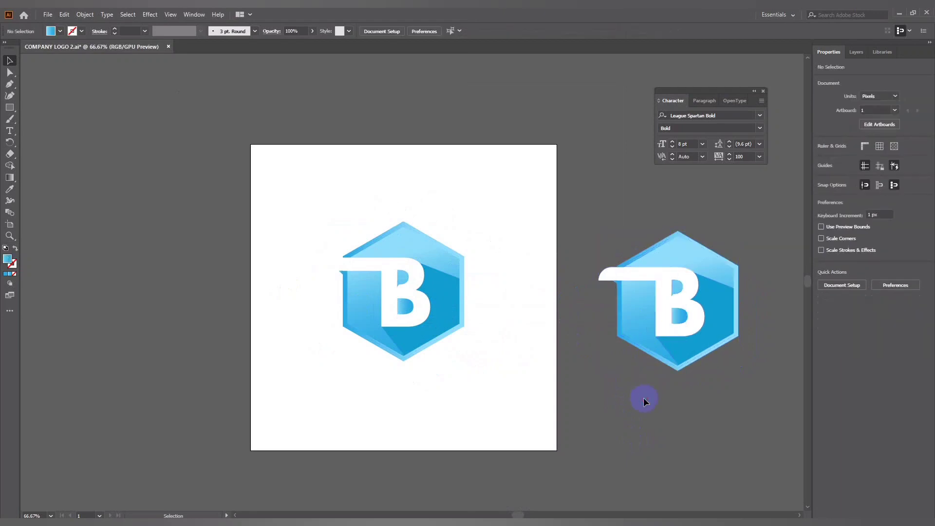
pyautogui.click(643, 331)
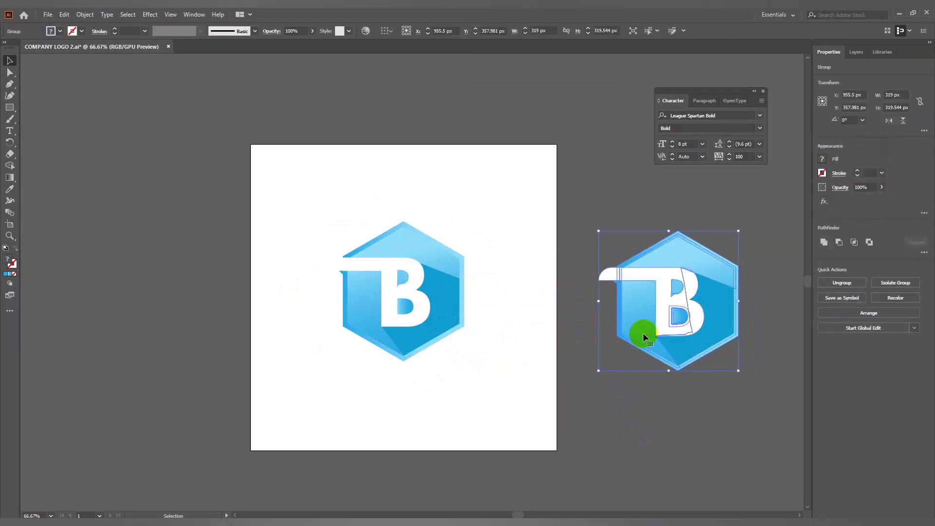
pyautogui.press('Delete')
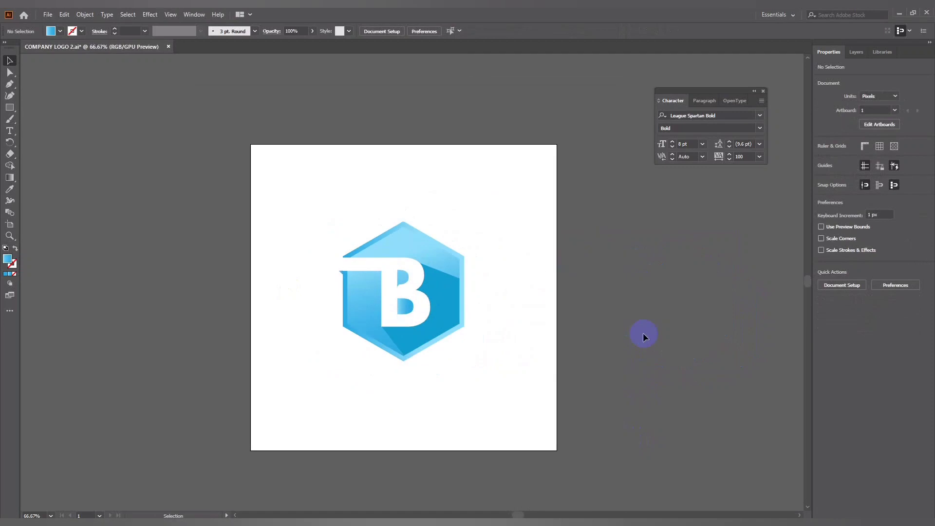